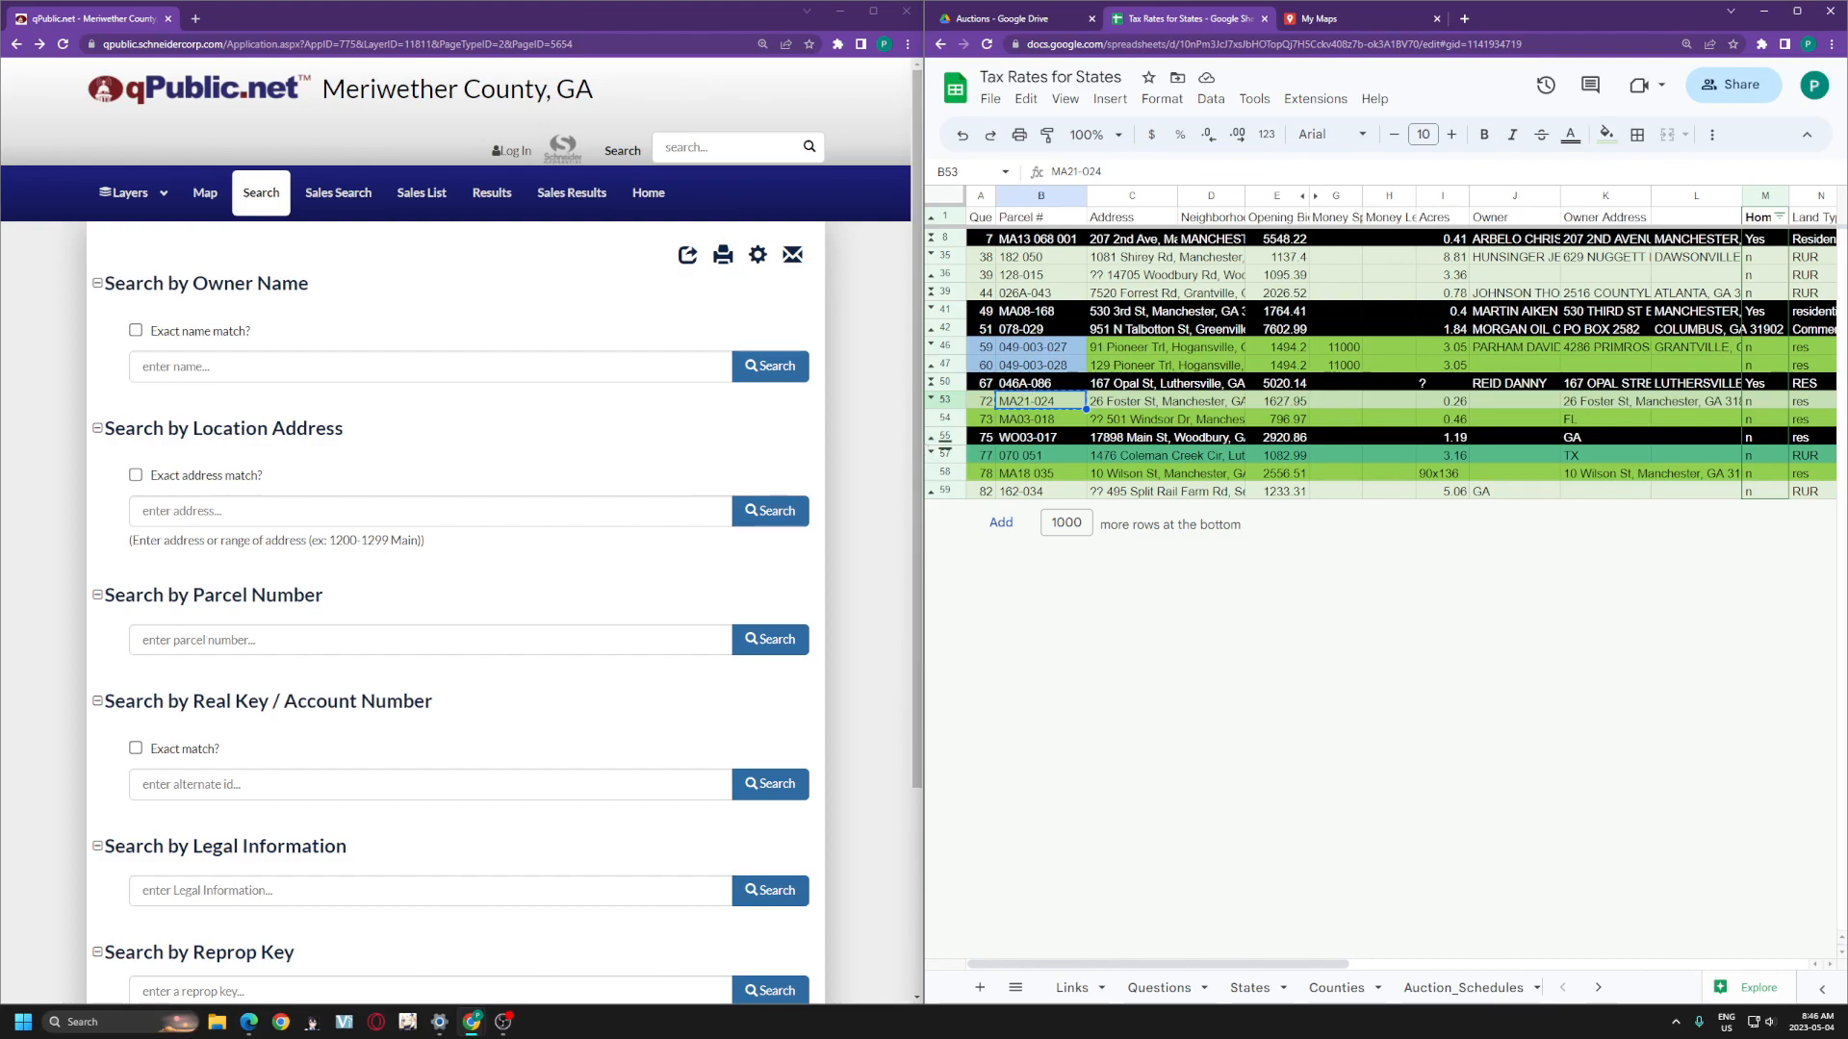
- Search qPublic.net for parcel number MA21-024
click(430, 640)
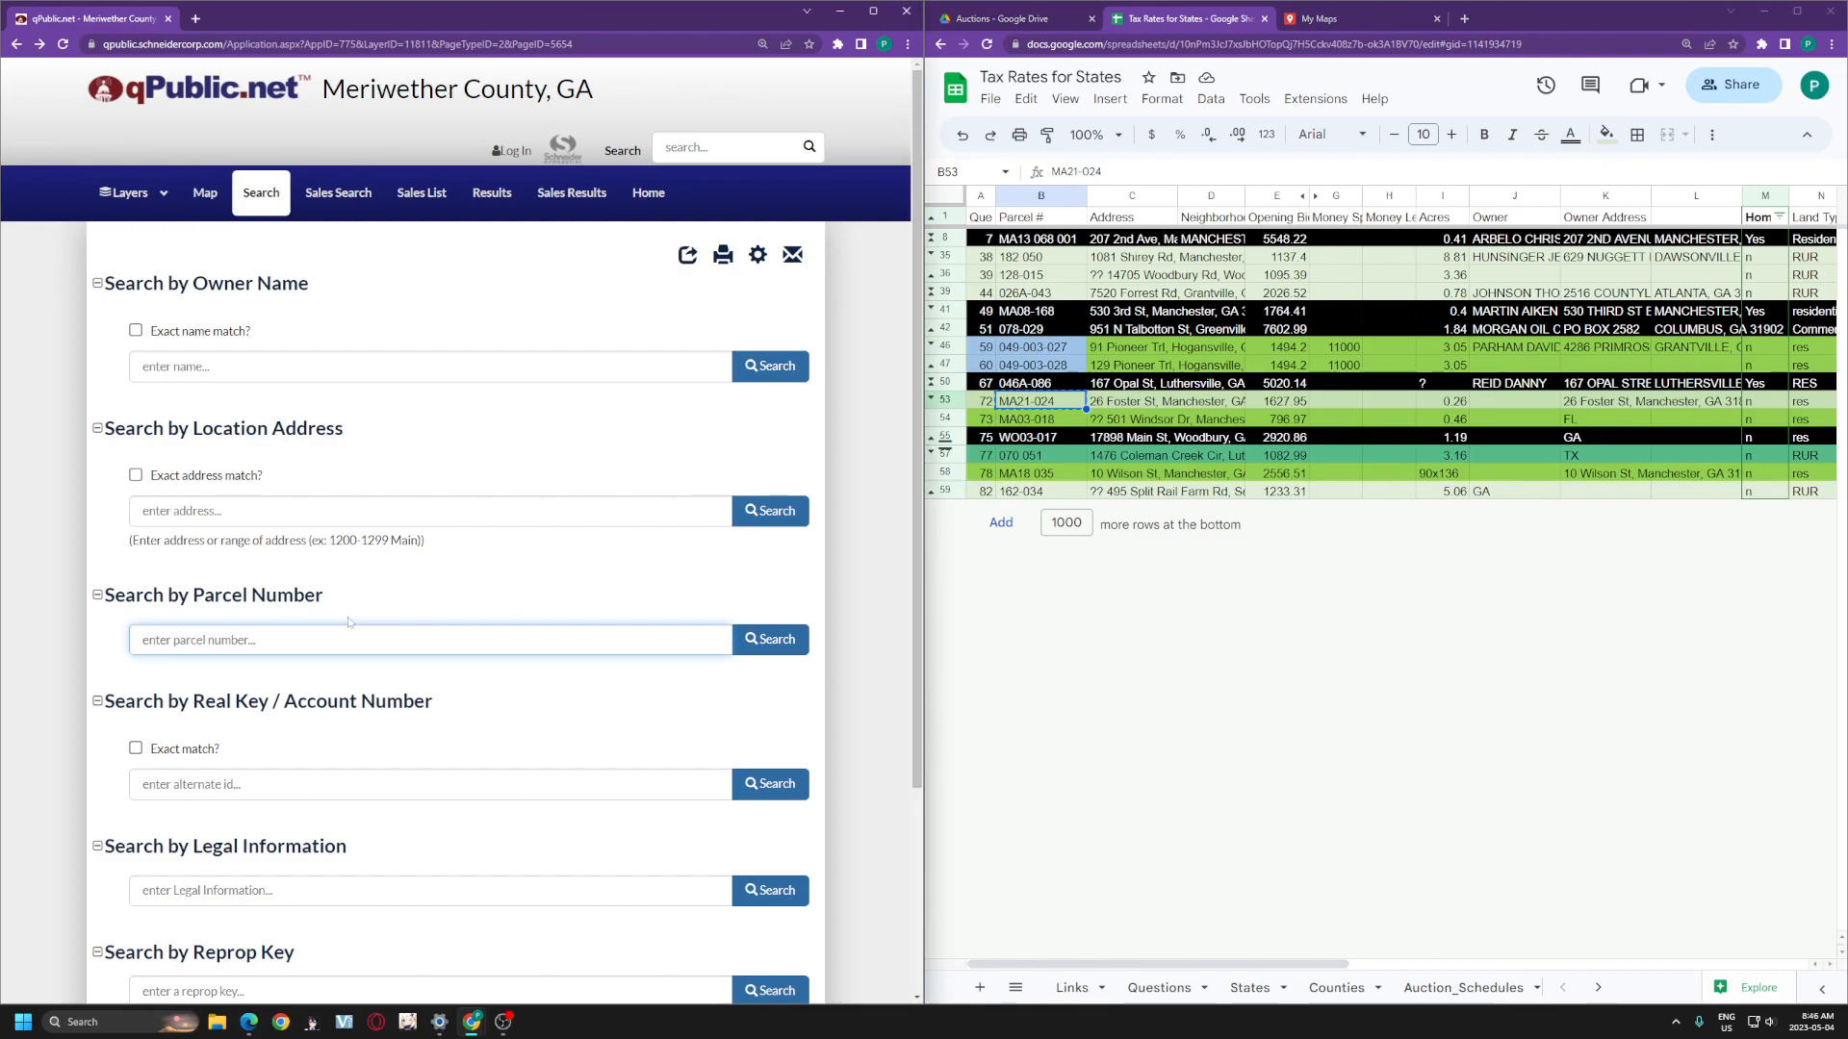
text(MA21-024)
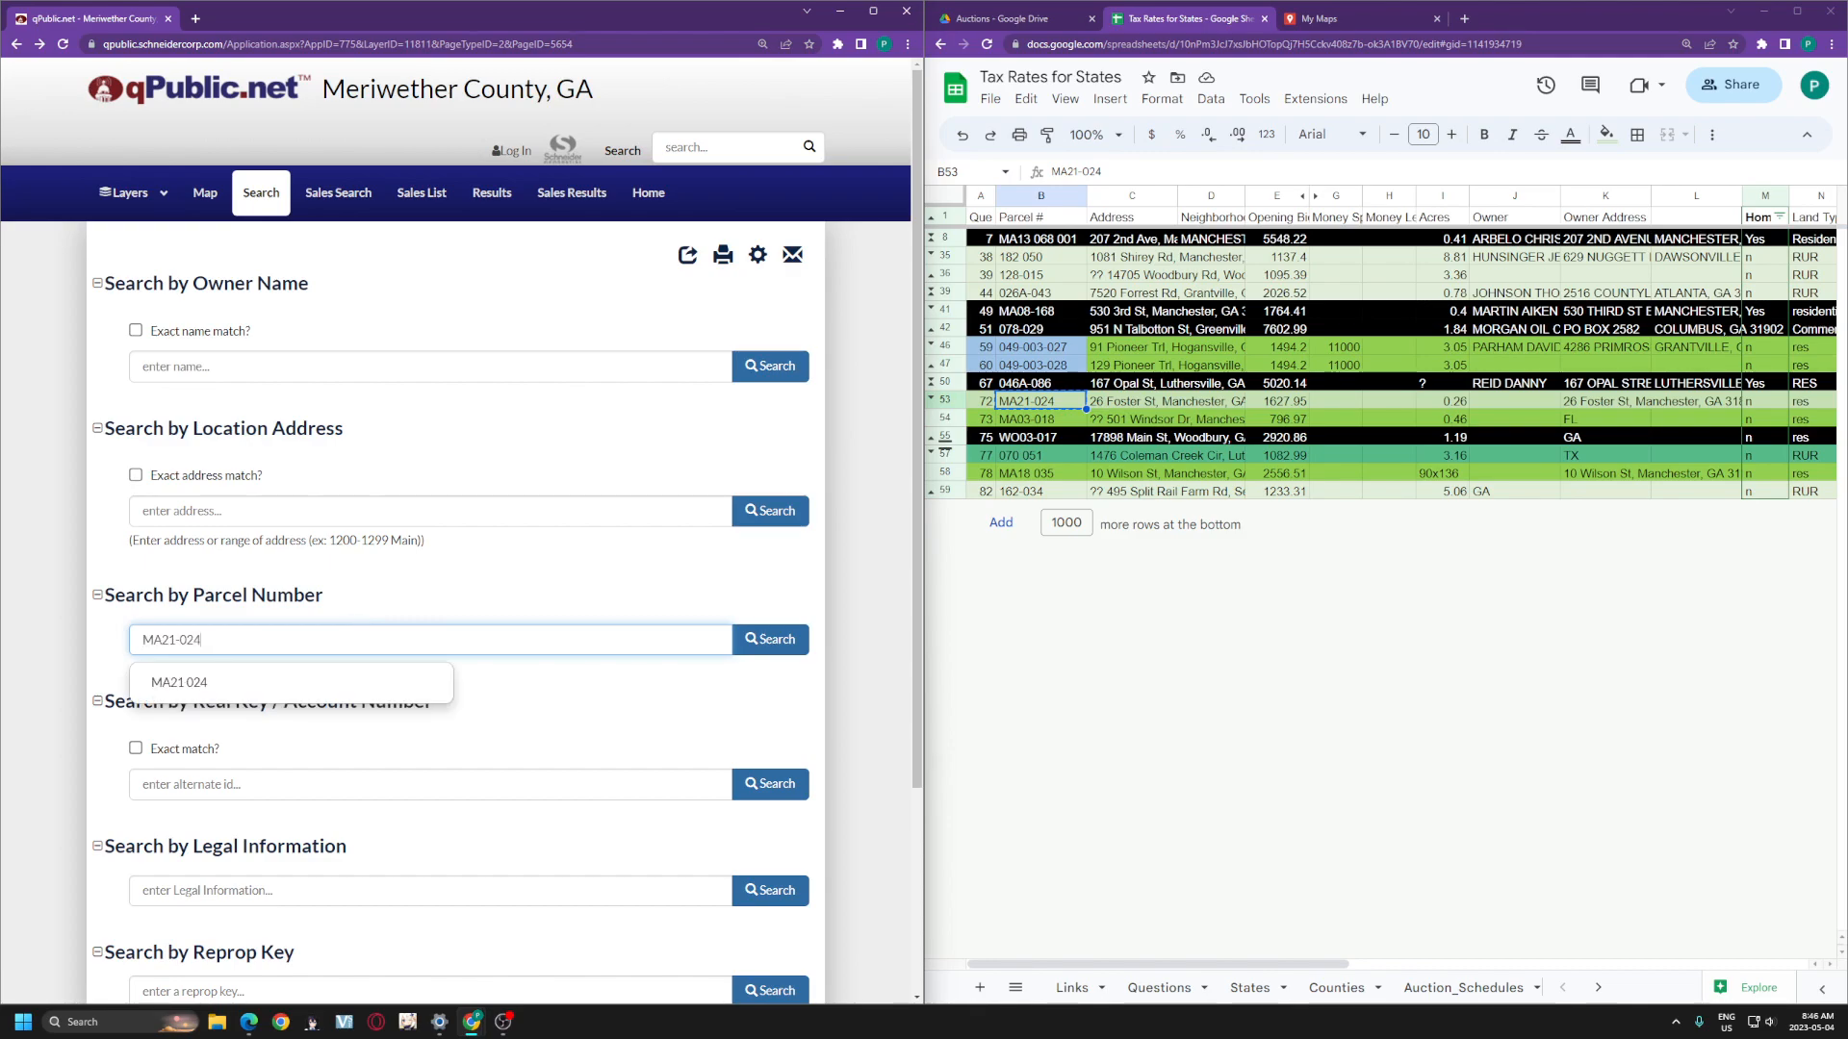
click(776, 645)
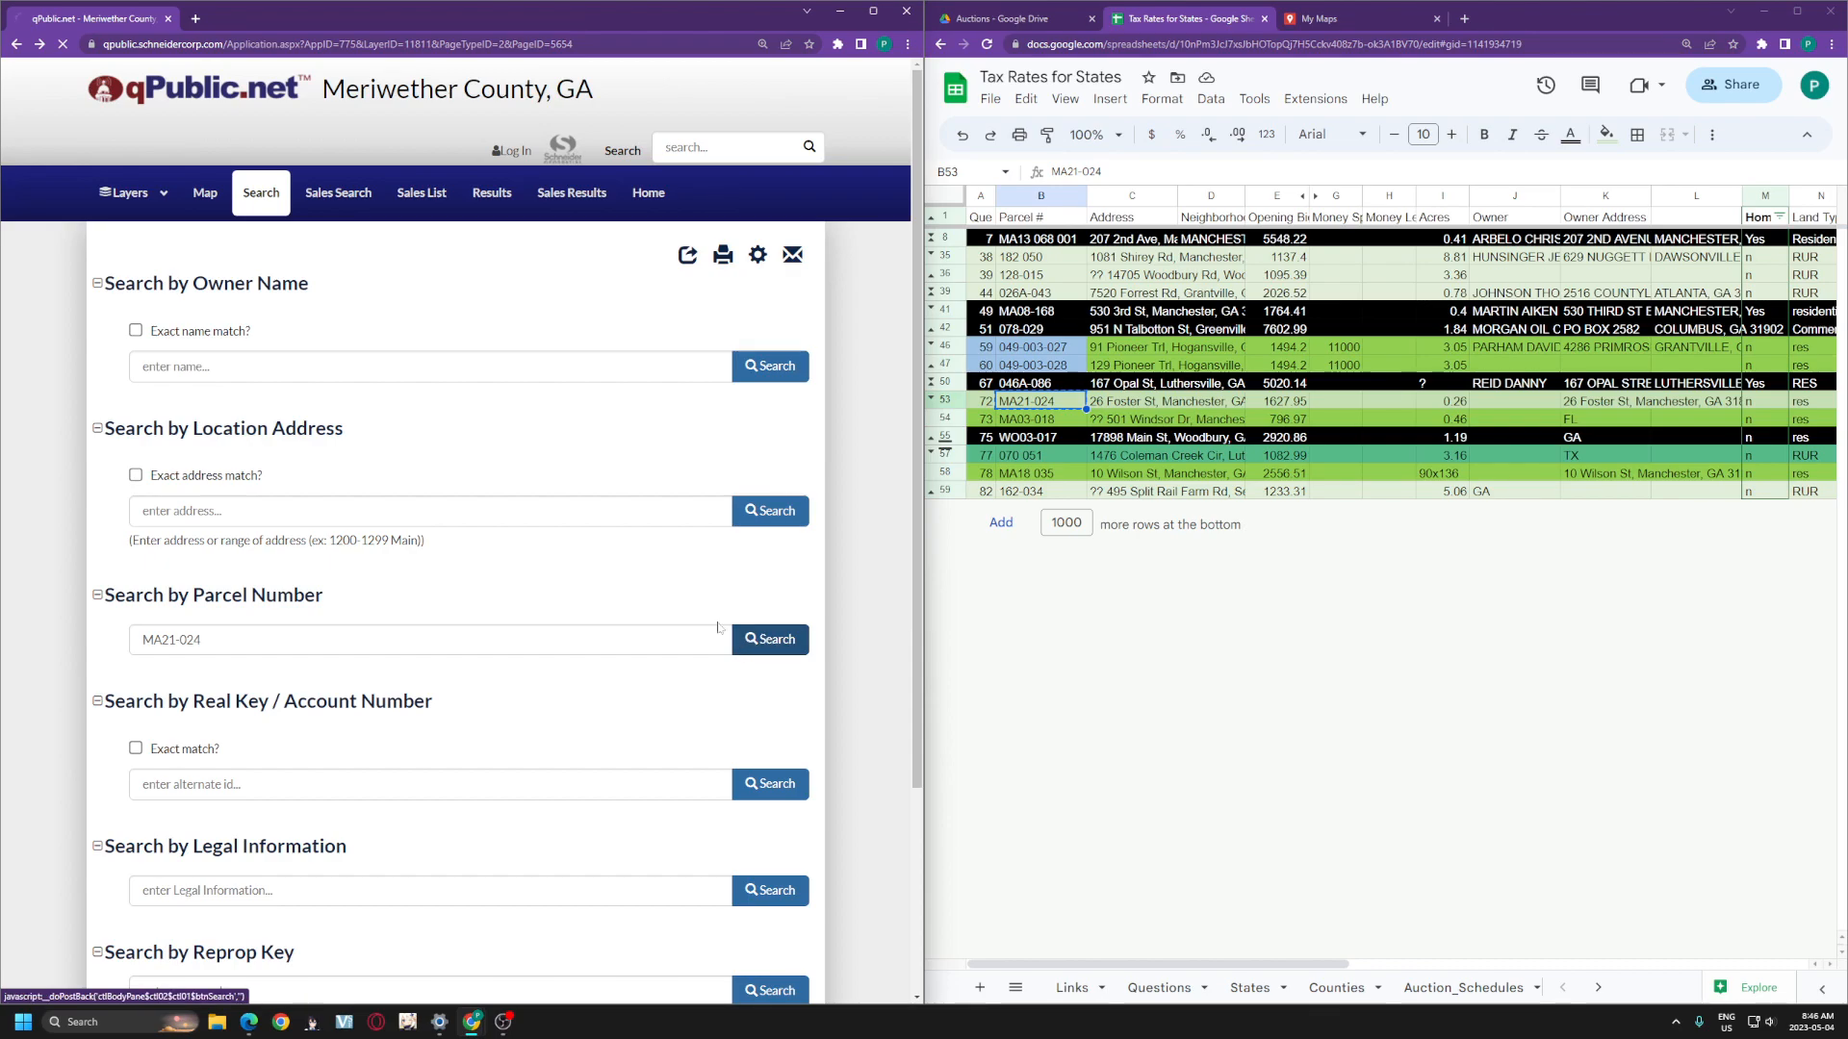
- Reselect Meriwether County, GA and rerun the MA21-024 search to open the parcel report
click(131, 103)
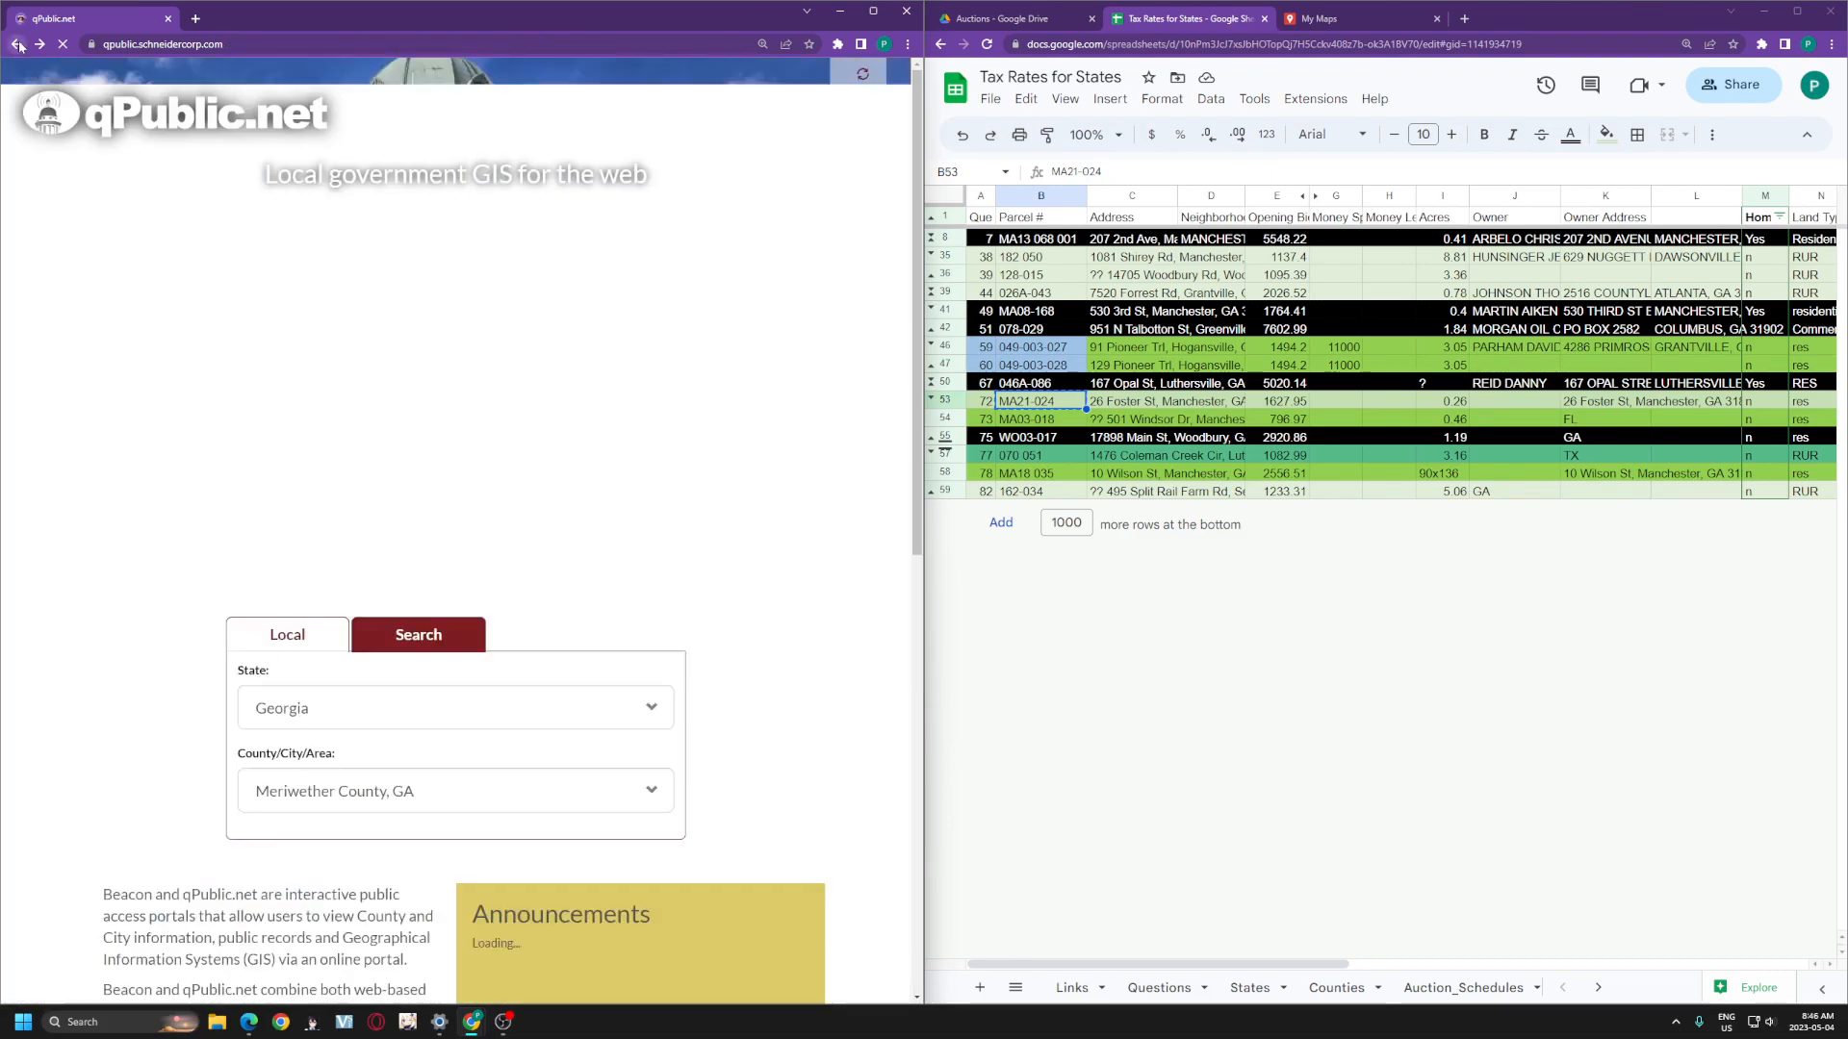
click(388, 427)
click(395, 525)
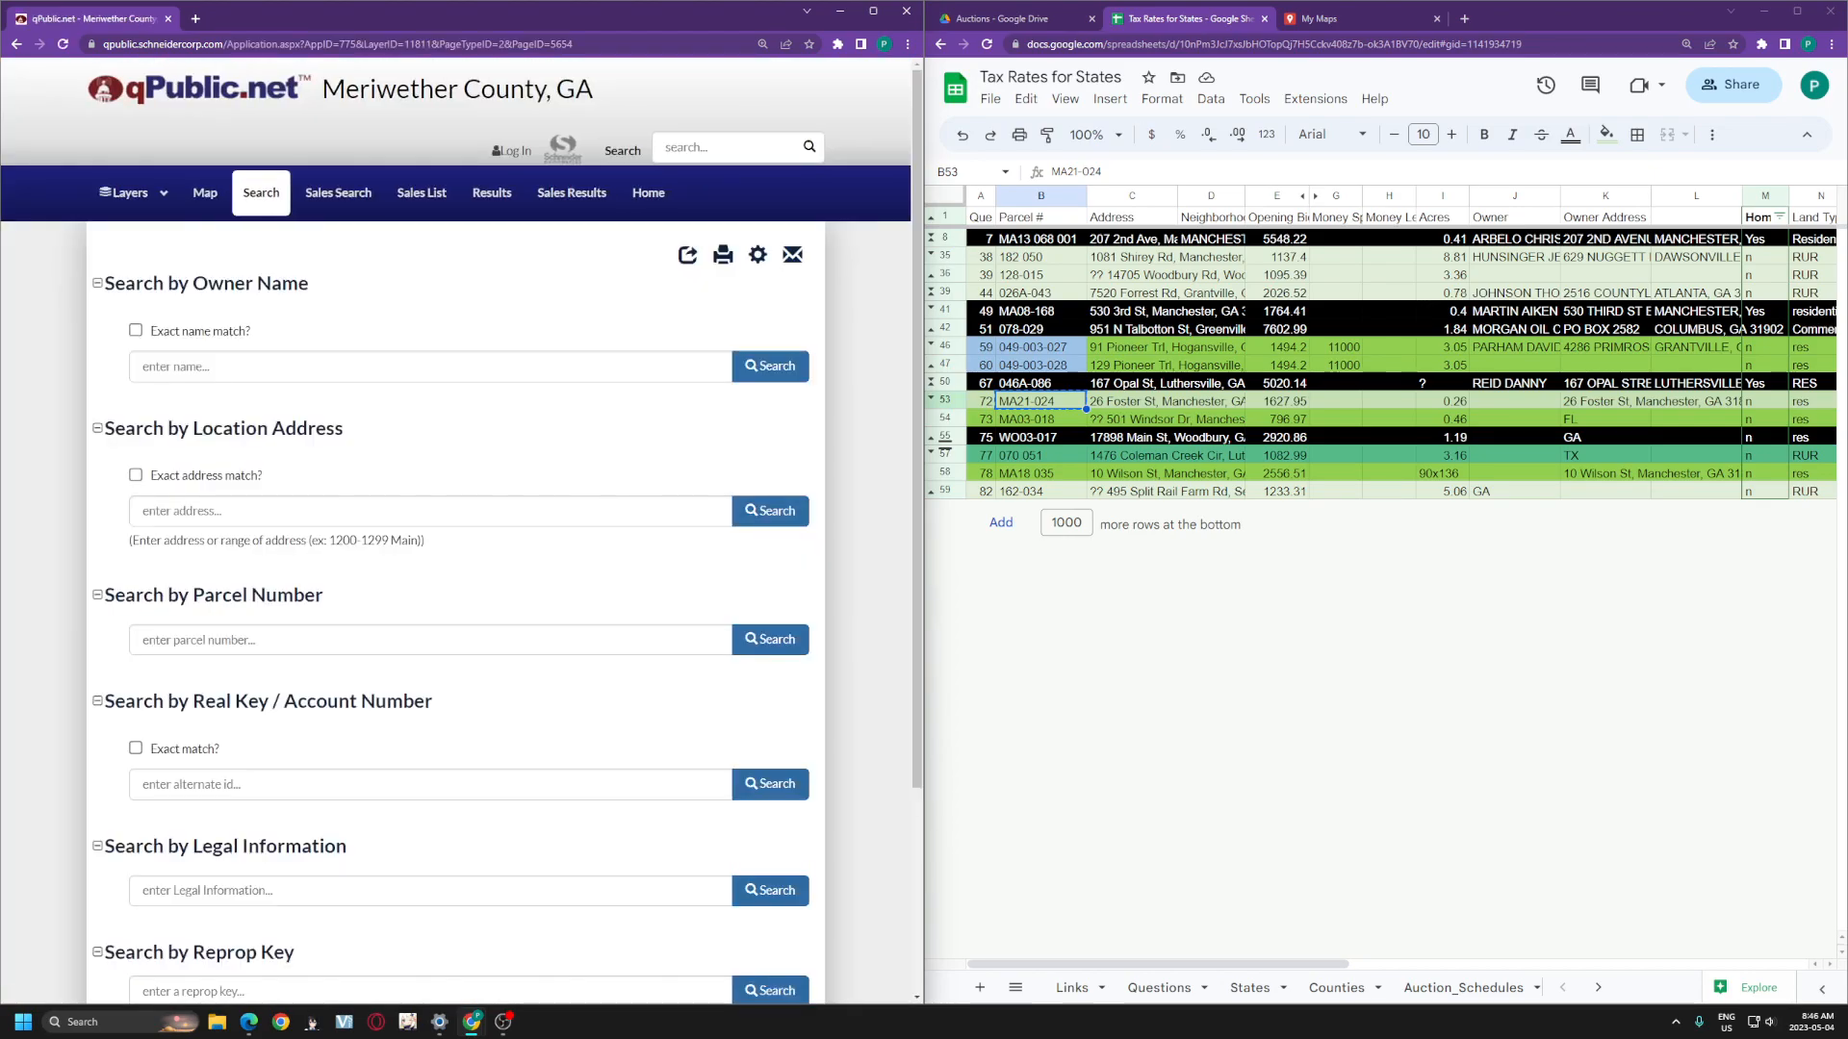
click(430, 640)
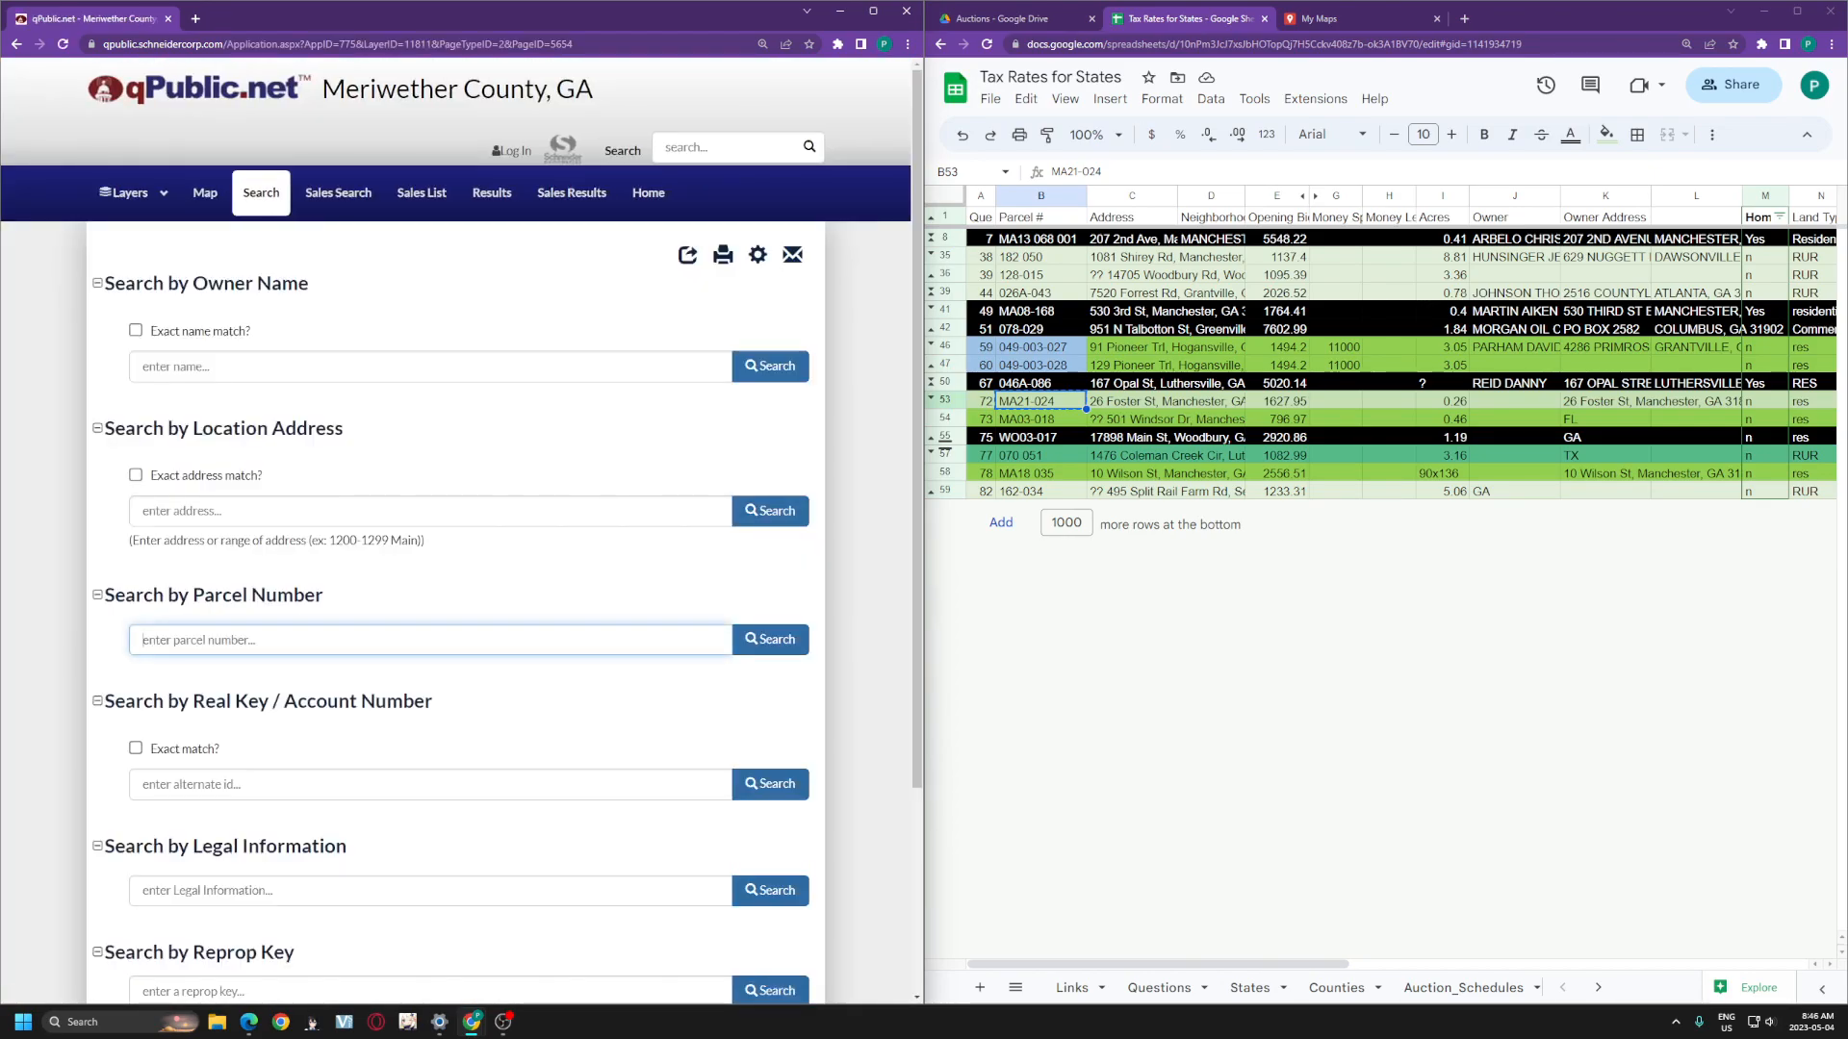
text(MA21-024)
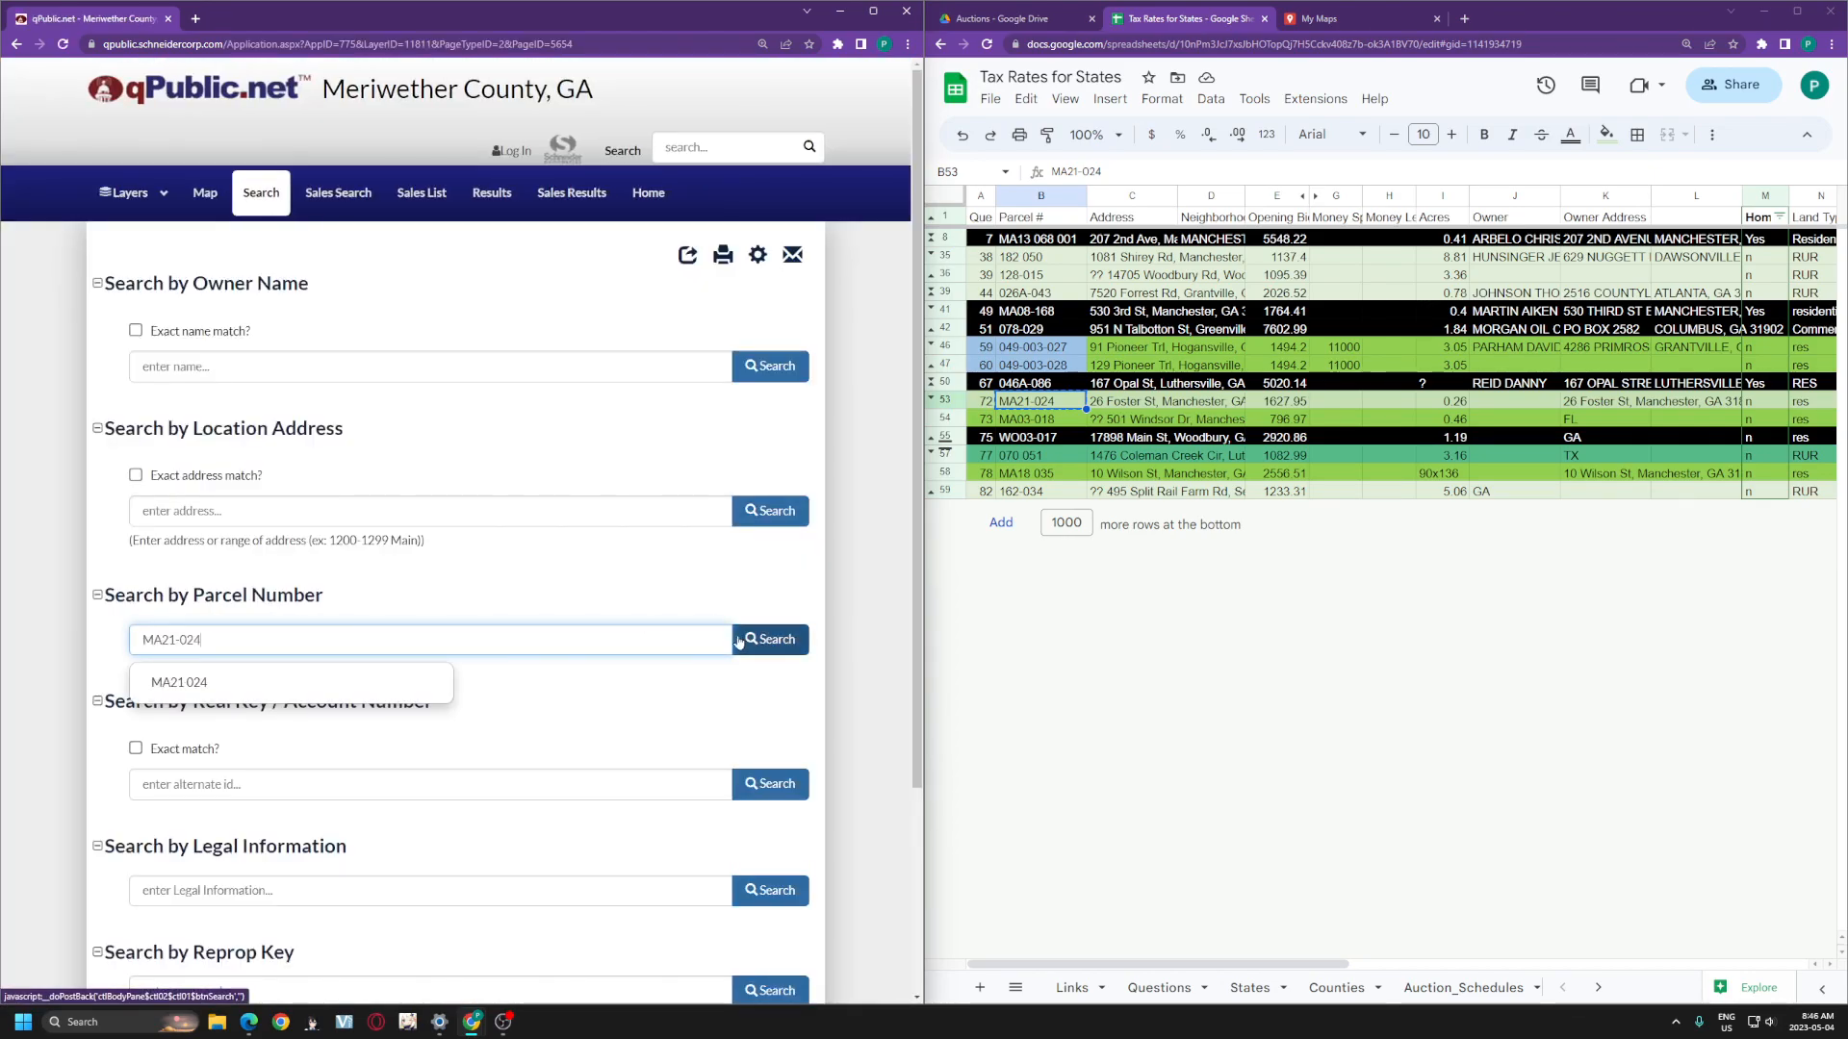
click(748, 640)
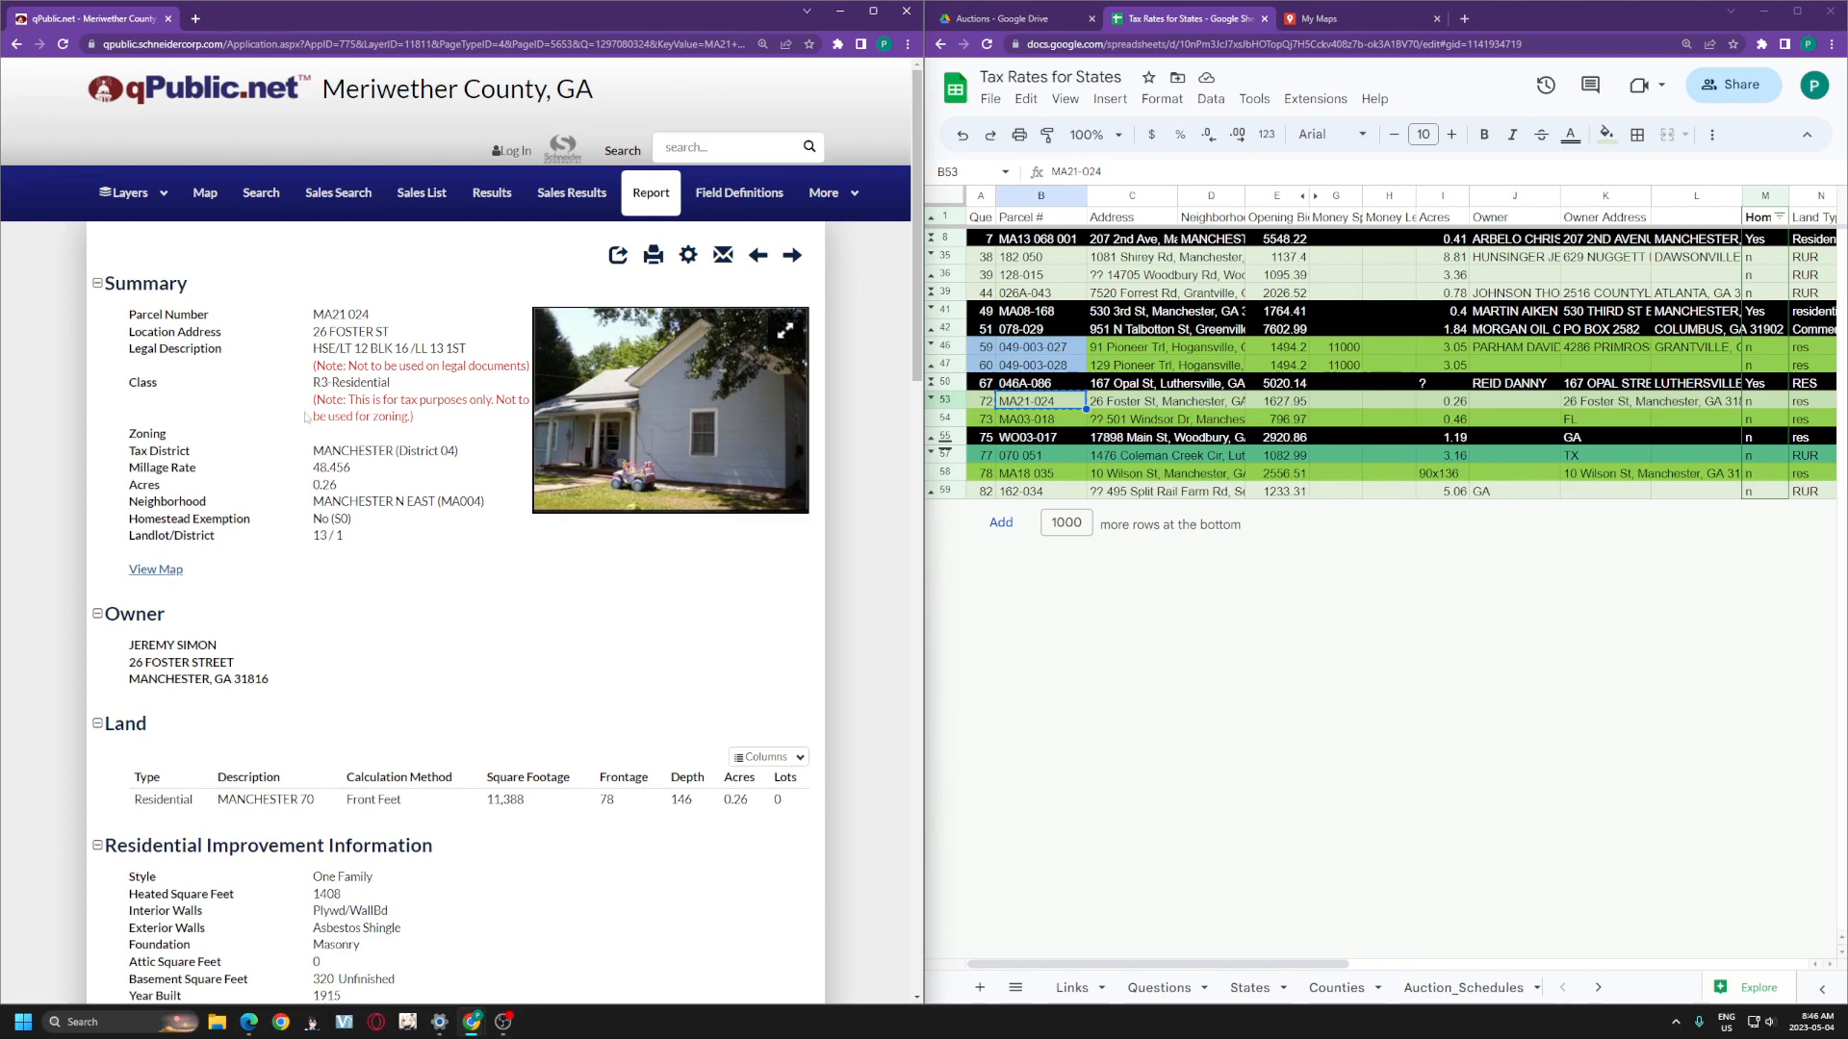
drag(391, 332, 314, 334)
key(ctrl+c)
click(168, 569)
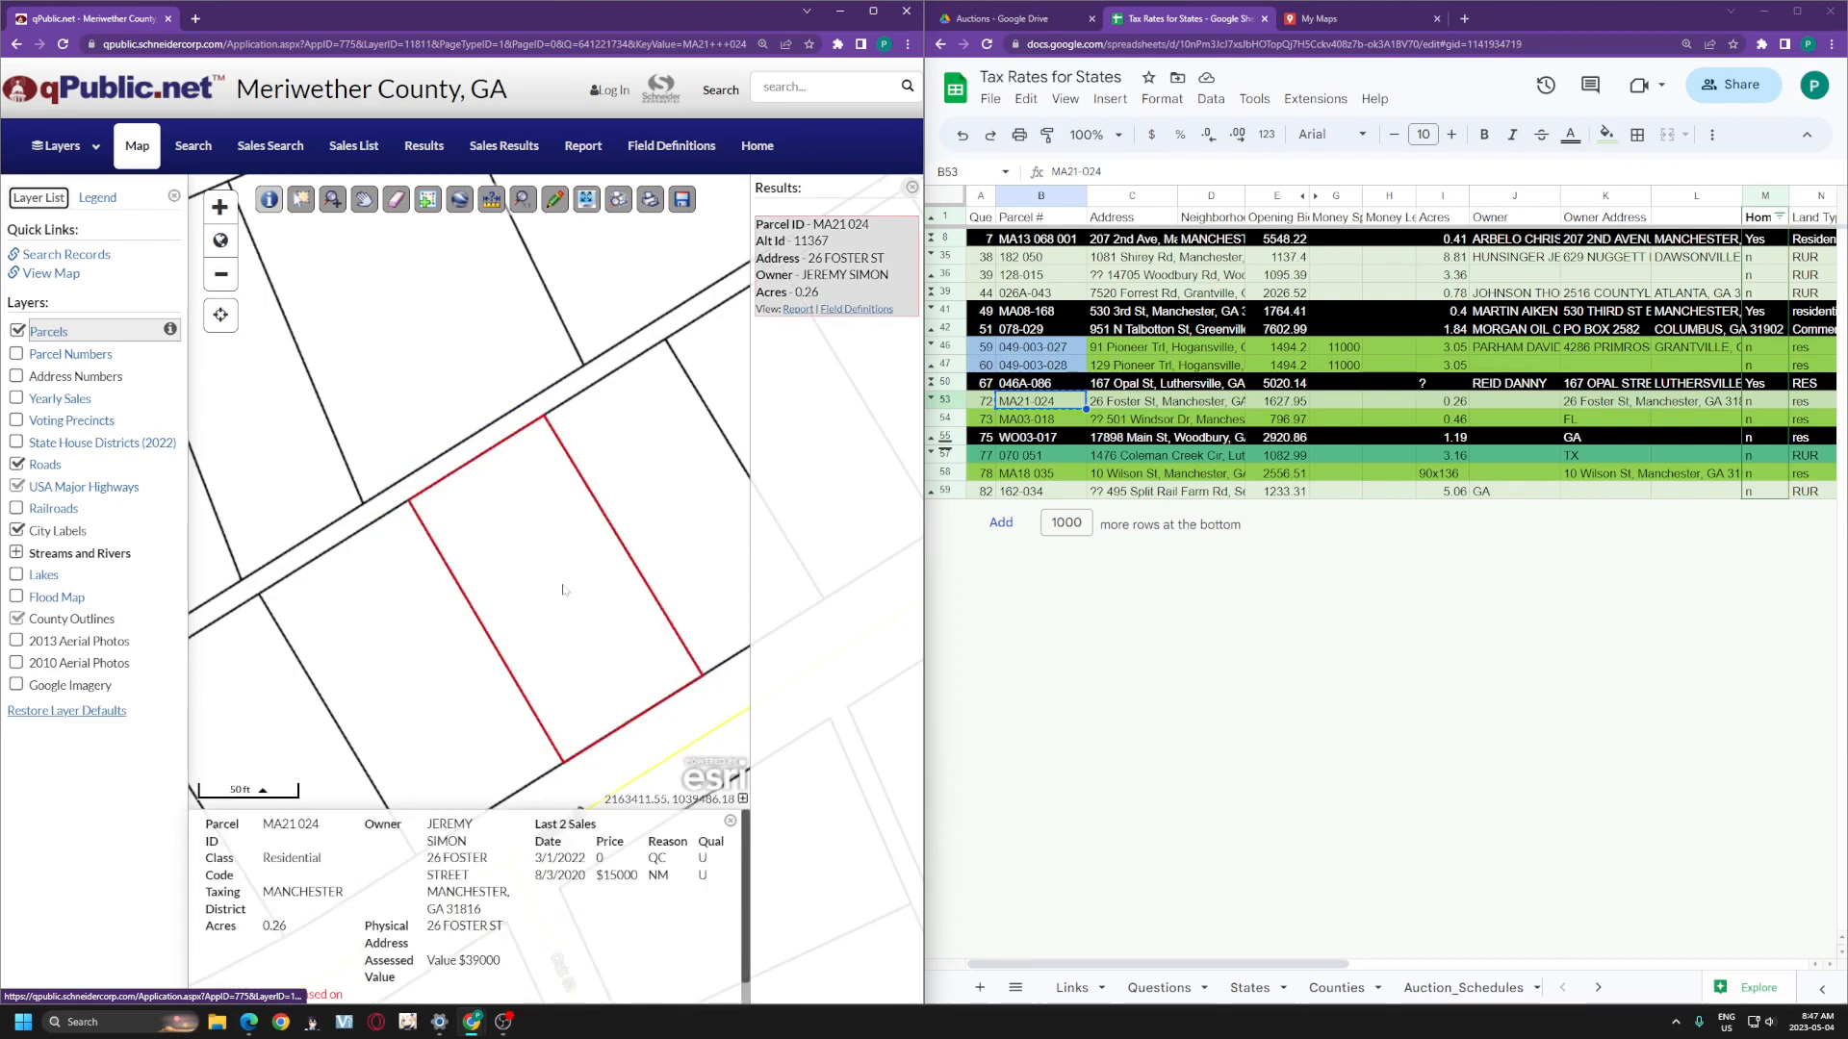
scroll(575, 597, down, 1)
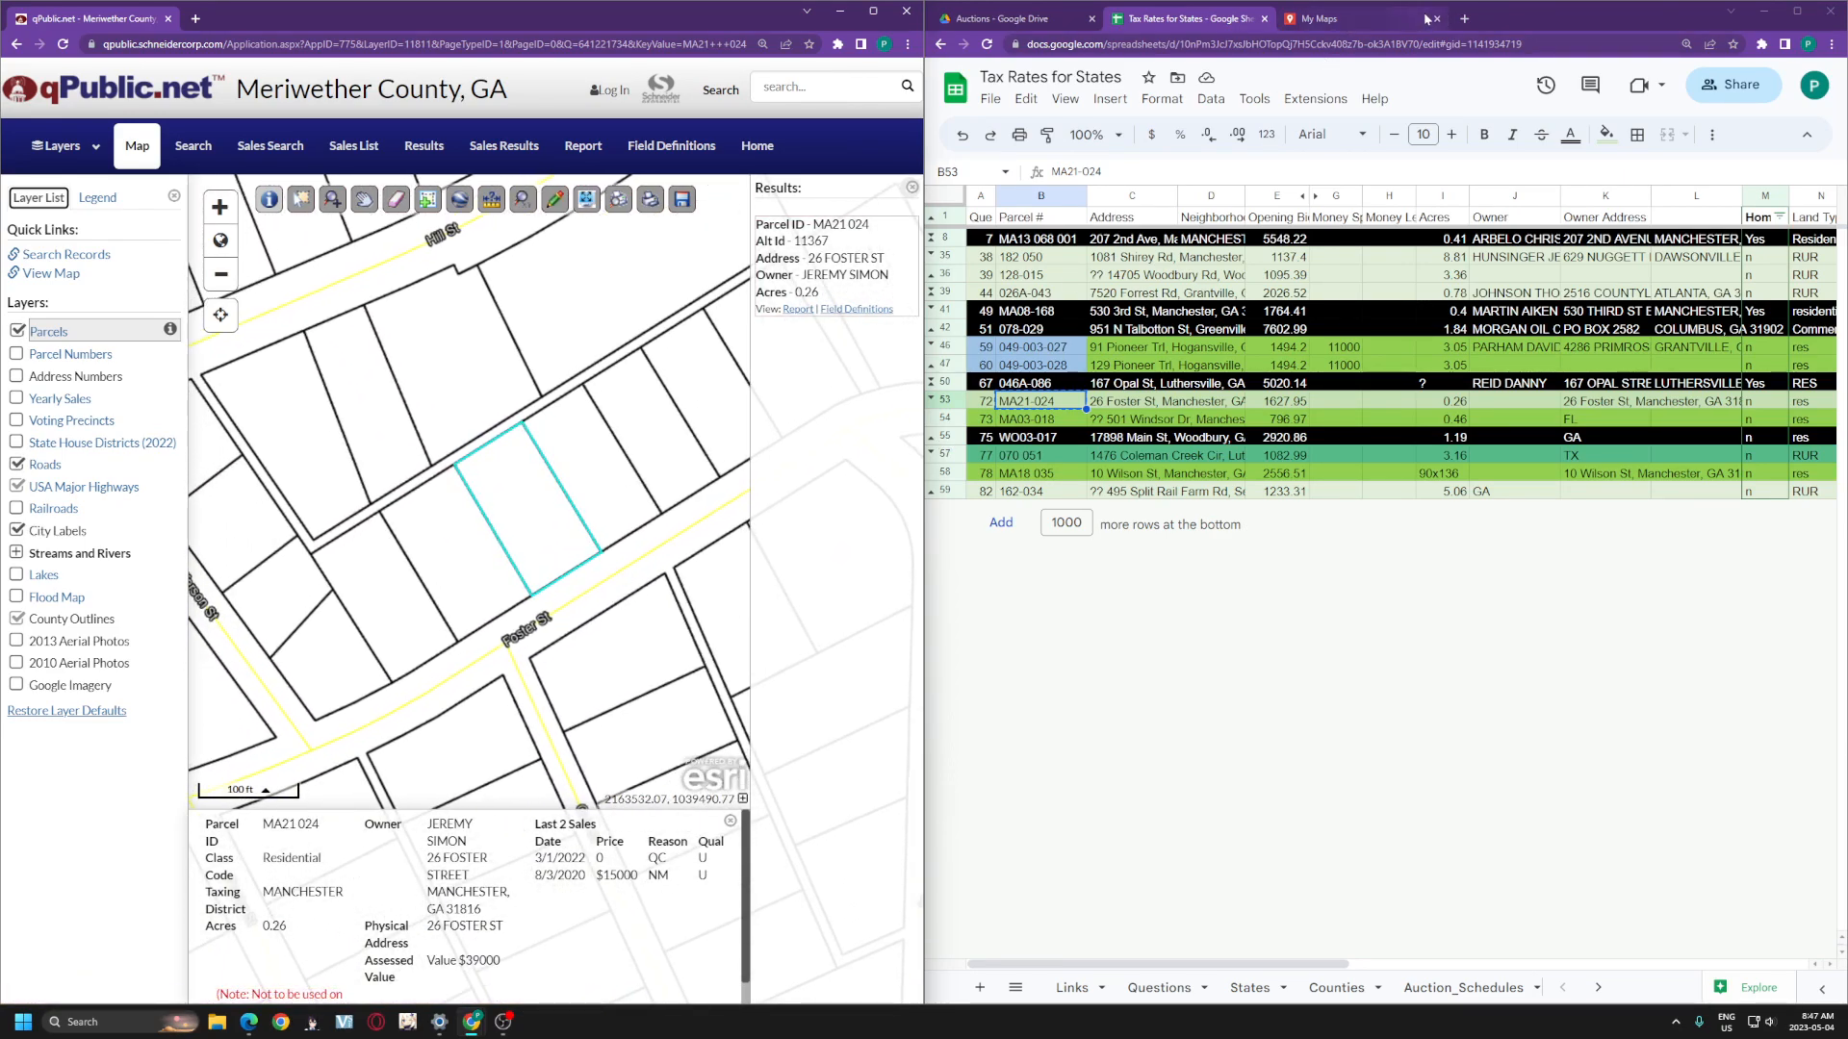
- Search 'my maps google maps' in a new tab and create a new blank My Maps map
click(1465, 19)
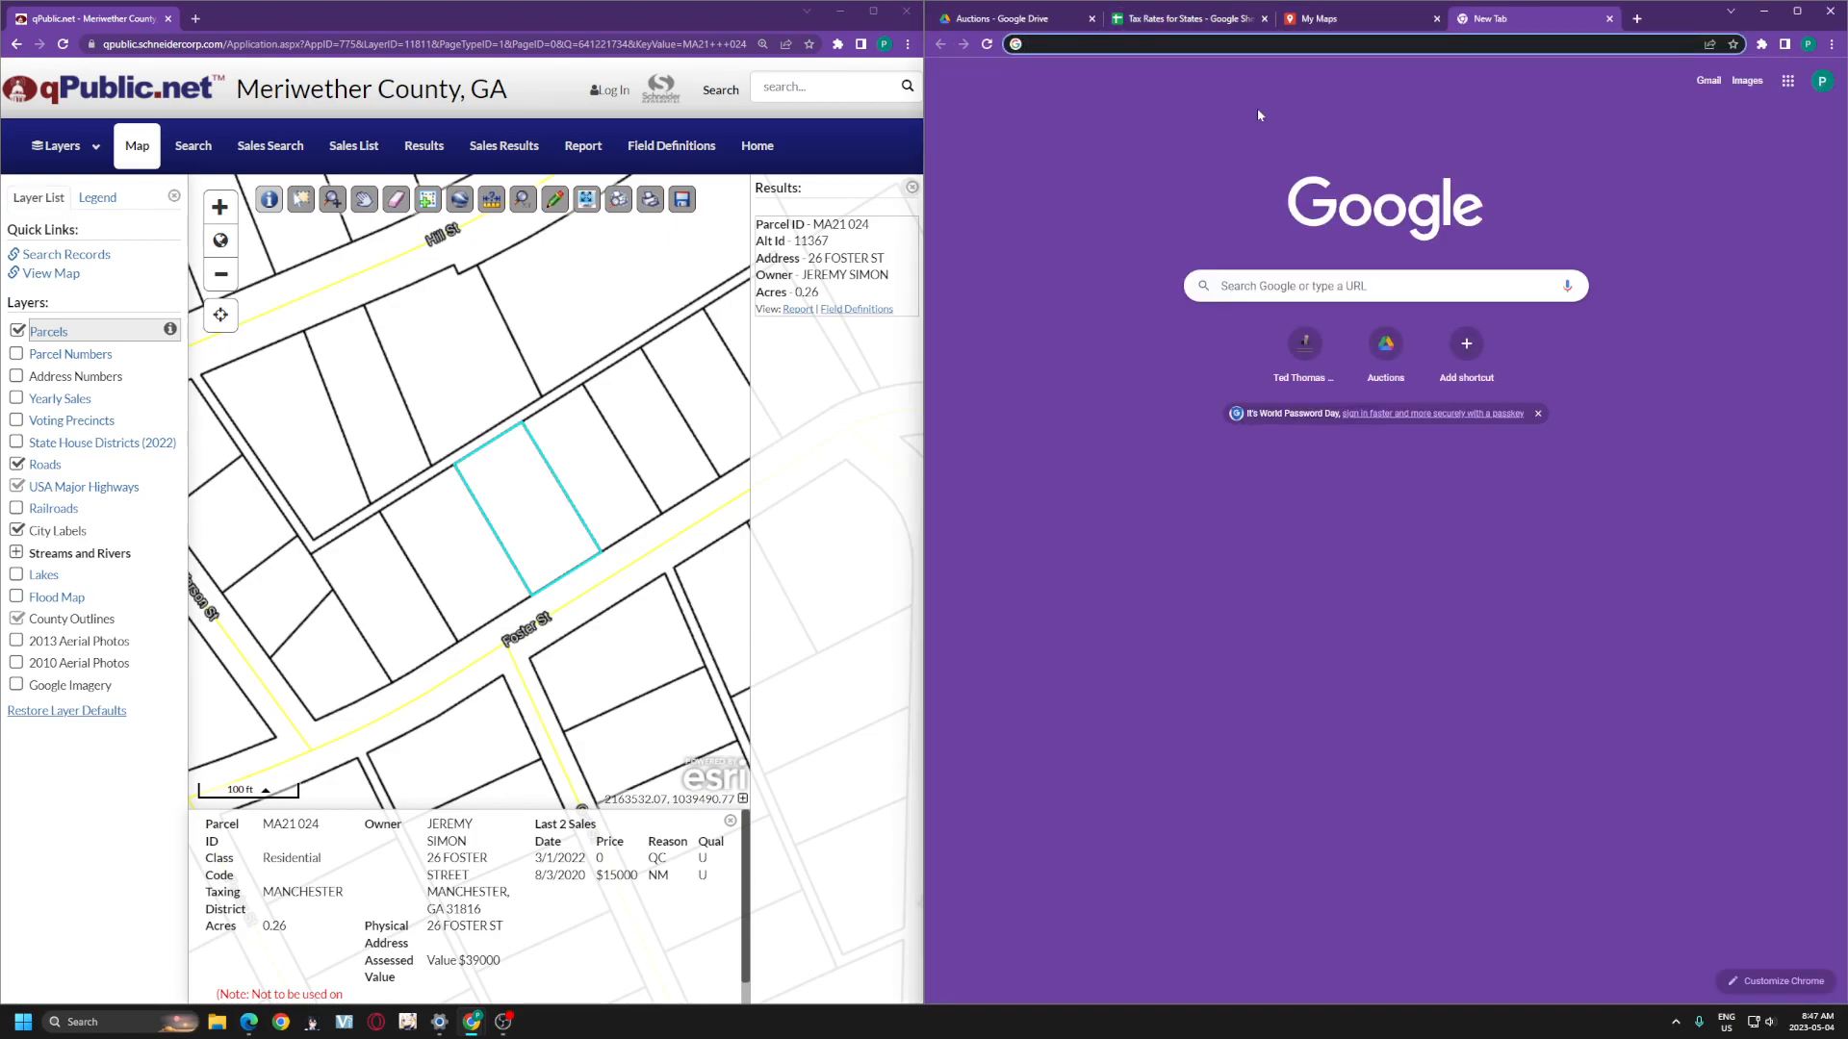
text(m)
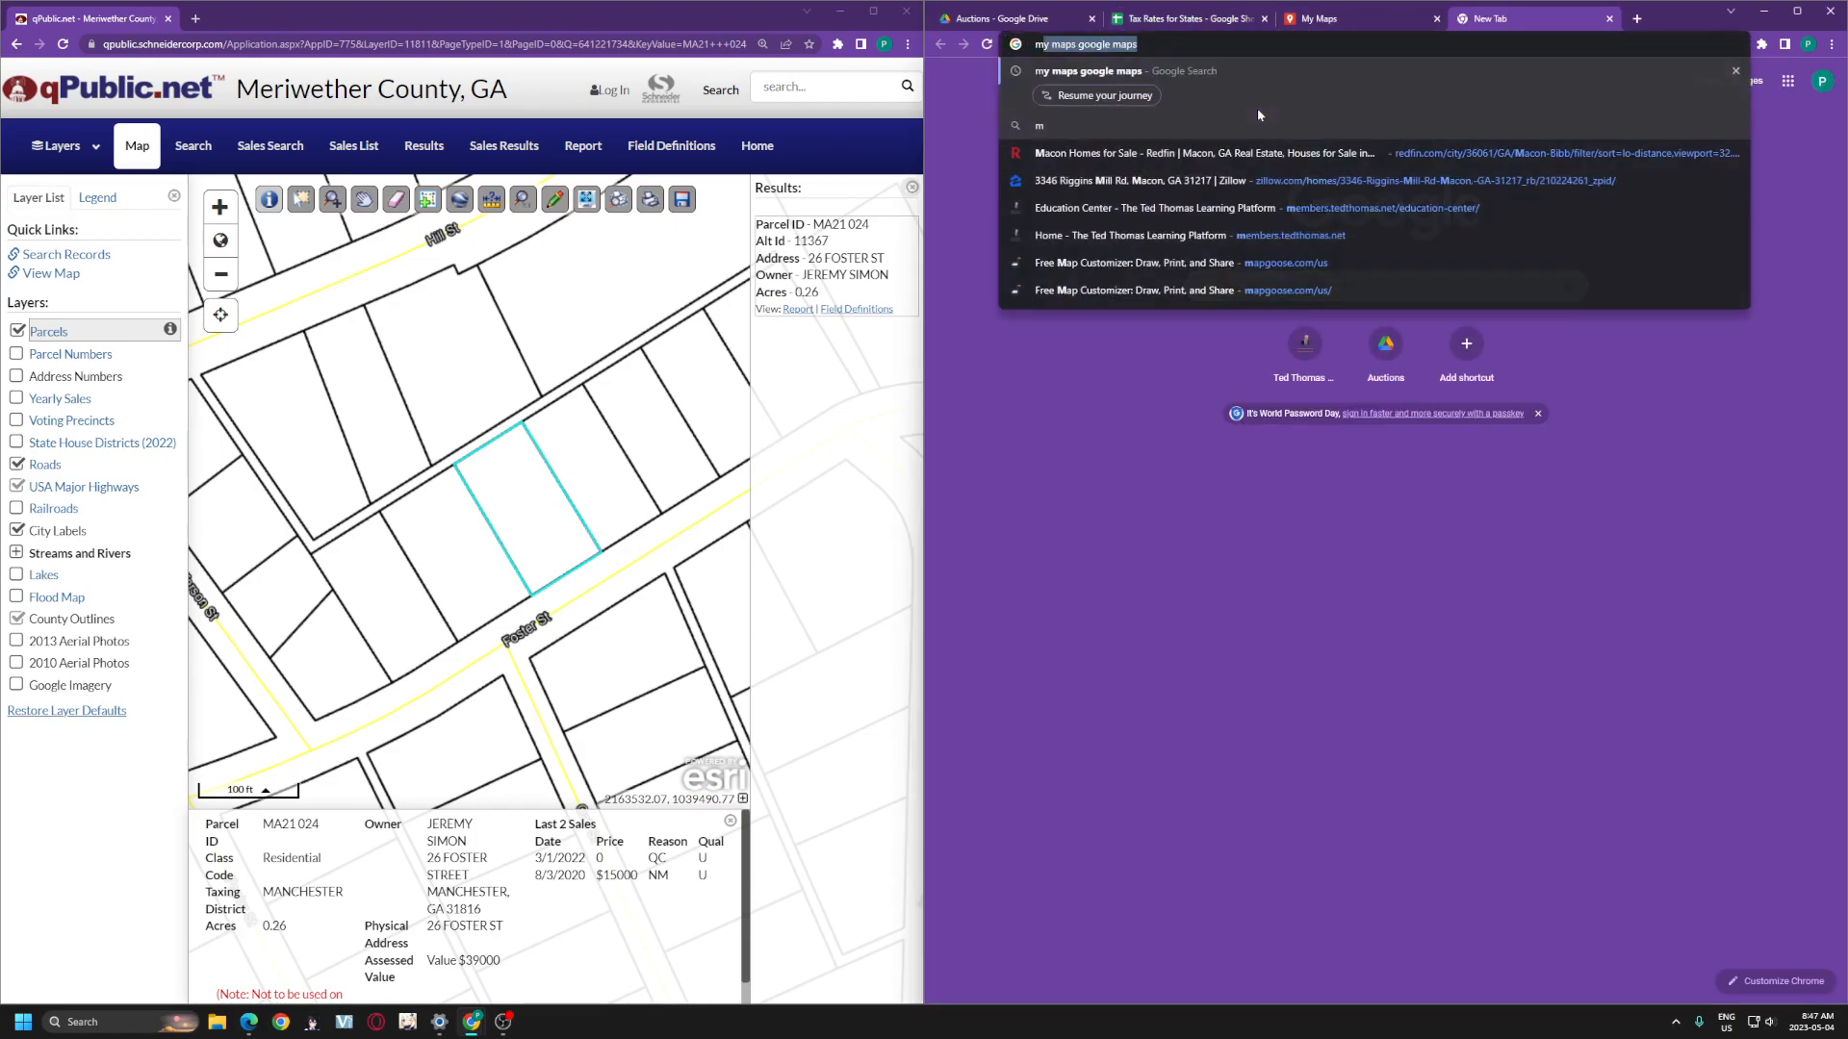
text(y maps google maps)
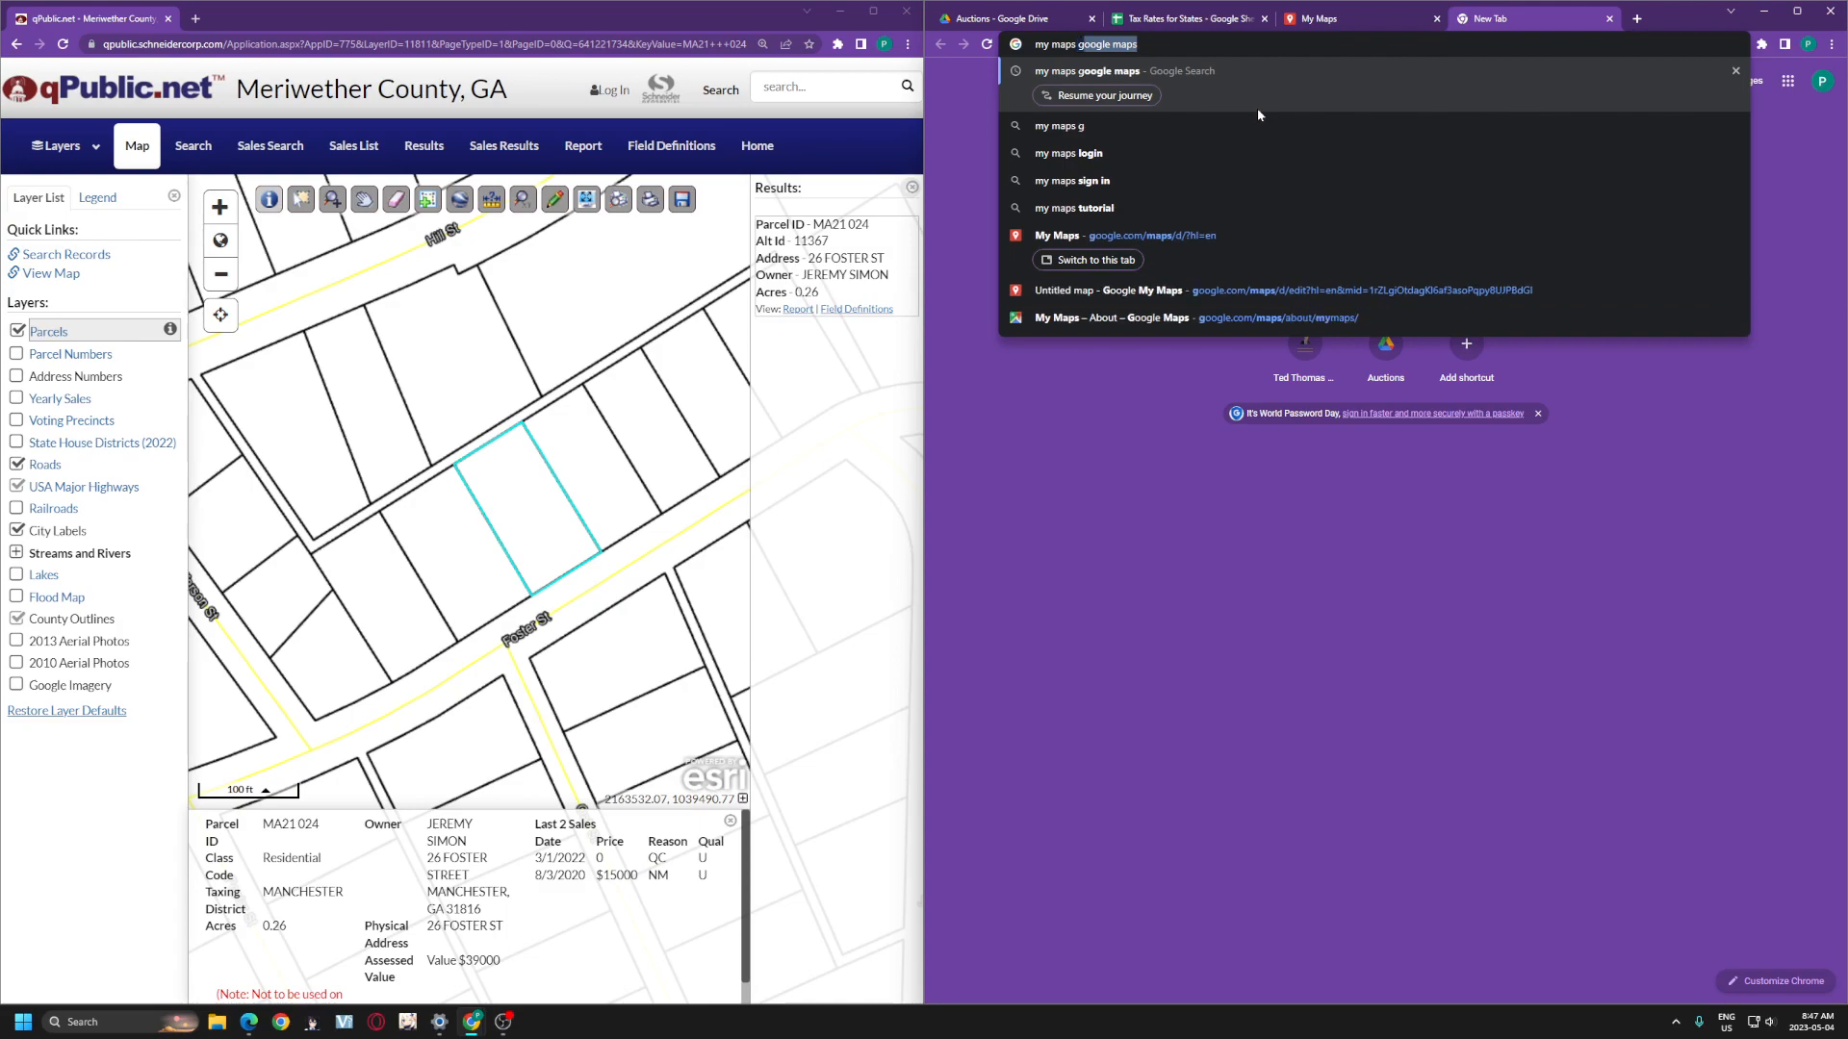
key(Return)
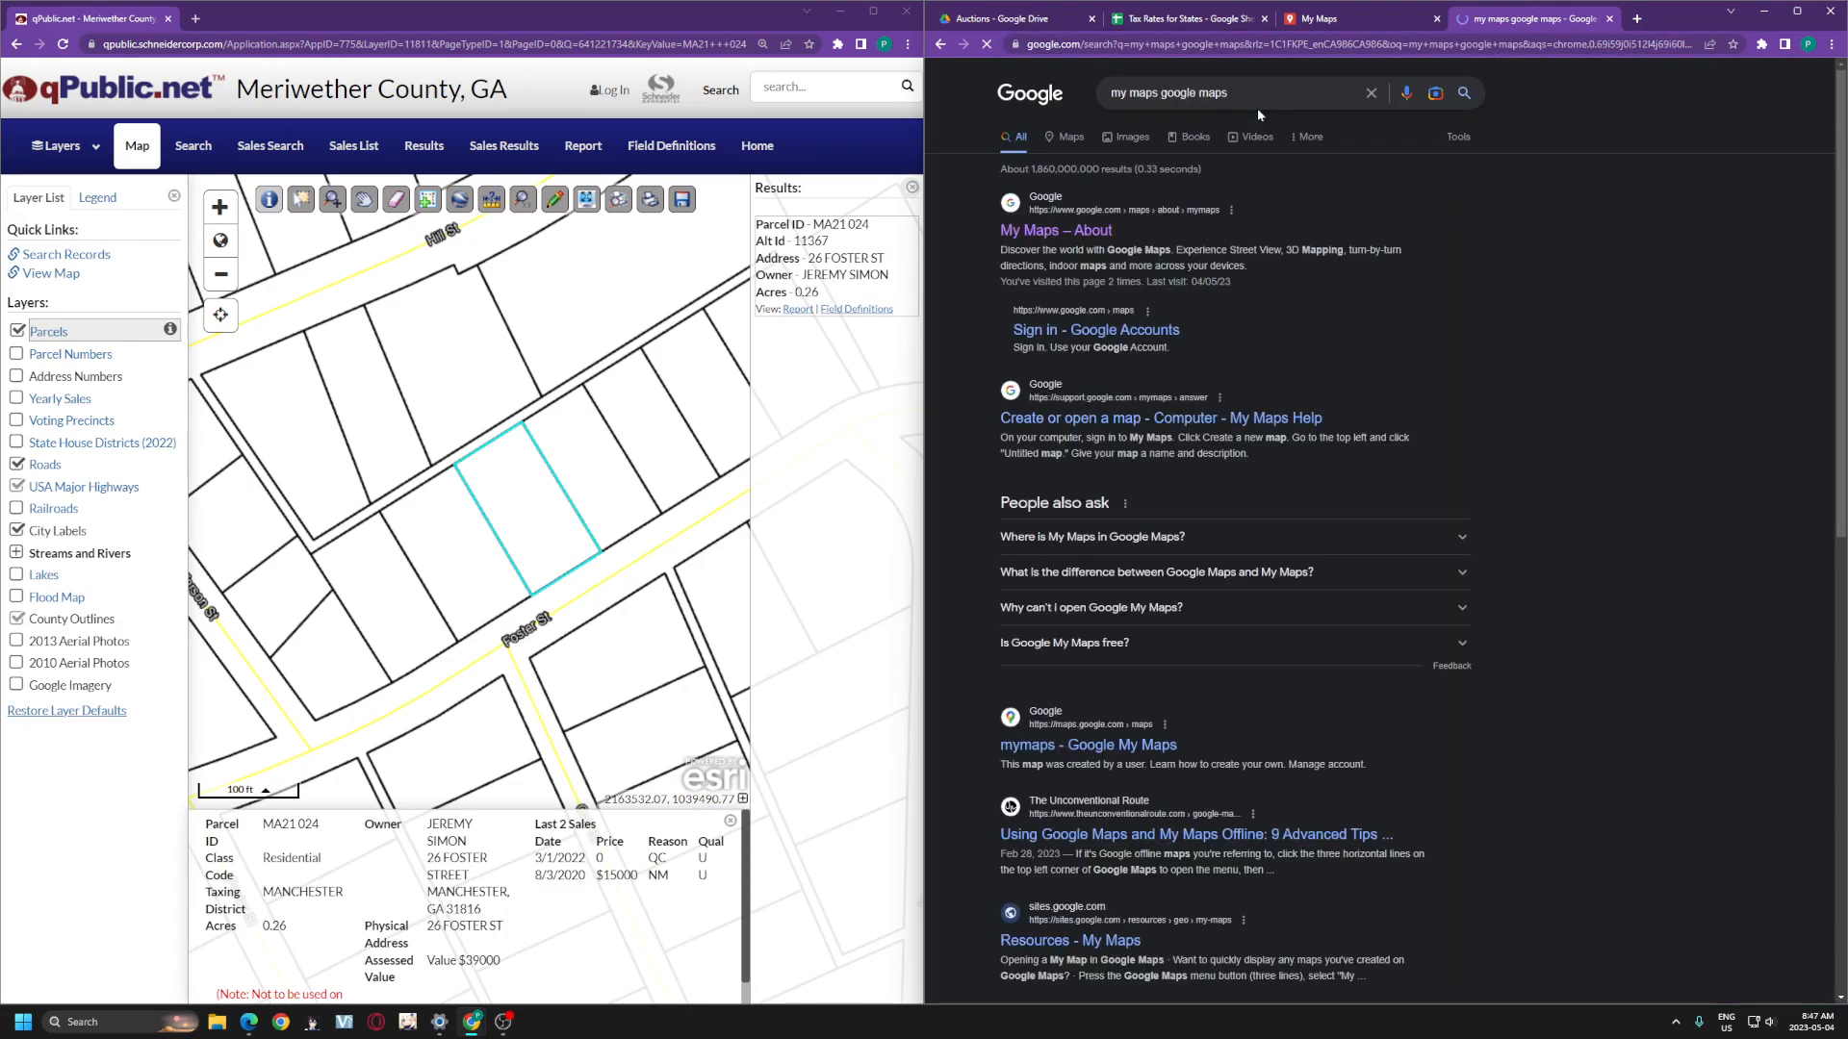
click(1079, 230)
click(1079, 577)
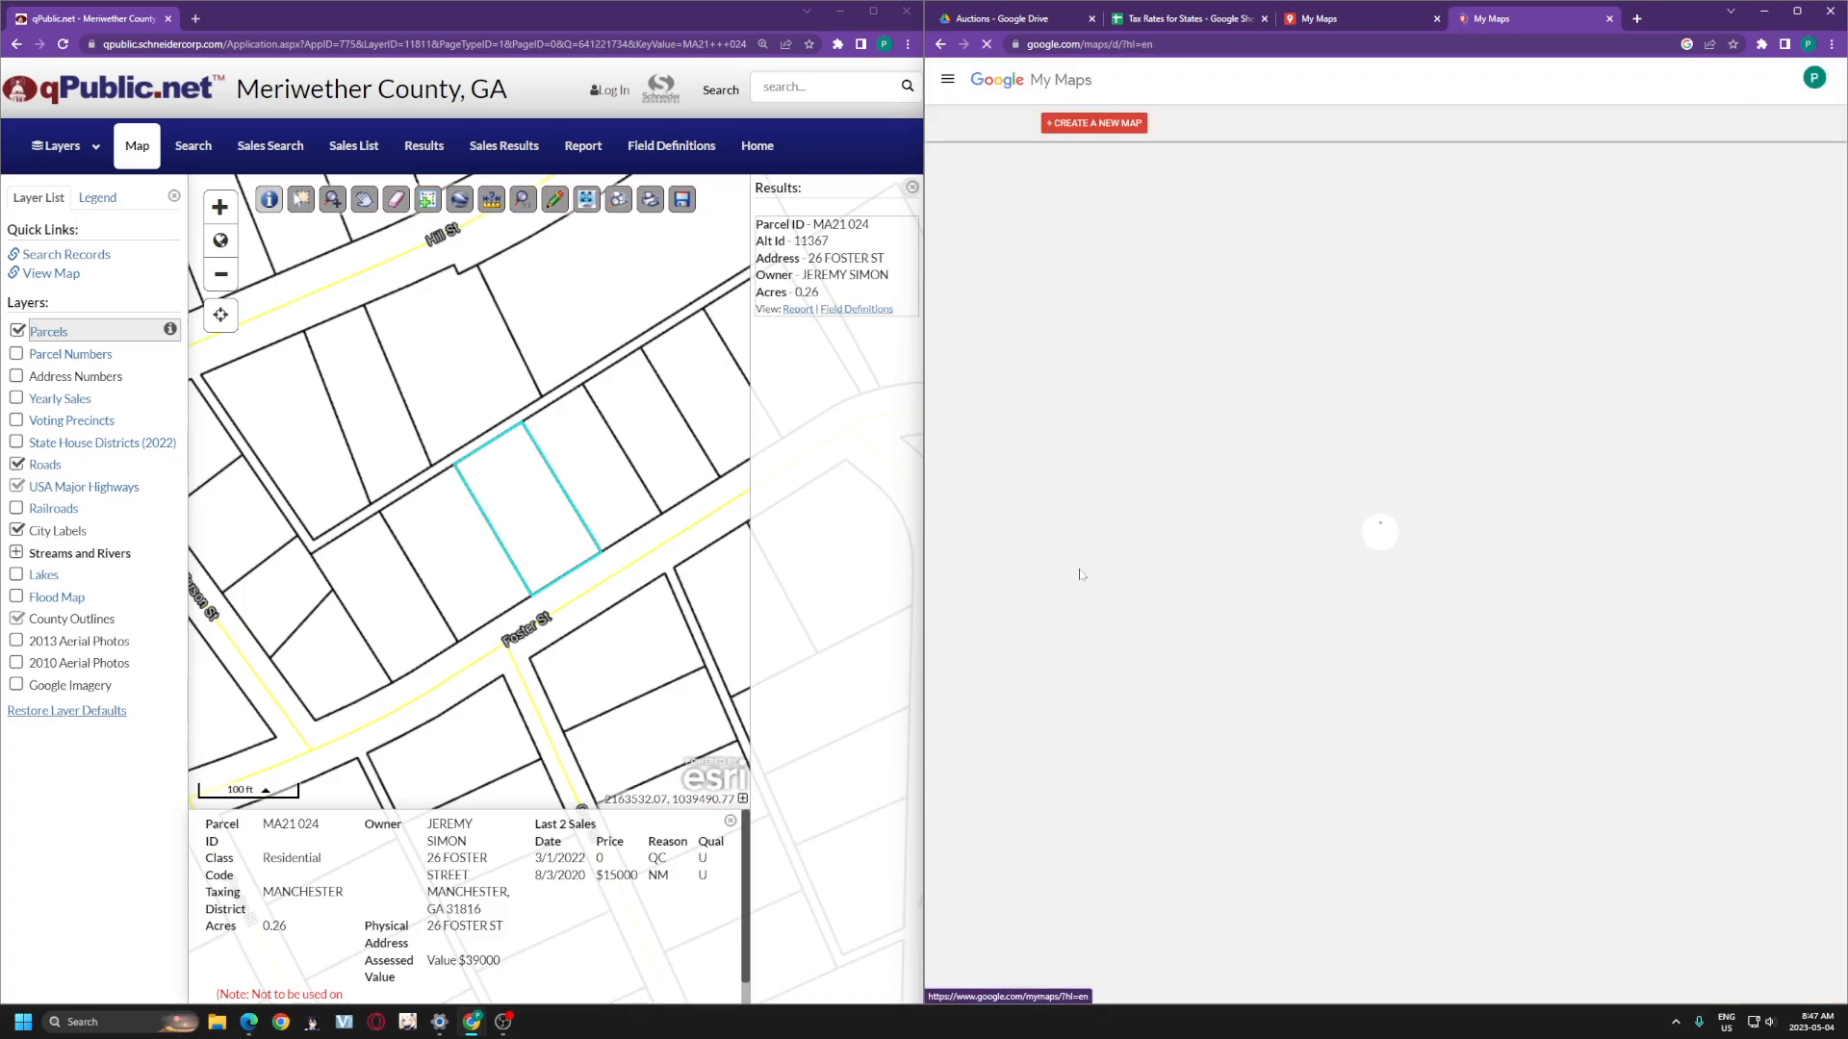
click(1089, 124)
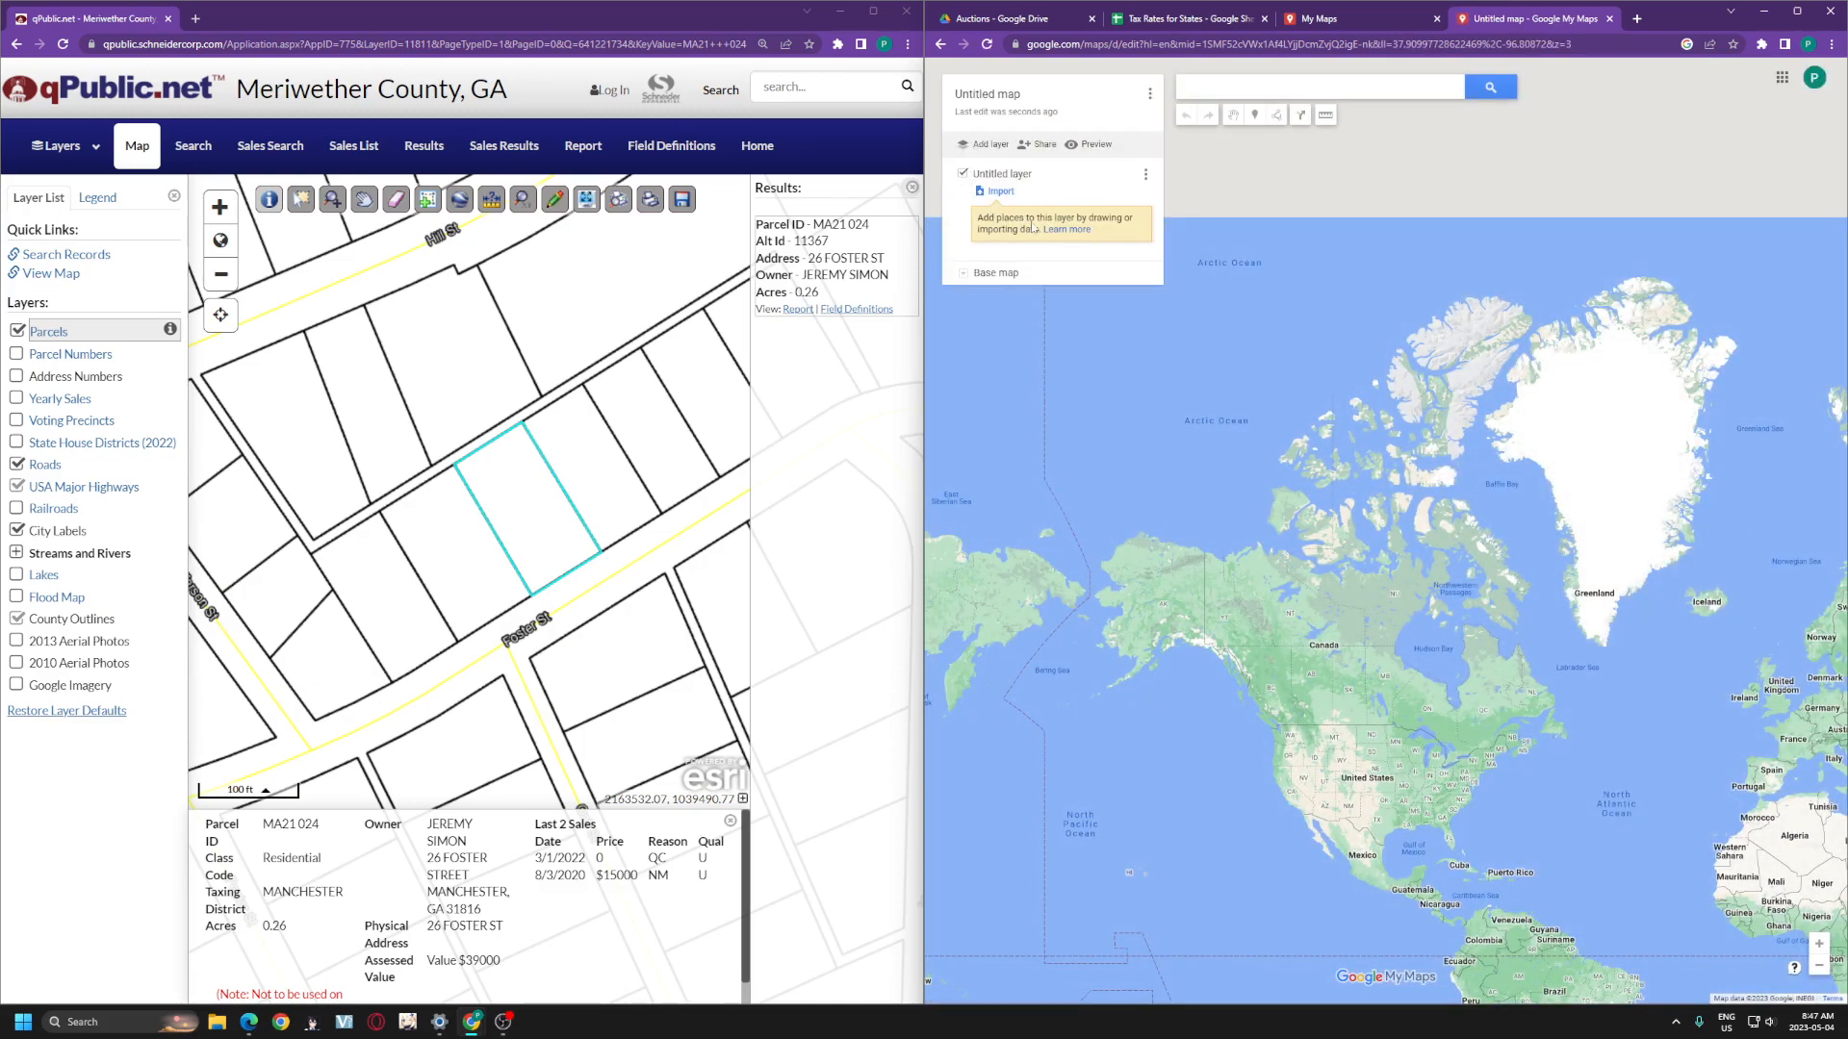
click(1290, 87)
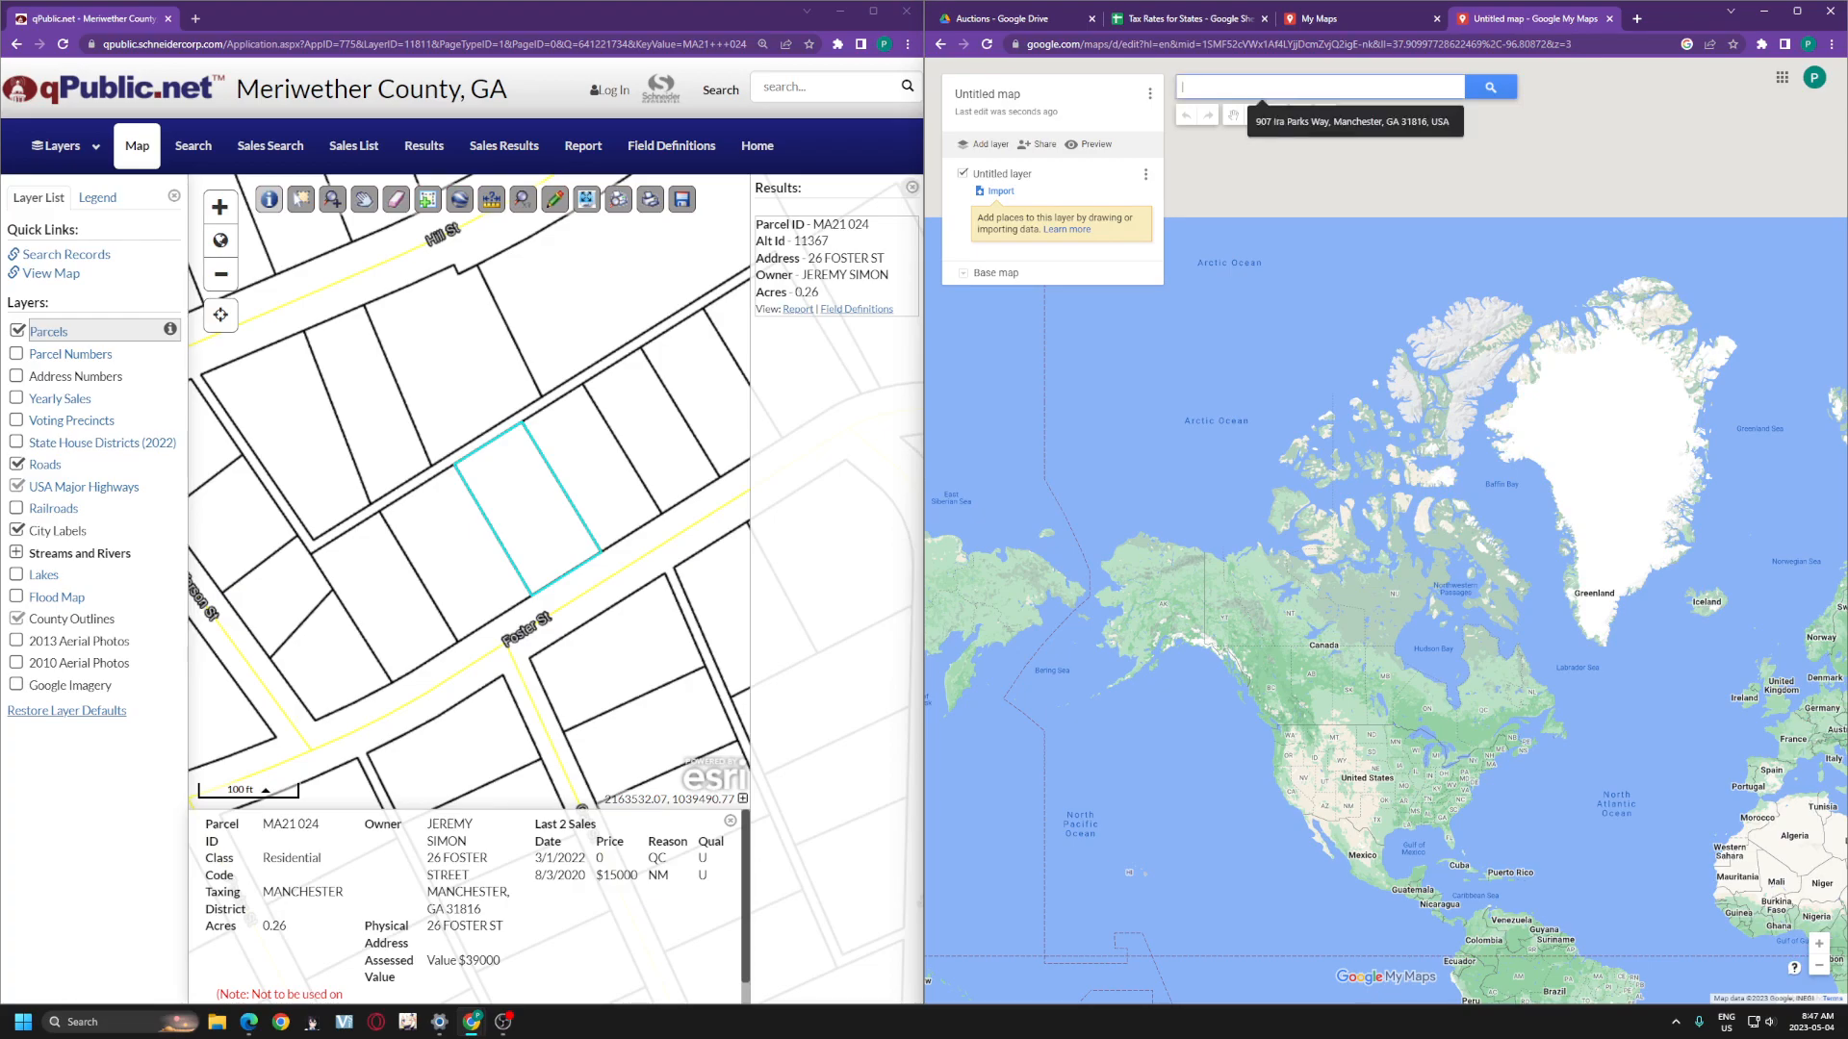
key(ctrl+v)
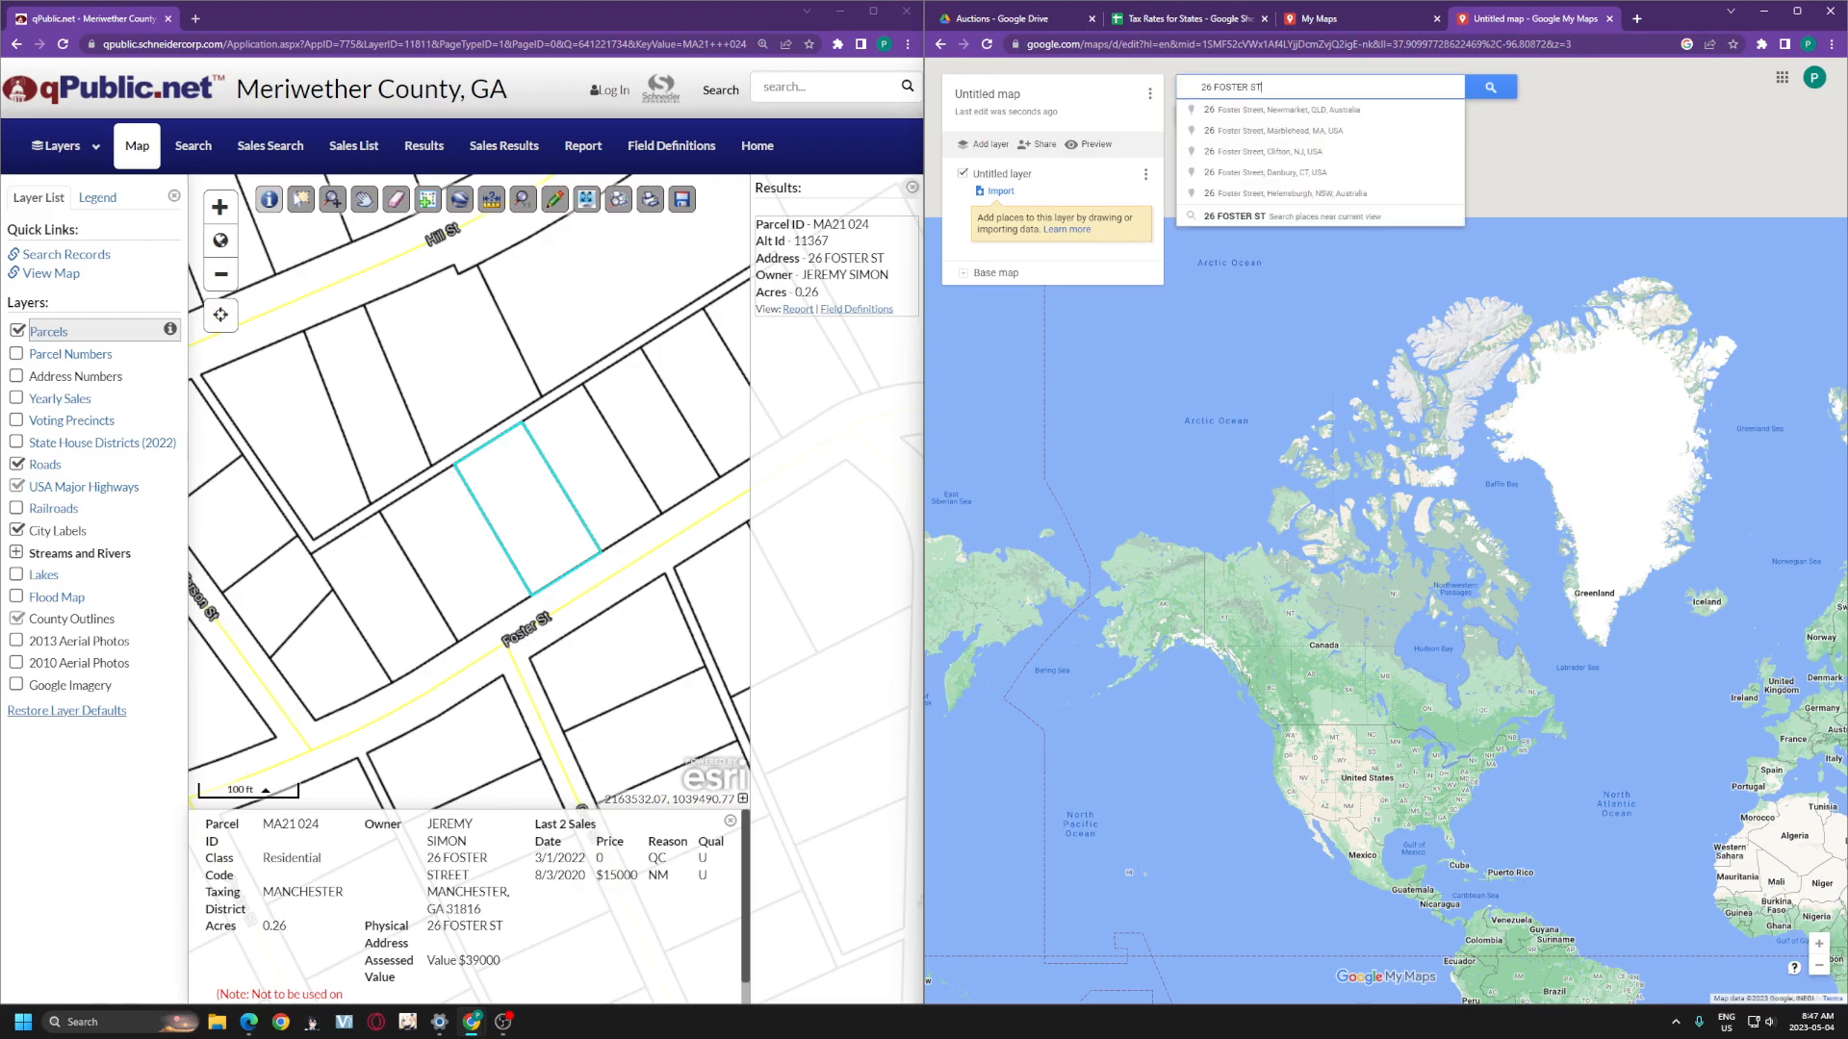
right_click(1279, 86)
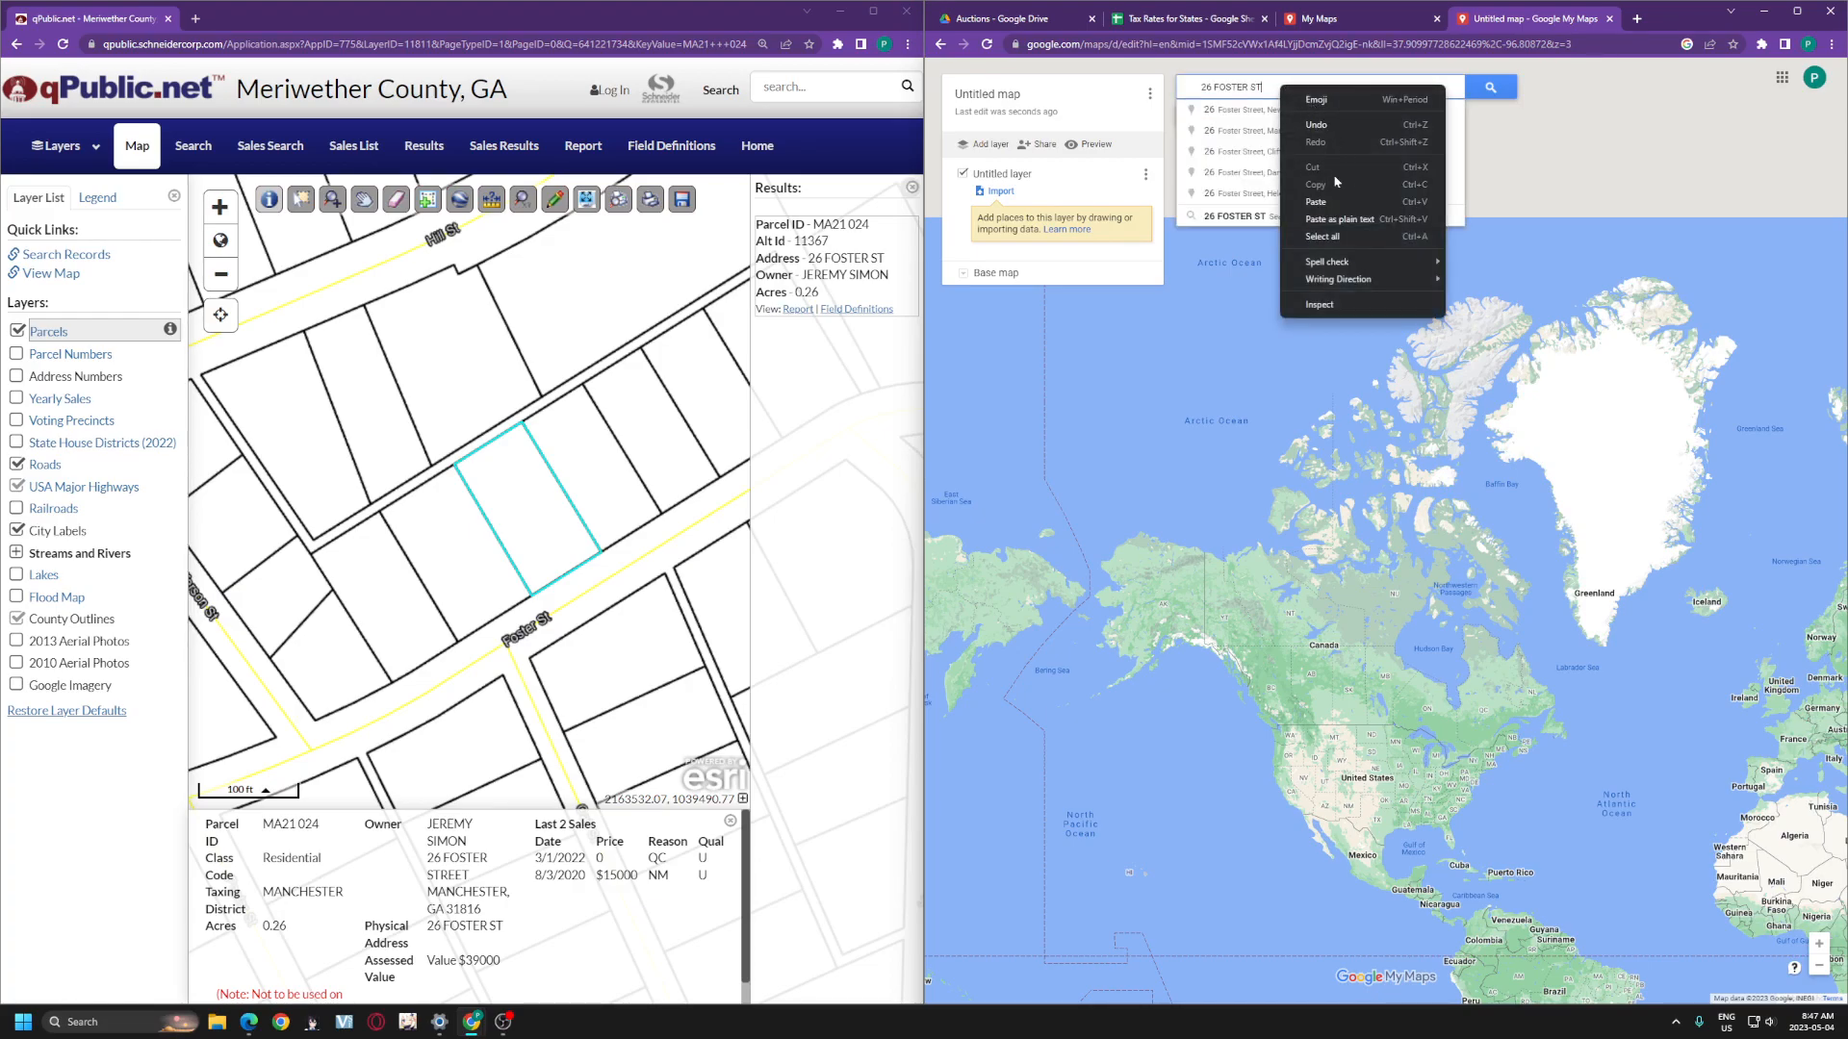
click(1267, 88)
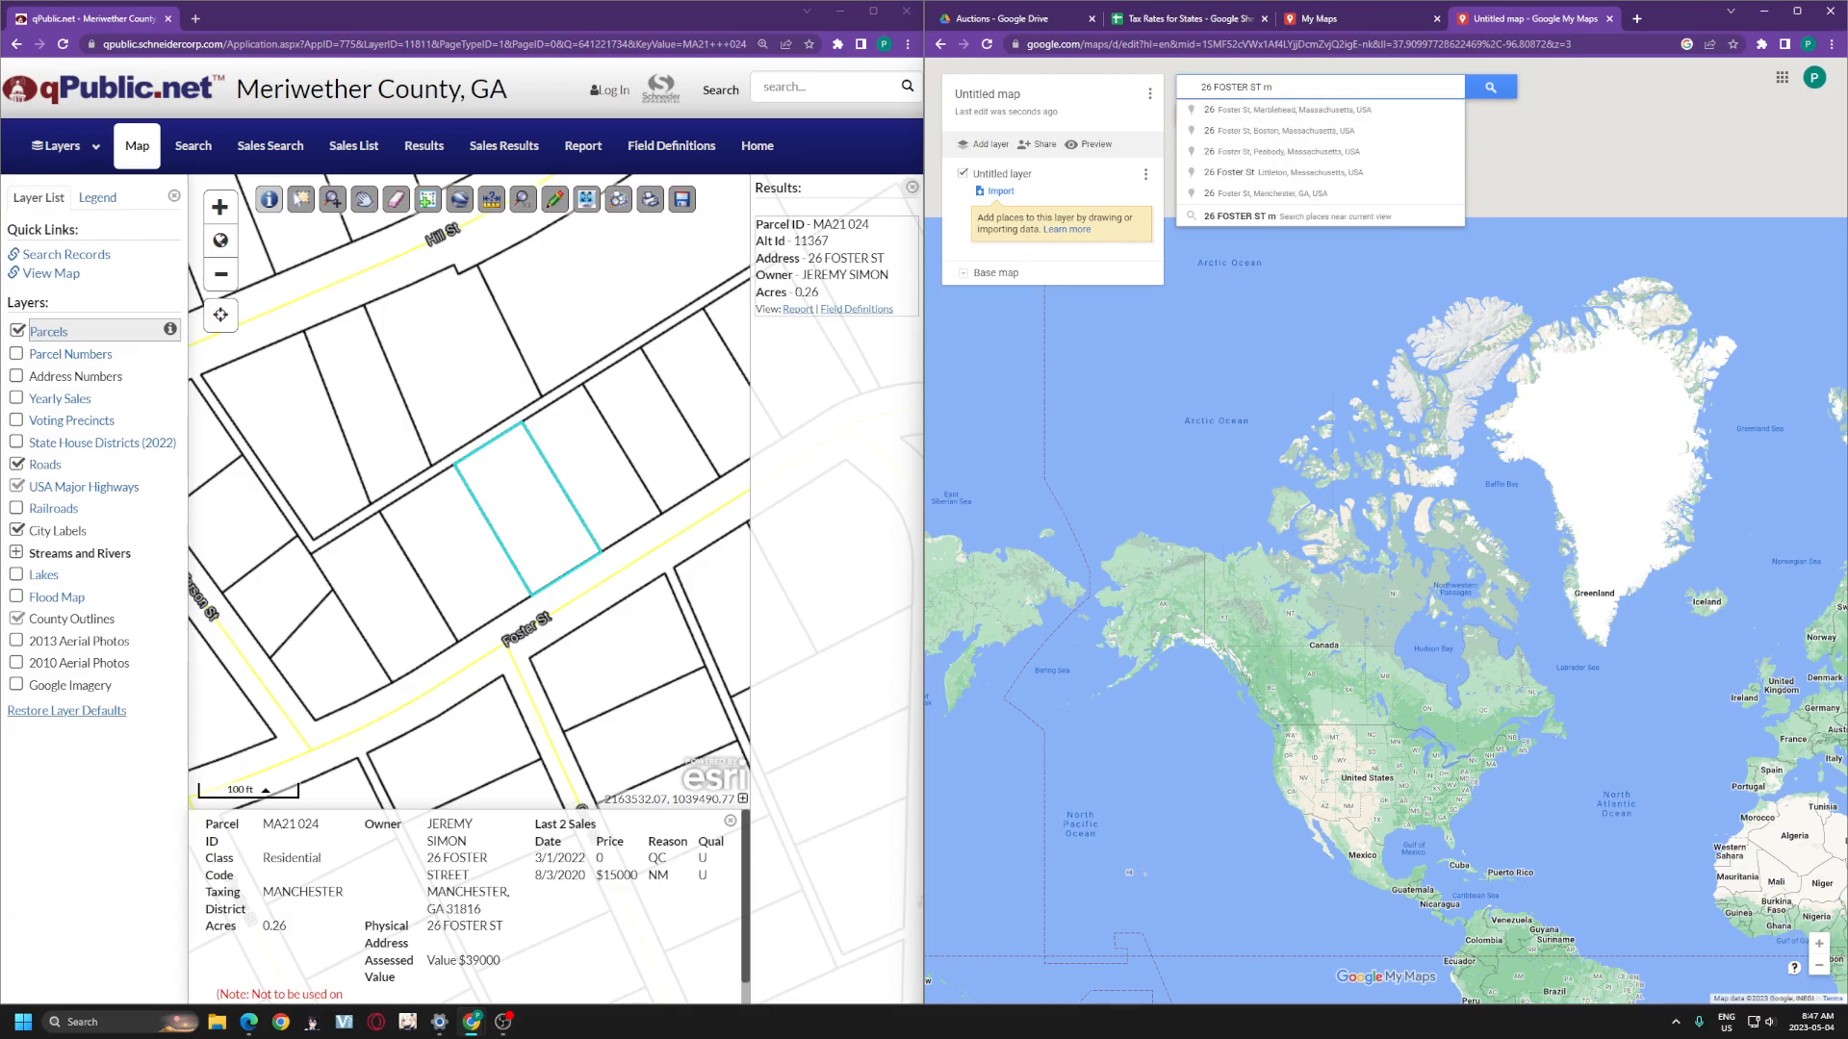
text(anchester g)
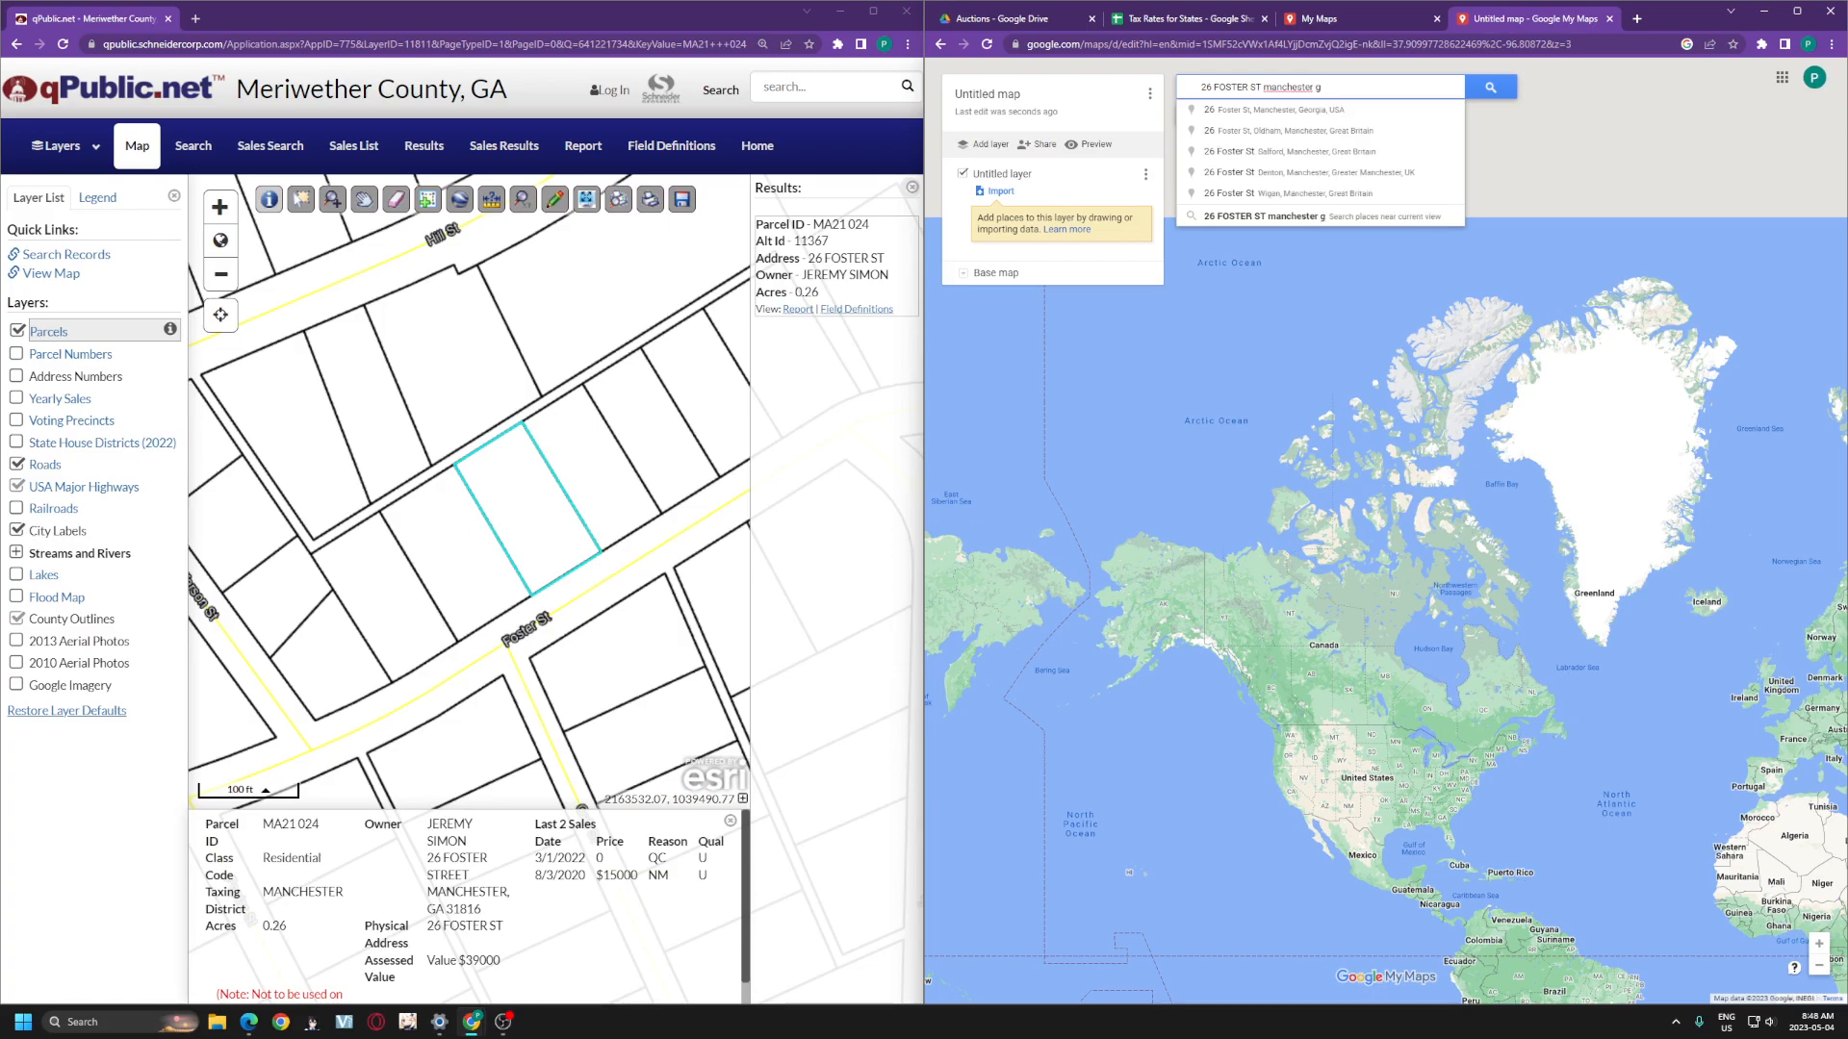
text(a)
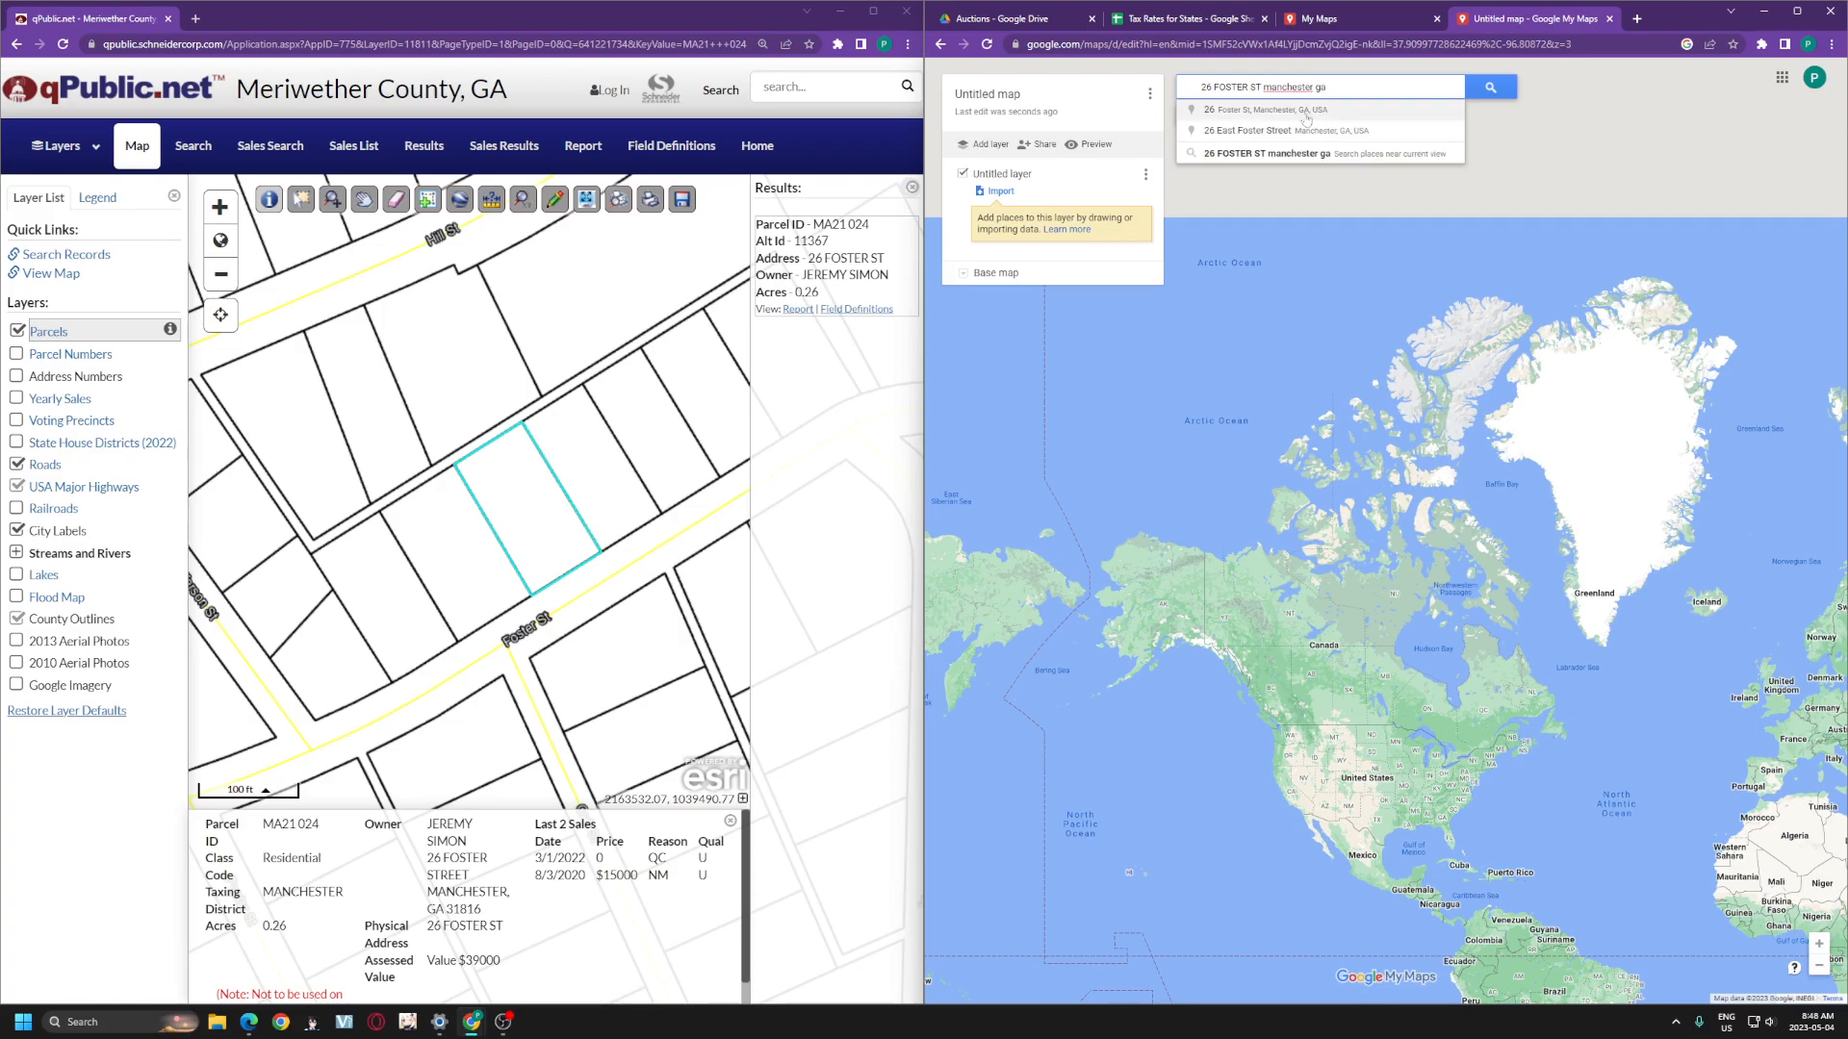
click(1340, 133)
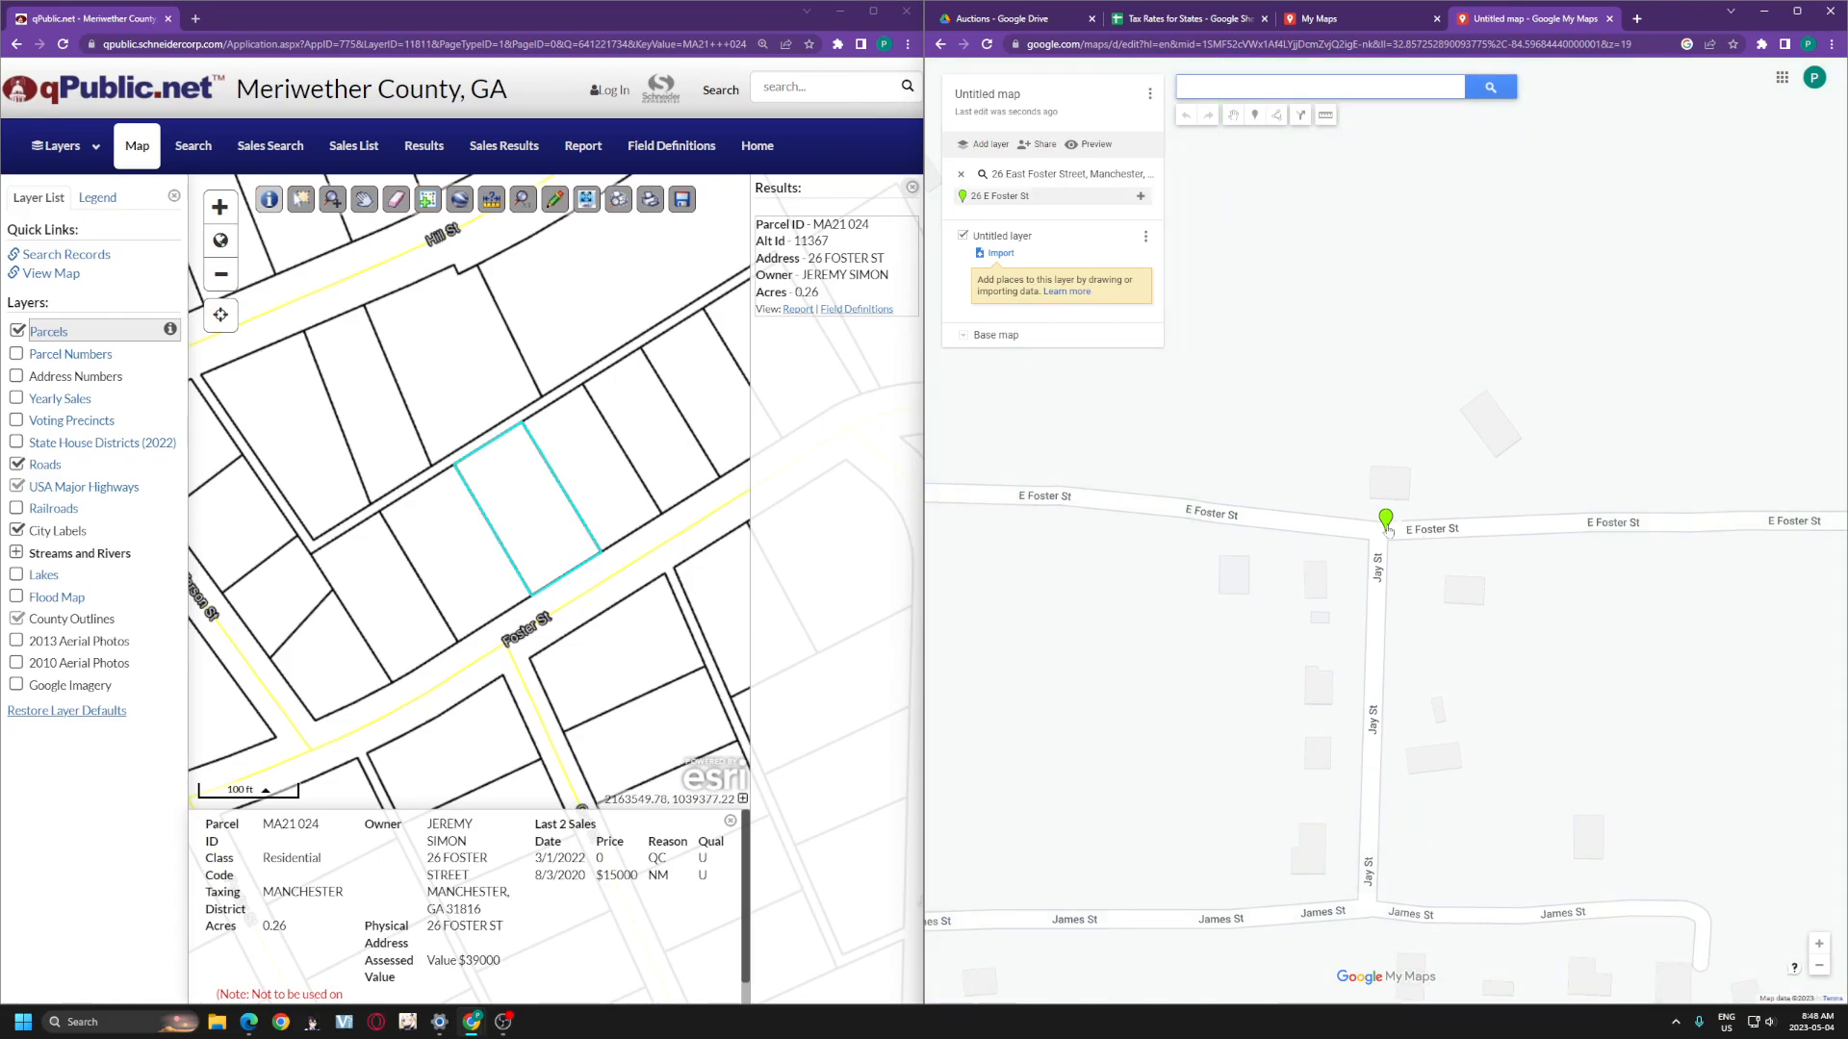
mouse_move(1387, 527)
mouse_down()
mouse_move(1402, 507)
mouse_move(1321, 527)
mouse_up()
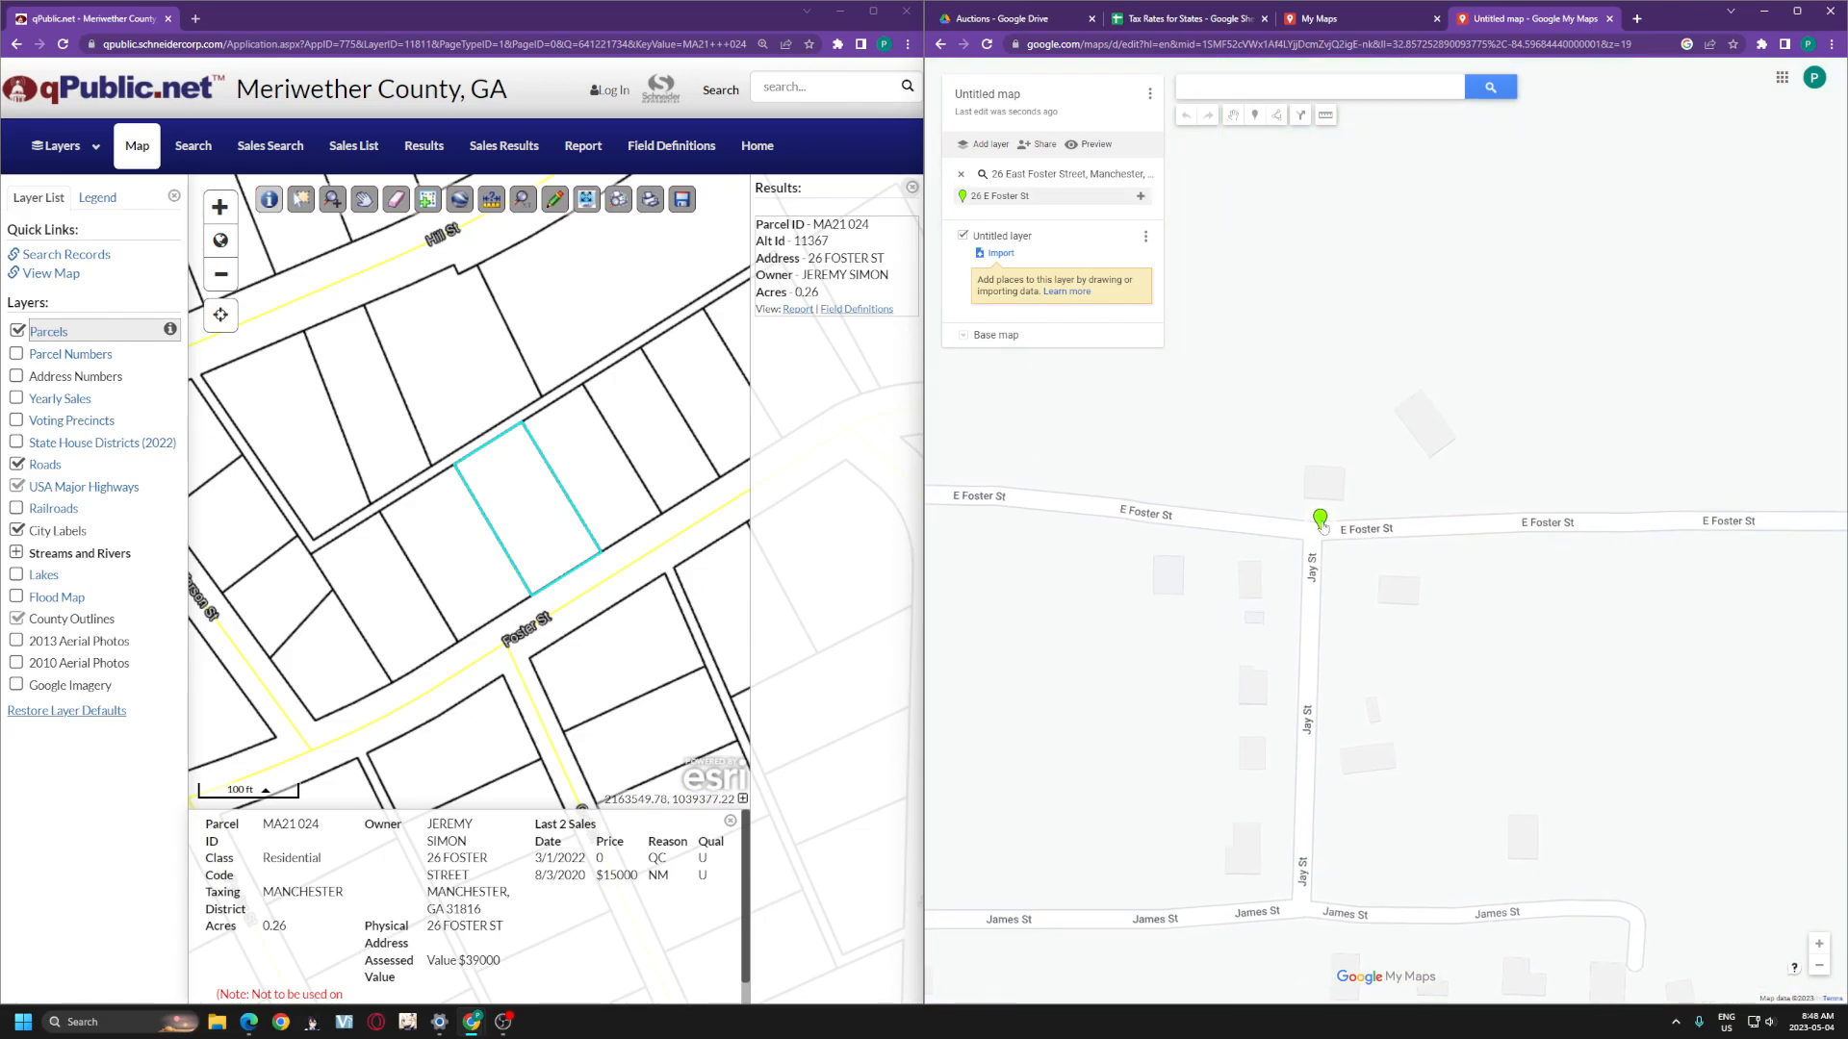
click(1320, 521)
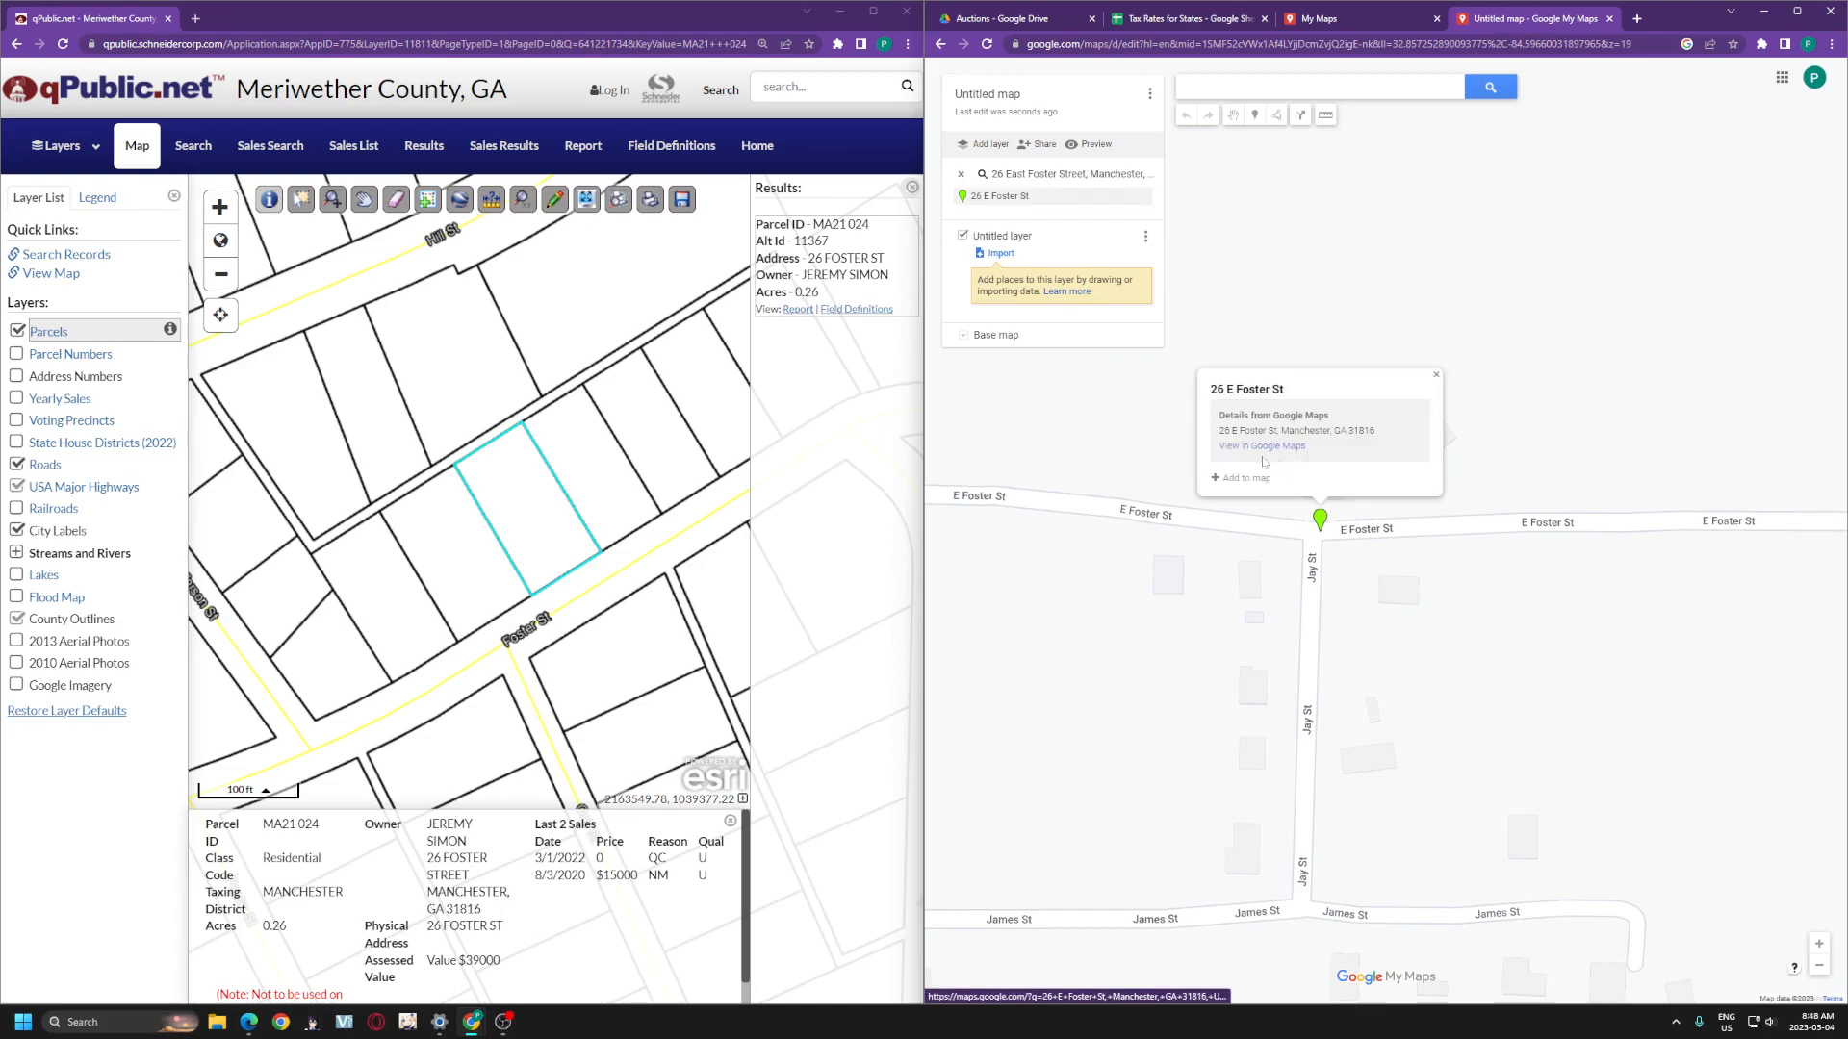
click(1236, 478)
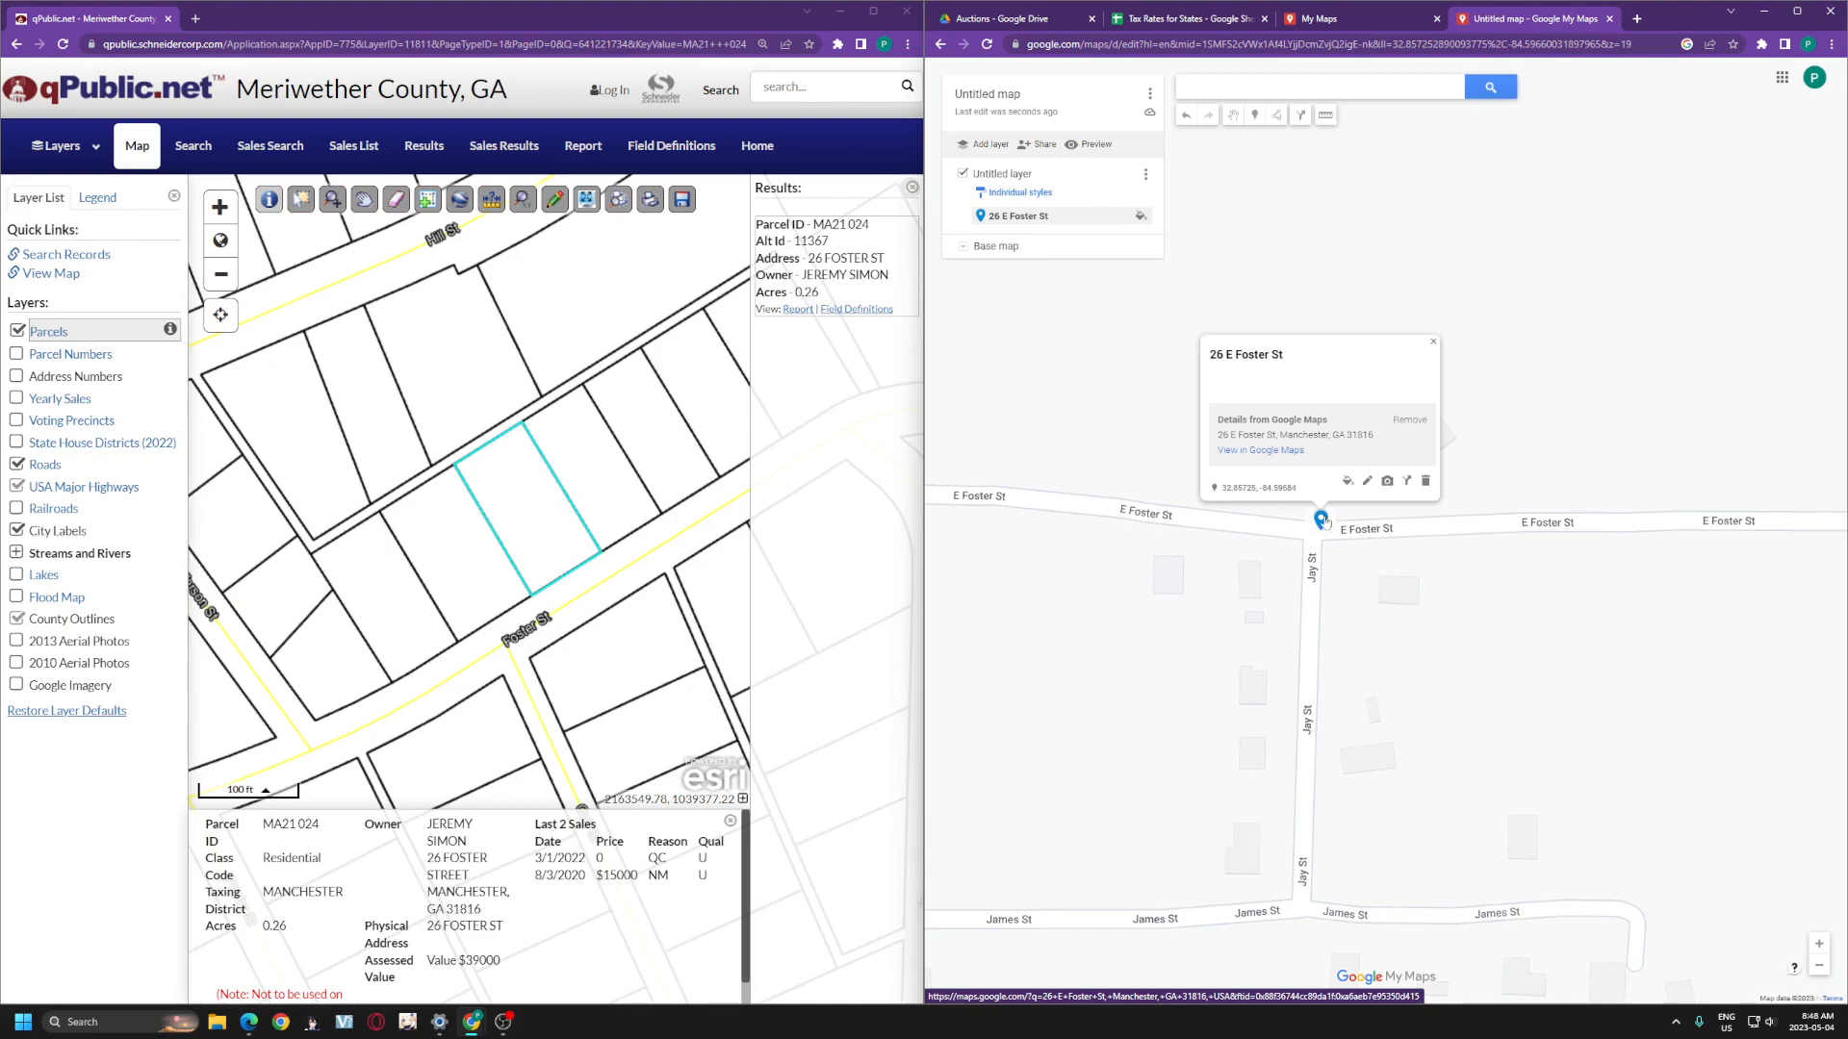
- Nudge the pin and pan the qPublic parcel map to locate the matching lot
drag(1321, 521, 1365, 485)
scroll(584, 539, down, 1)
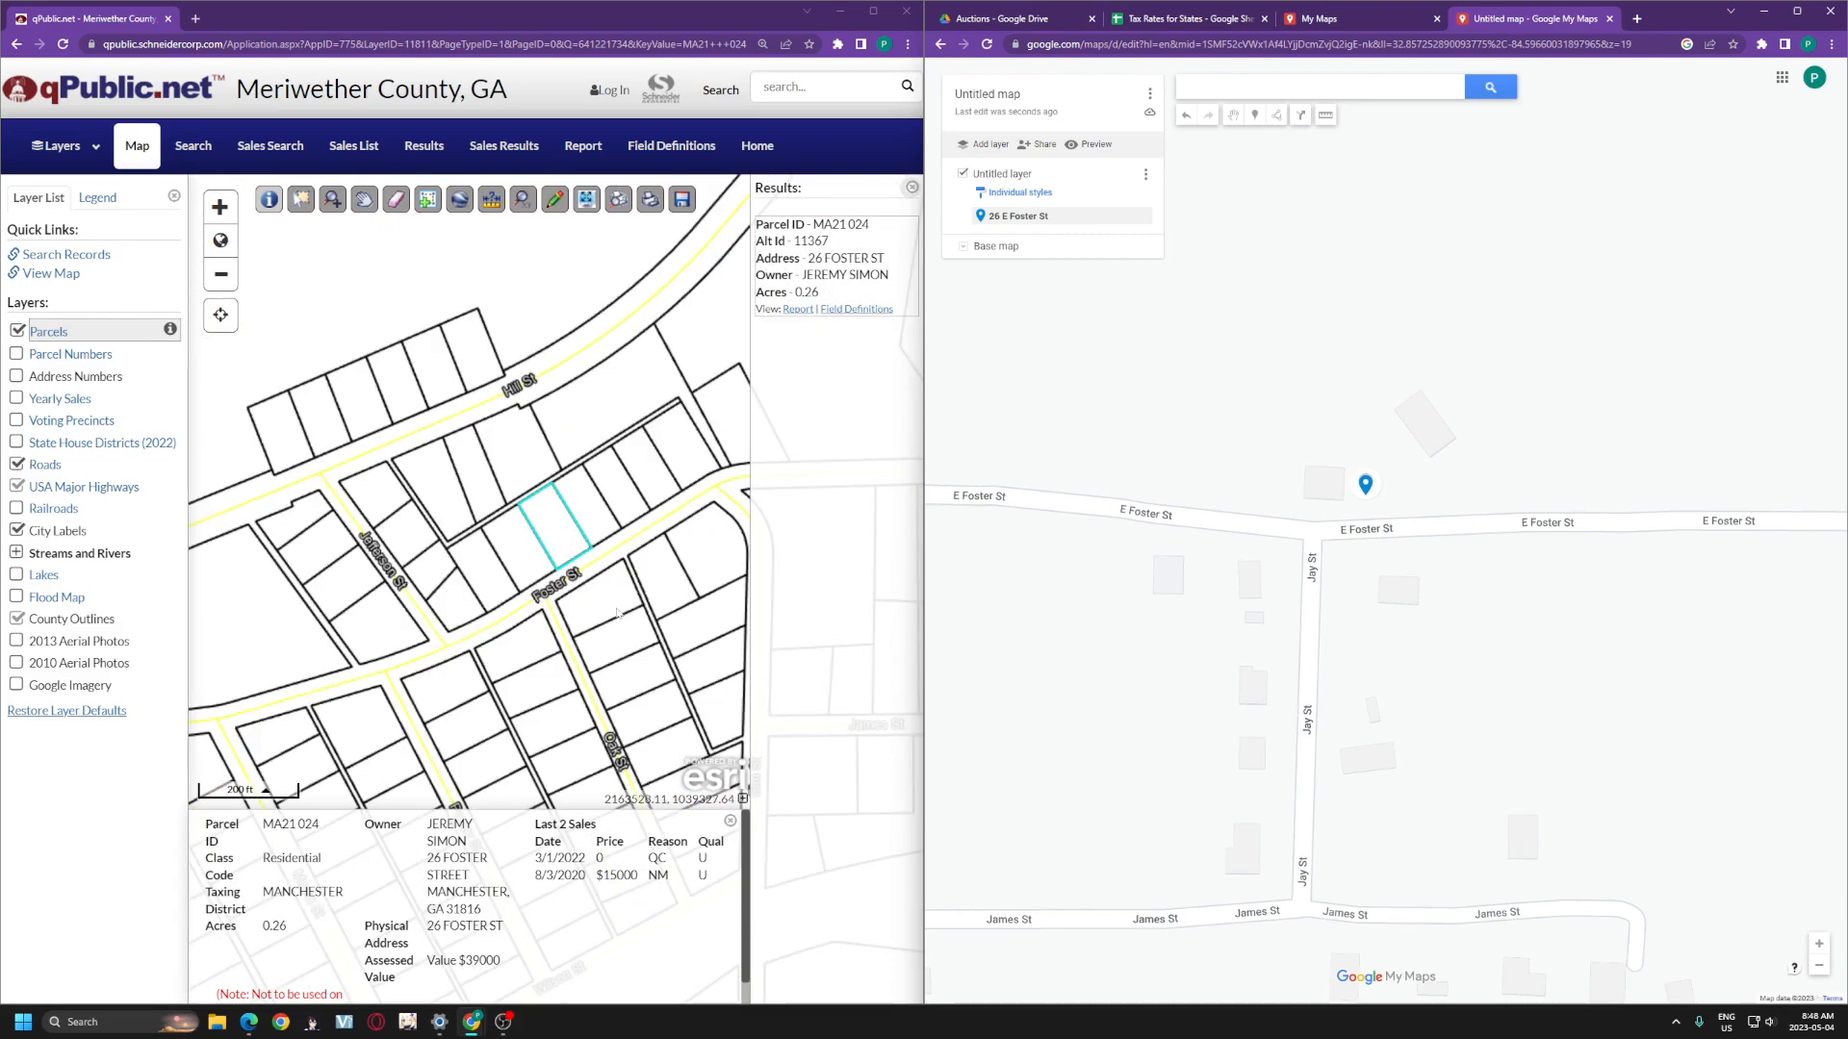
drag(635, 607, 618, 588)
scroll(1215, 664, down, 2)
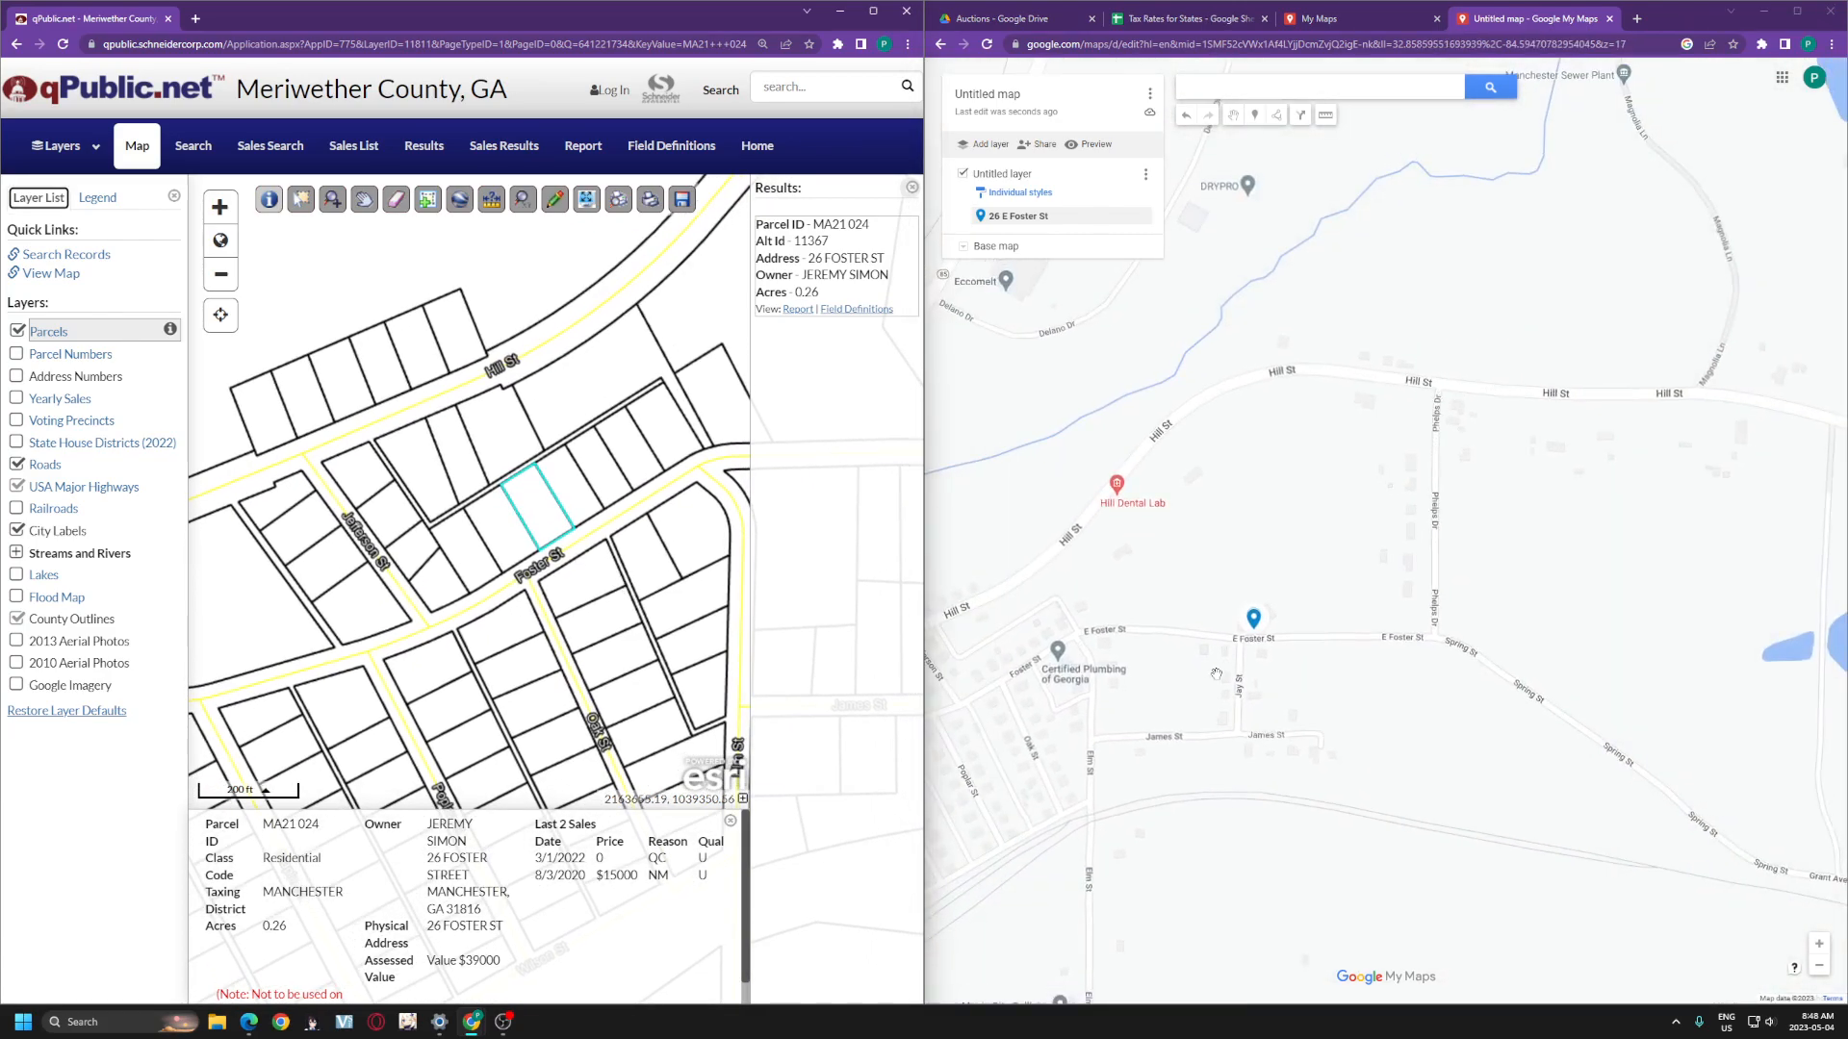
scroll(1215, 664, down, 1)
scroll(536, 497, down, 2)
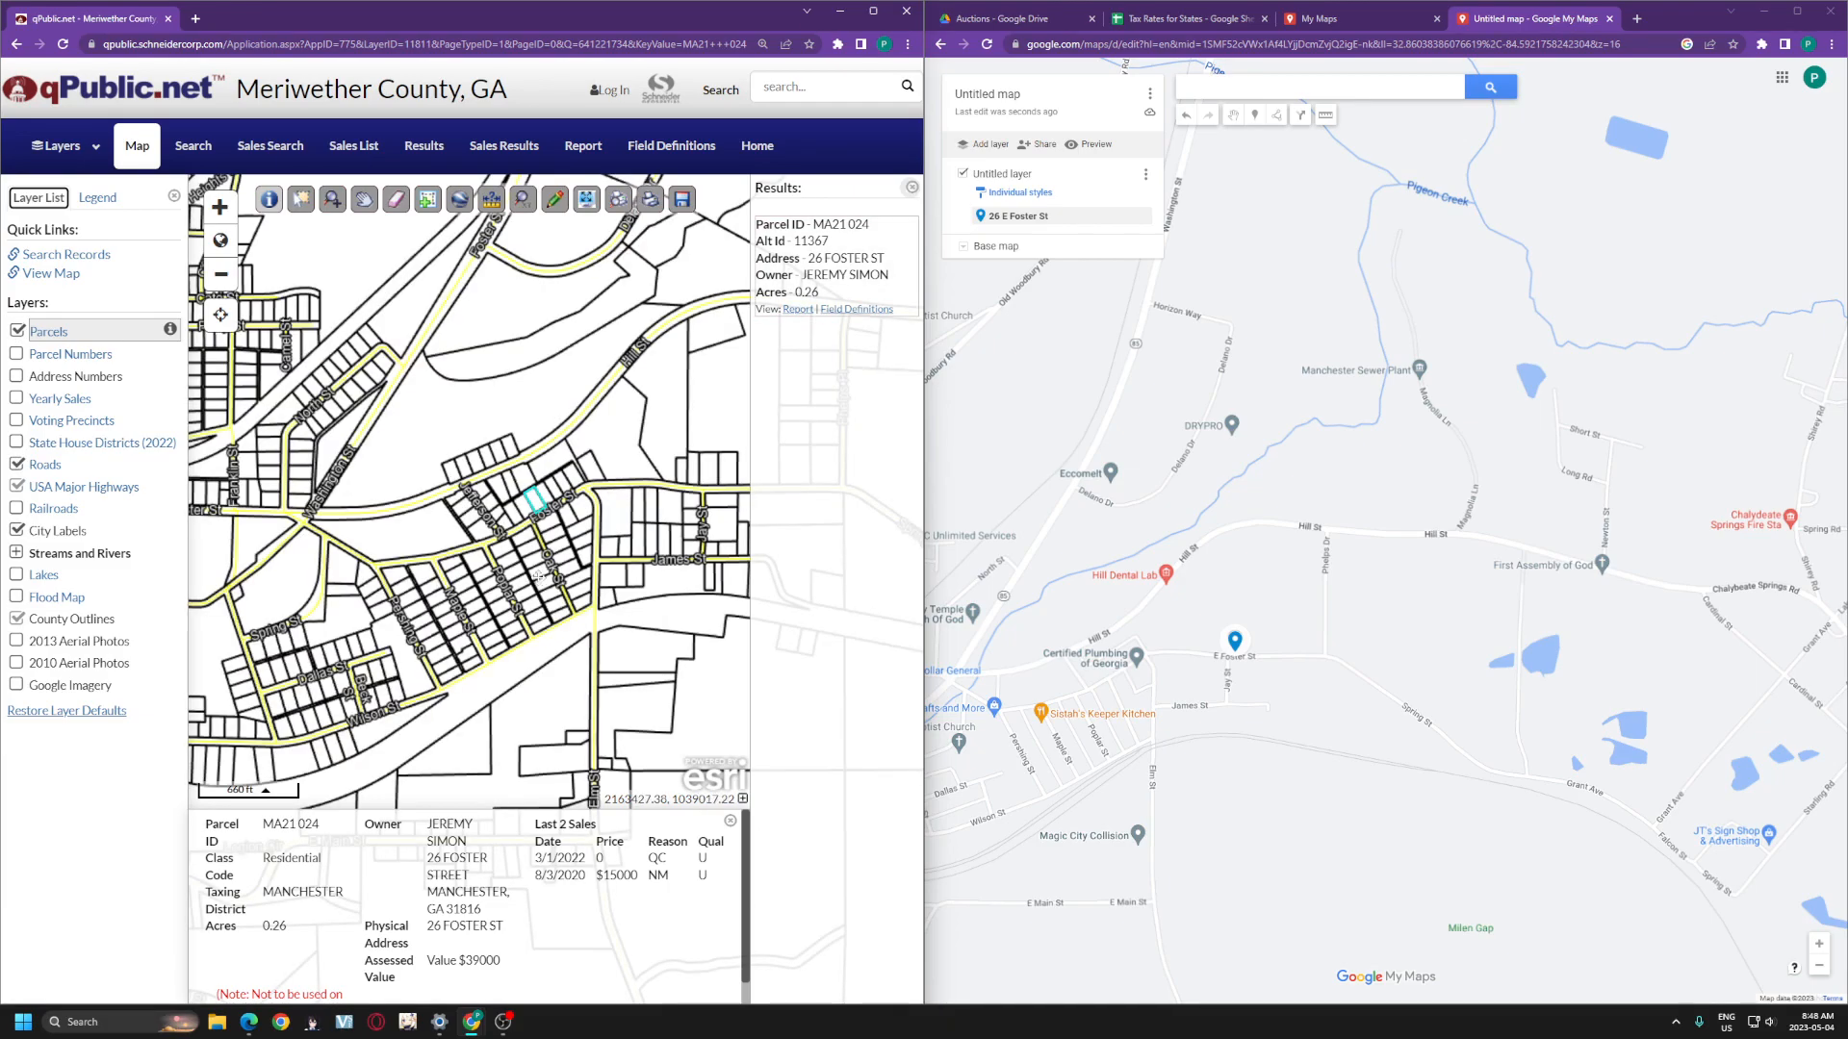
drag(541, 574, 500, 631)
scroll(583, 577, down, 1)
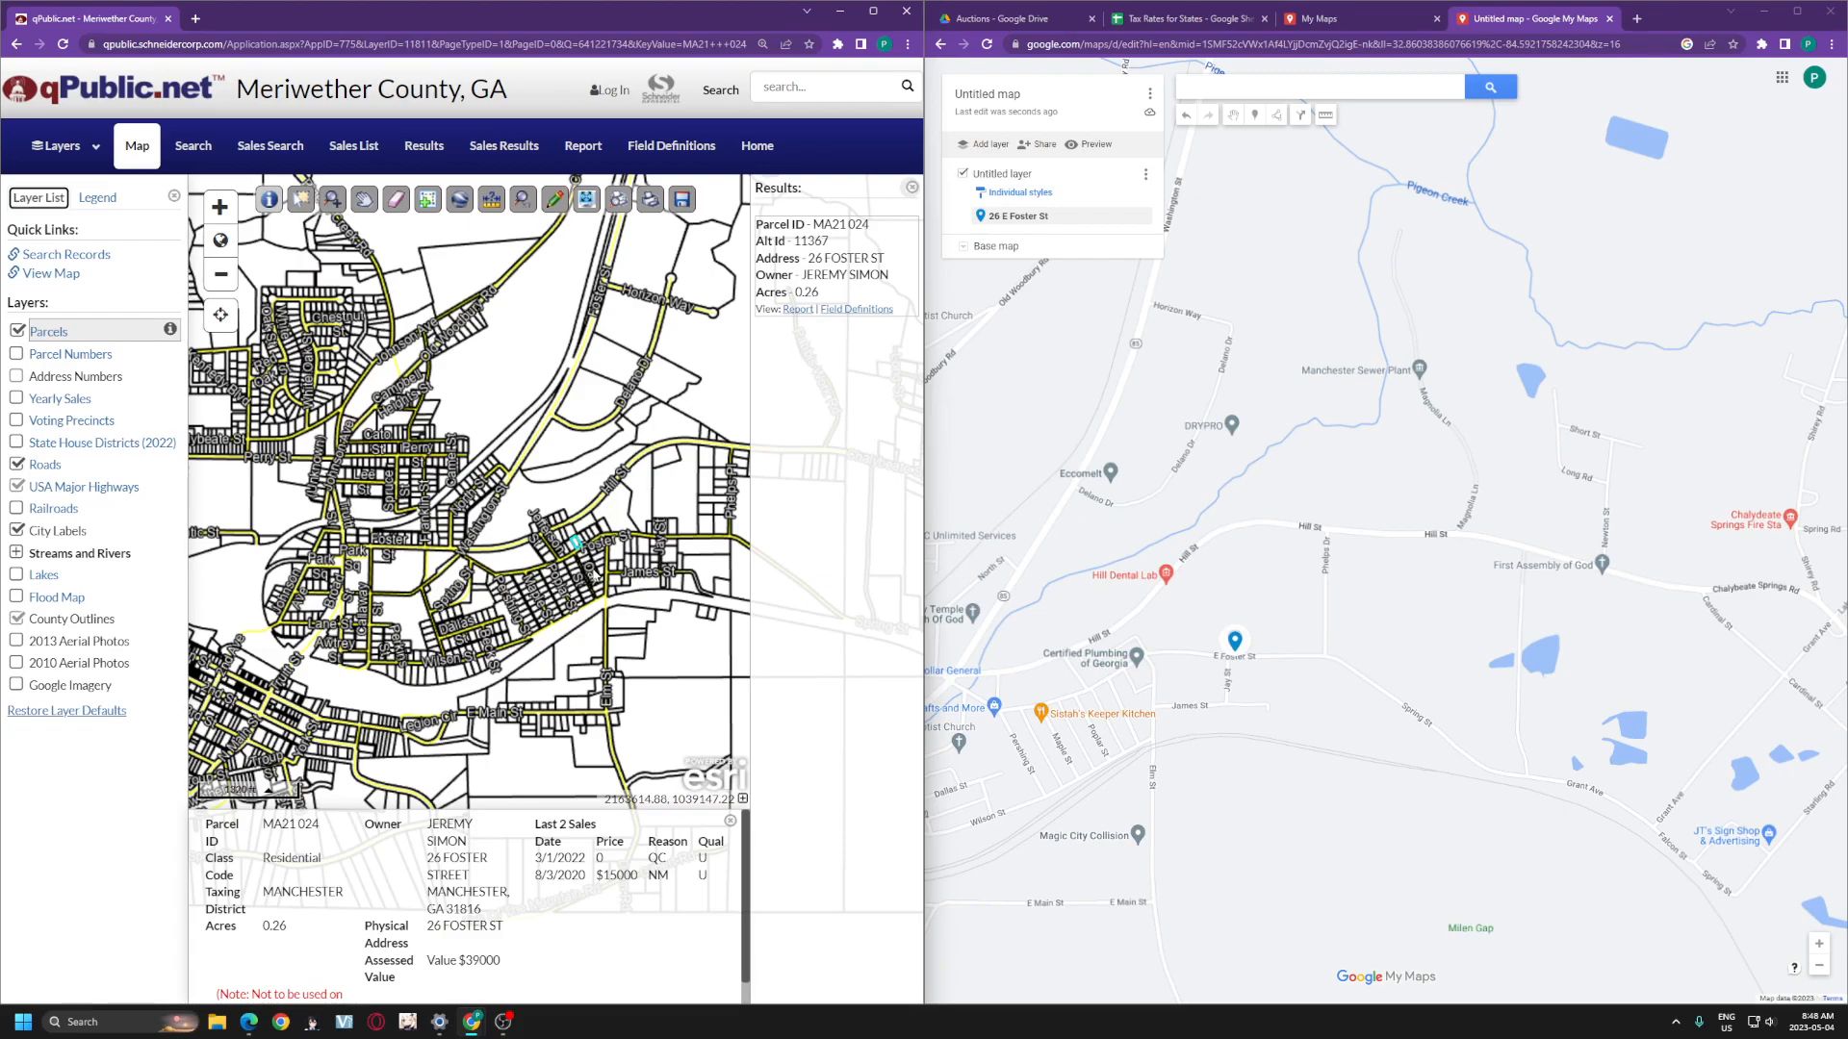
drag(587, 577, 570, 566)
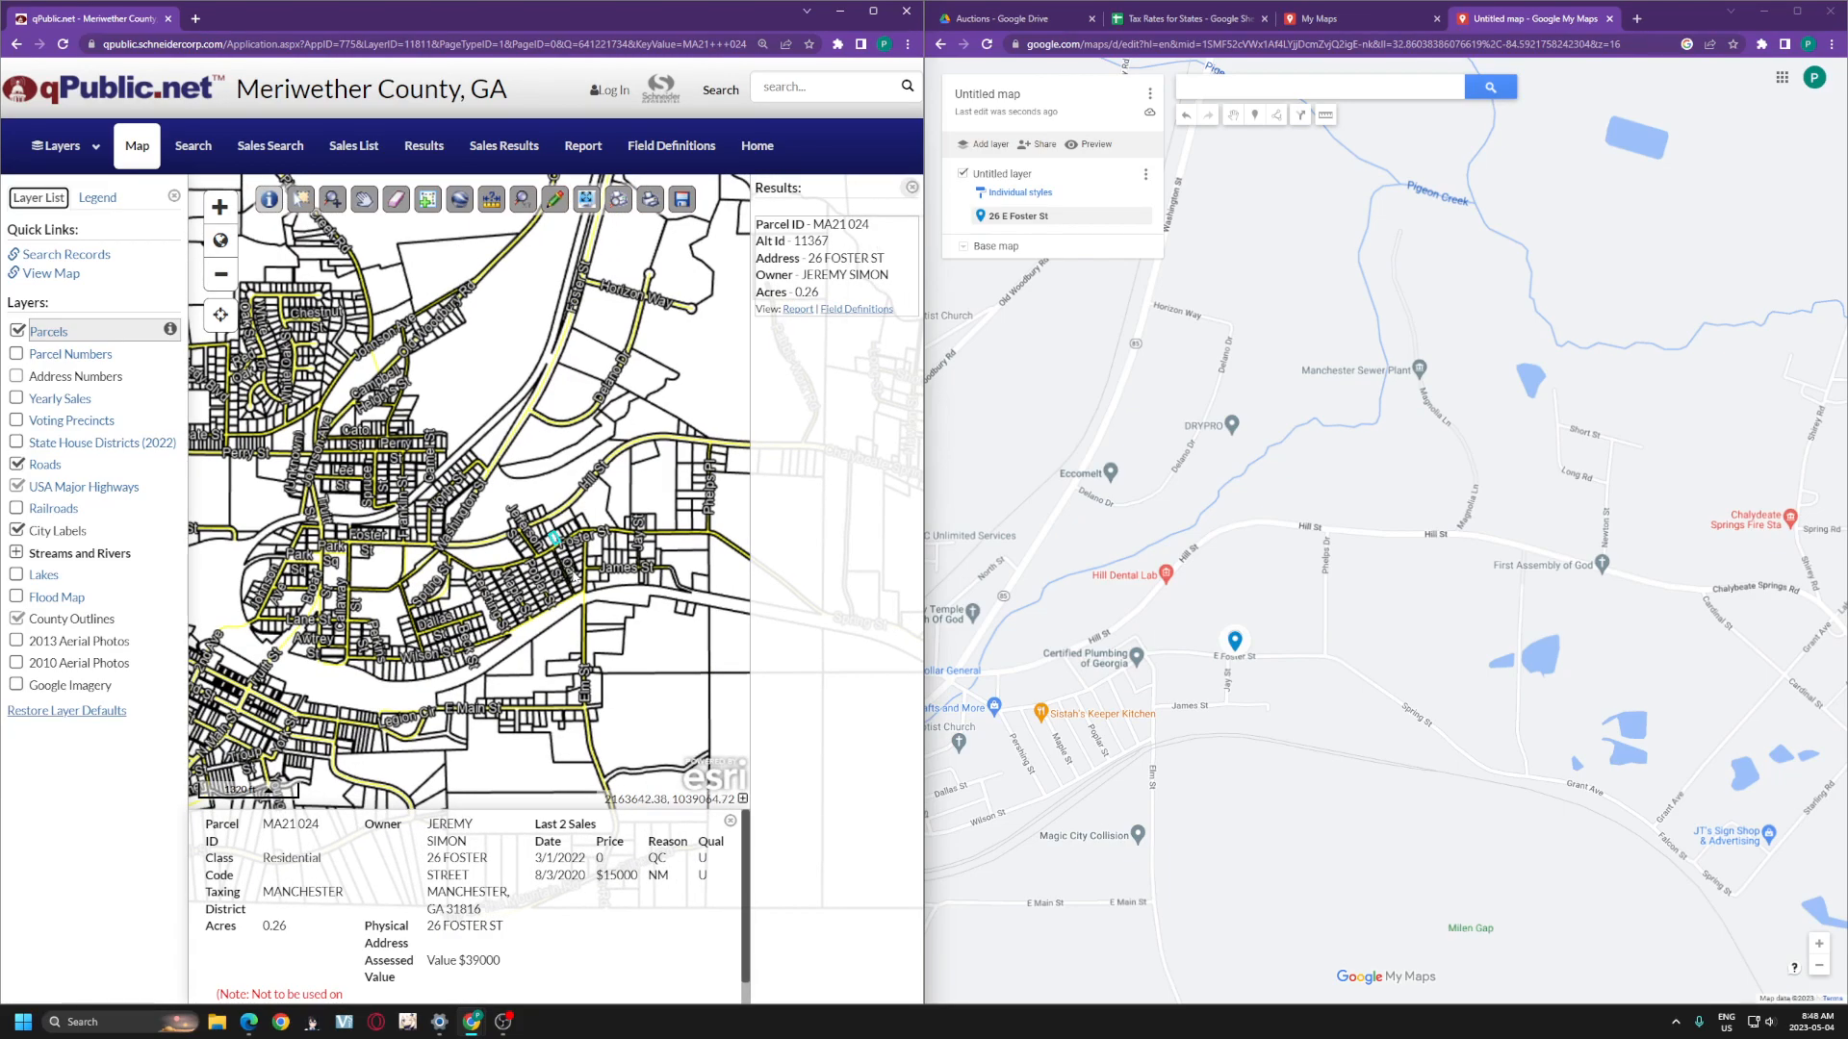
scroll(575, 570, up, 1)
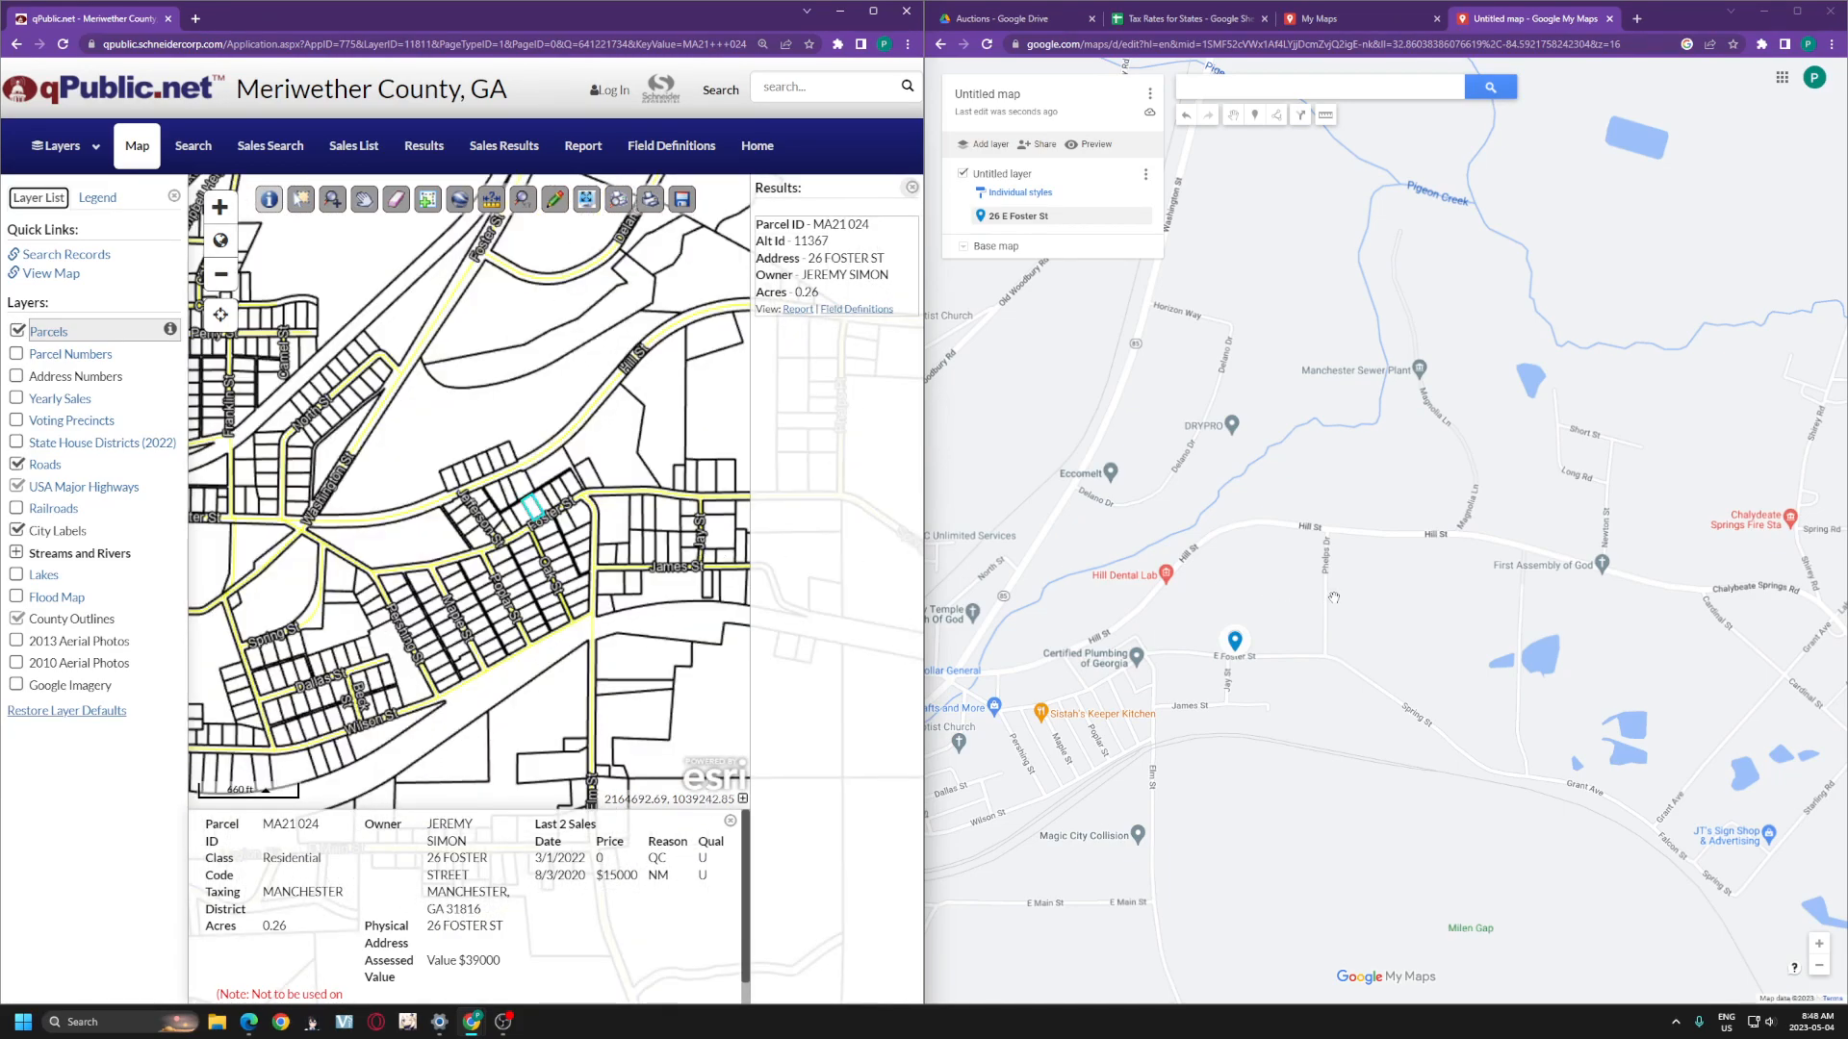
drag(1333, 598, 1386, 570)
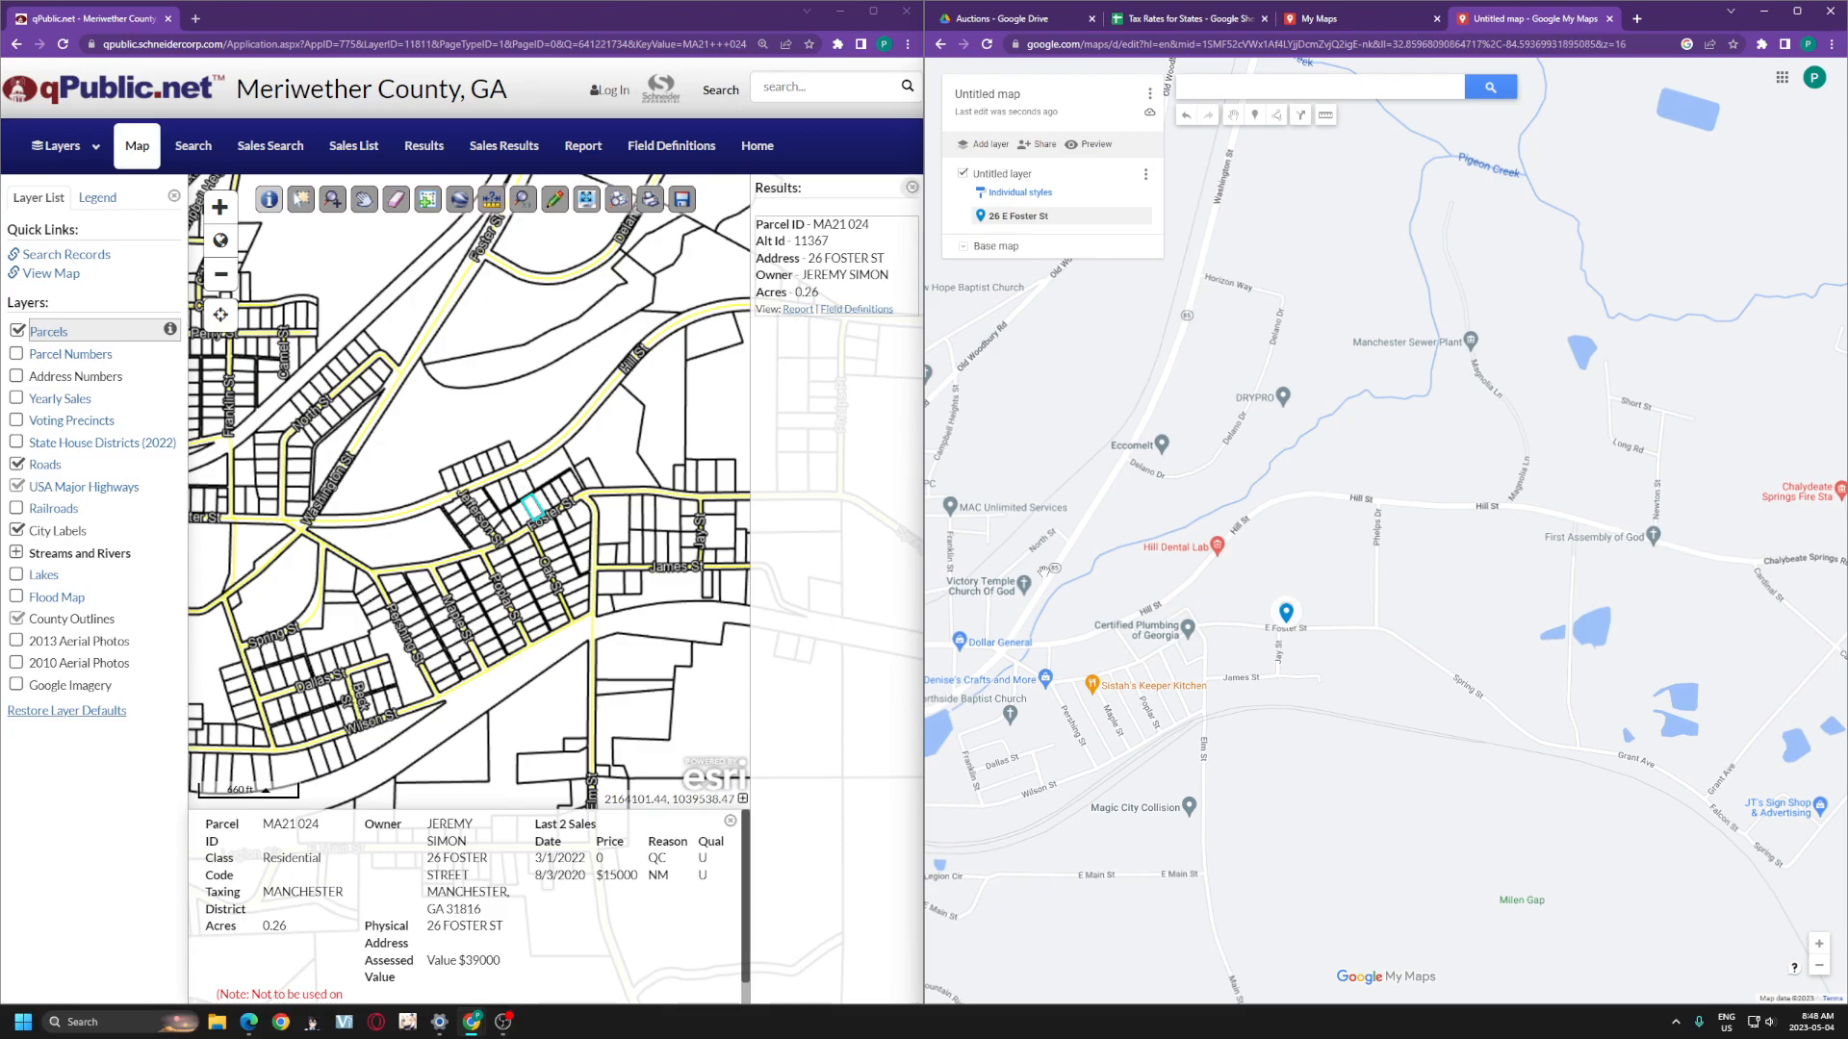
scroll(1249, 597, up, 1)
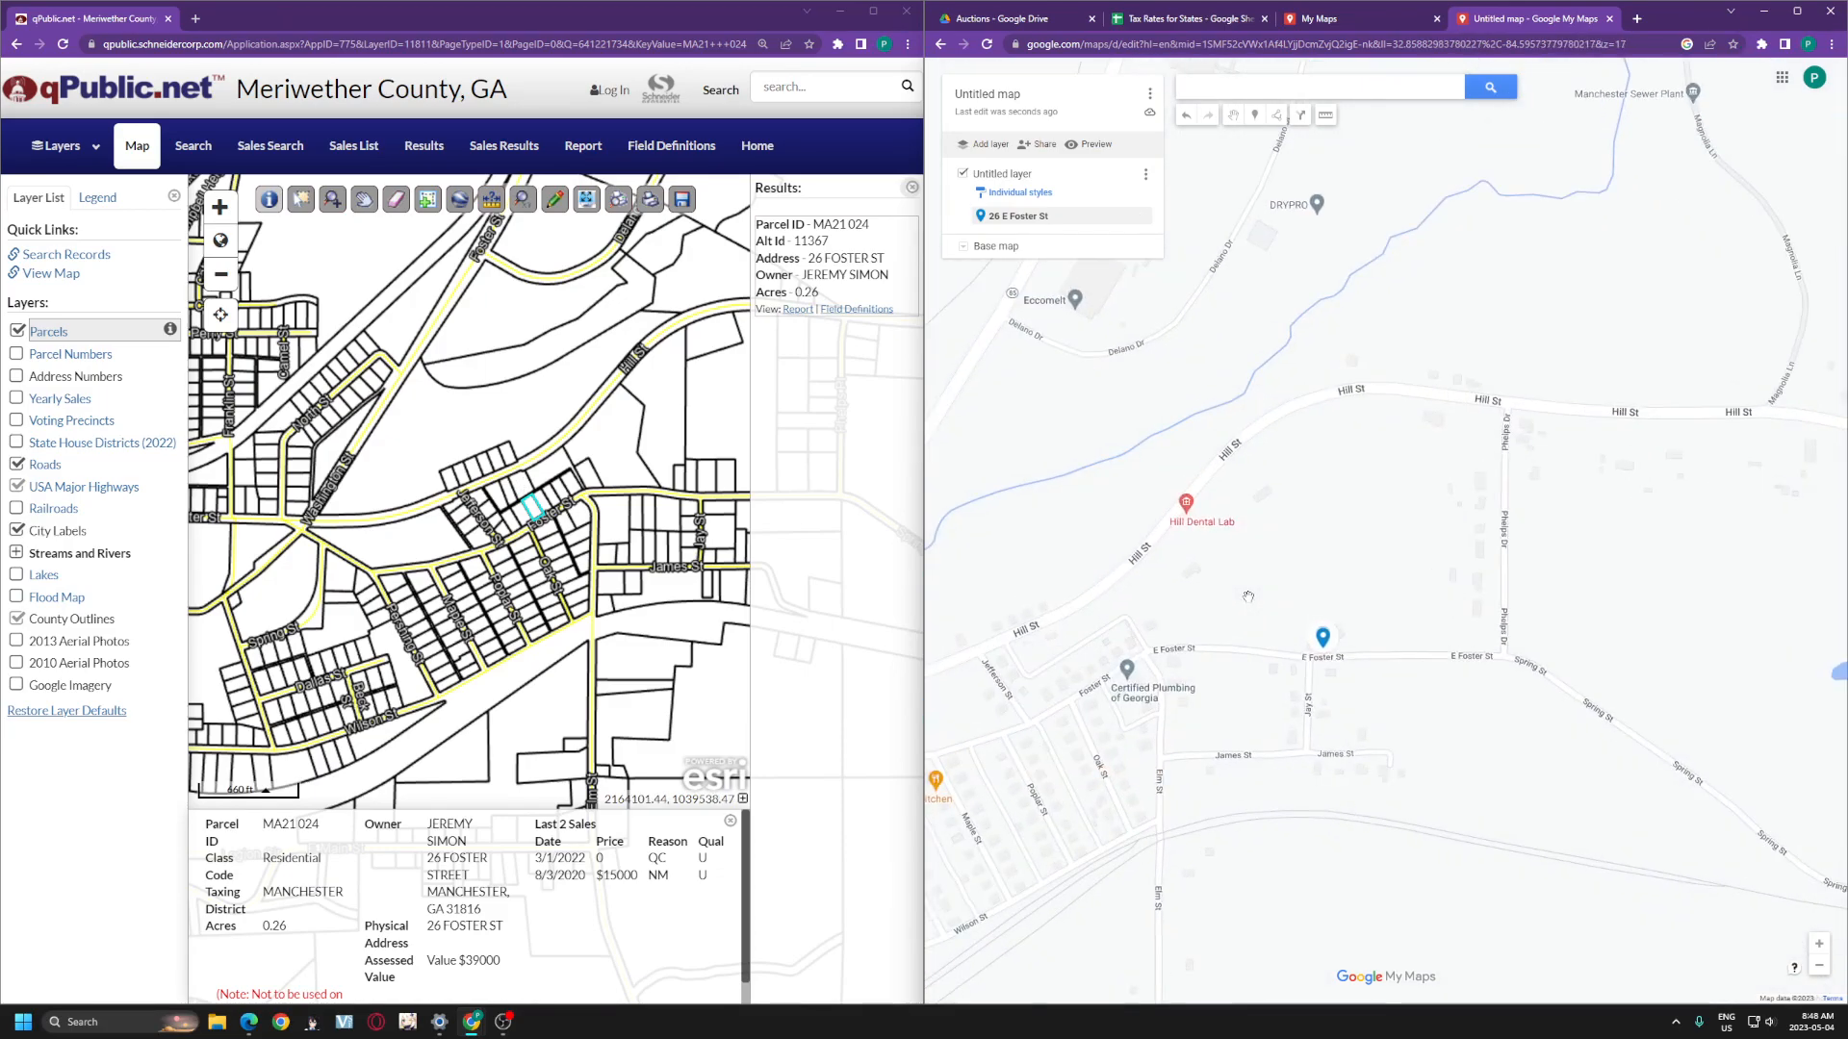
scroll(1249, 597, up, 1)
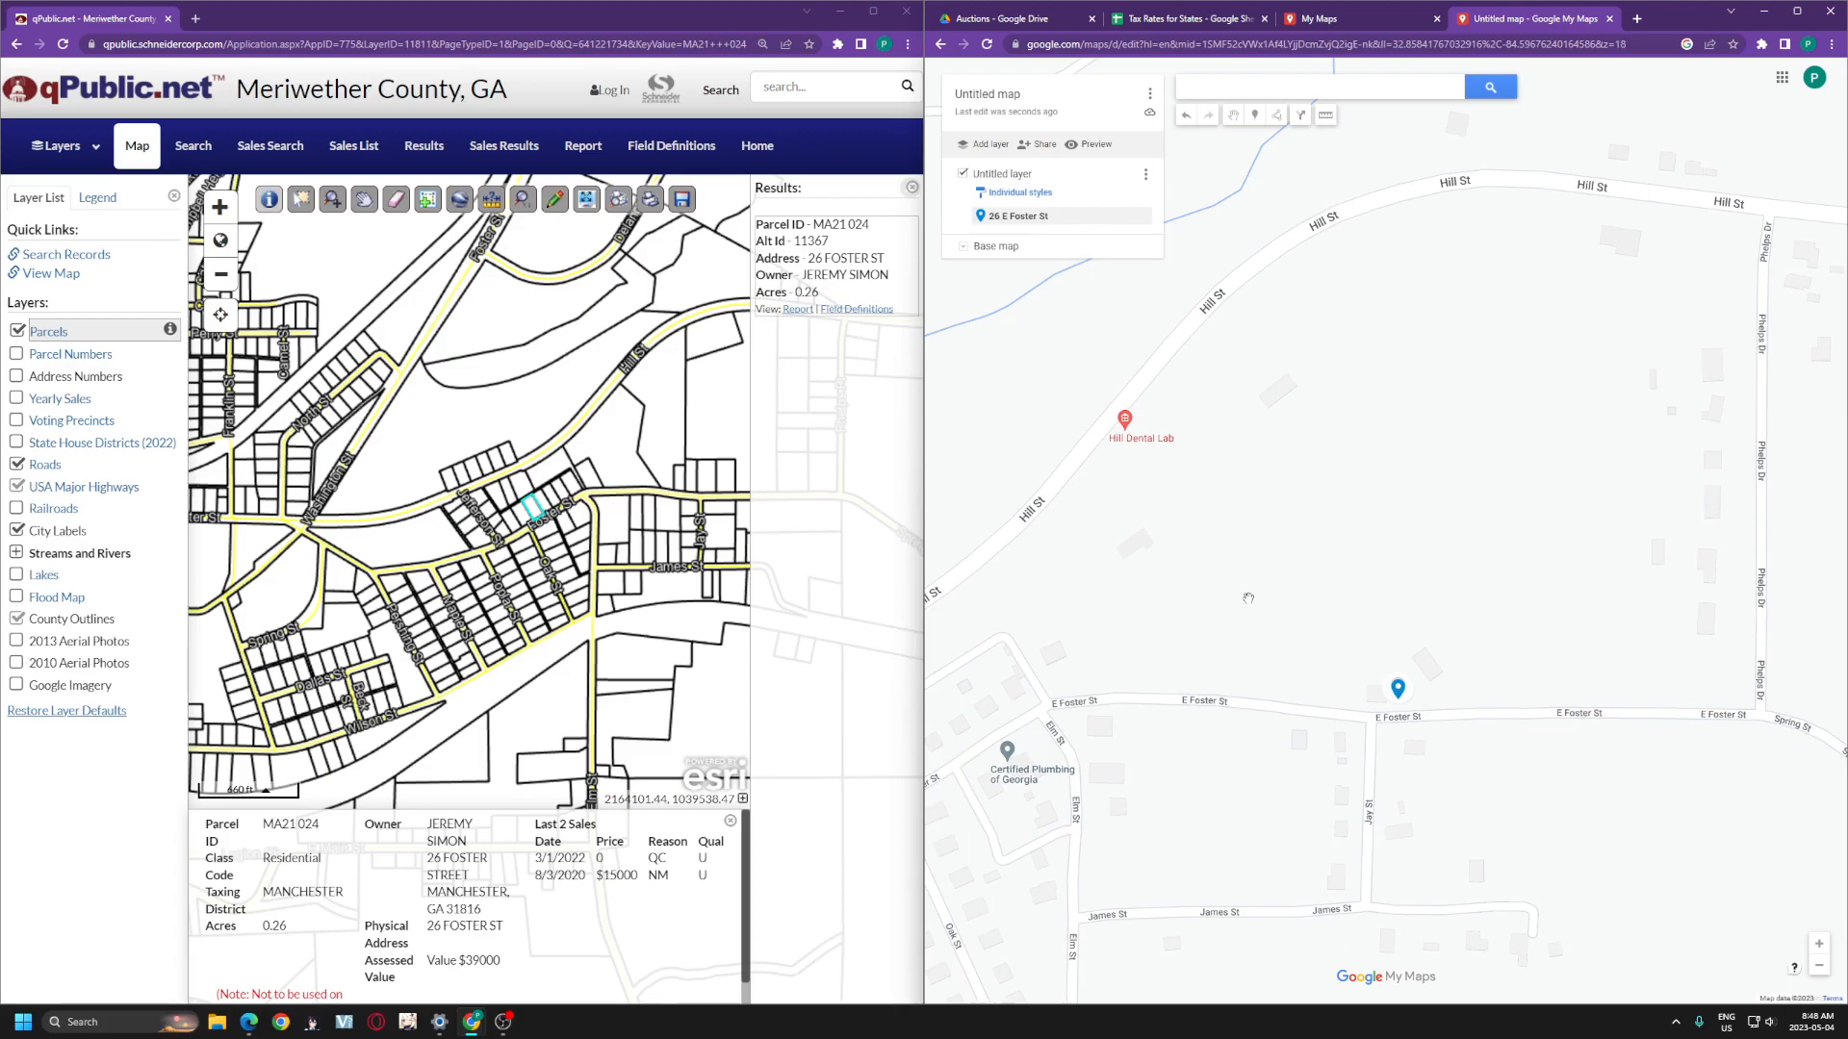
drag(1281, 672, 1441, 545)
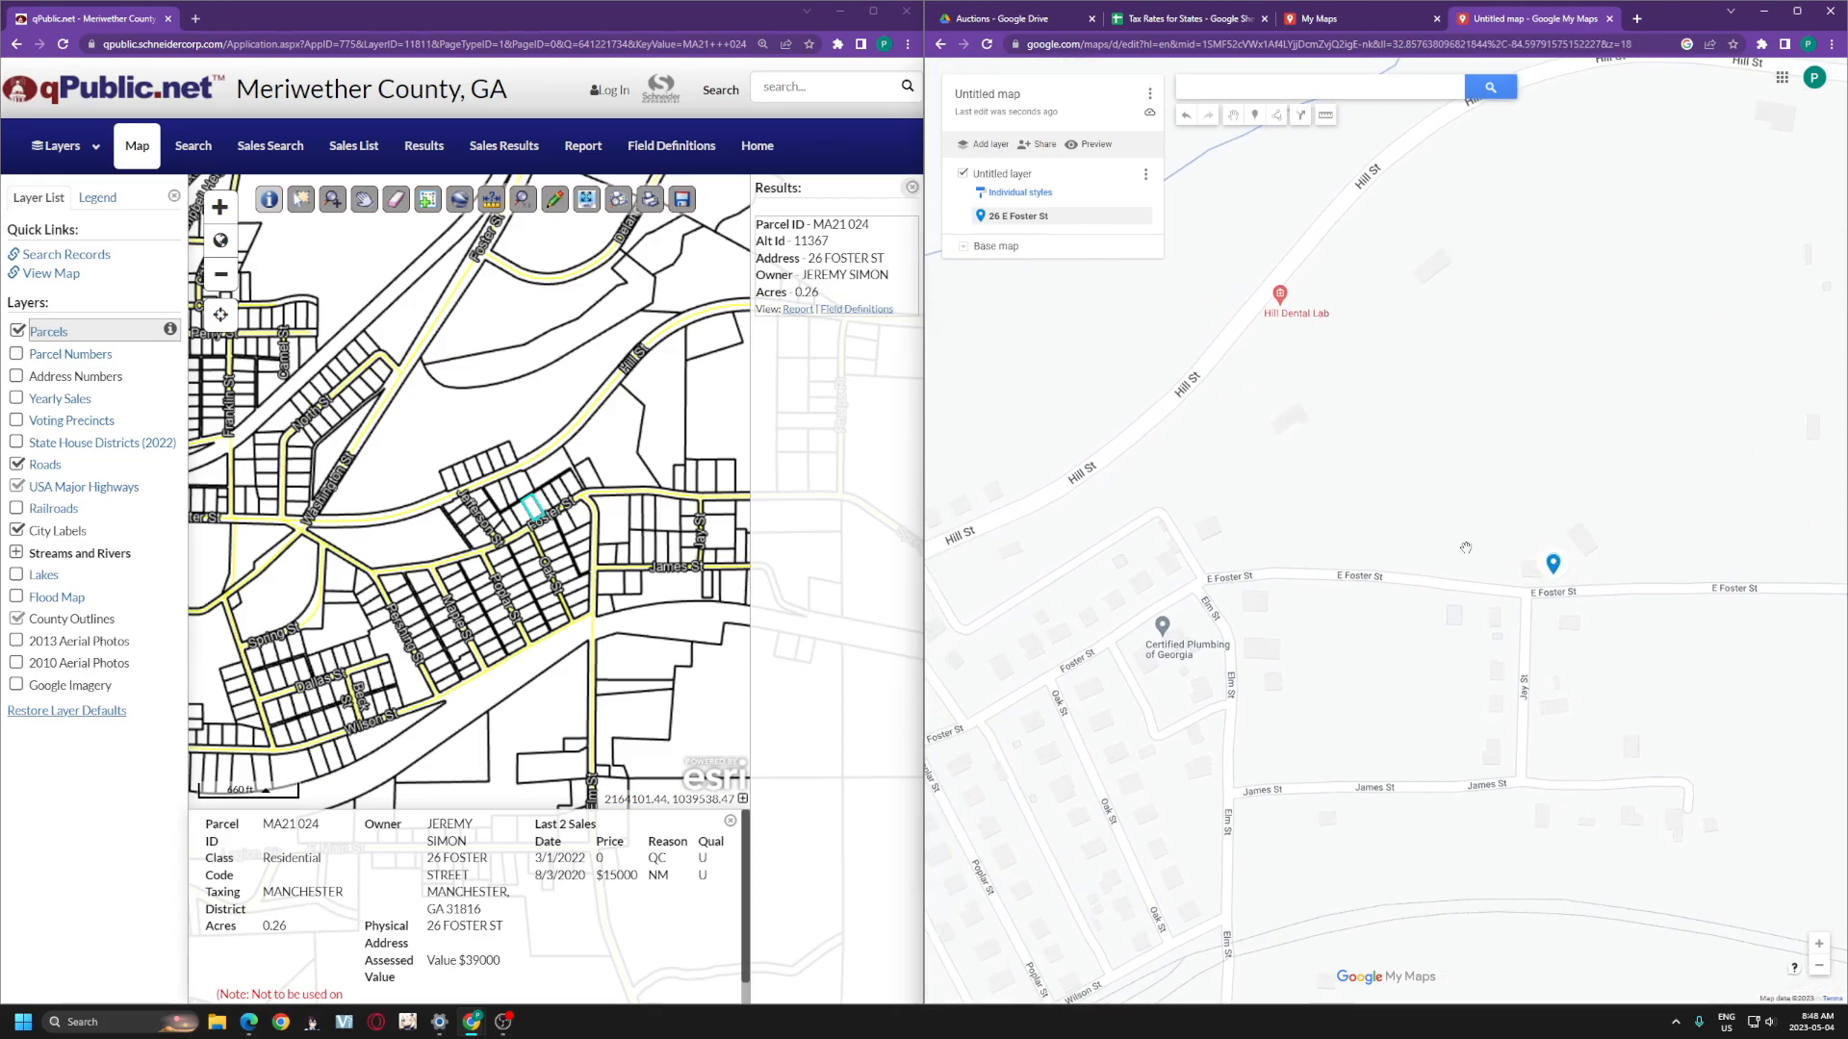
drag(1552, 567, 1266, 553)
scroll(1267, 553, up, 1)
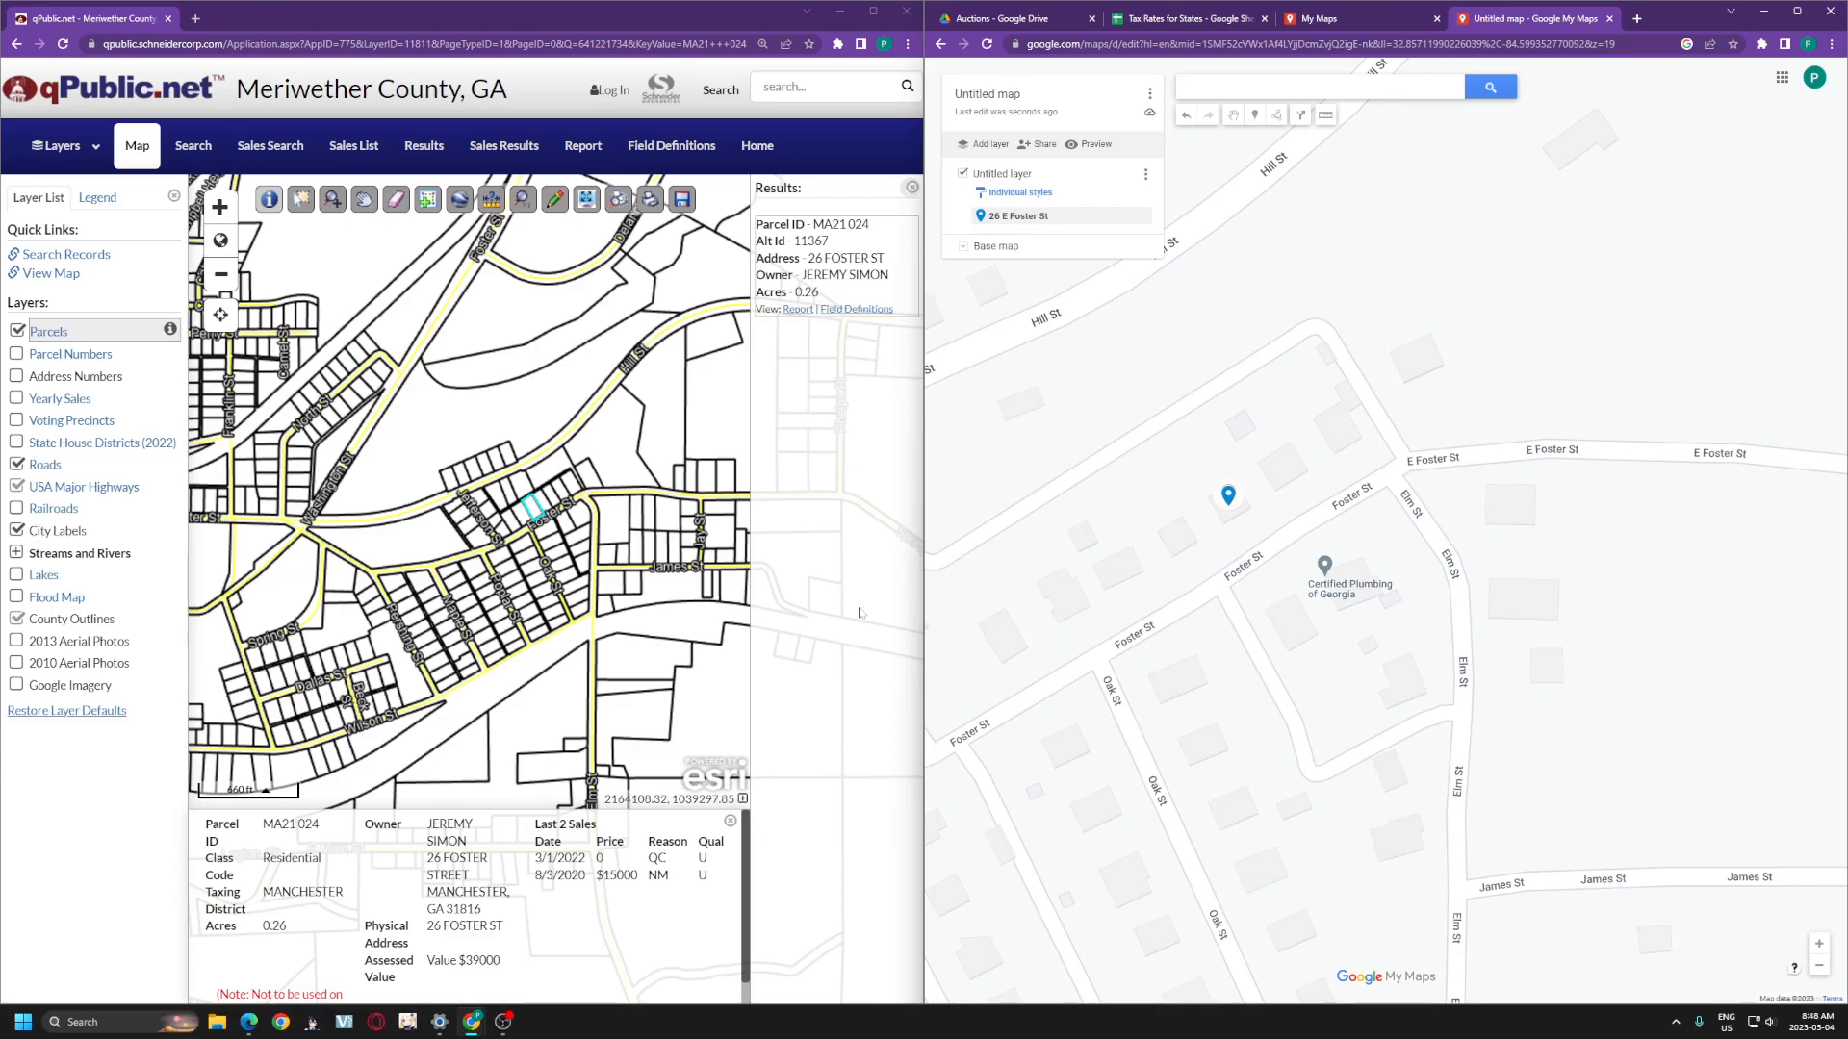
scroll(1187, 634, down, 1)
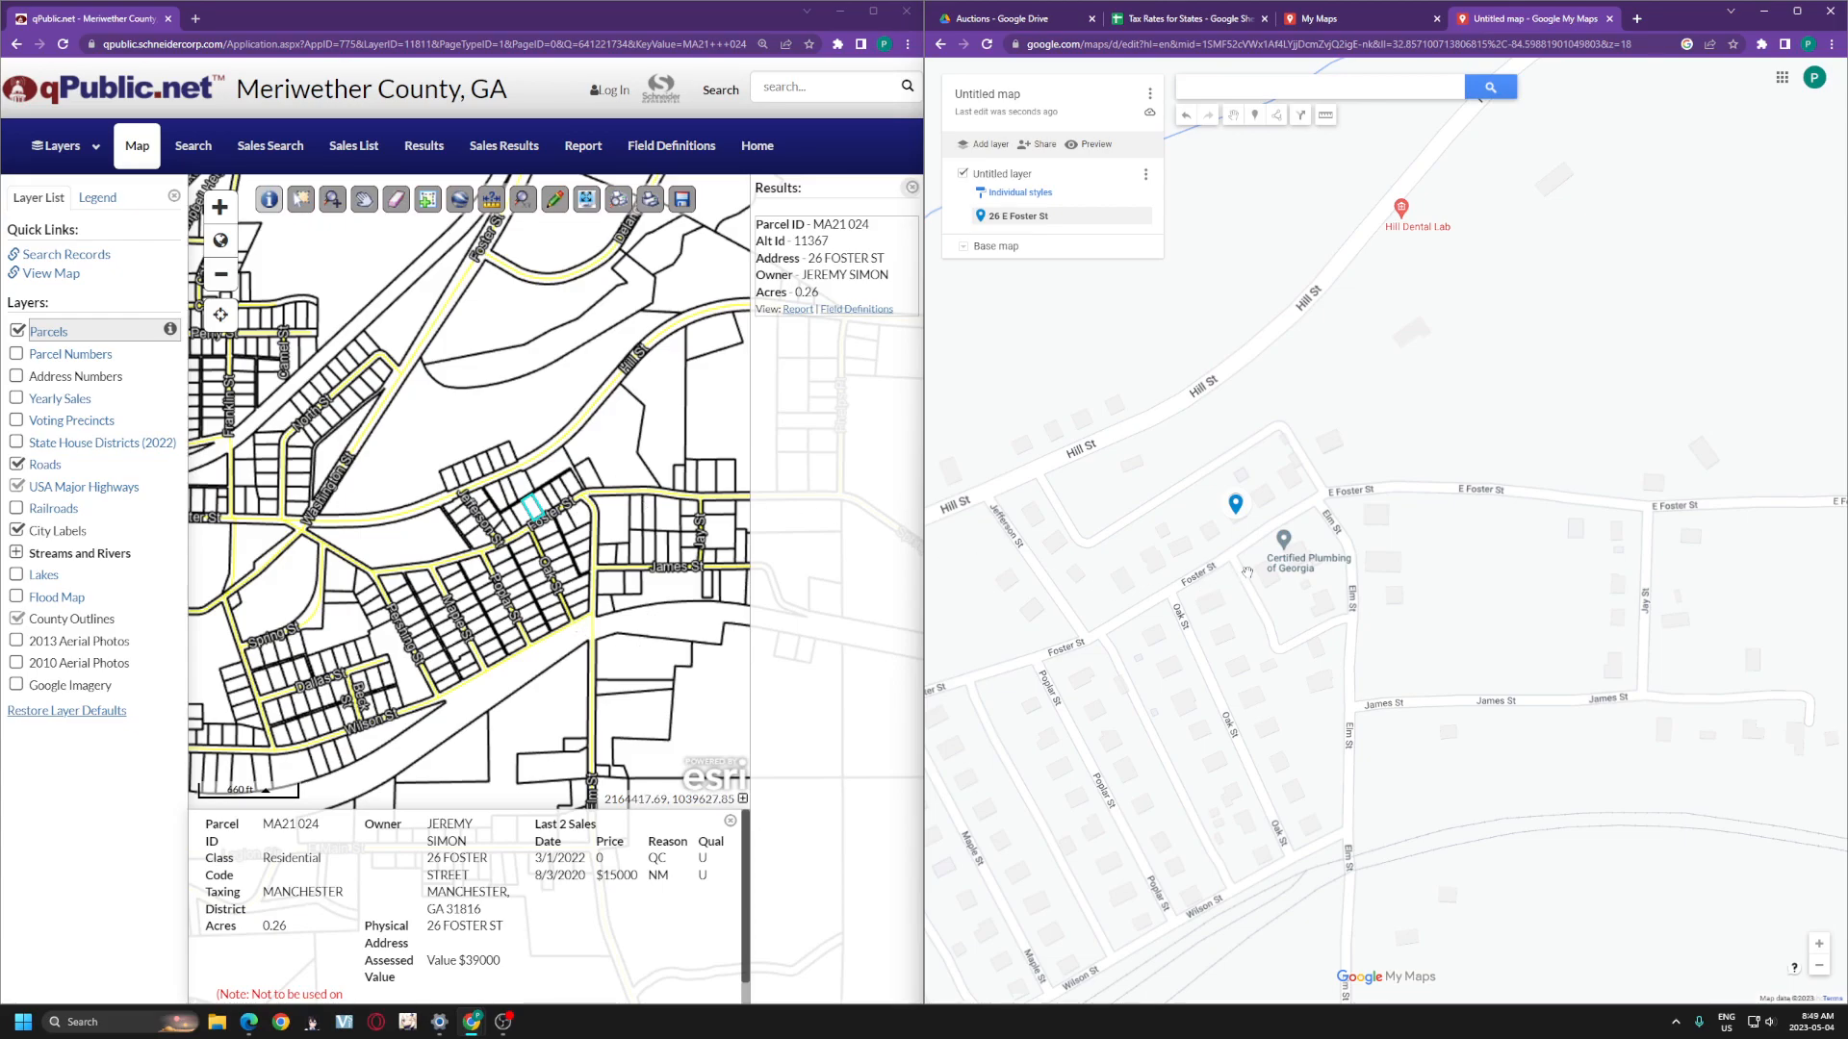
scroll(1247, 573, up, 1)
drag(1223, 439, 1124, 520)
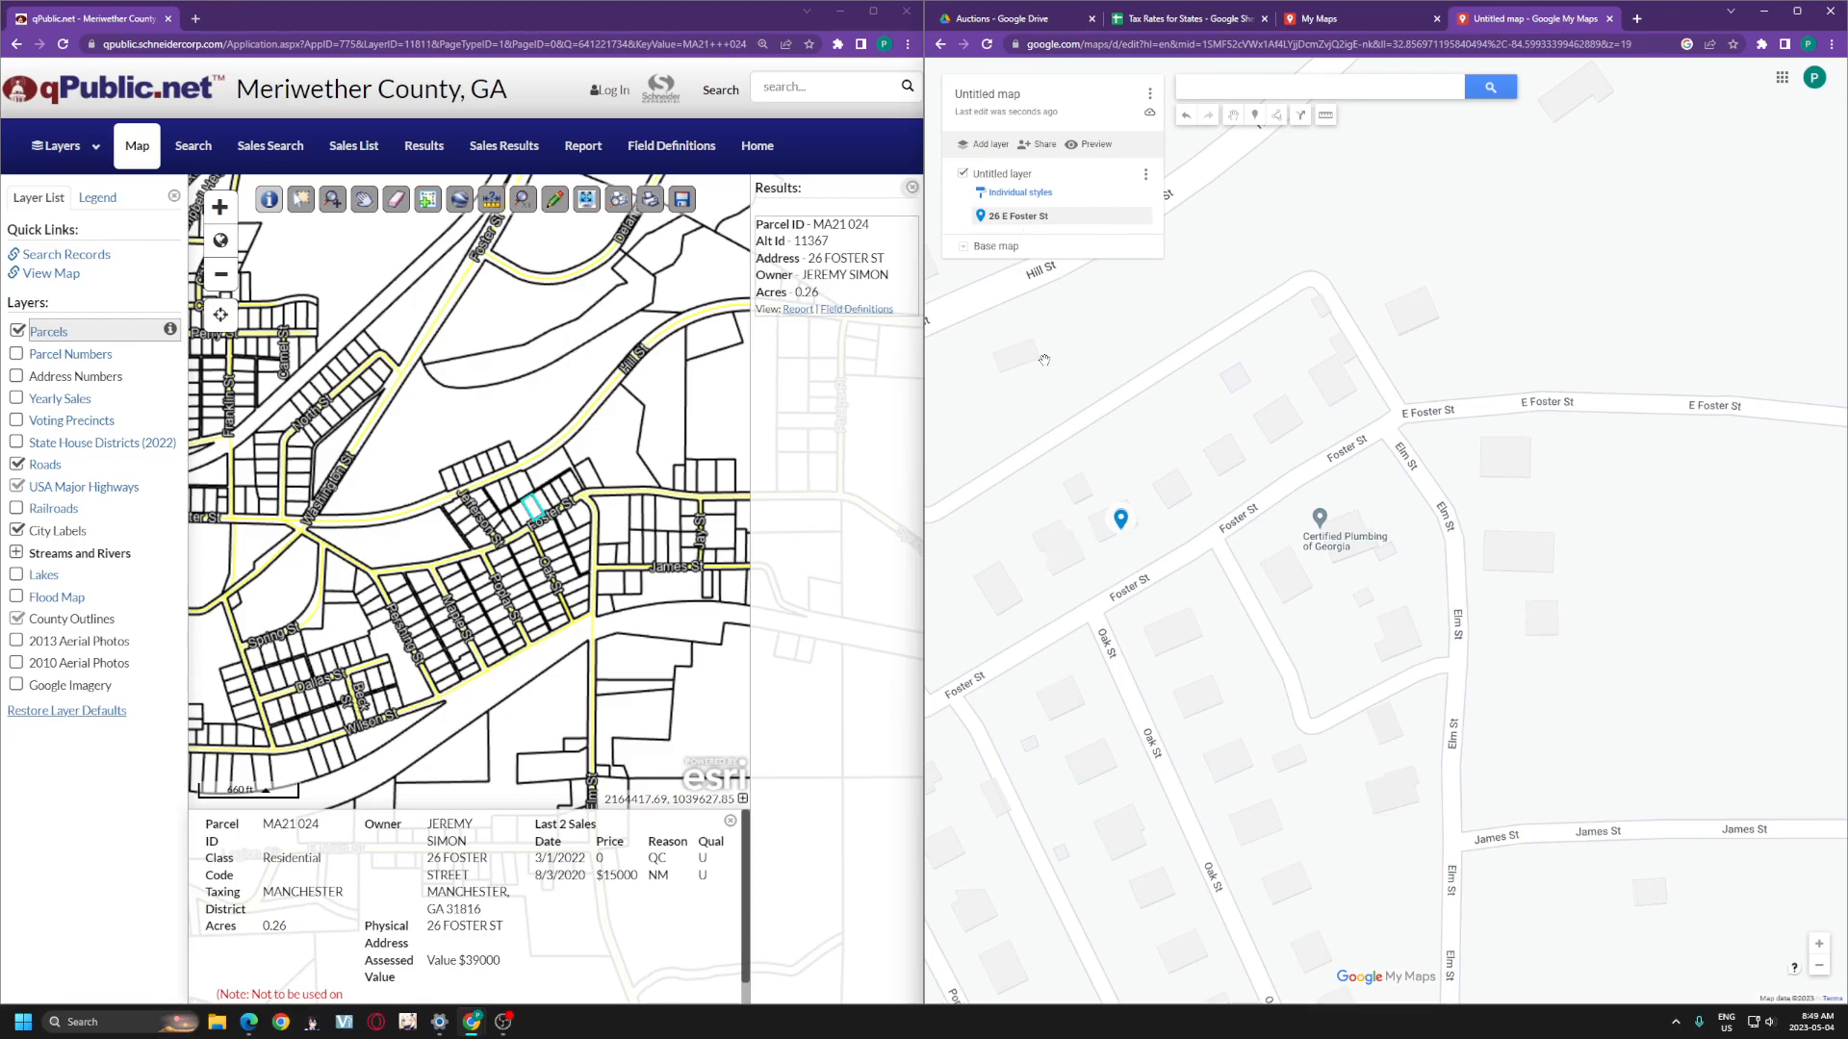
click(1122, 522)
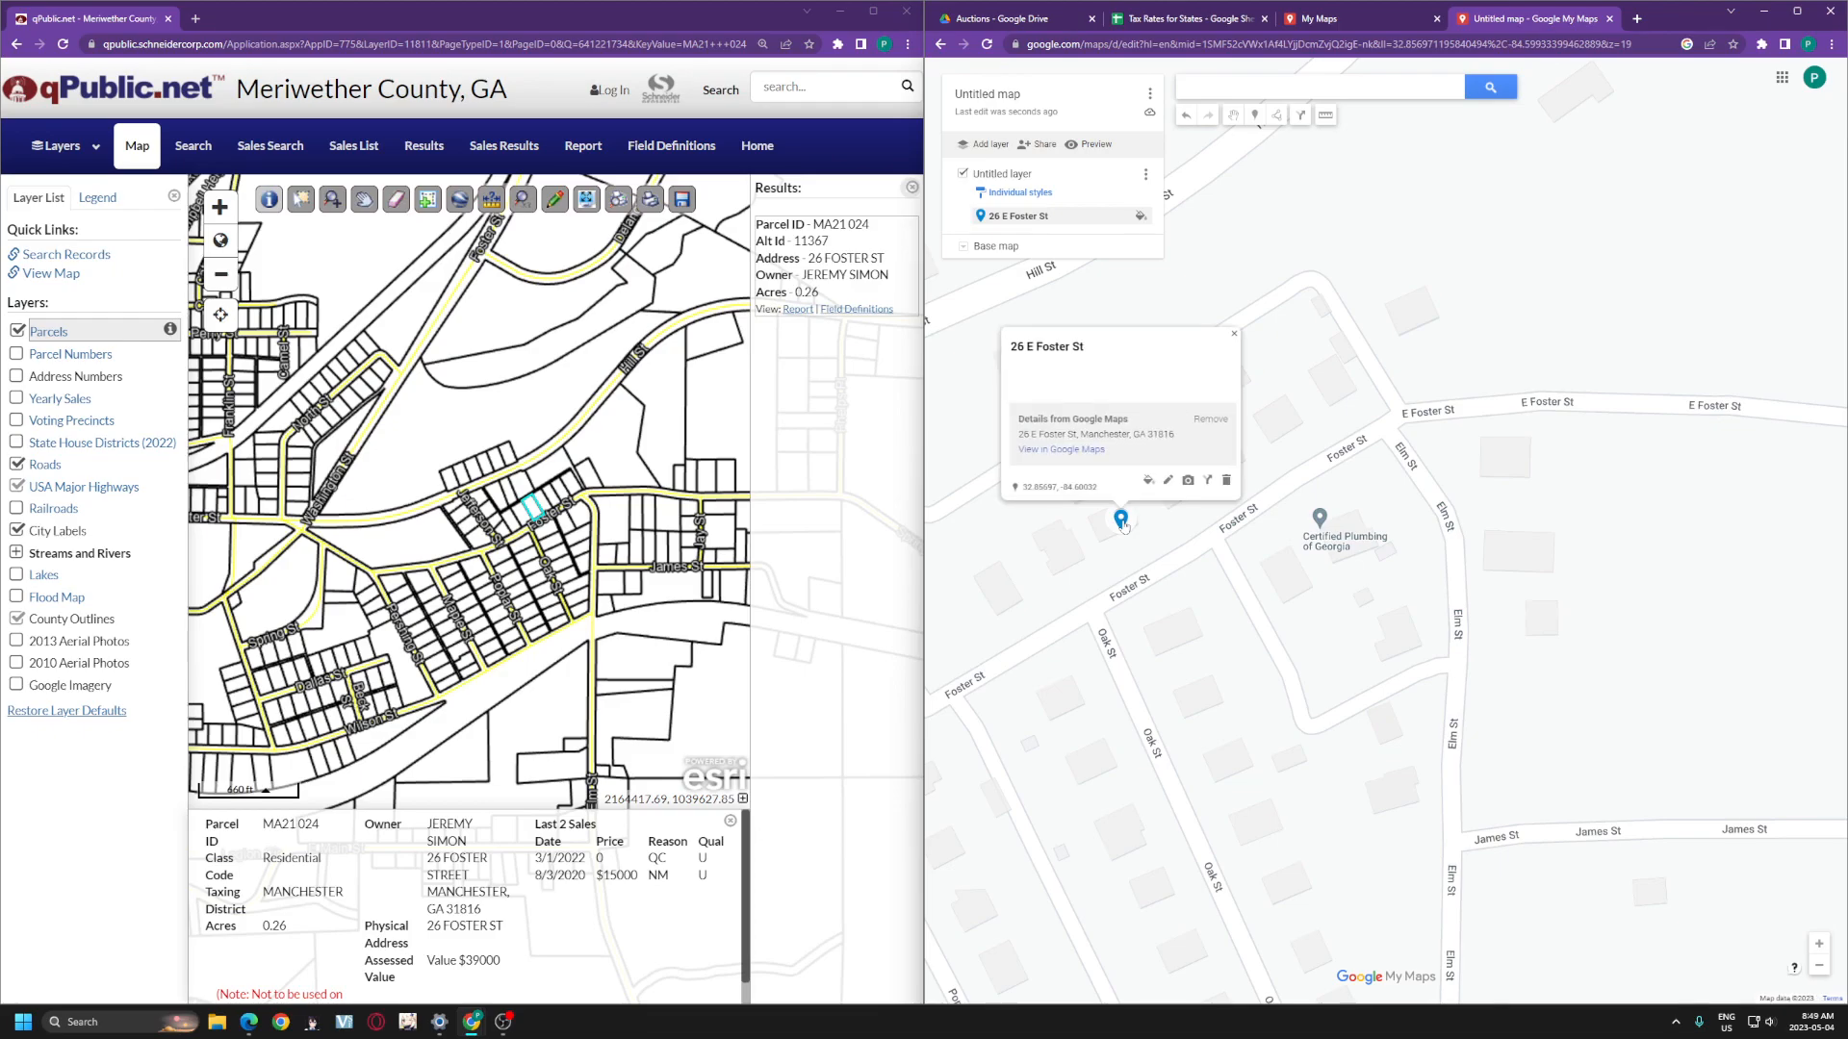
click(1167, 480)
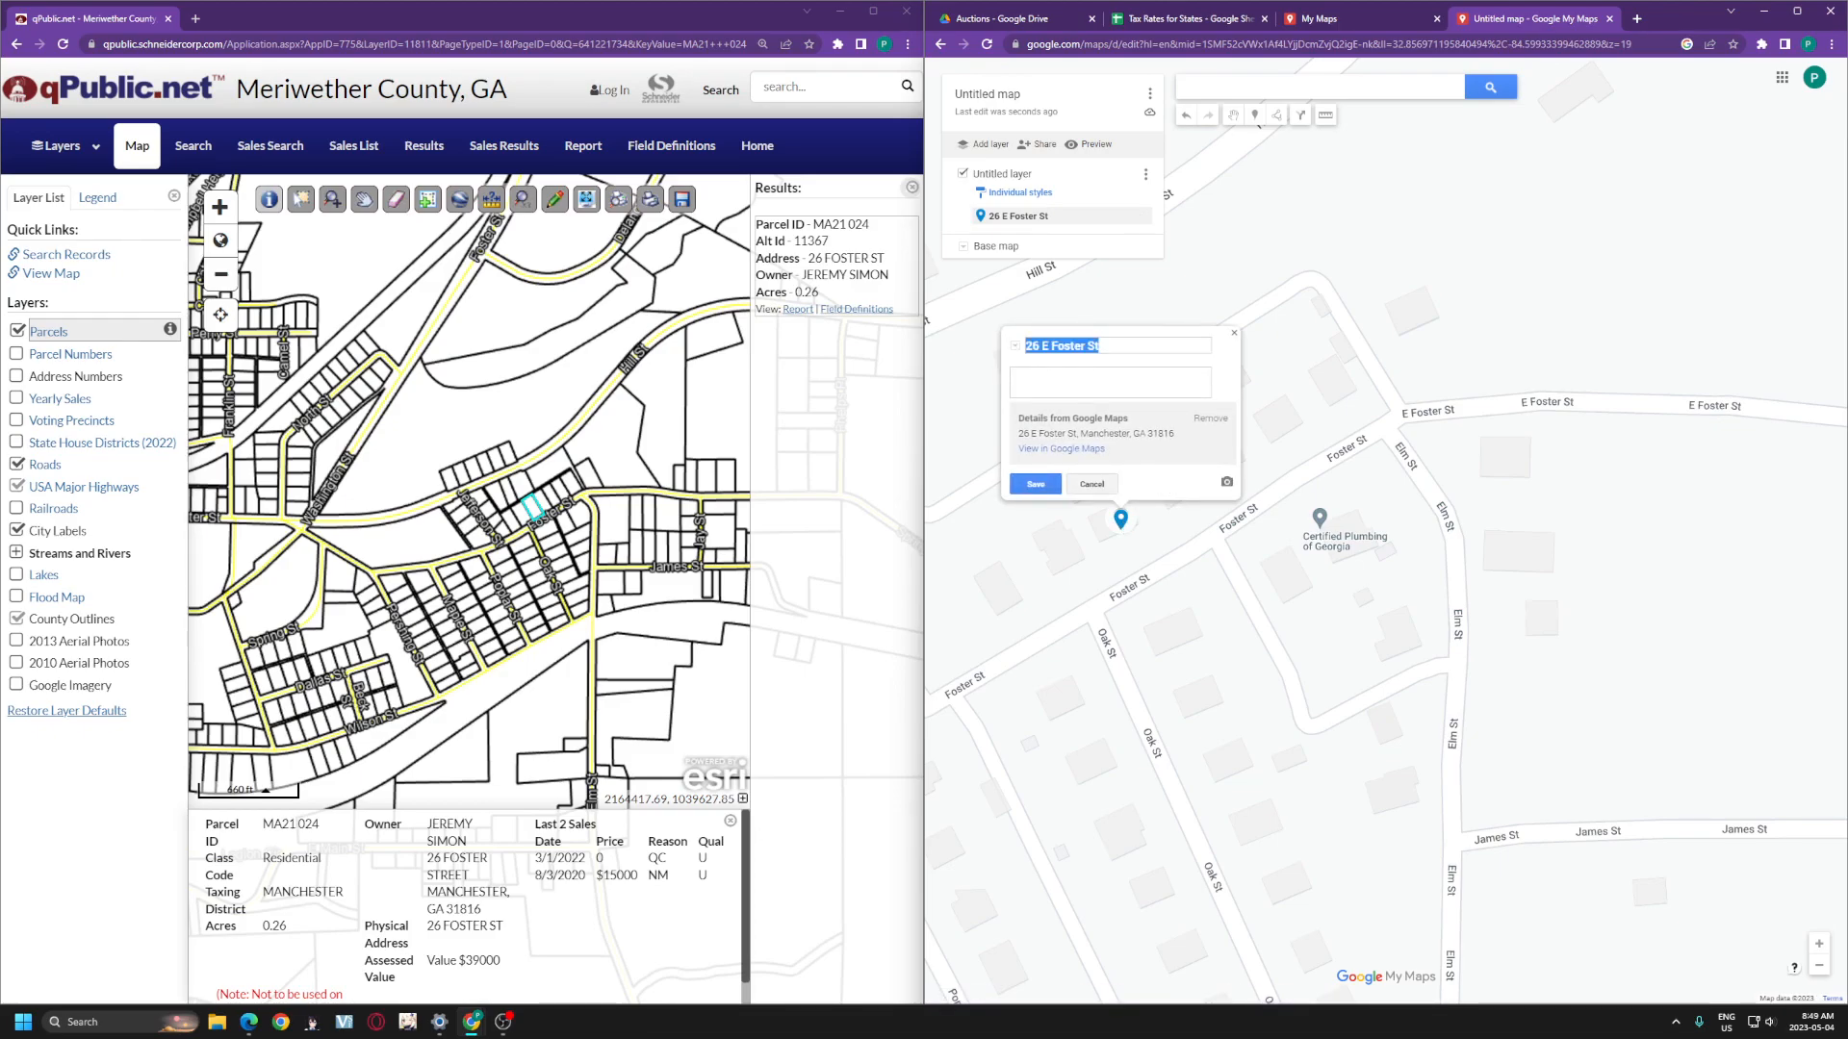
click(1042, 347)
key(BackSpace)
key(BackSpace)
click(1169, 18)
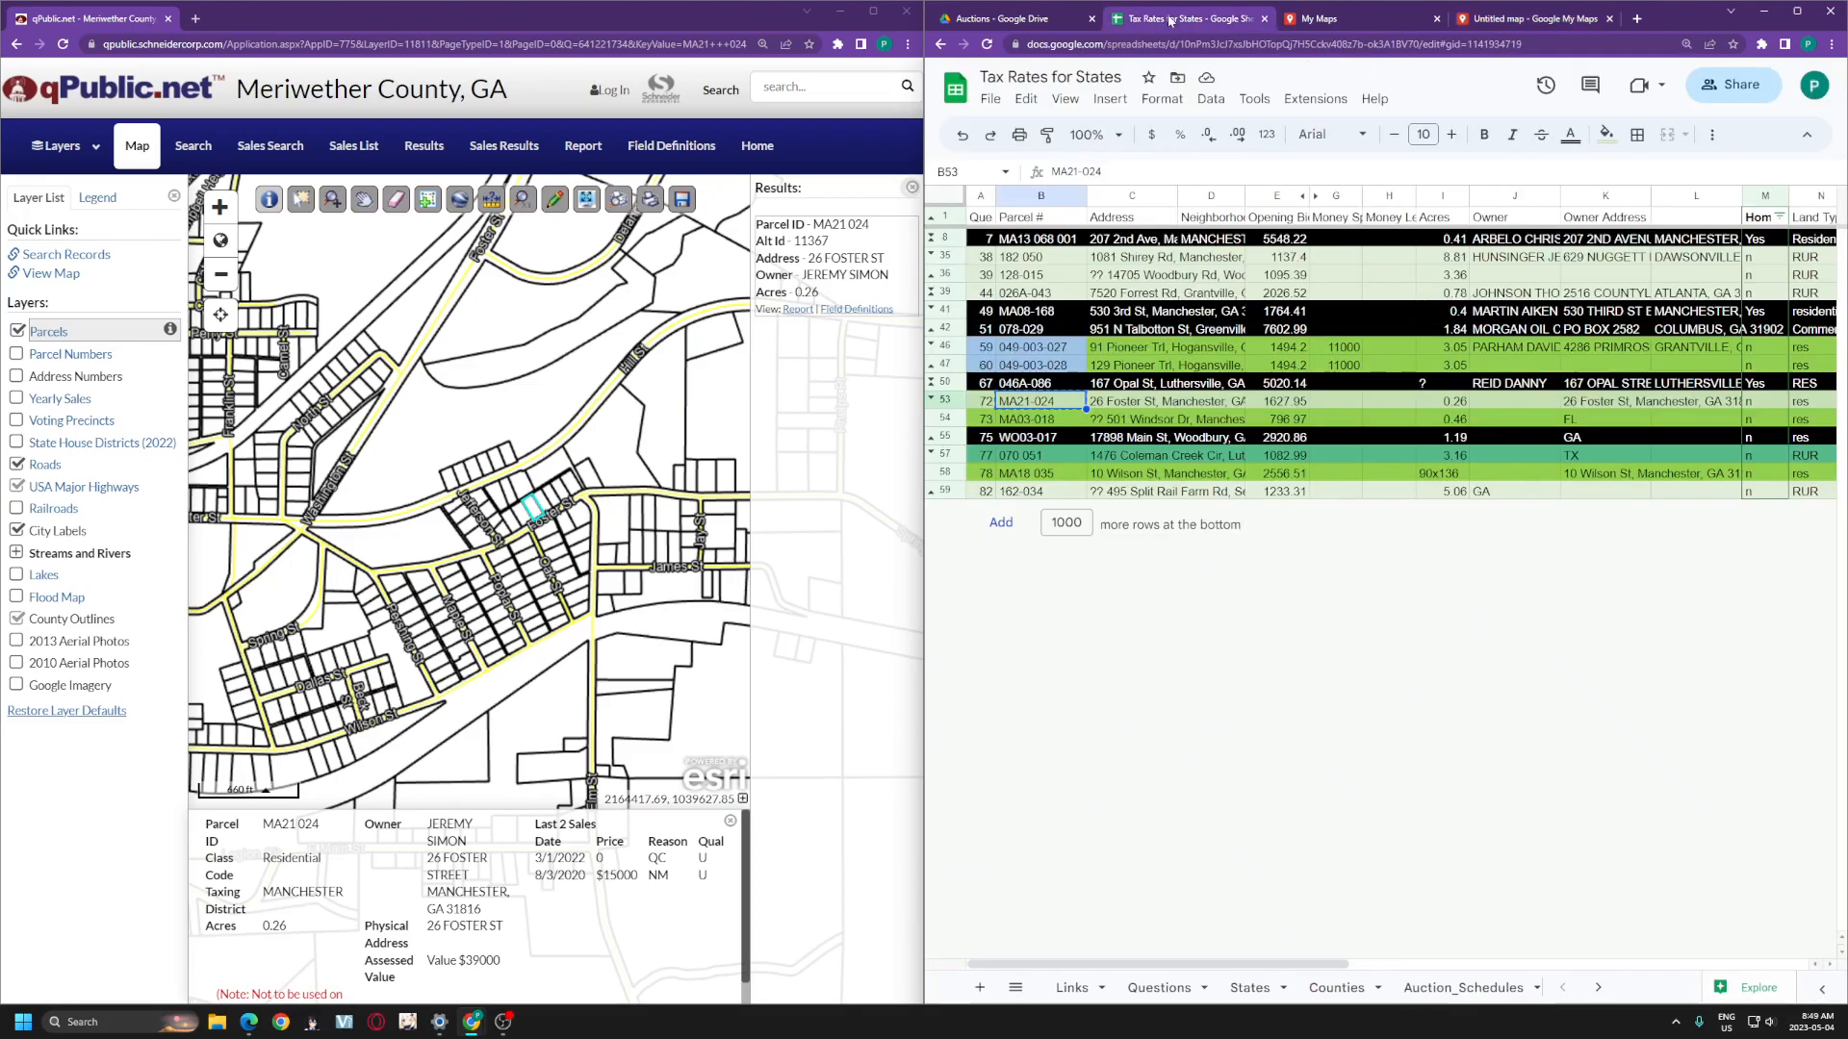
click(1377, 19)
click(1511, 20)
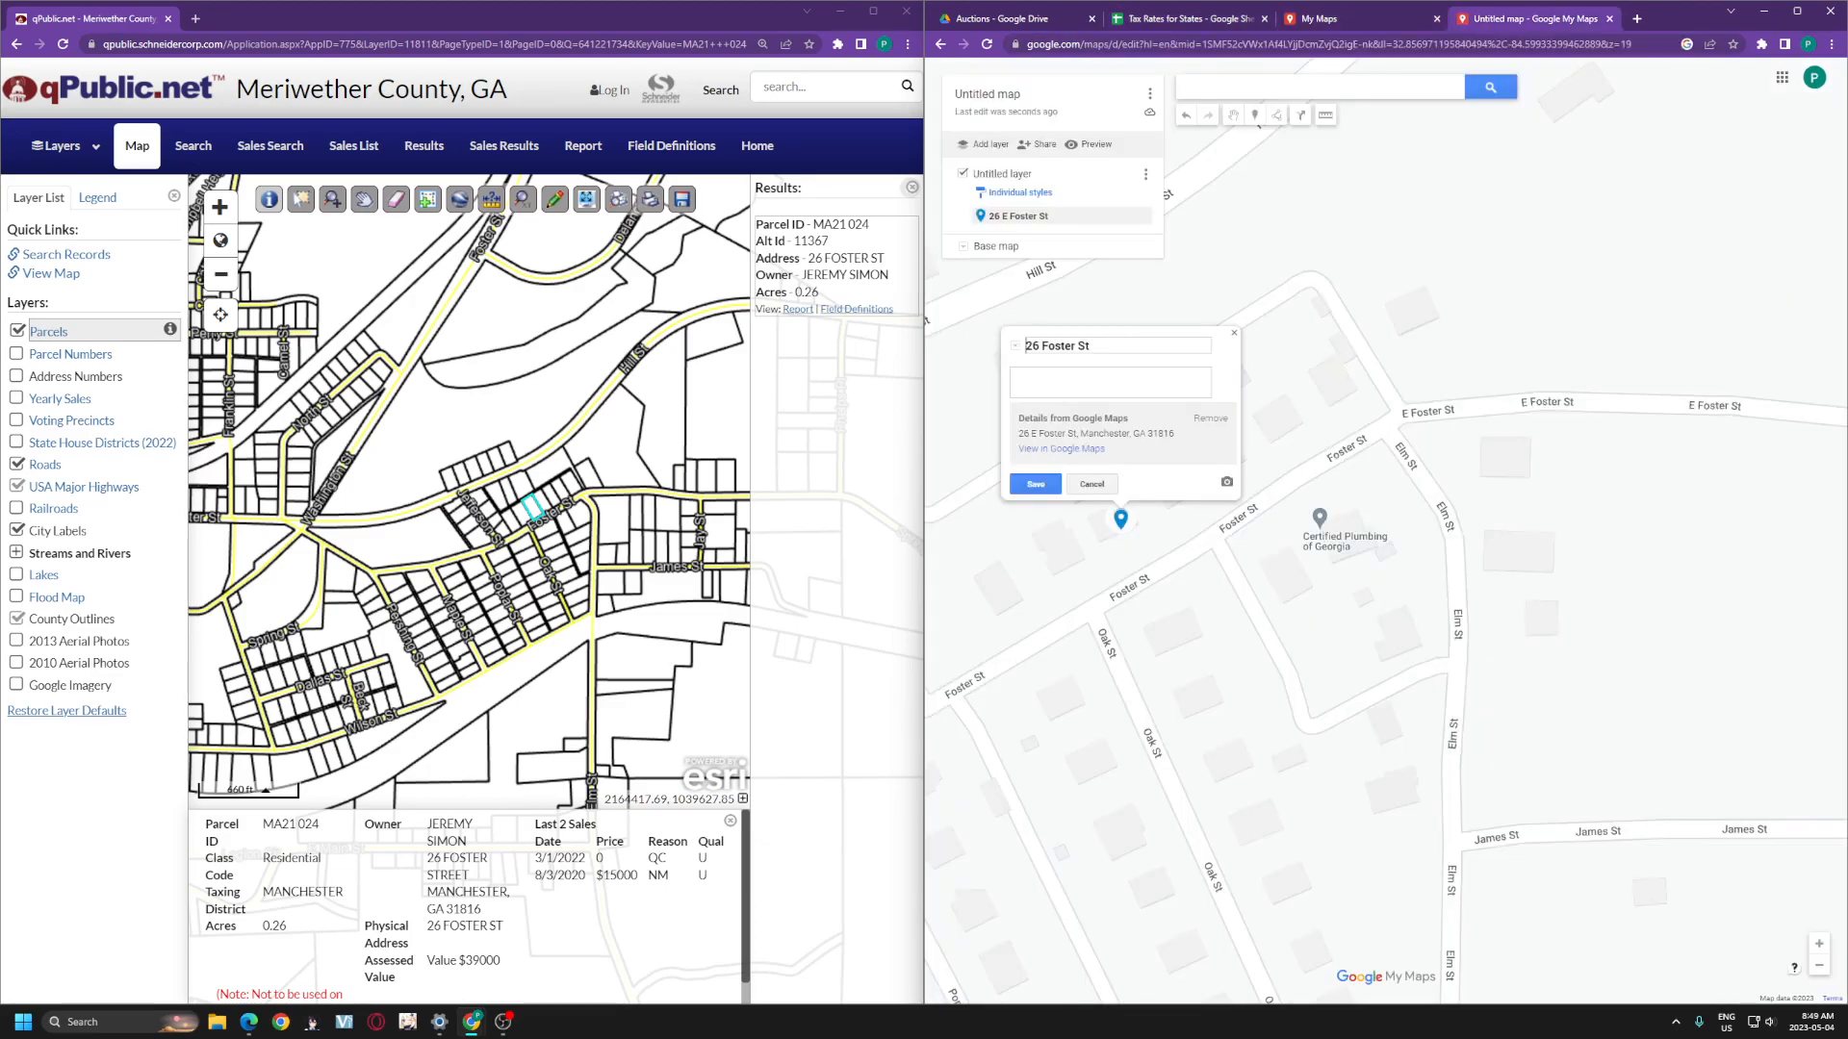
text(72 |)
drag(321, 826, 261, 826)
key(ctrl+c)
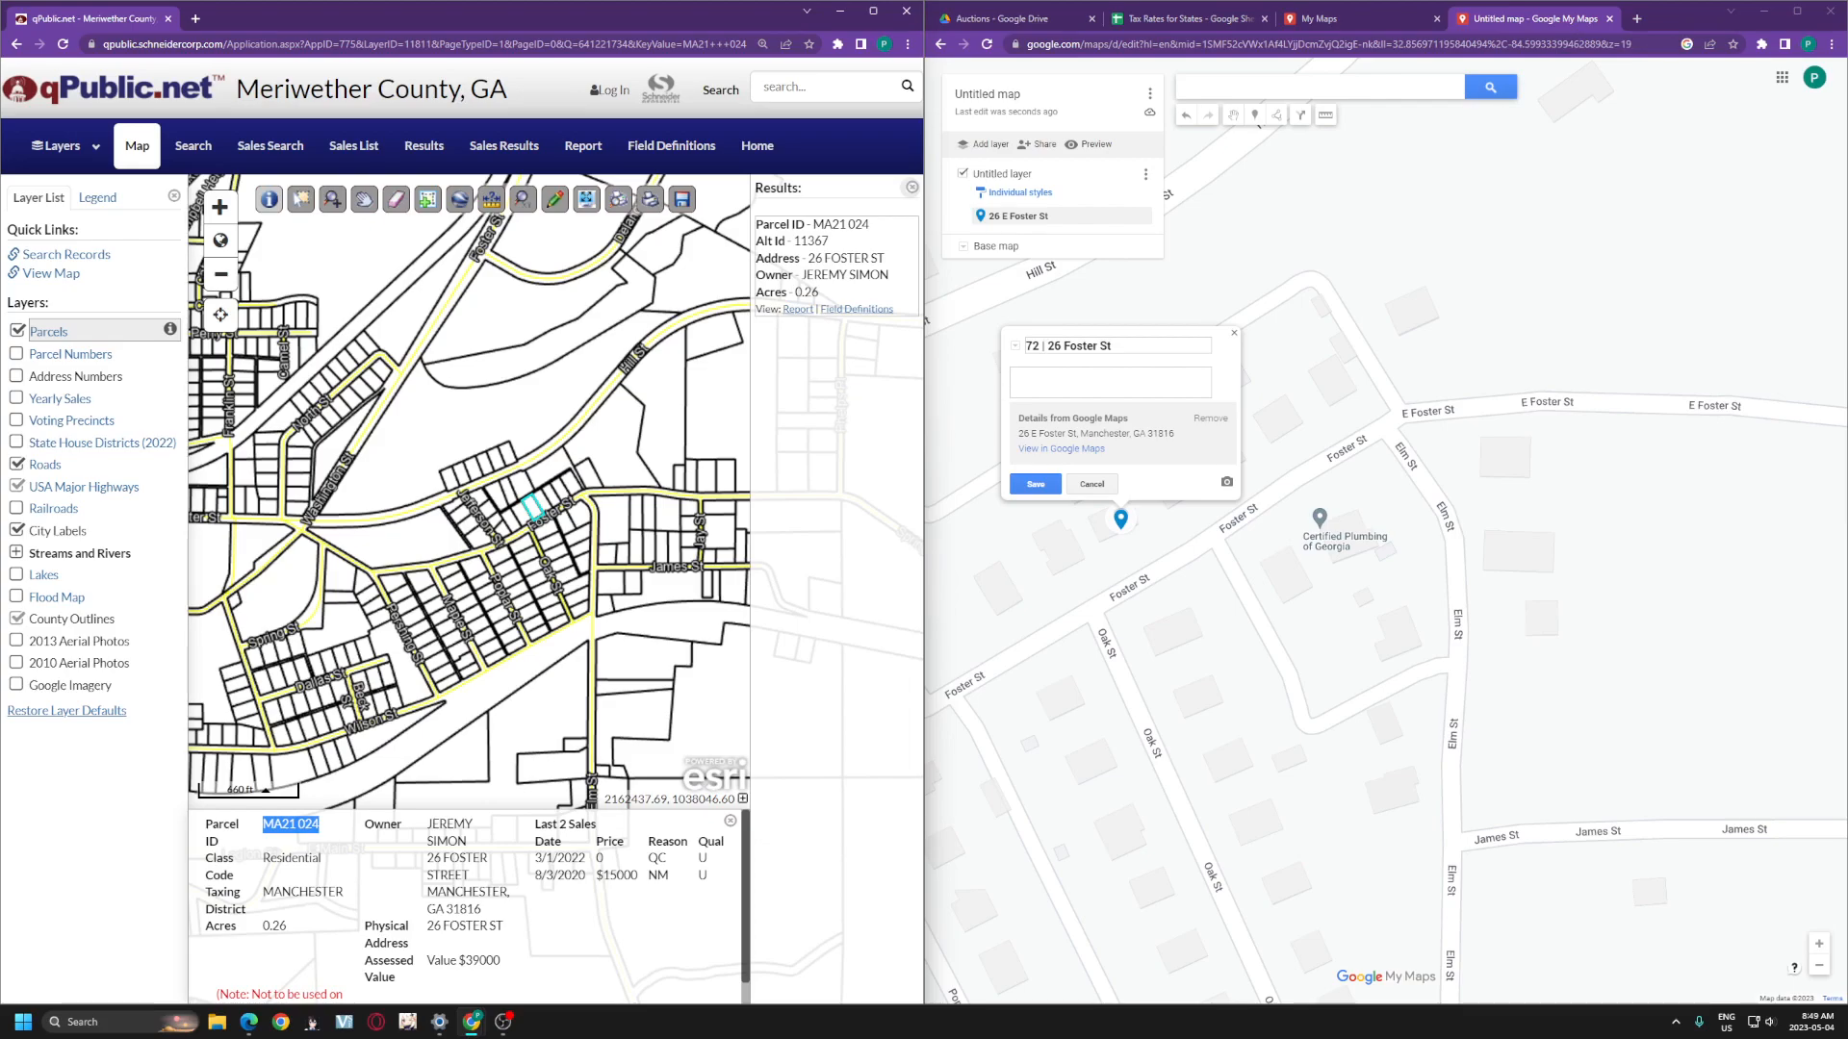
click(1047, 346)
key(ctrl+v)
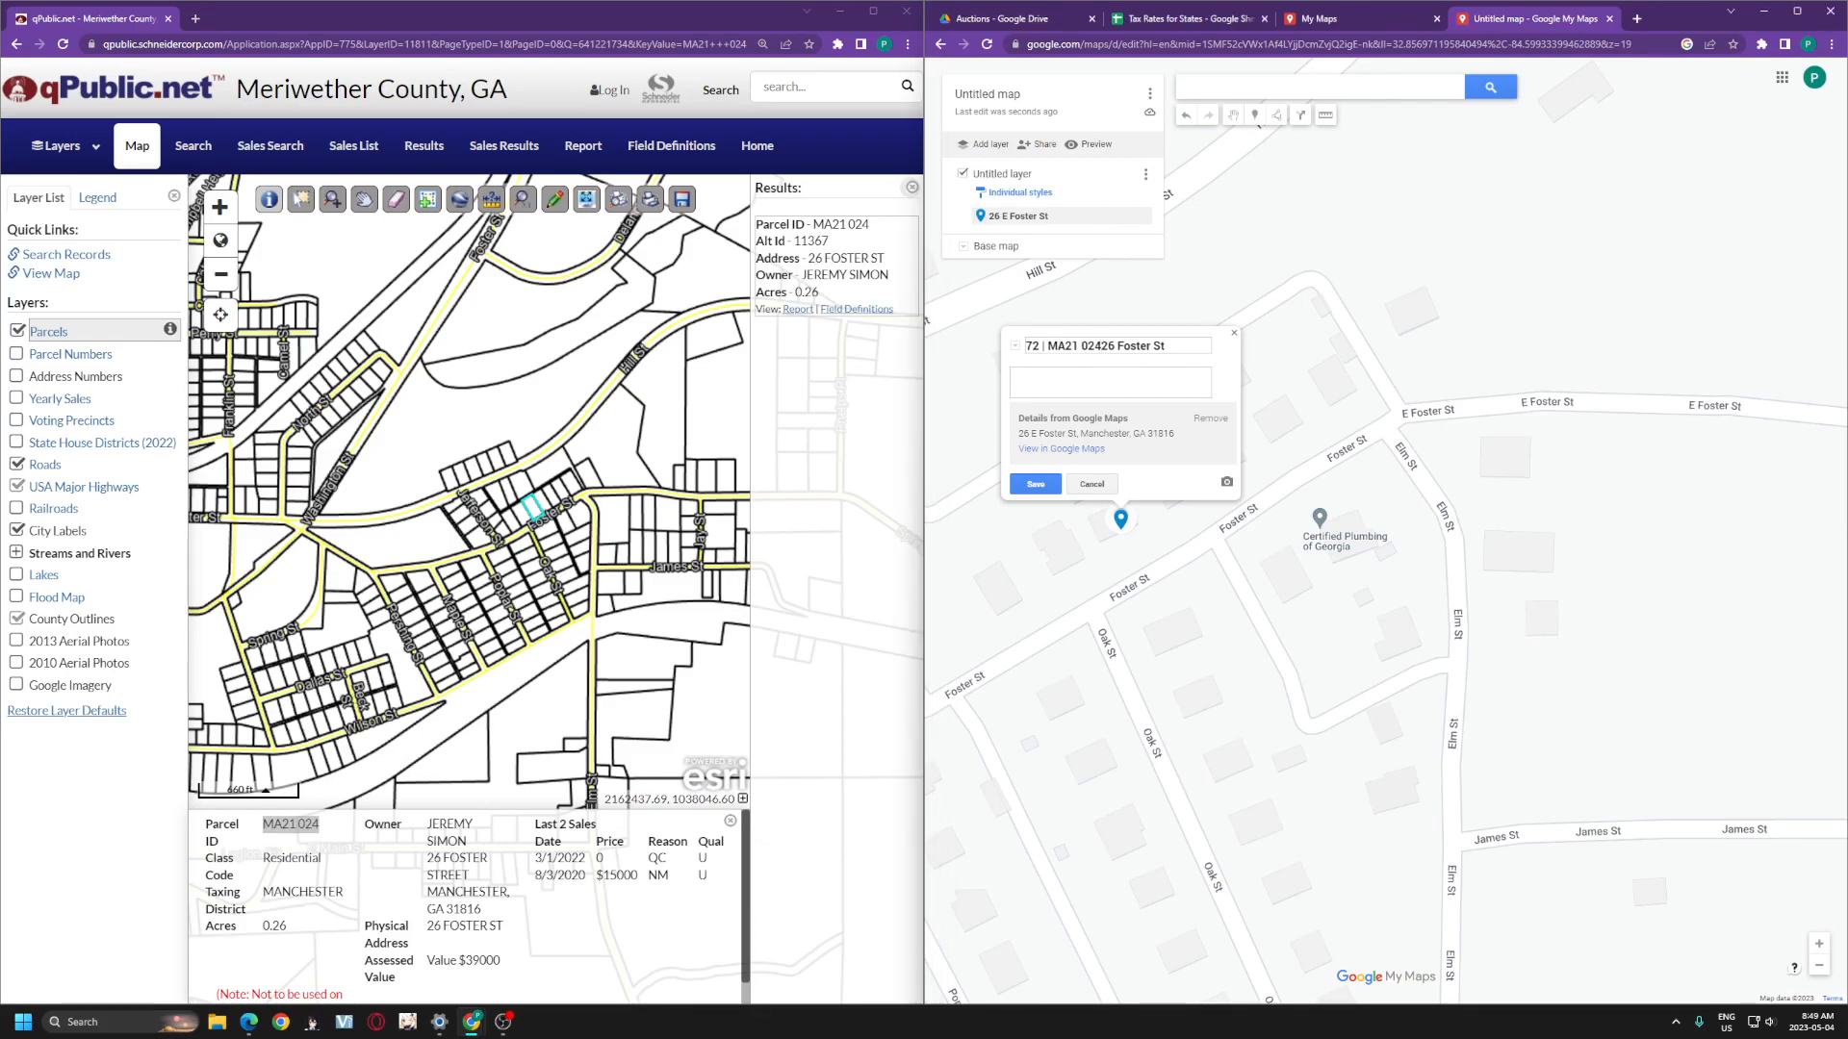
text(|)
key(Tab)
text(There's a house)
click(1036, 484)
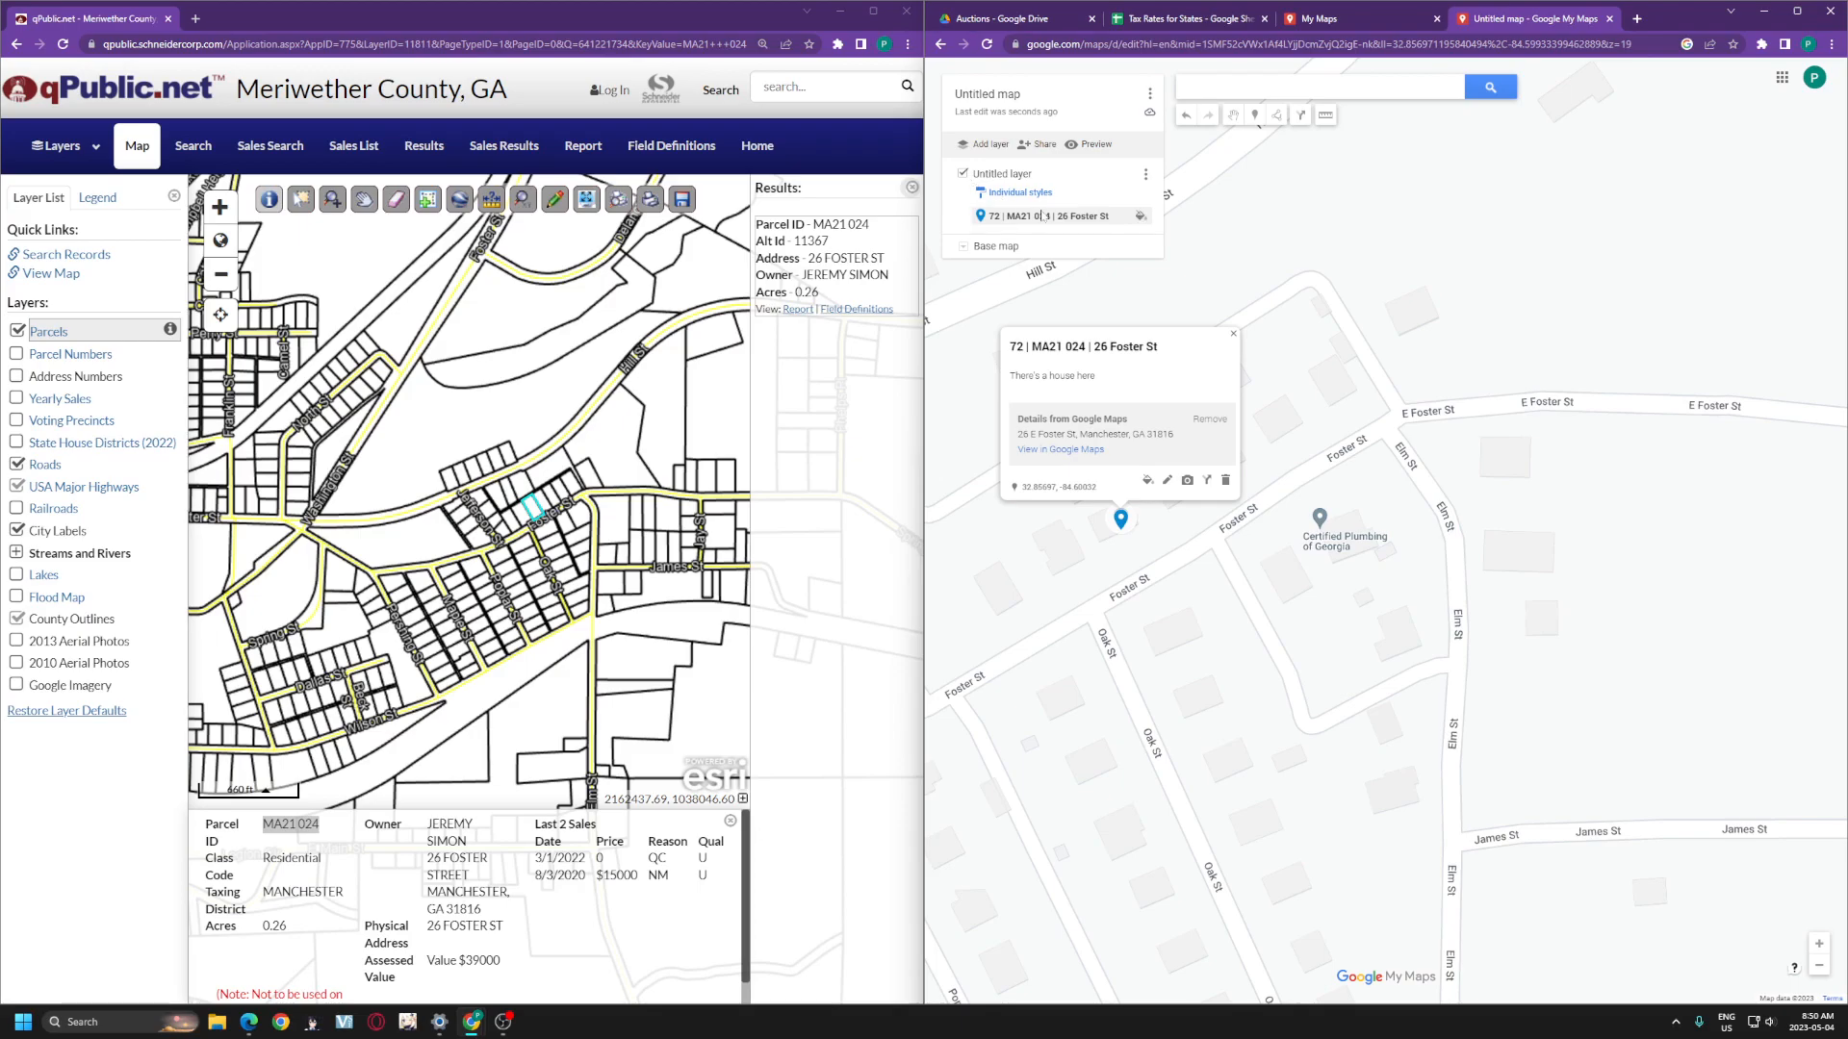
click(1348, 19)
click(1116, 234)
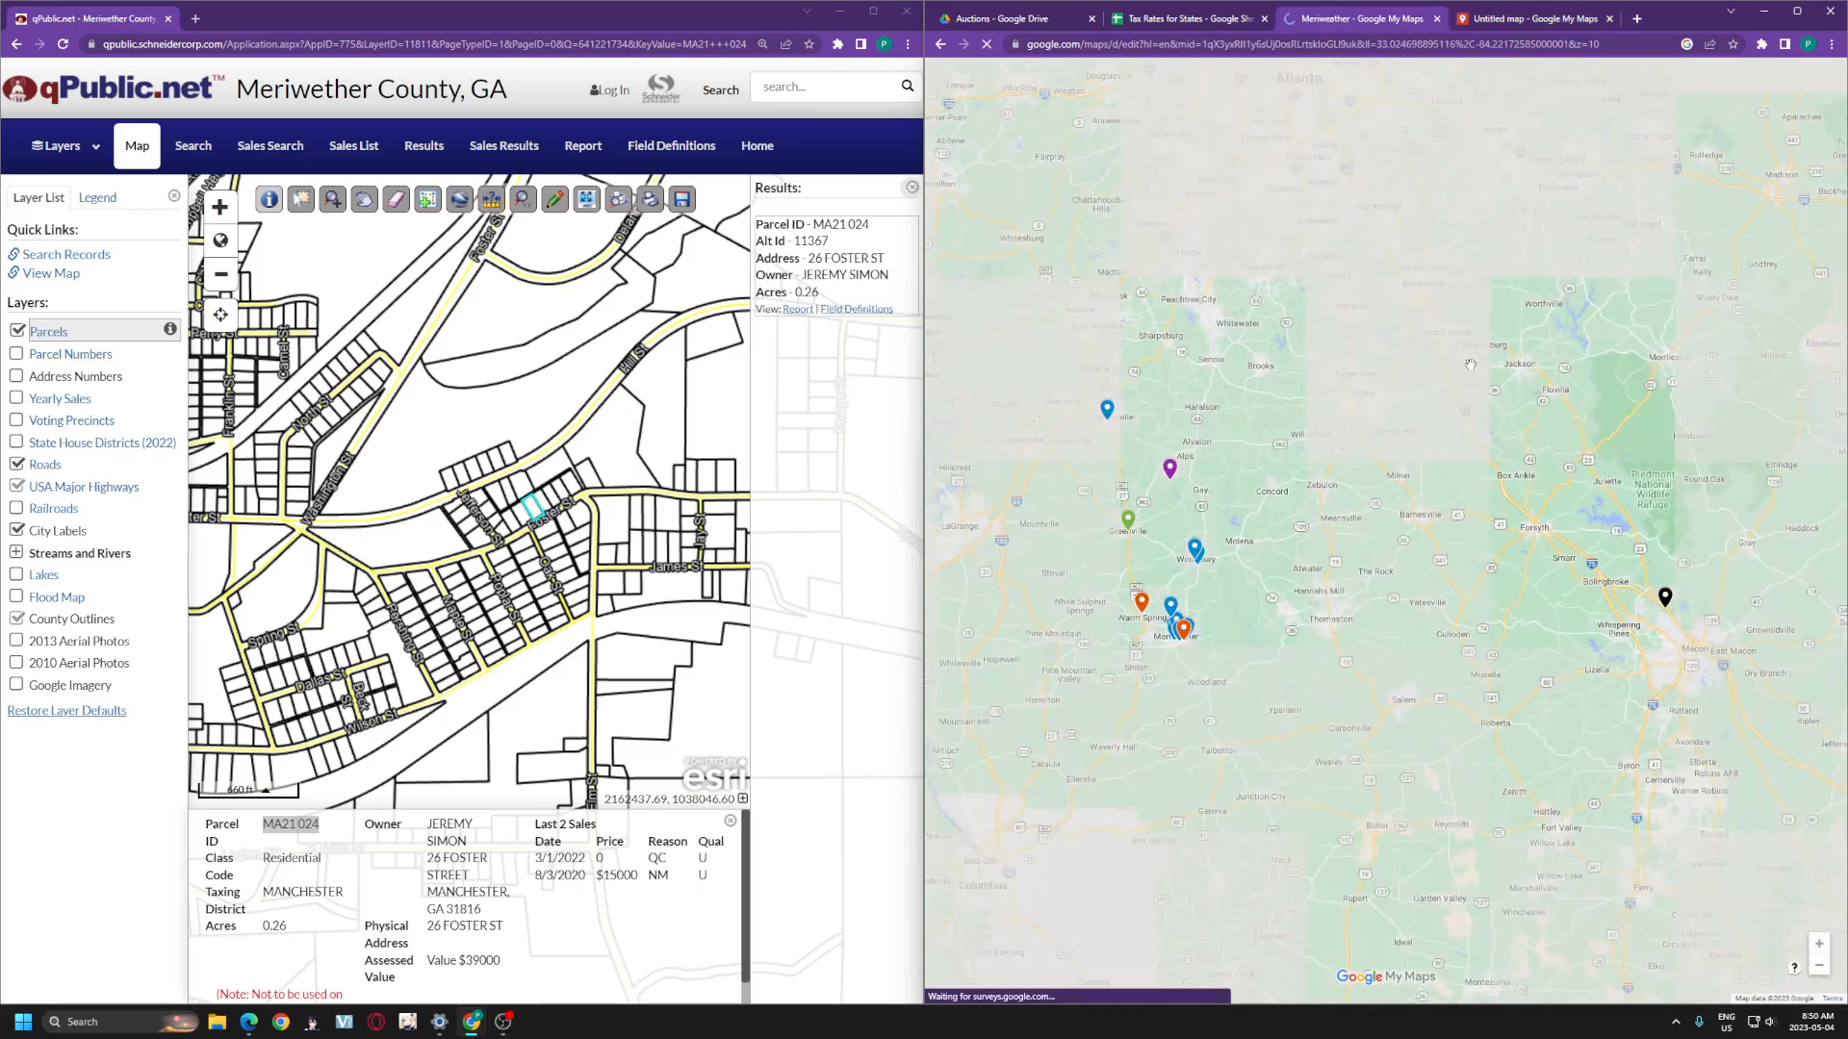
drag(1702, 448, 1713, 436)
scroll(1550, 510, up, 1)
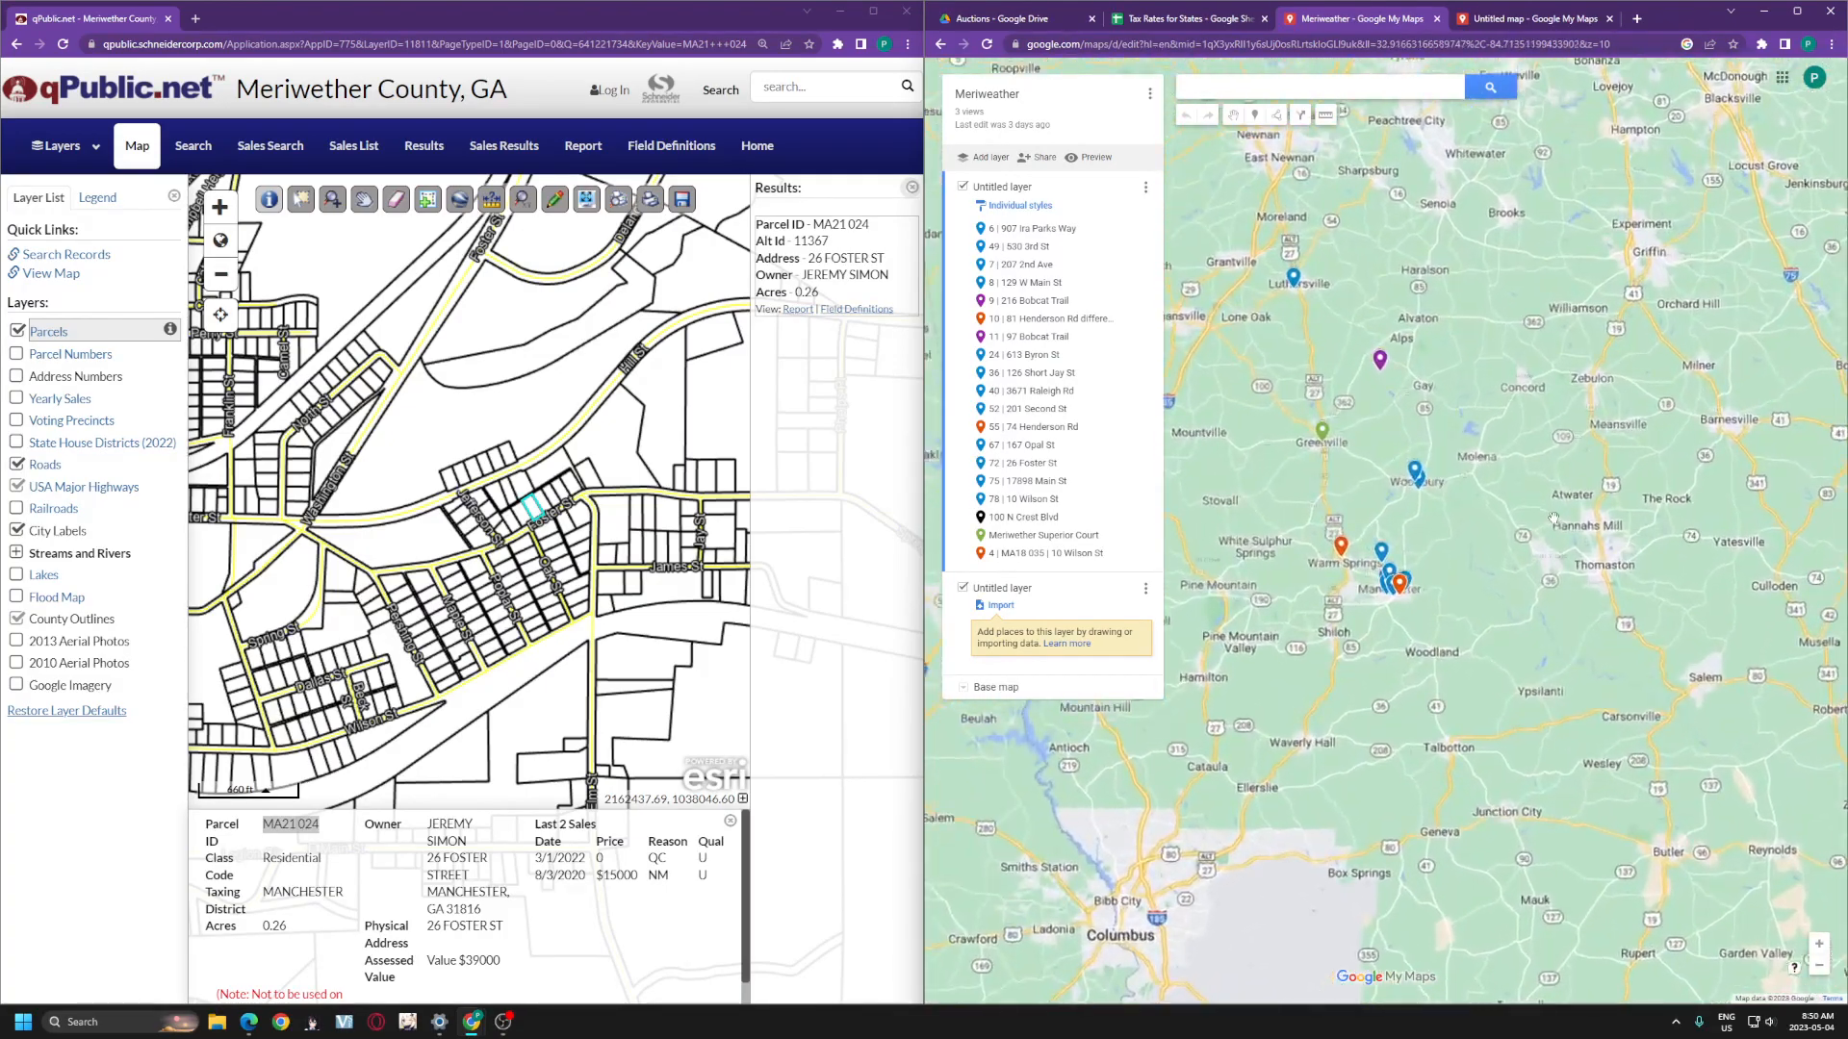
mouse_move(1416, 408)
mouse_down()
mouse_move(1637, 474)
mouse_move(1390, 426)
mouse_up()
scroll(1636, 473, down, 1)
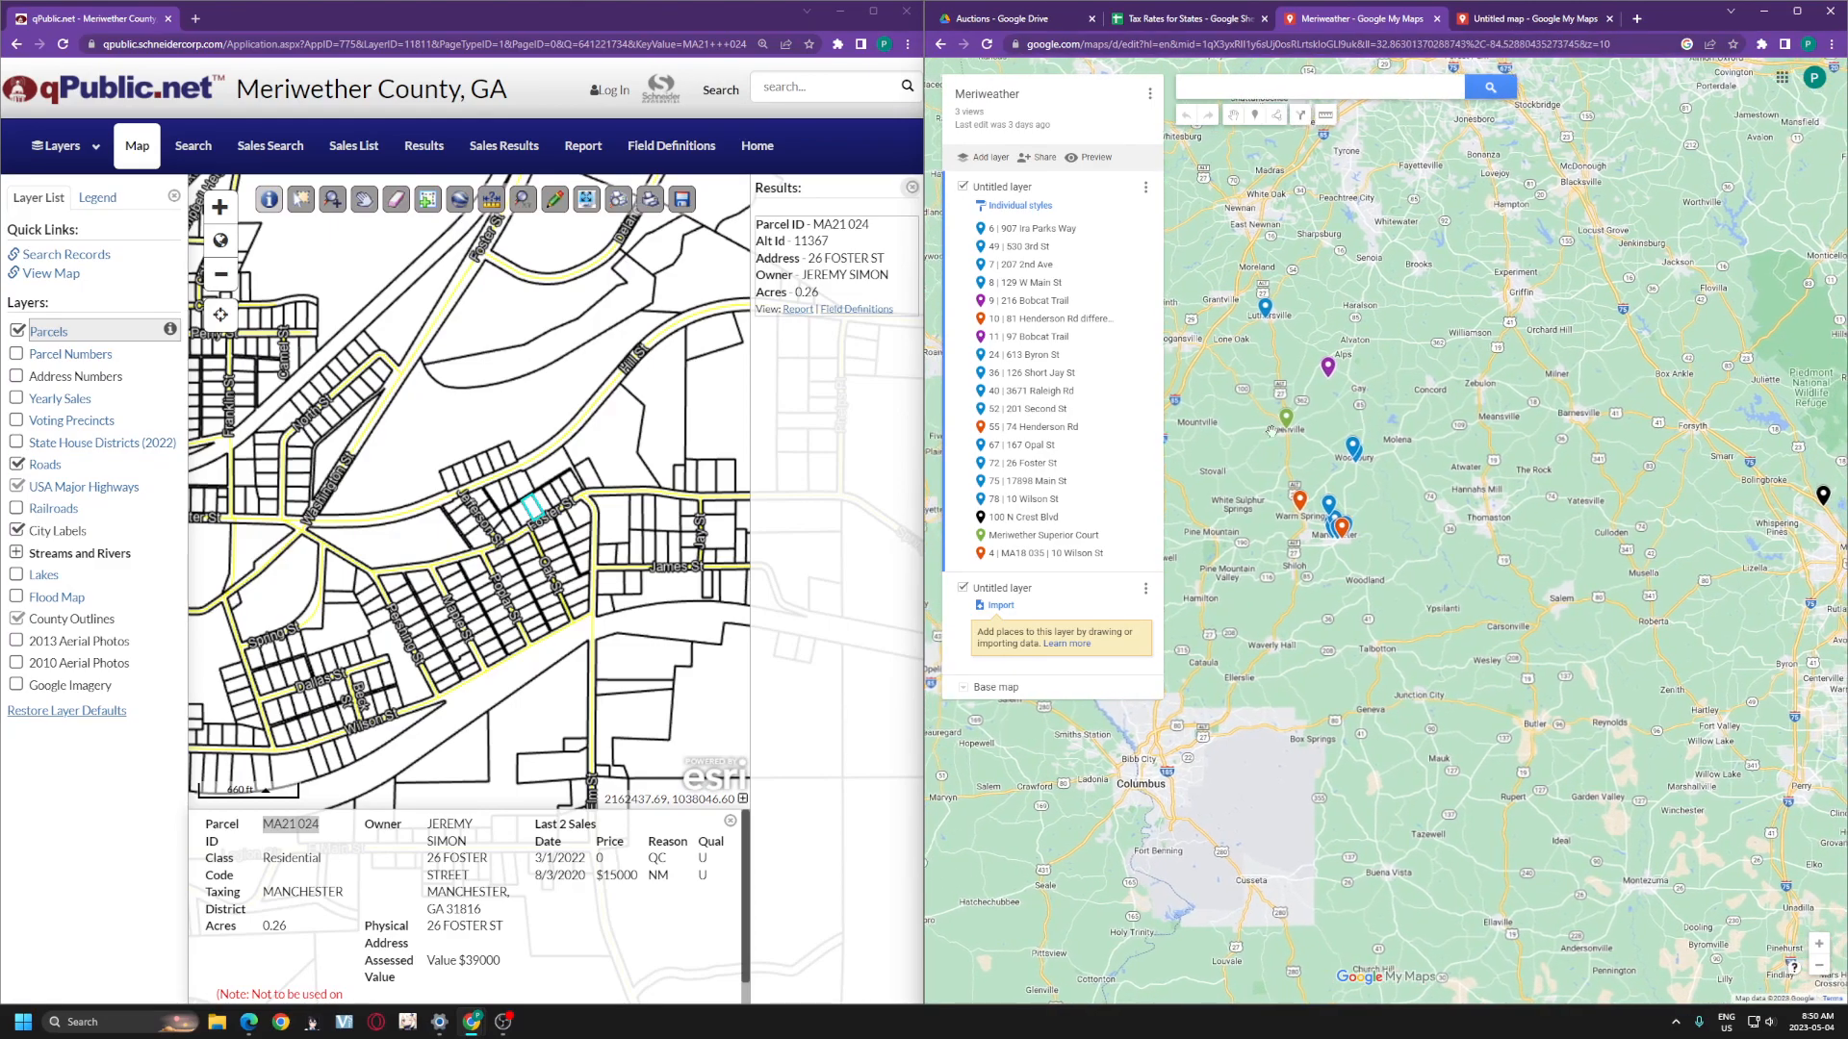
click(982, 517)
drag(1028, 383, 1016, 227)
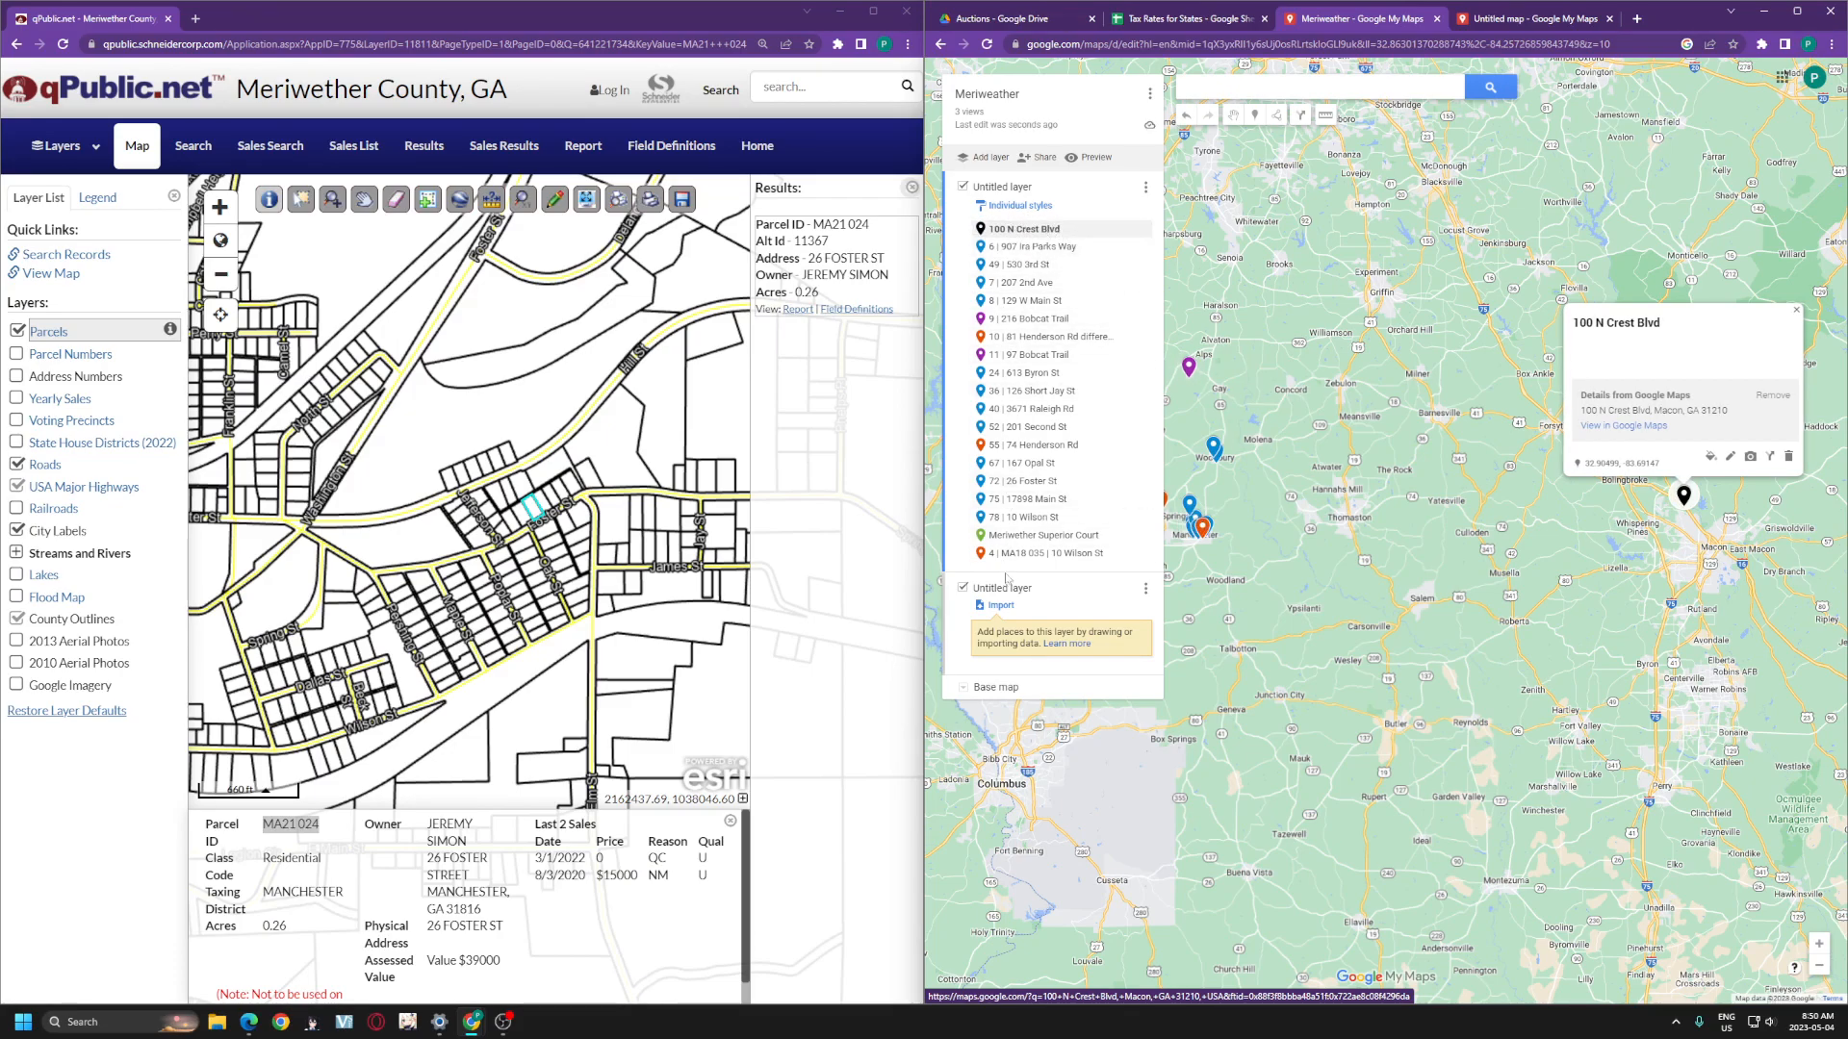
drag(1280, 484, 1426, 503)
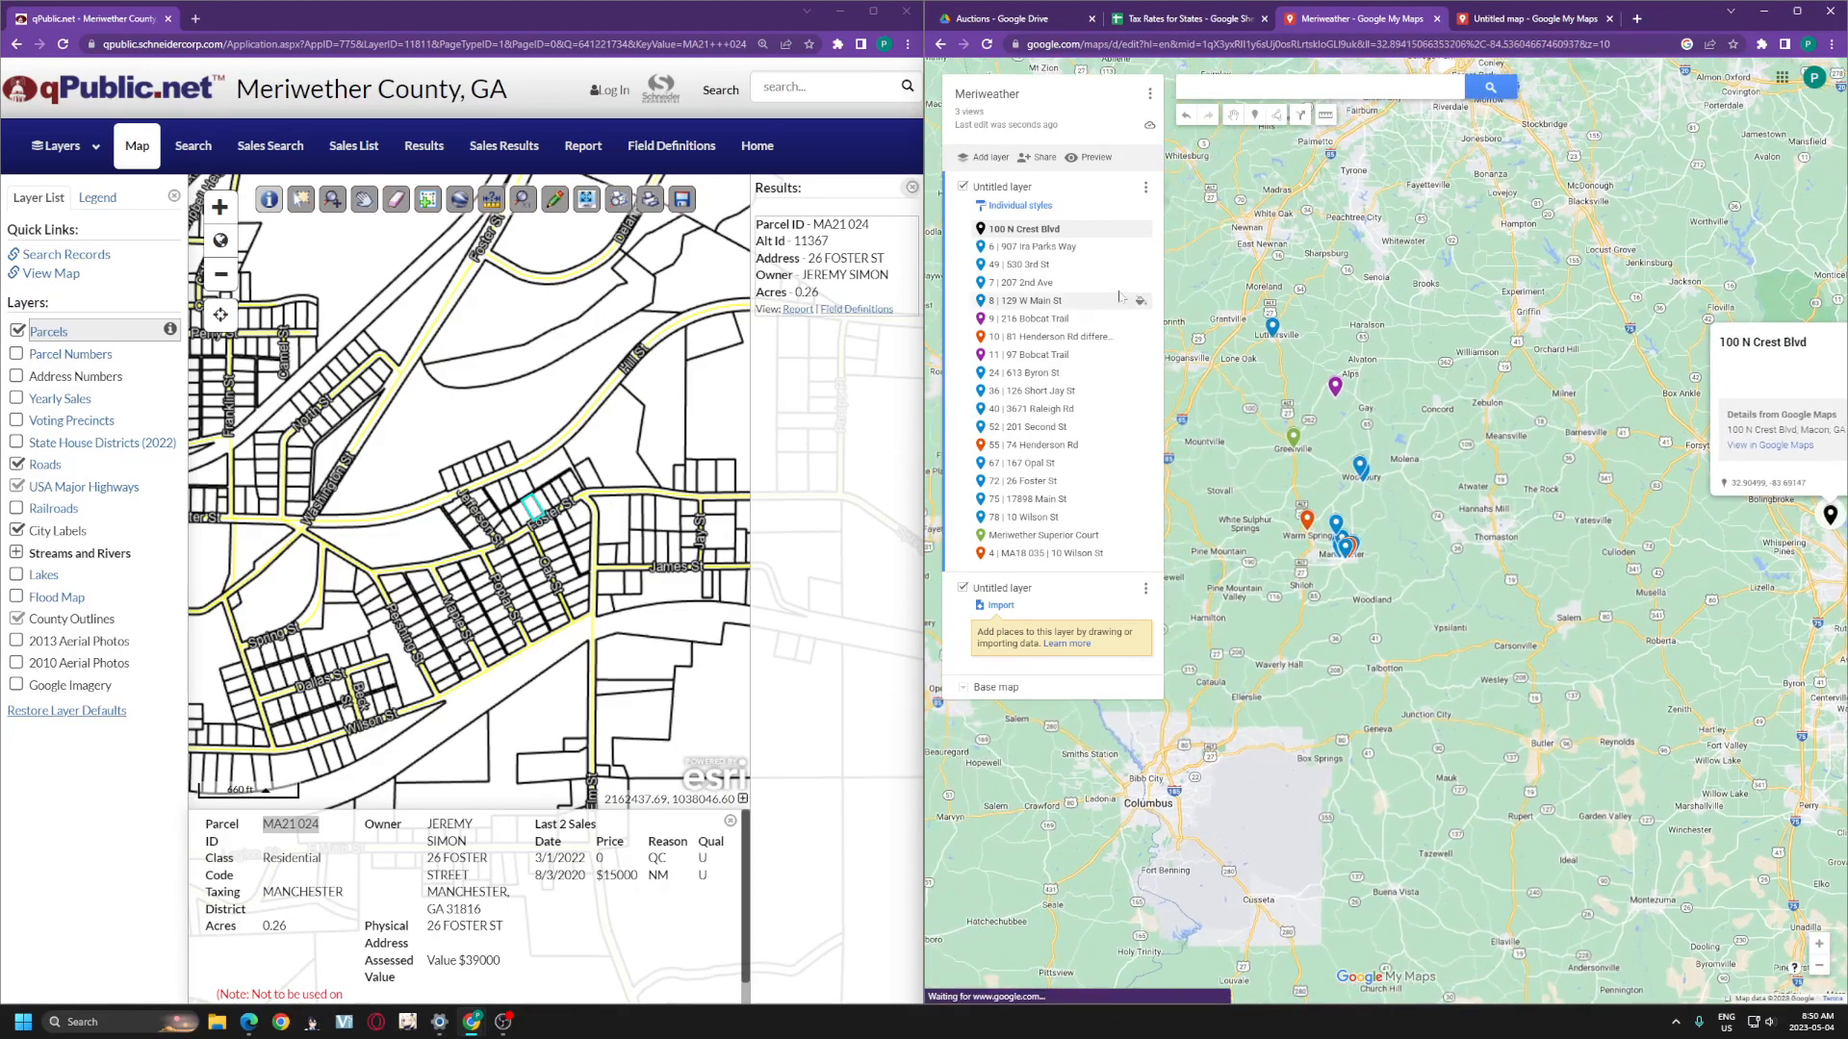
- Export the layer's data as a CSV file and maximize the My Maps window
click(1149, 96)
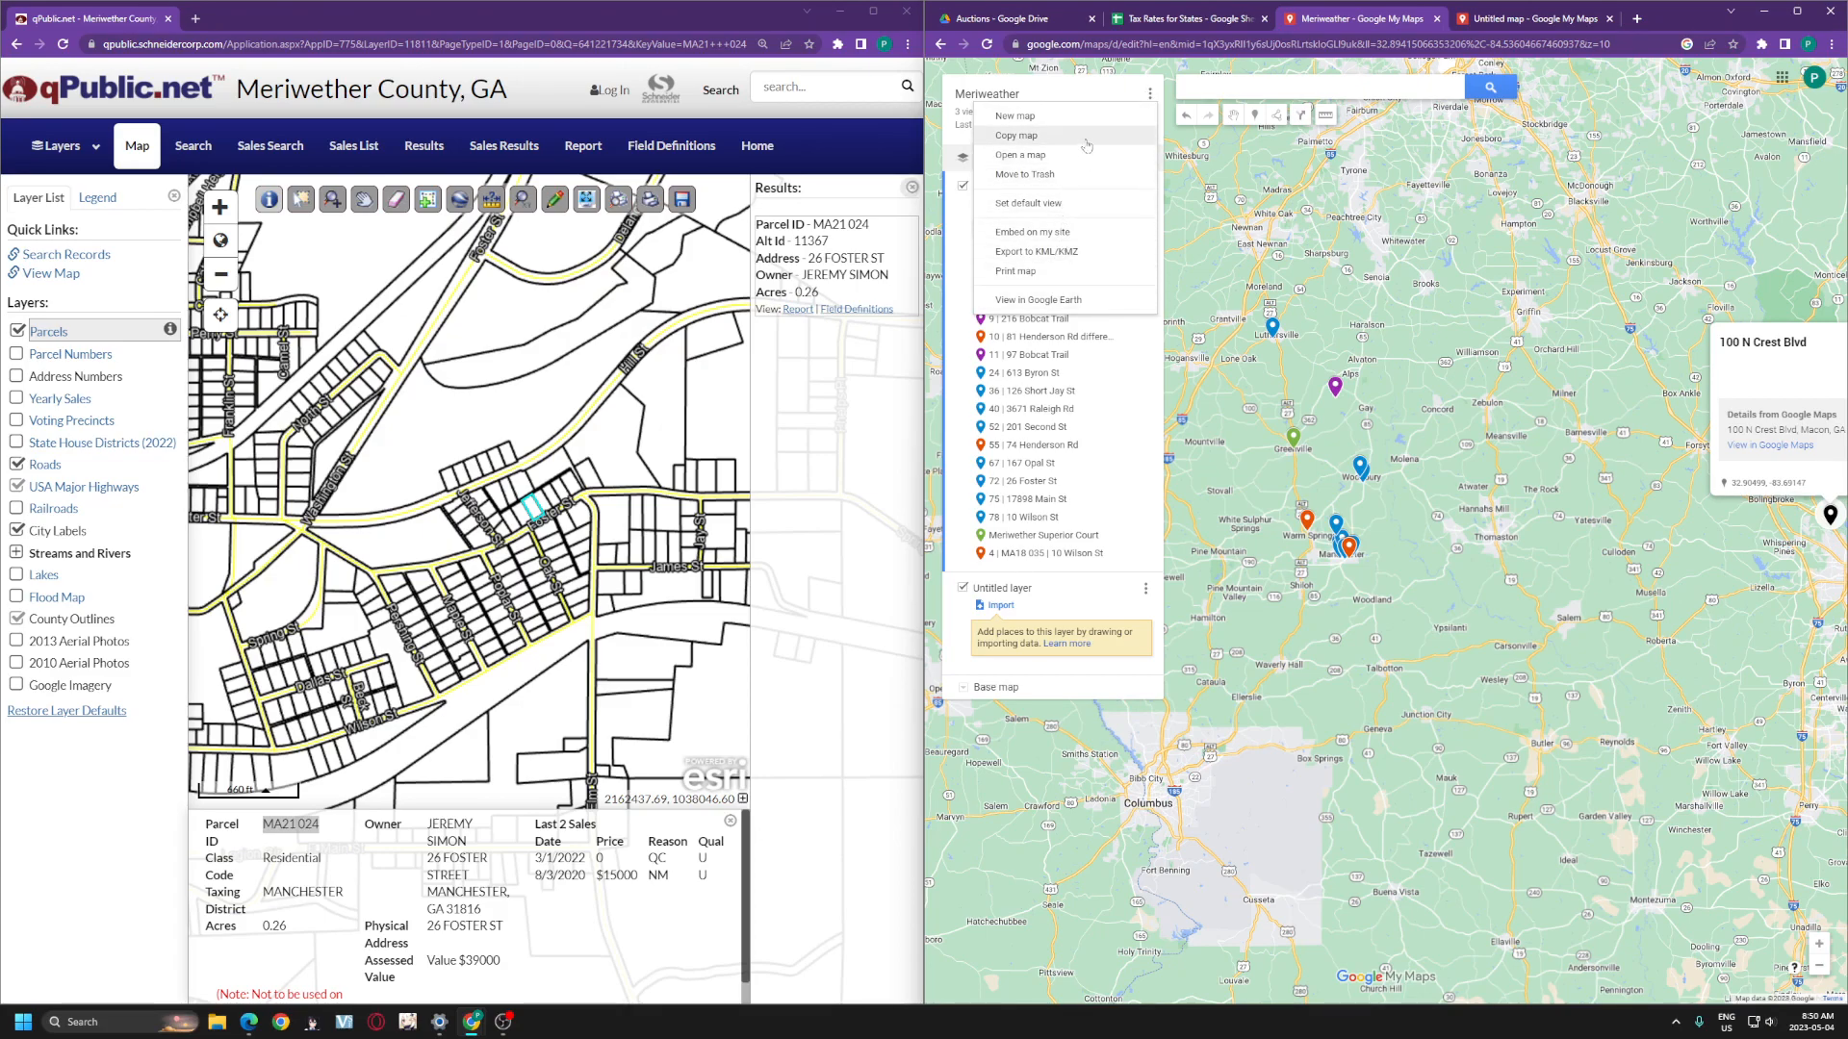
click(958, 149)
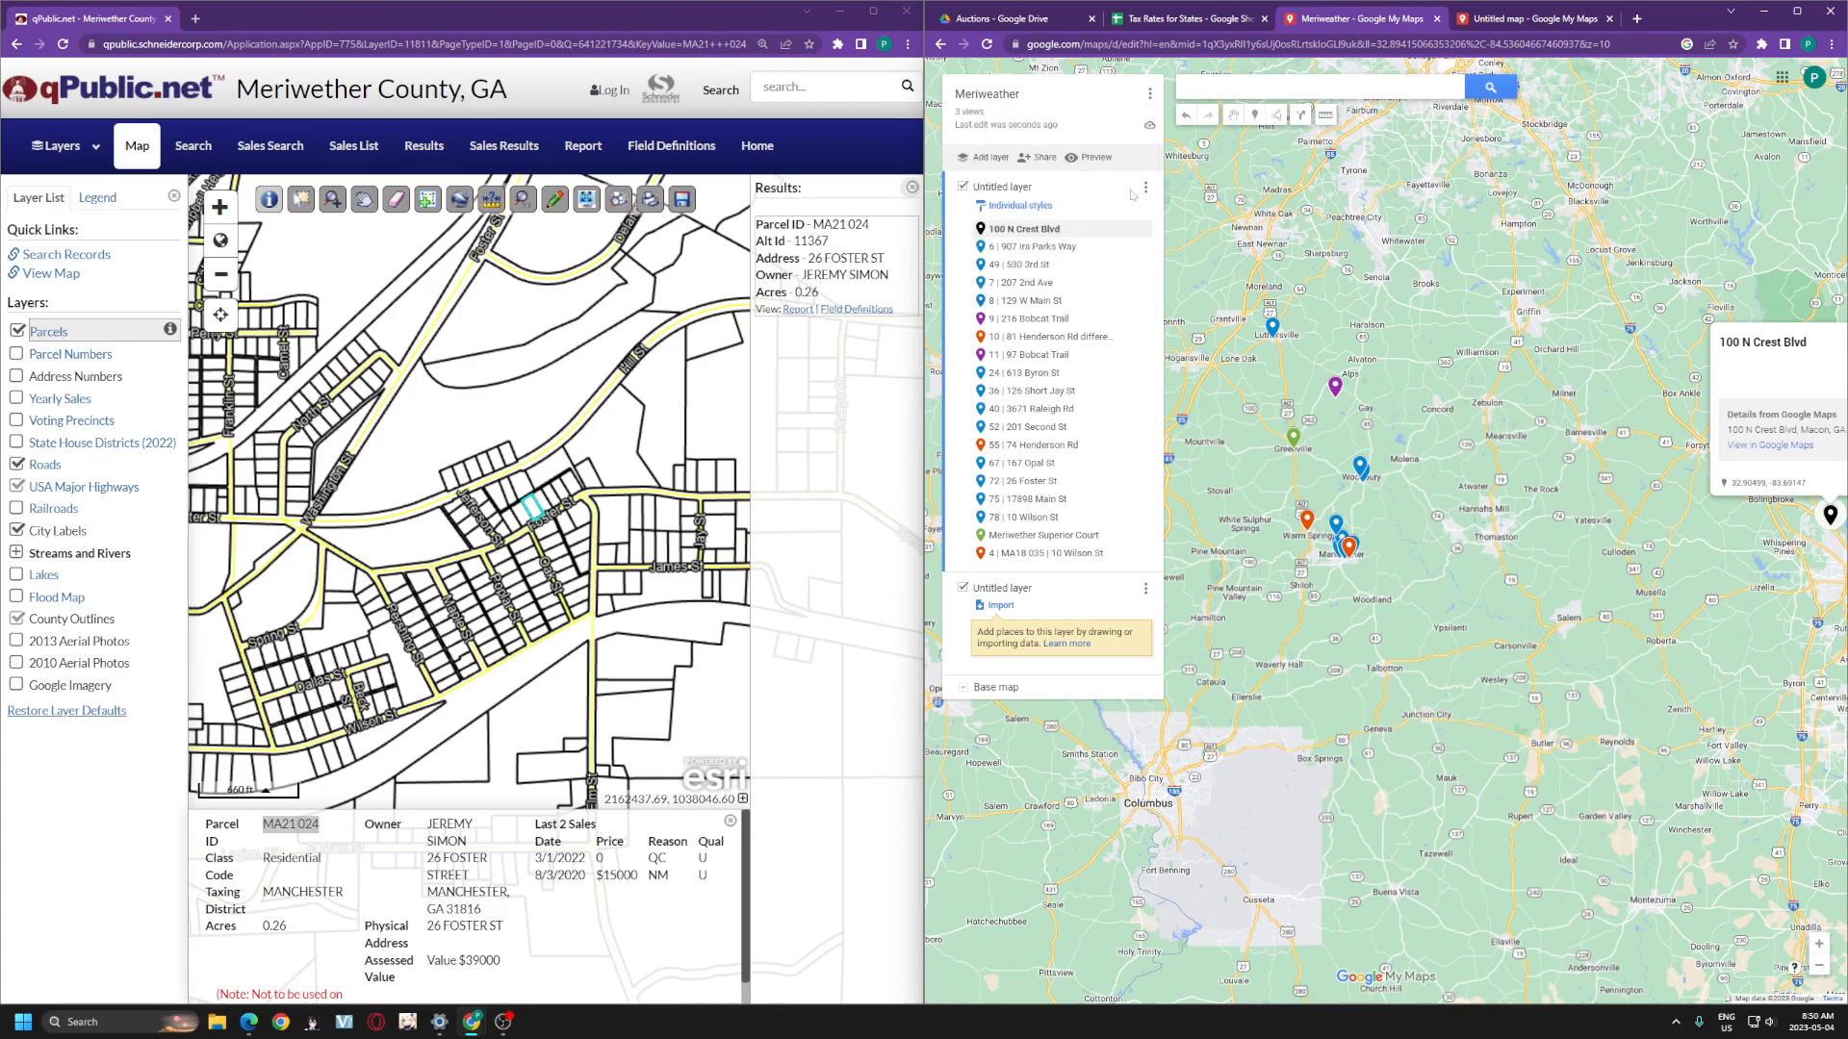
click(1145, 189)
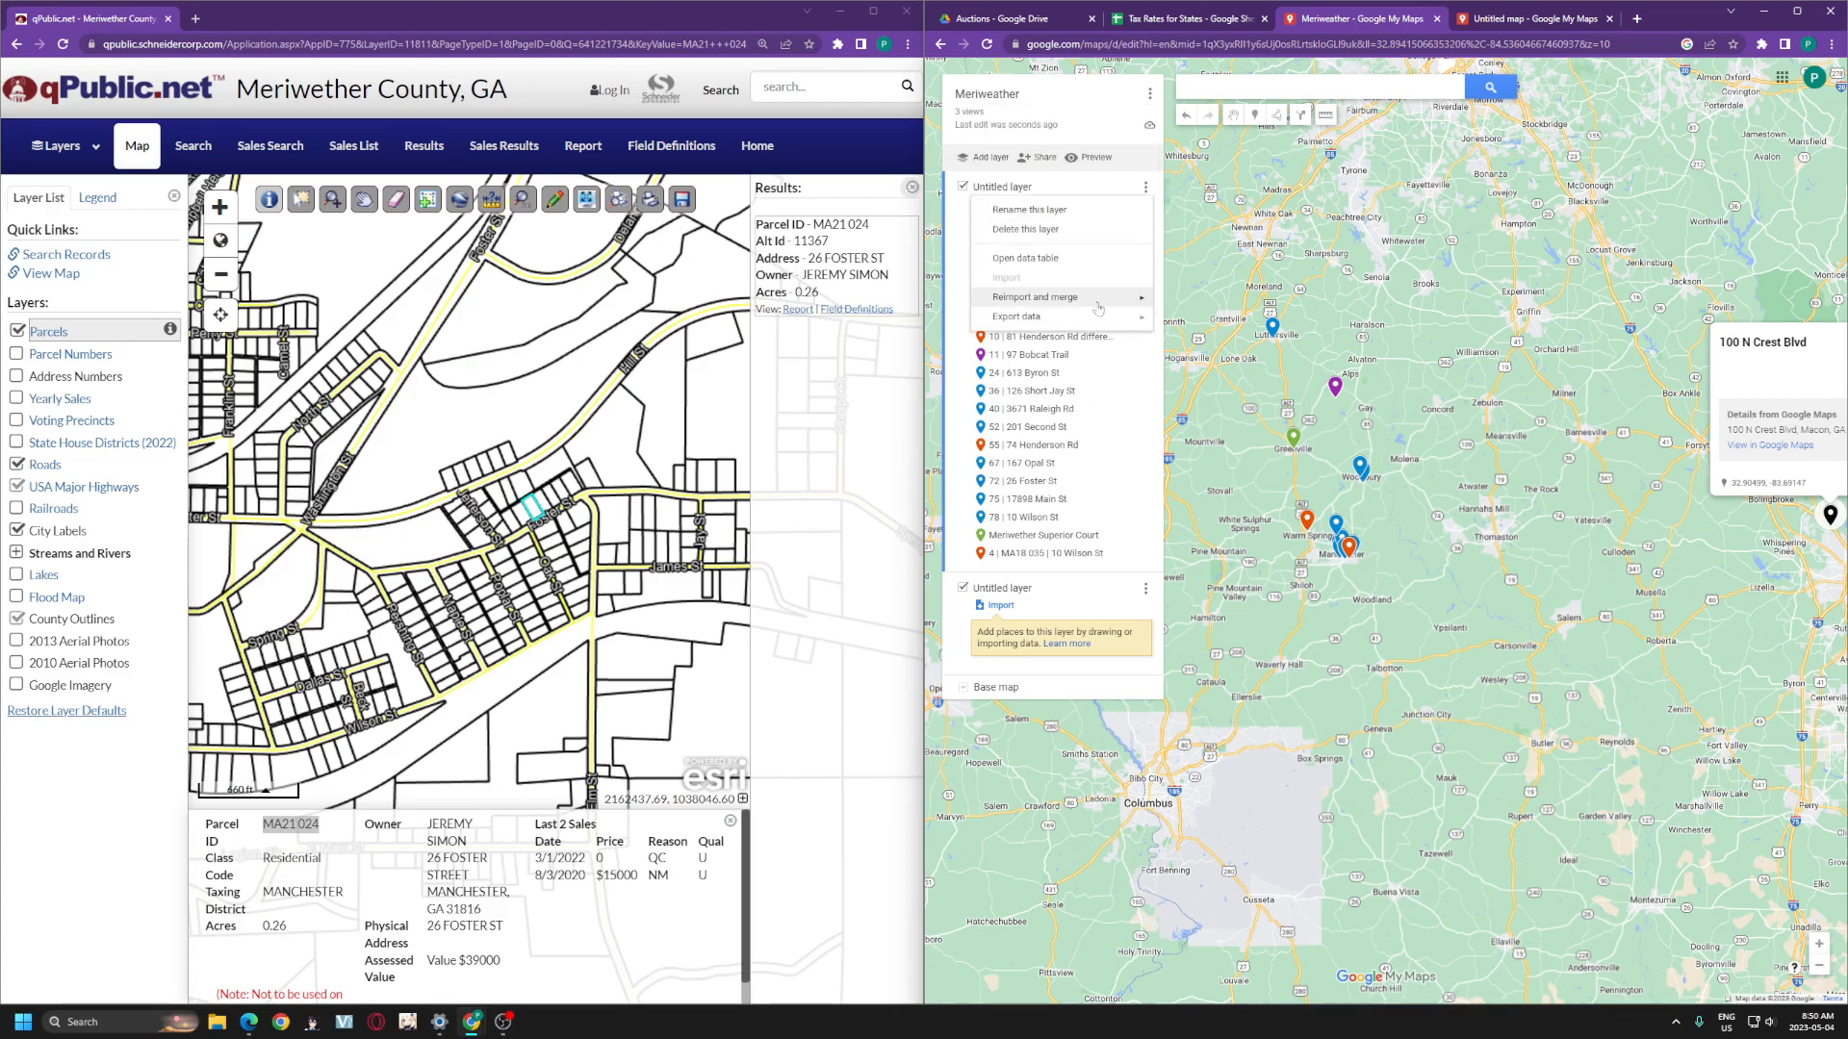
mouse_move(1088, 320)
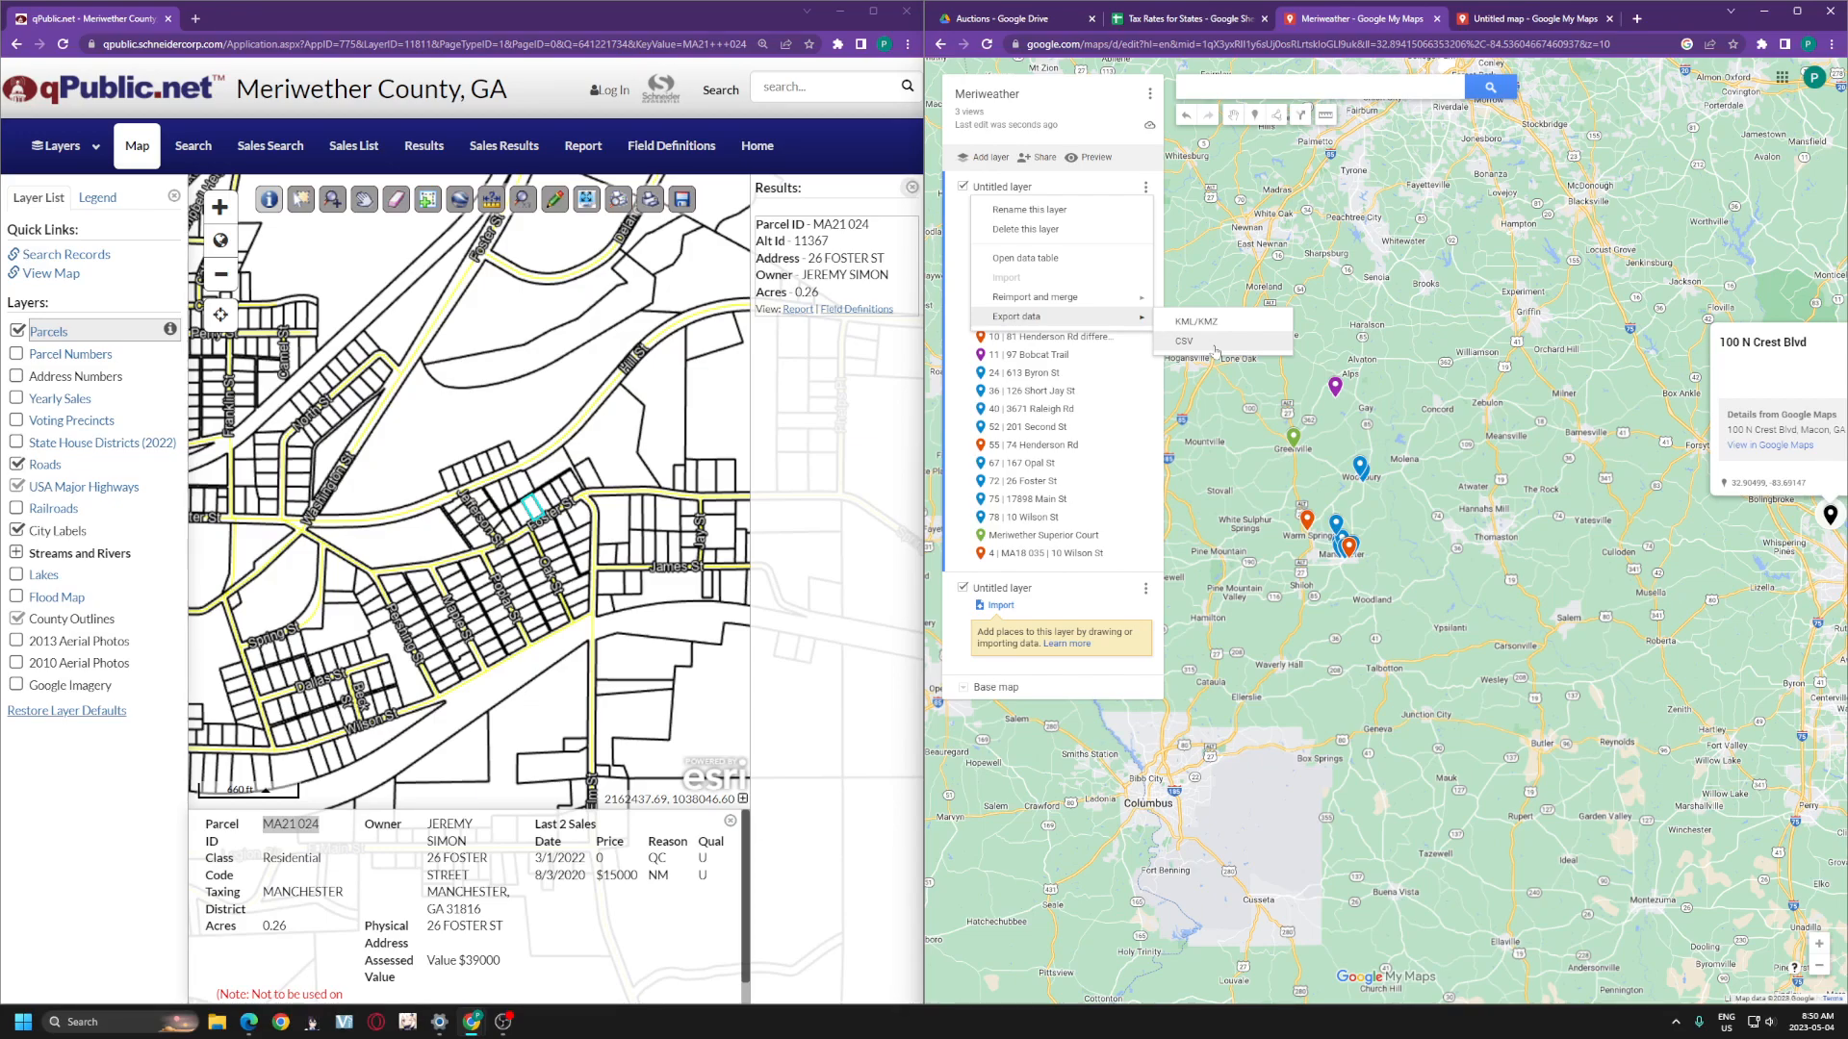
key(ctrl+plus)
key(ctrl+plus)
key(ctrl+plus)
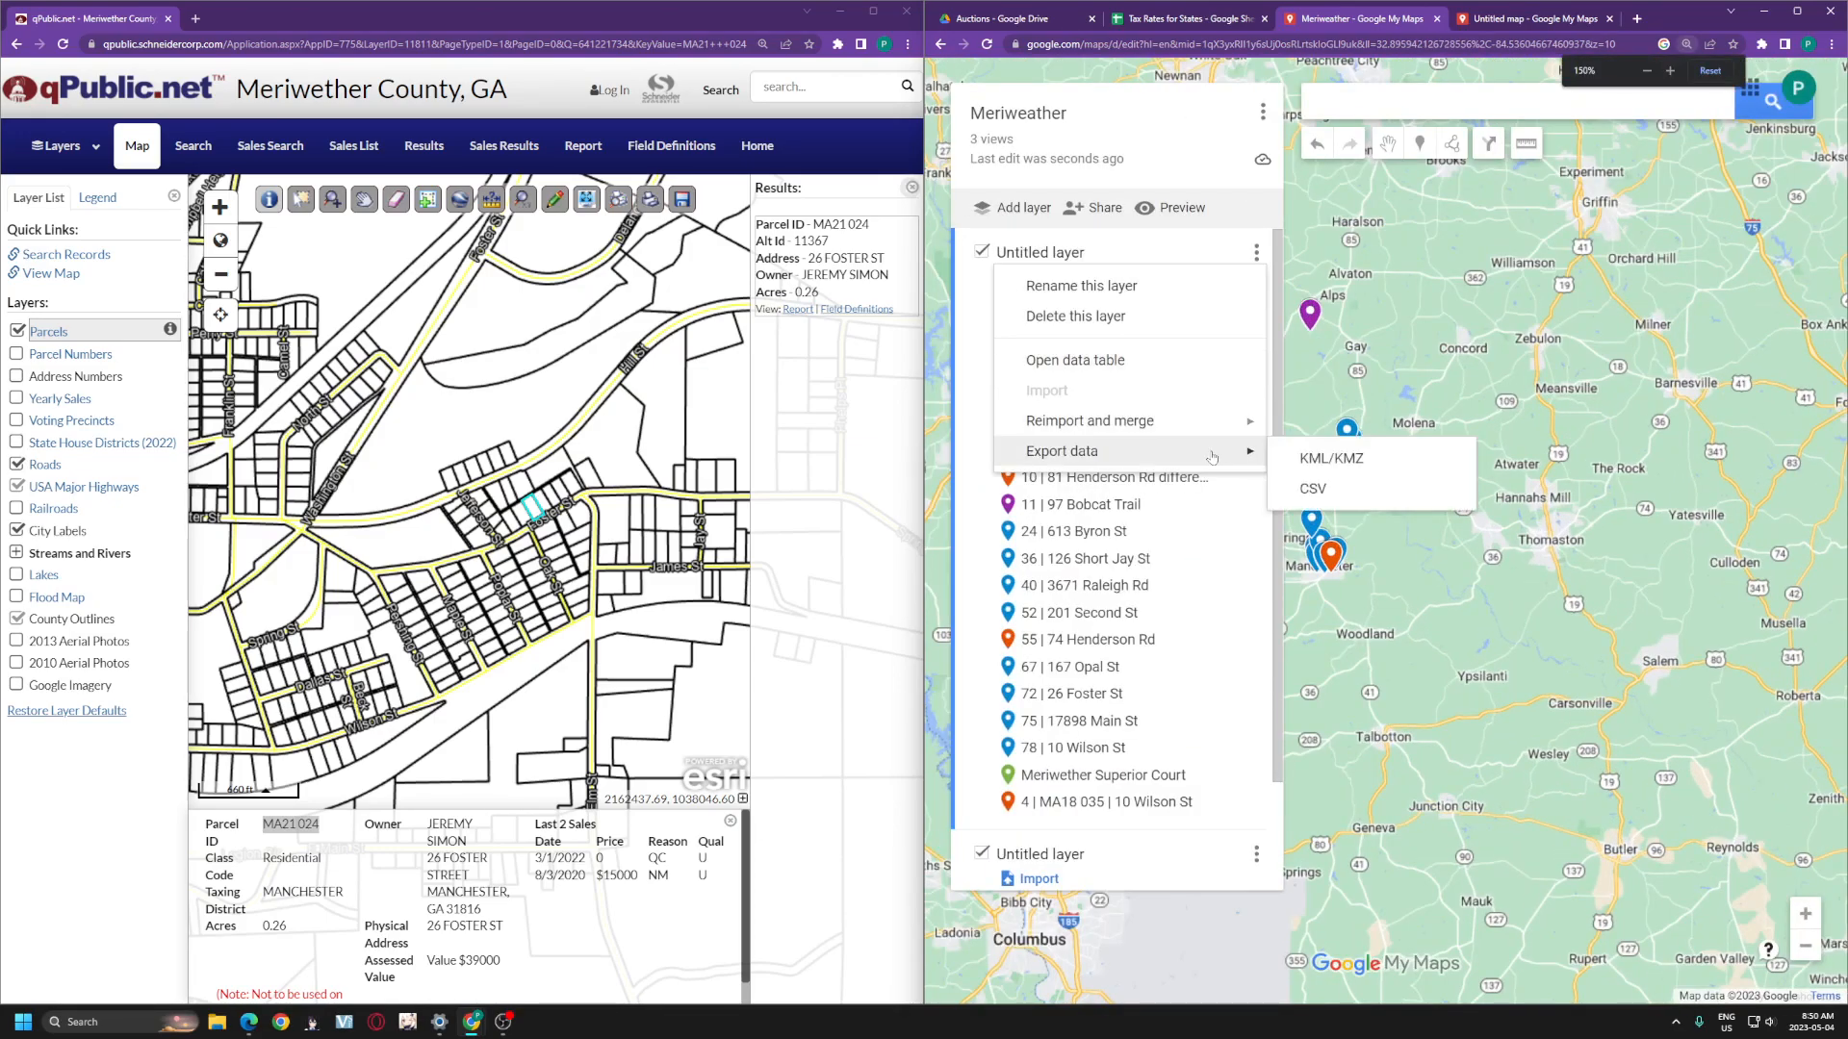
click(1363, 489)
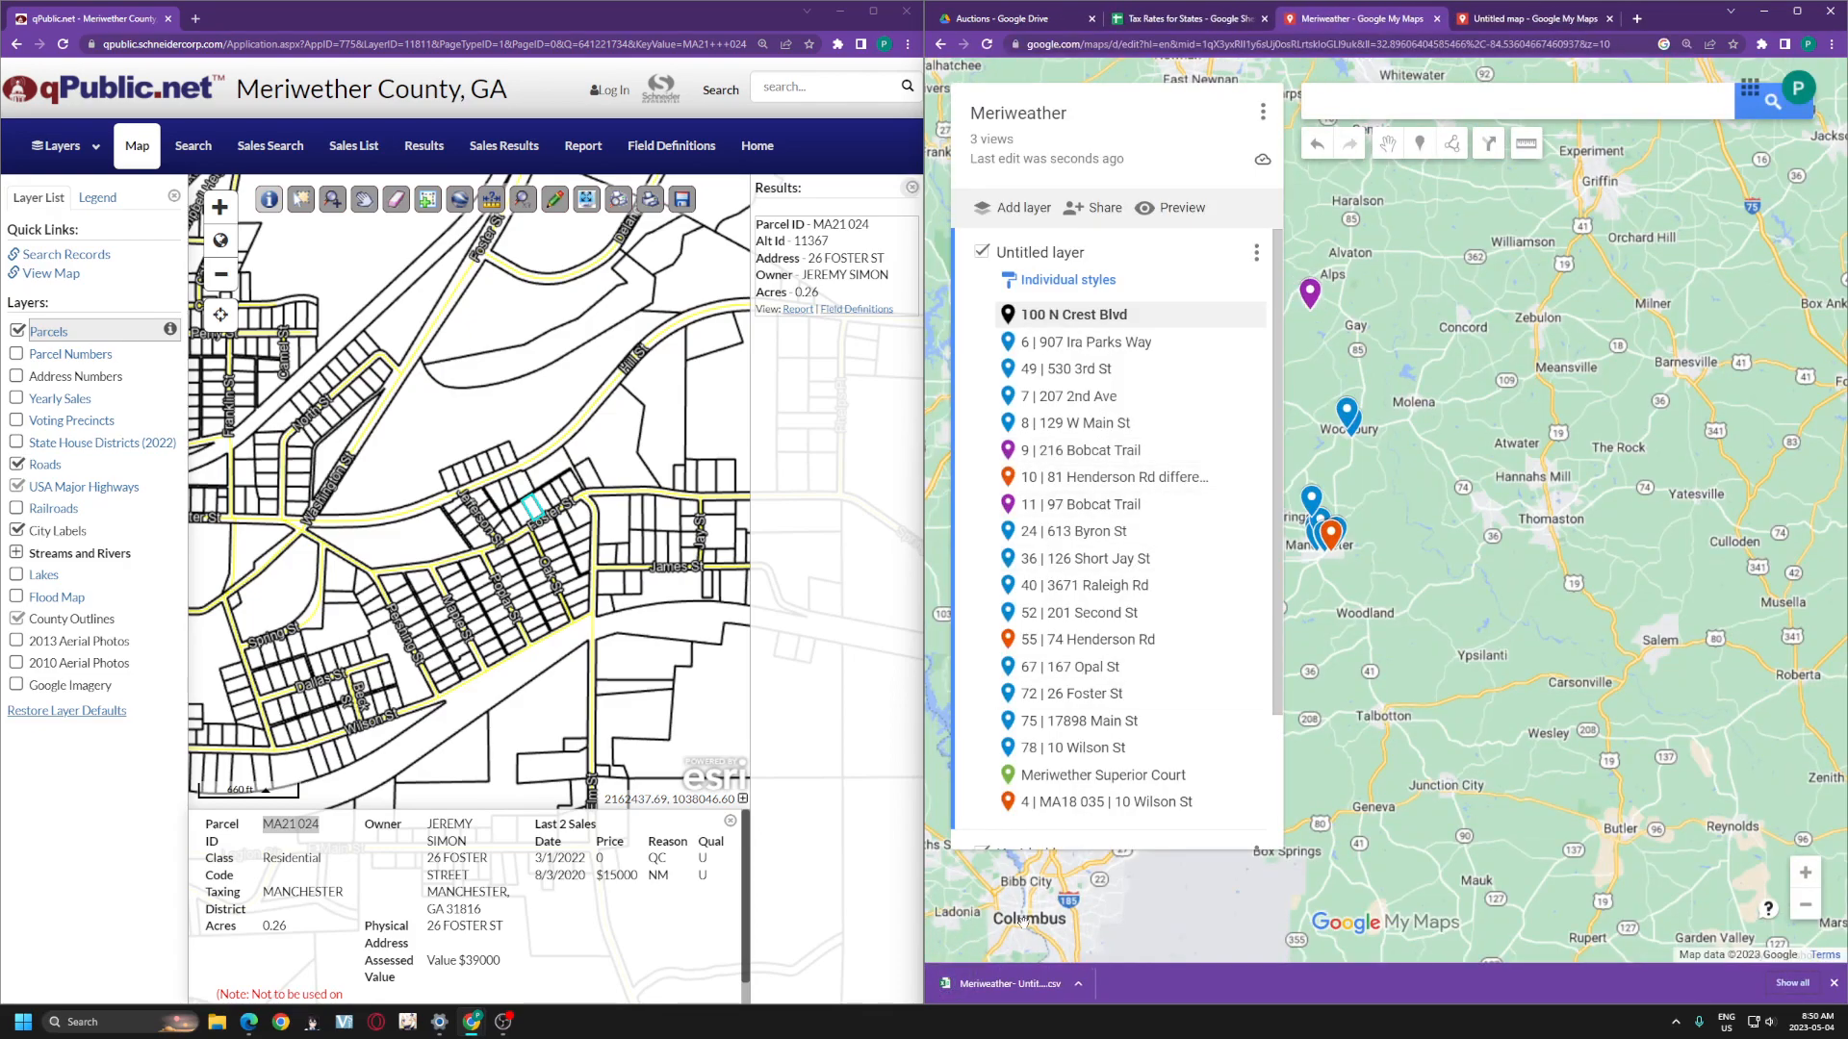
double_click(1691, 21)
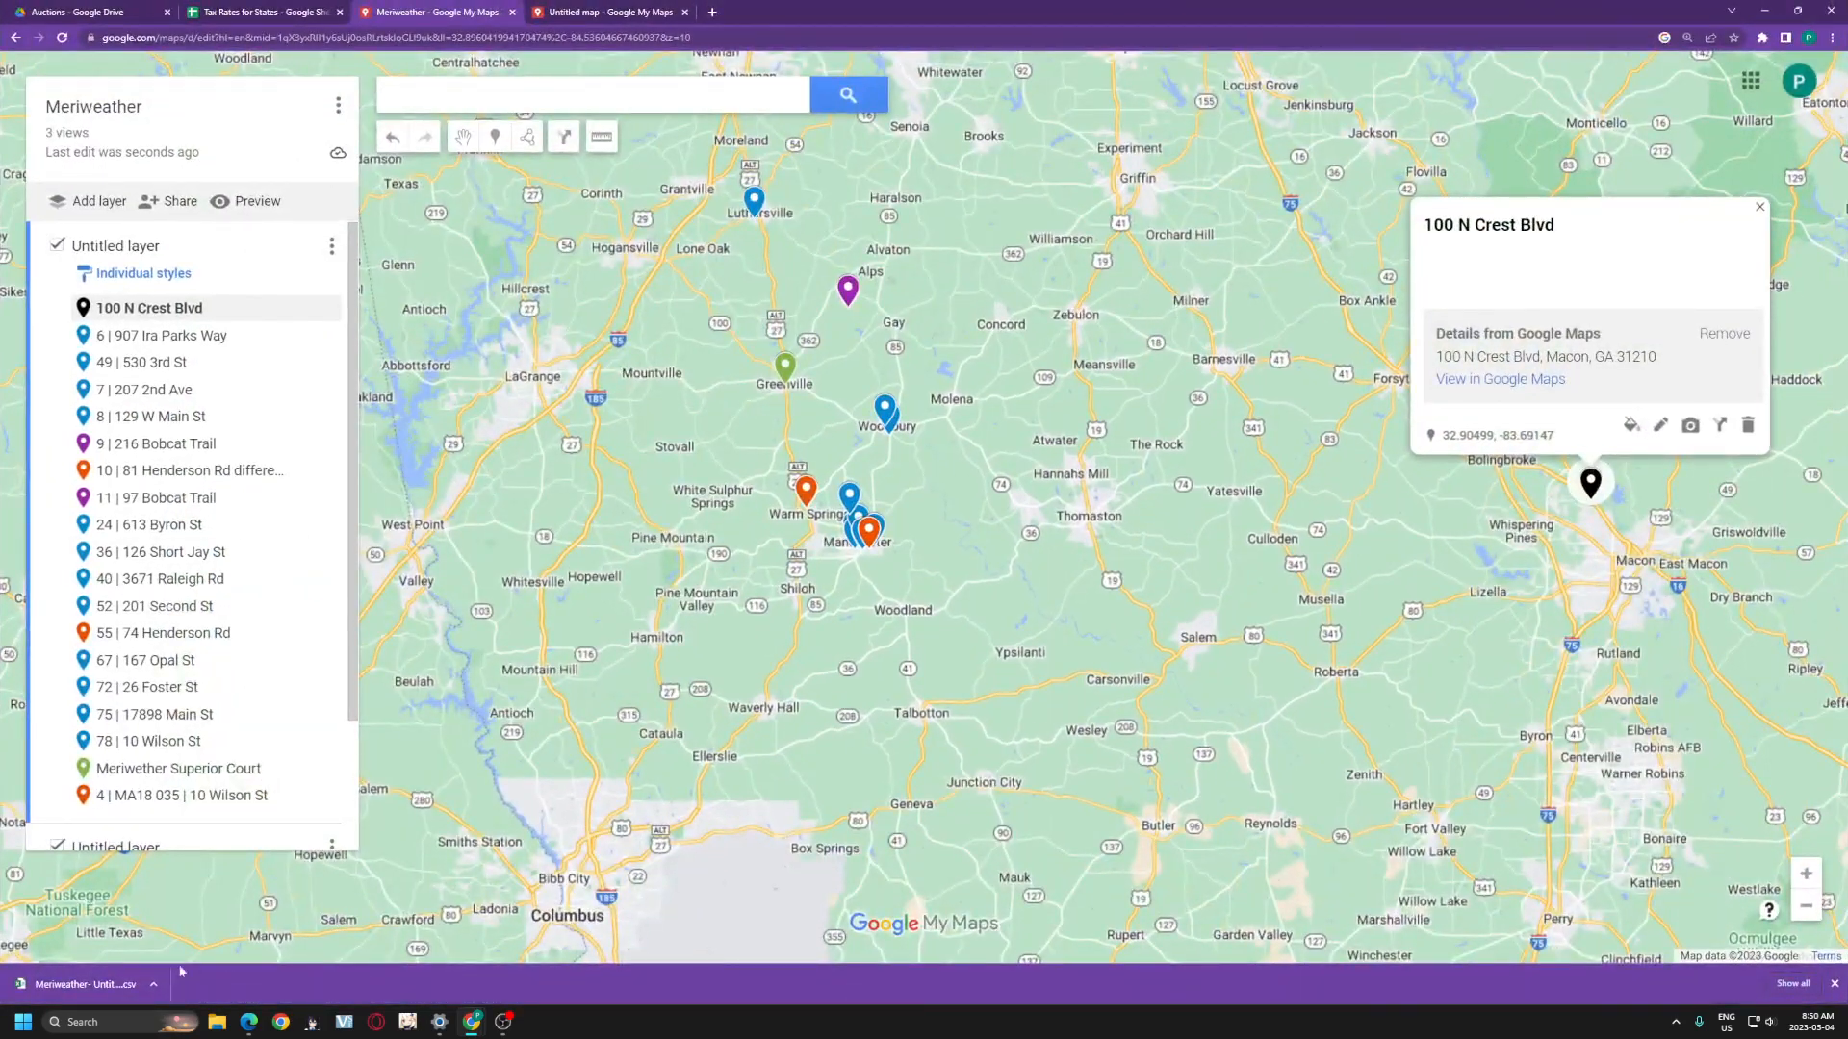
- Open the downloaded CSV in Excel, widen columns A and B, and copy the coordinates in A2:A20
click(85, 984)
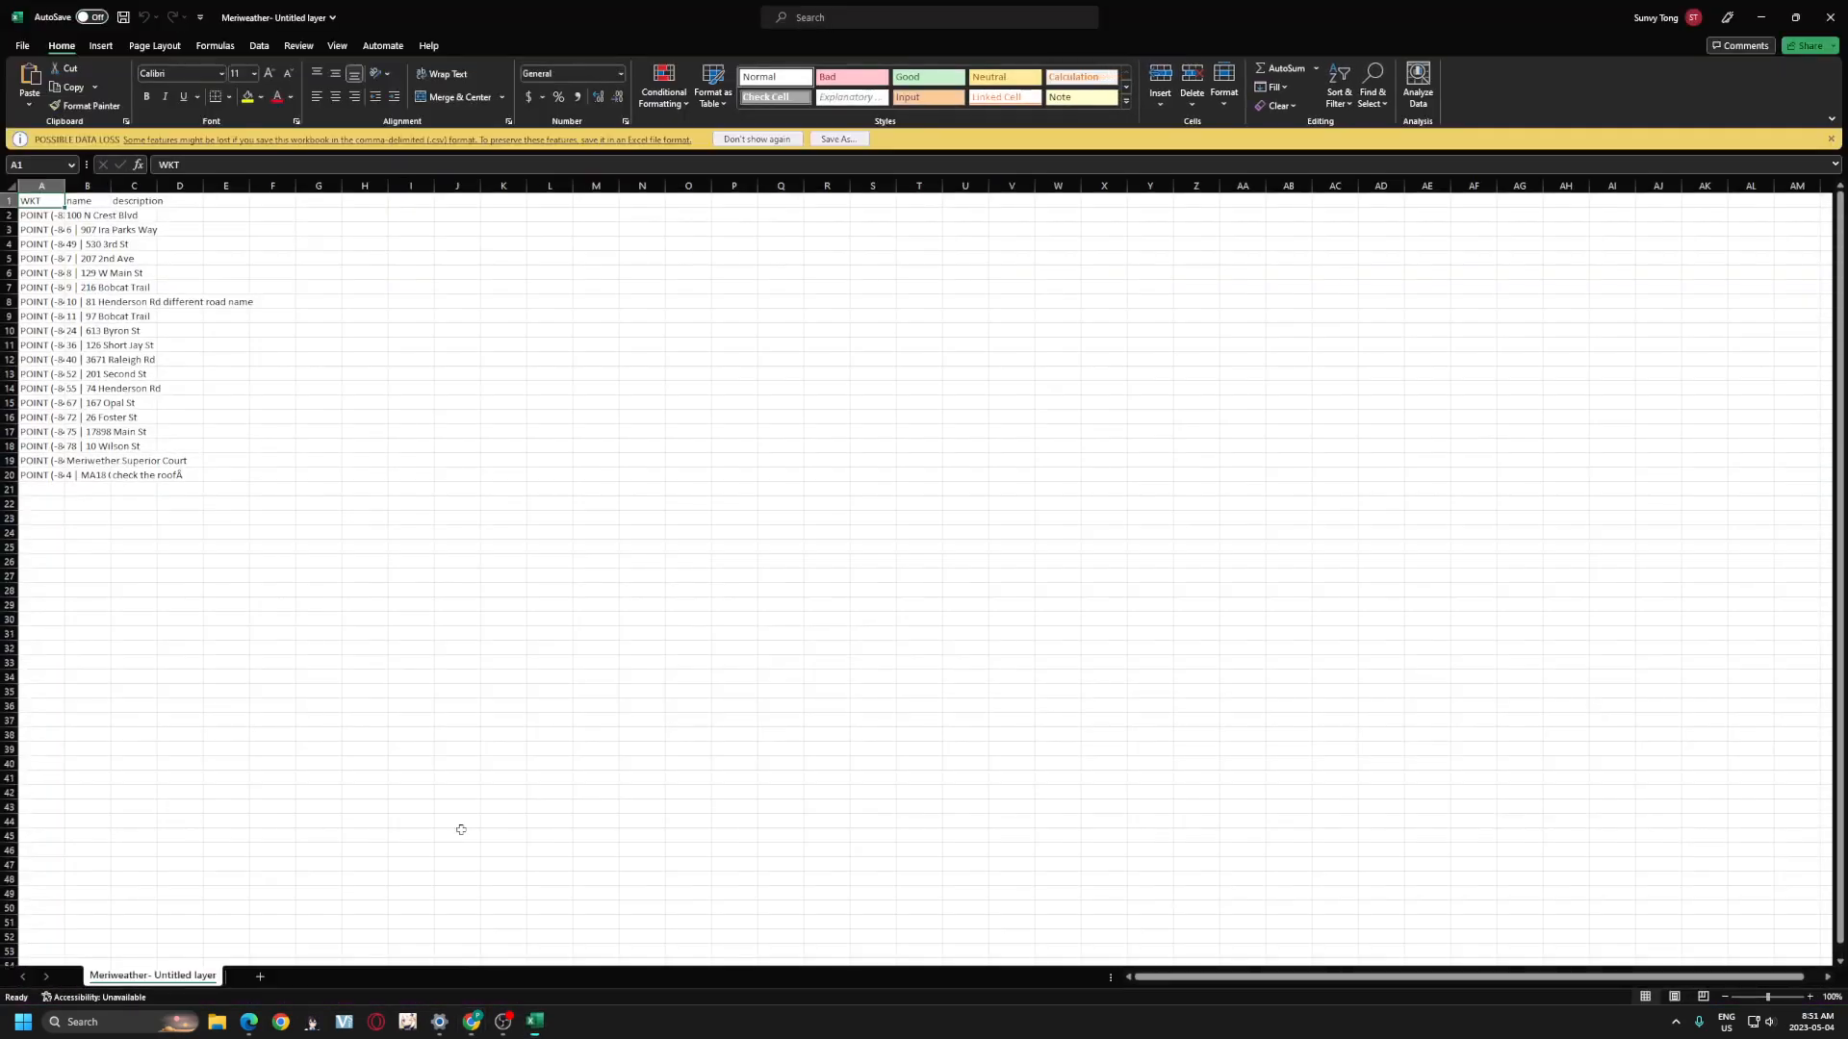
drag(63, 187, 565, 190)
drag(172, 214, 211, 479)
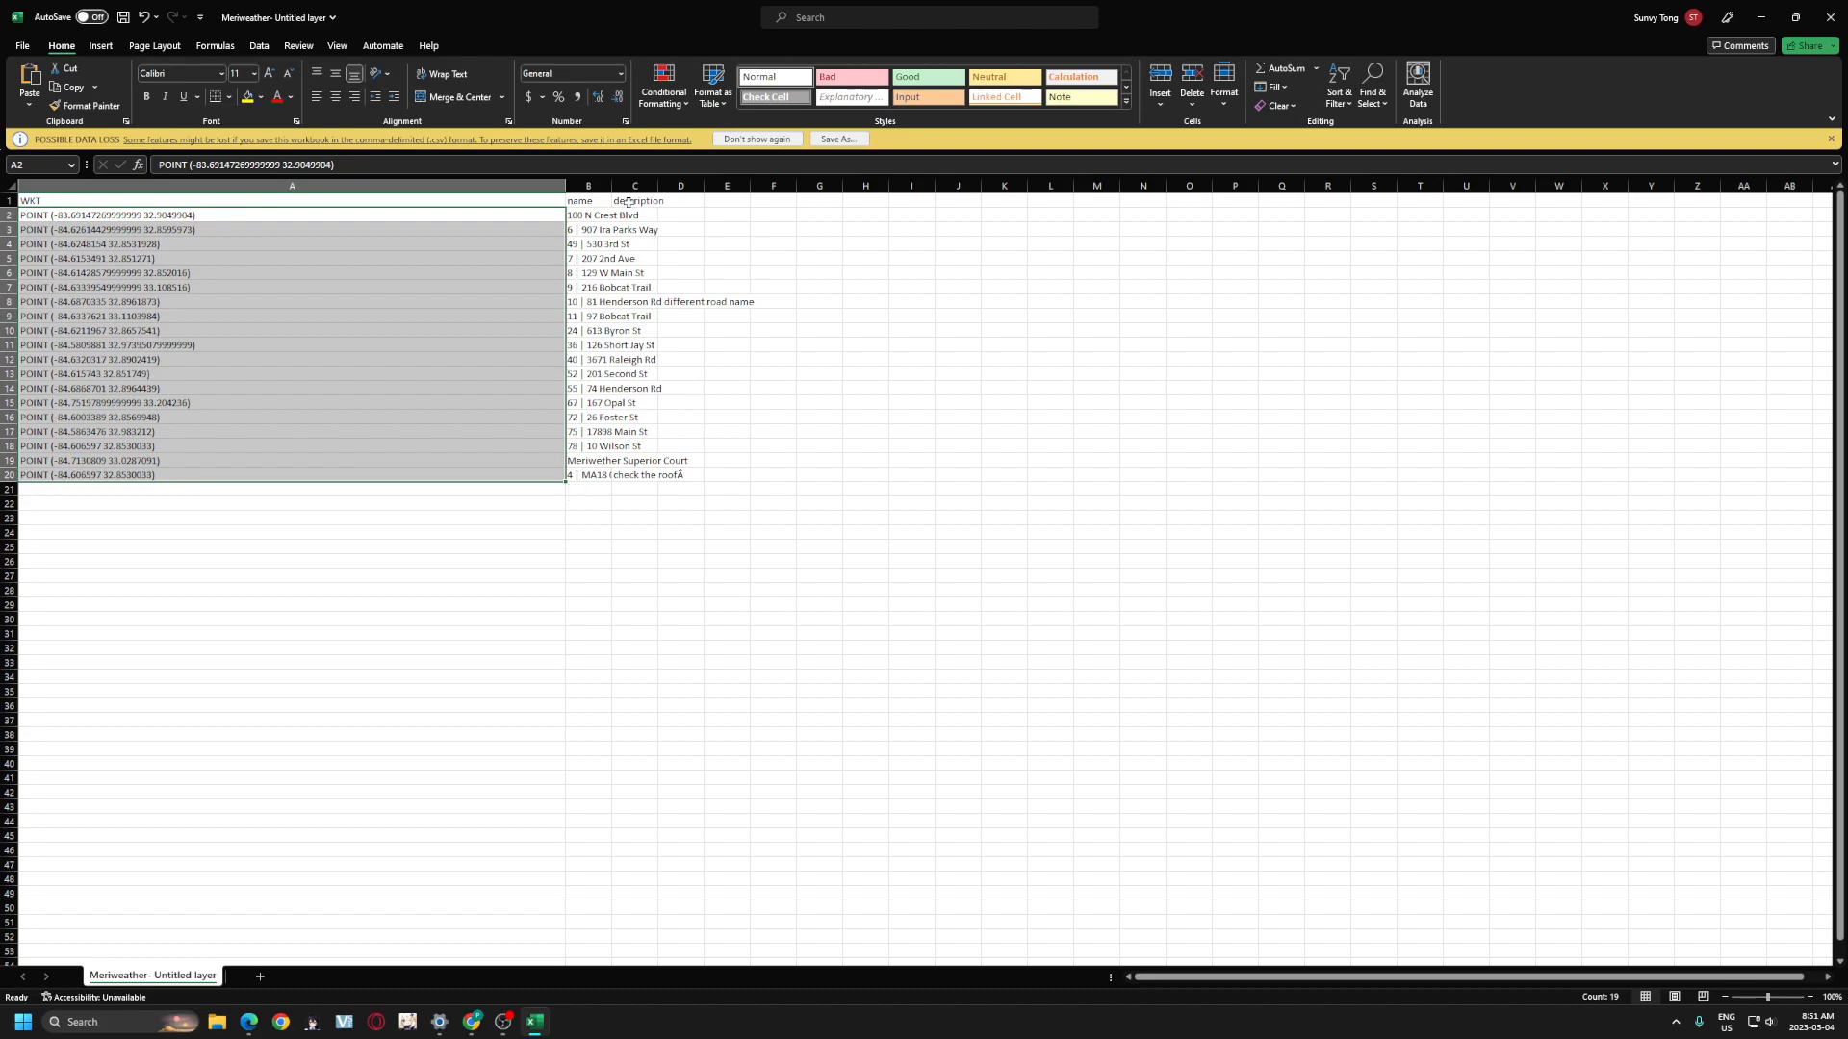
drag(598, 213, 607, 478)
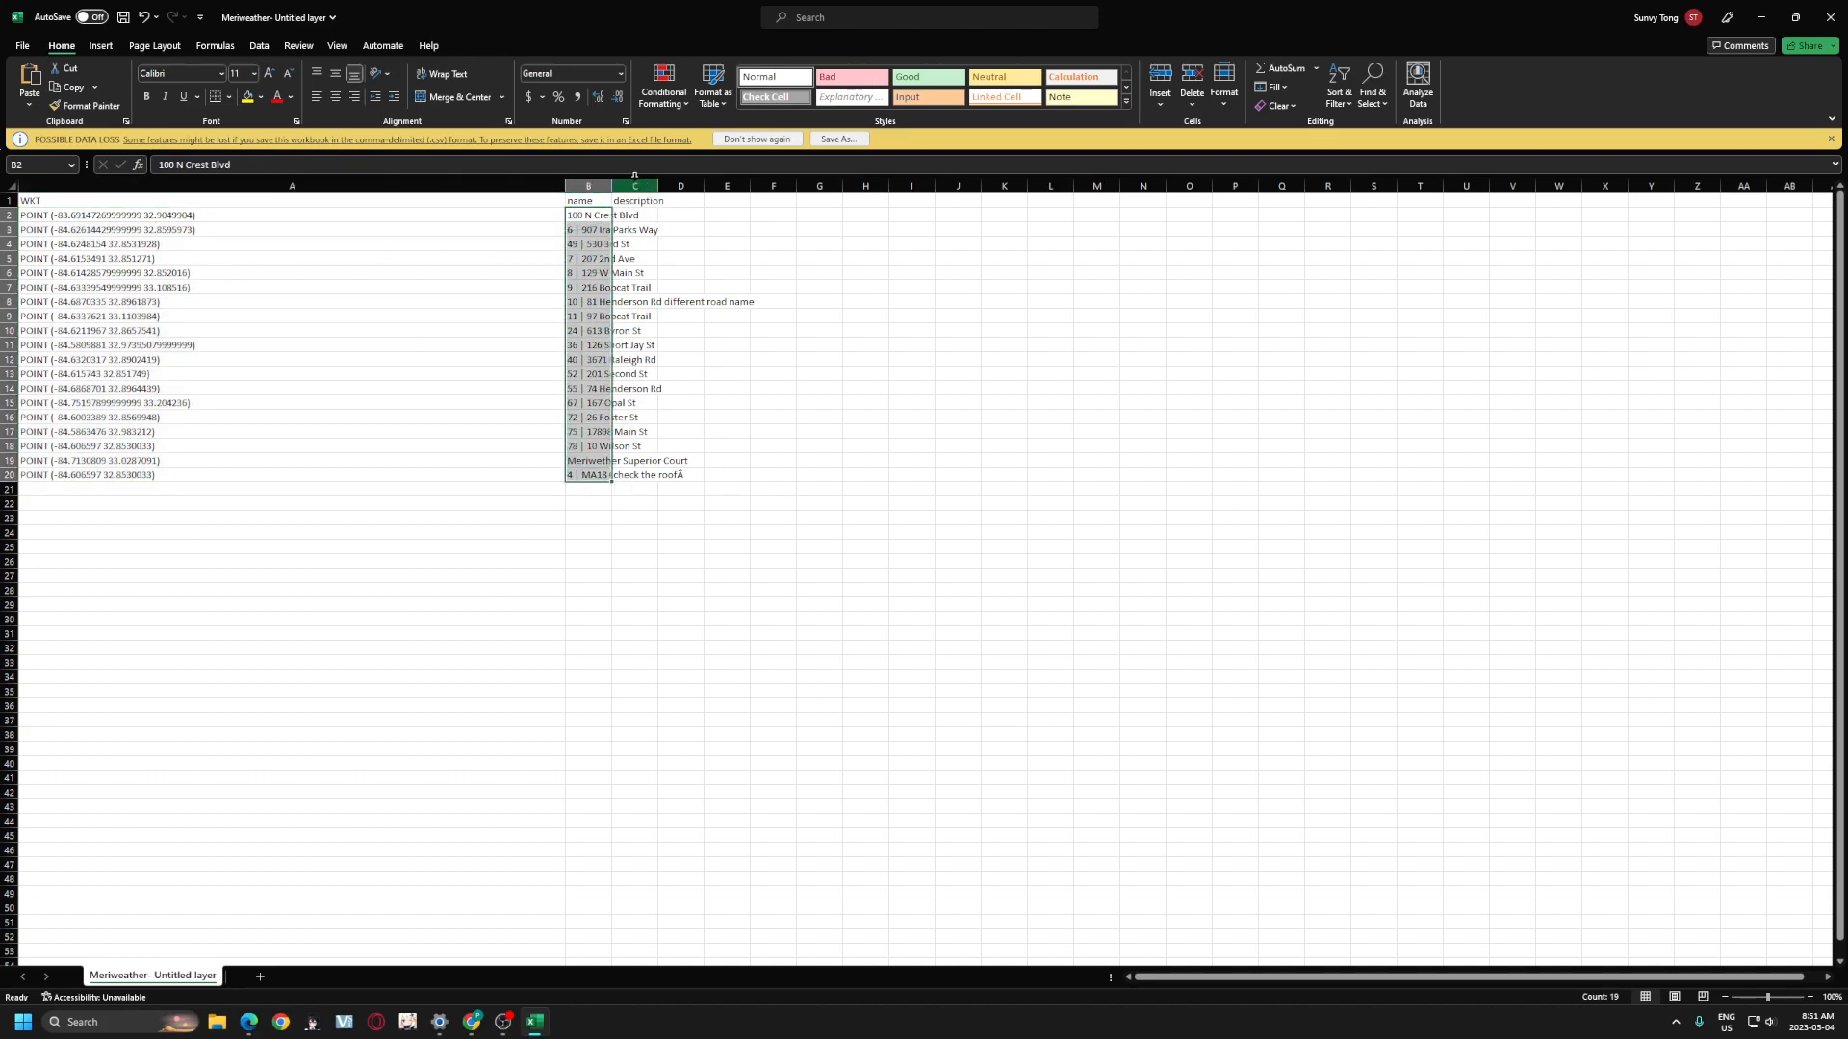
drag(641, 185, 768, 185)
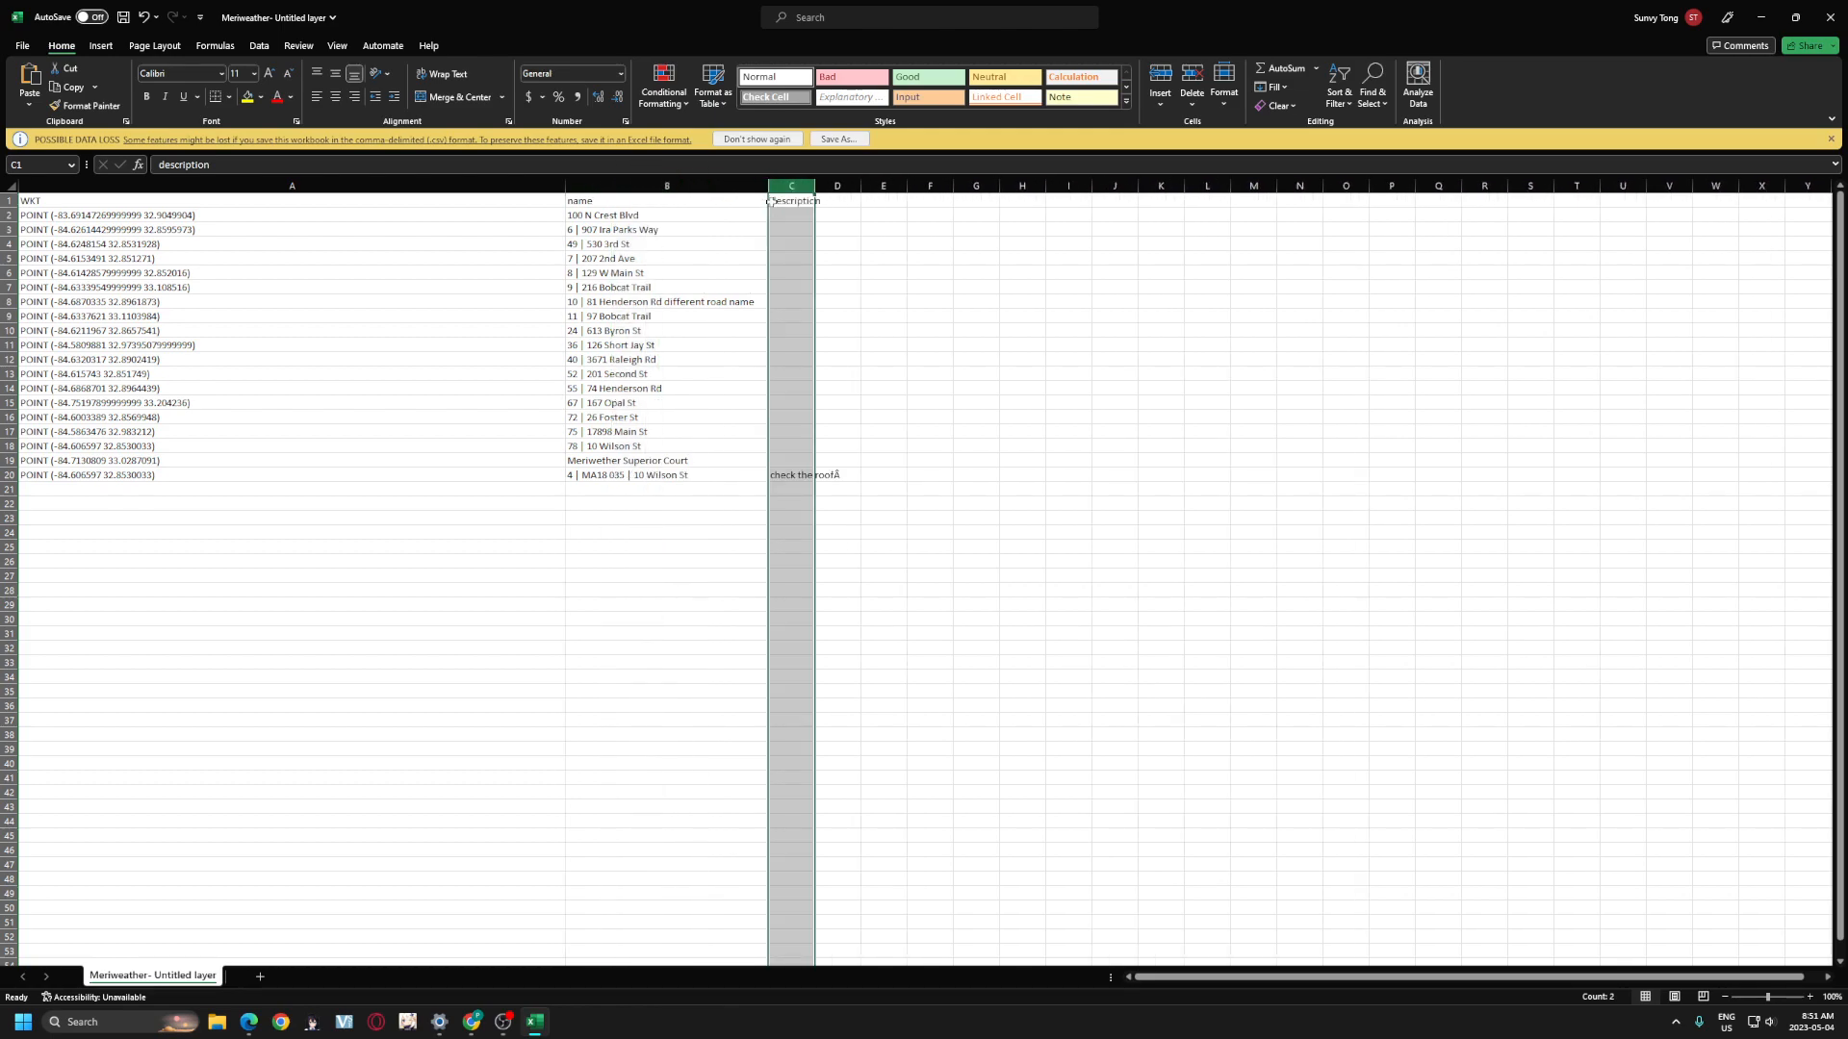
click(835, 525)
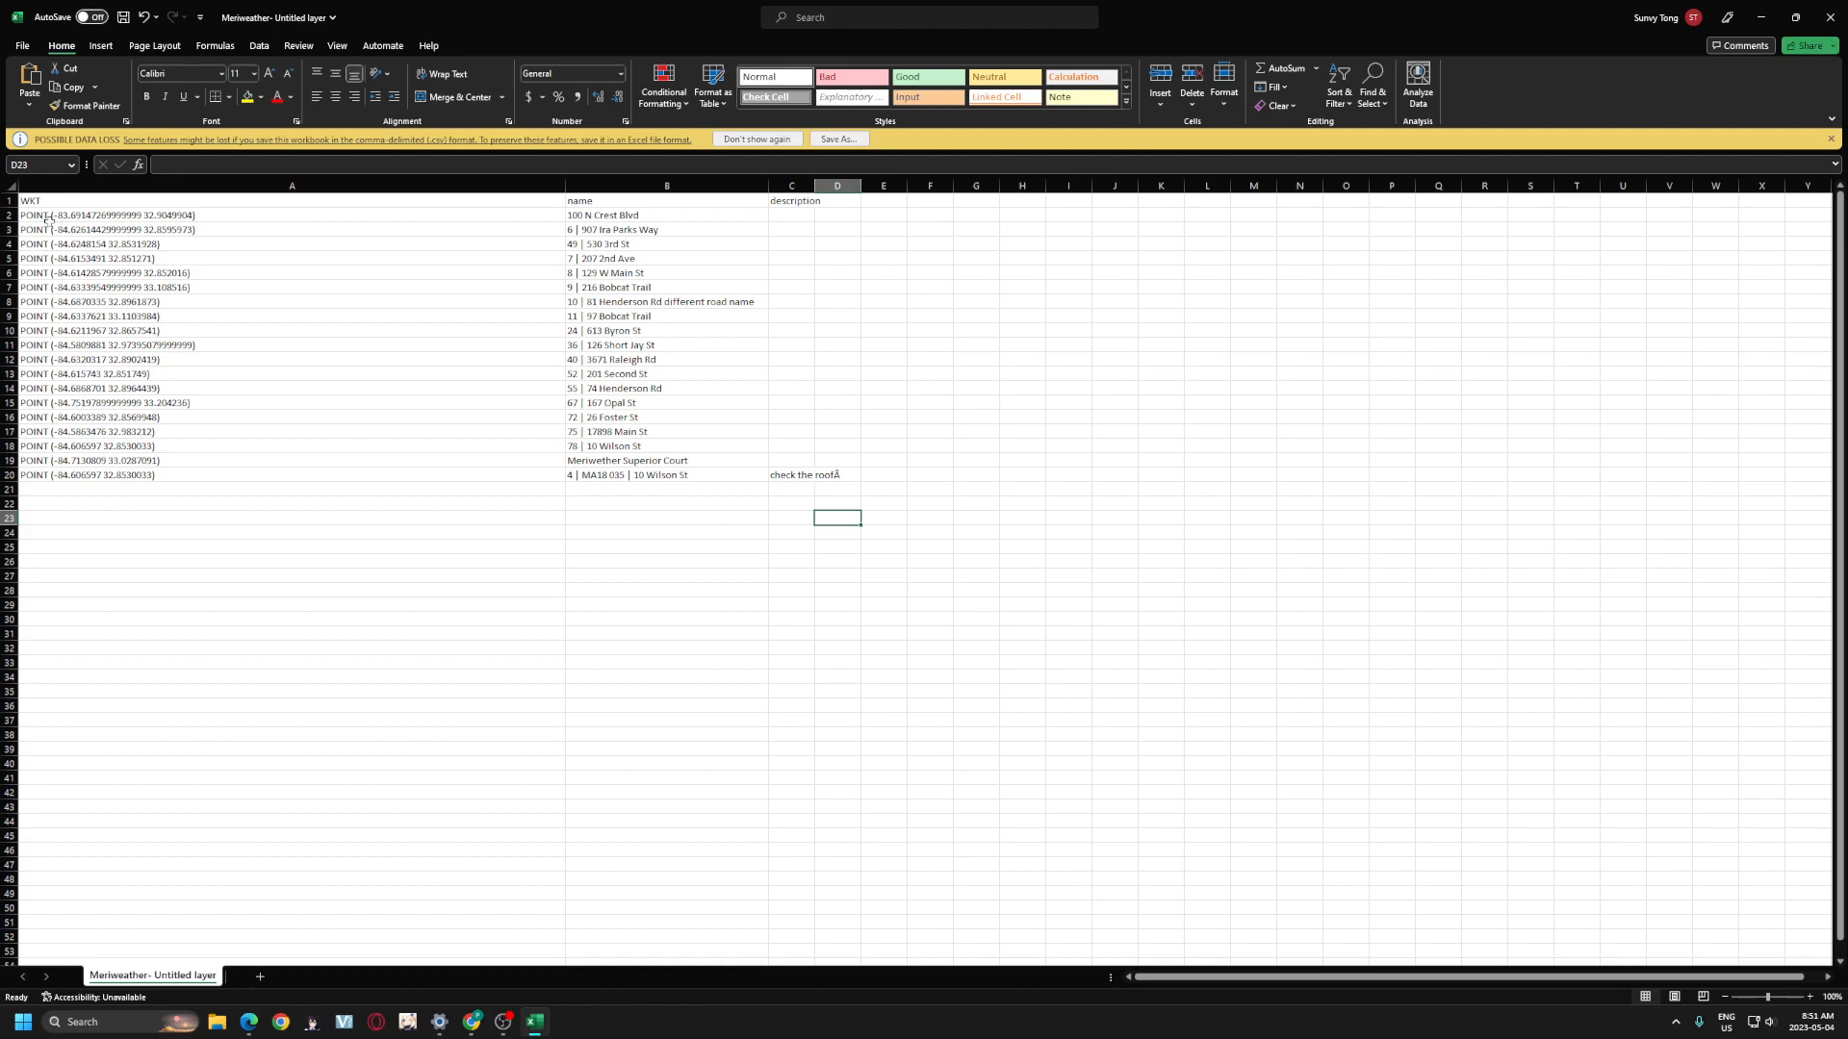
drag(48, 219, 176, 473)
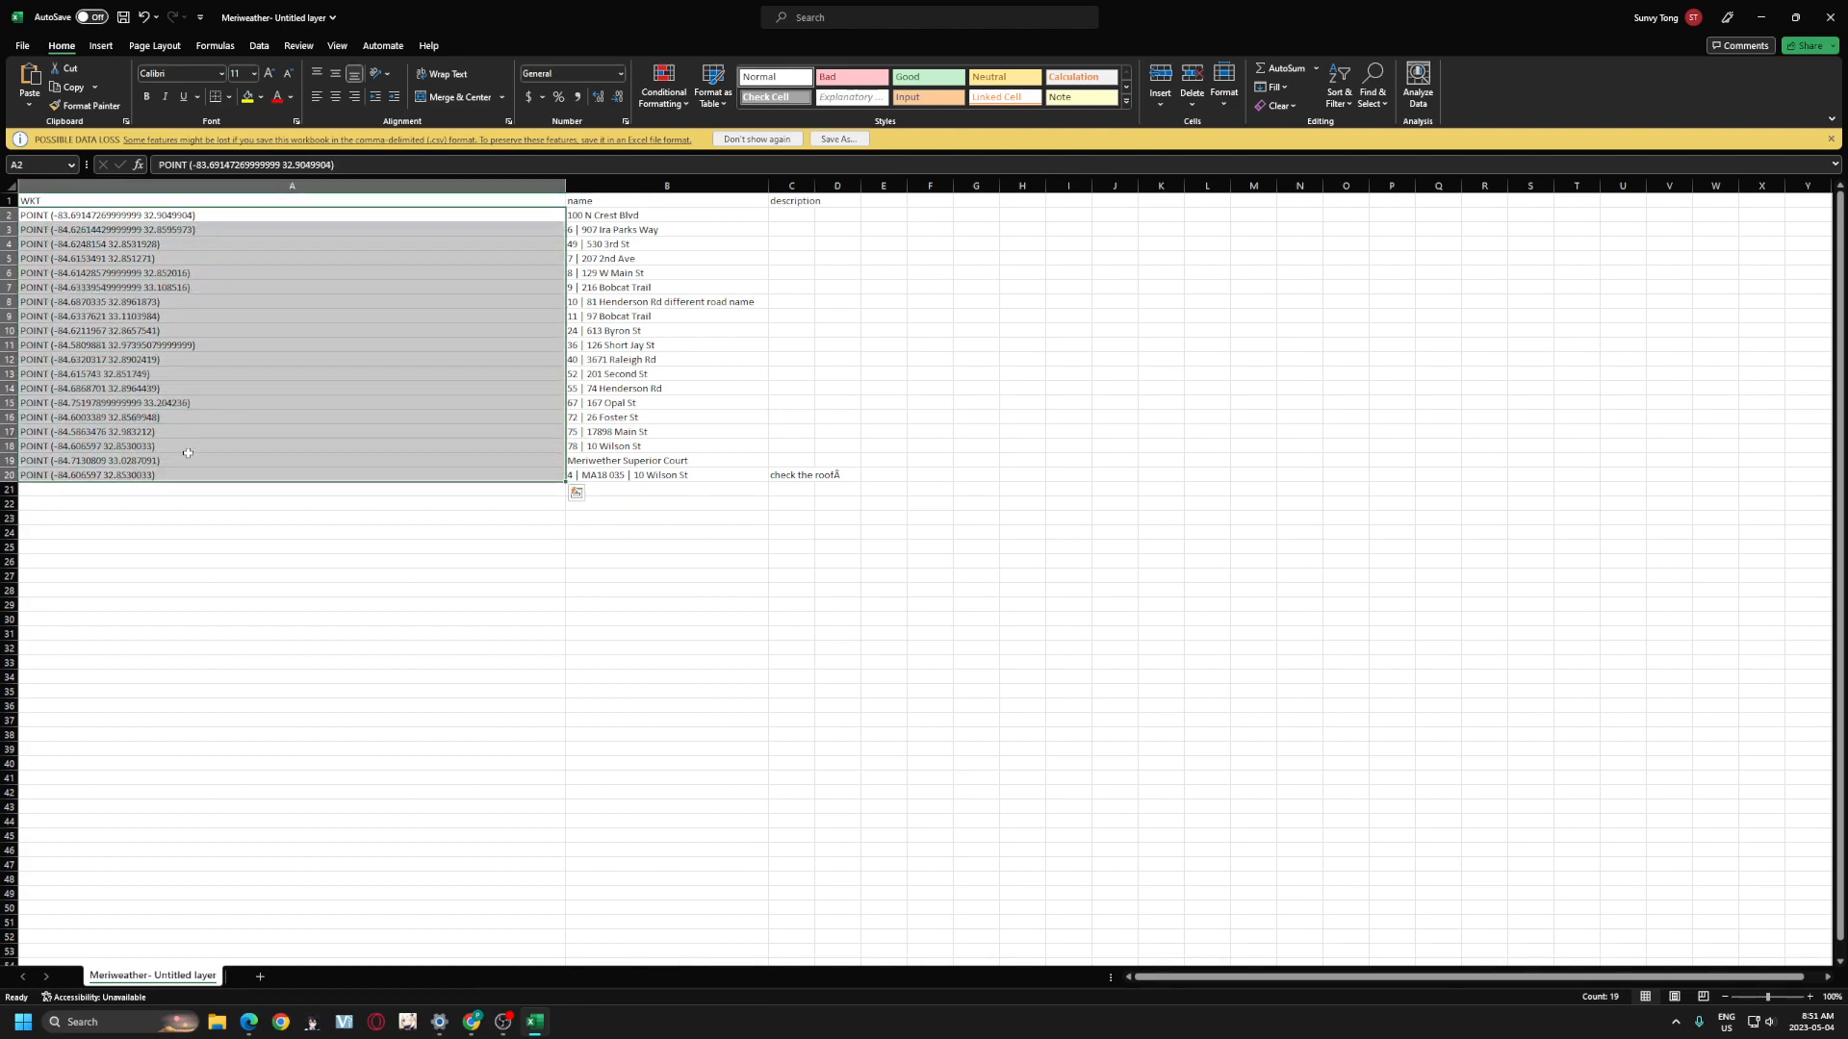
right_click(258, 378)
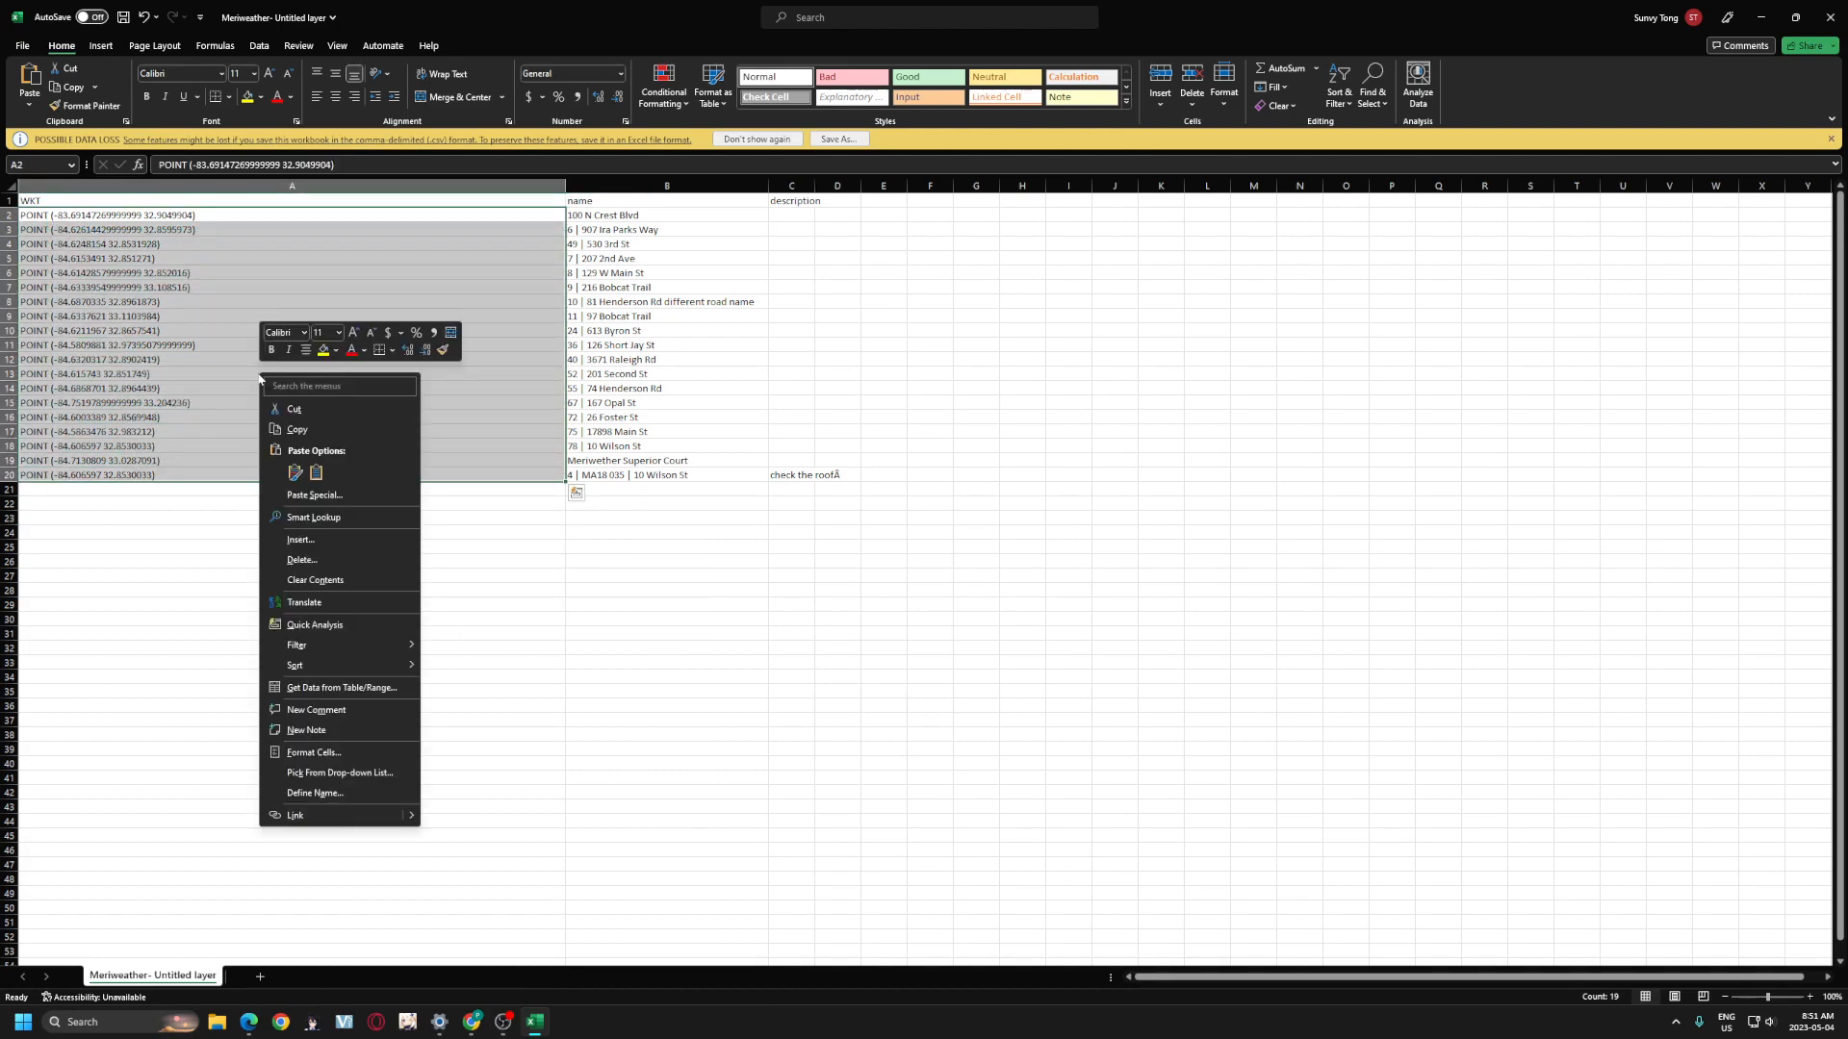
click(327, 433)
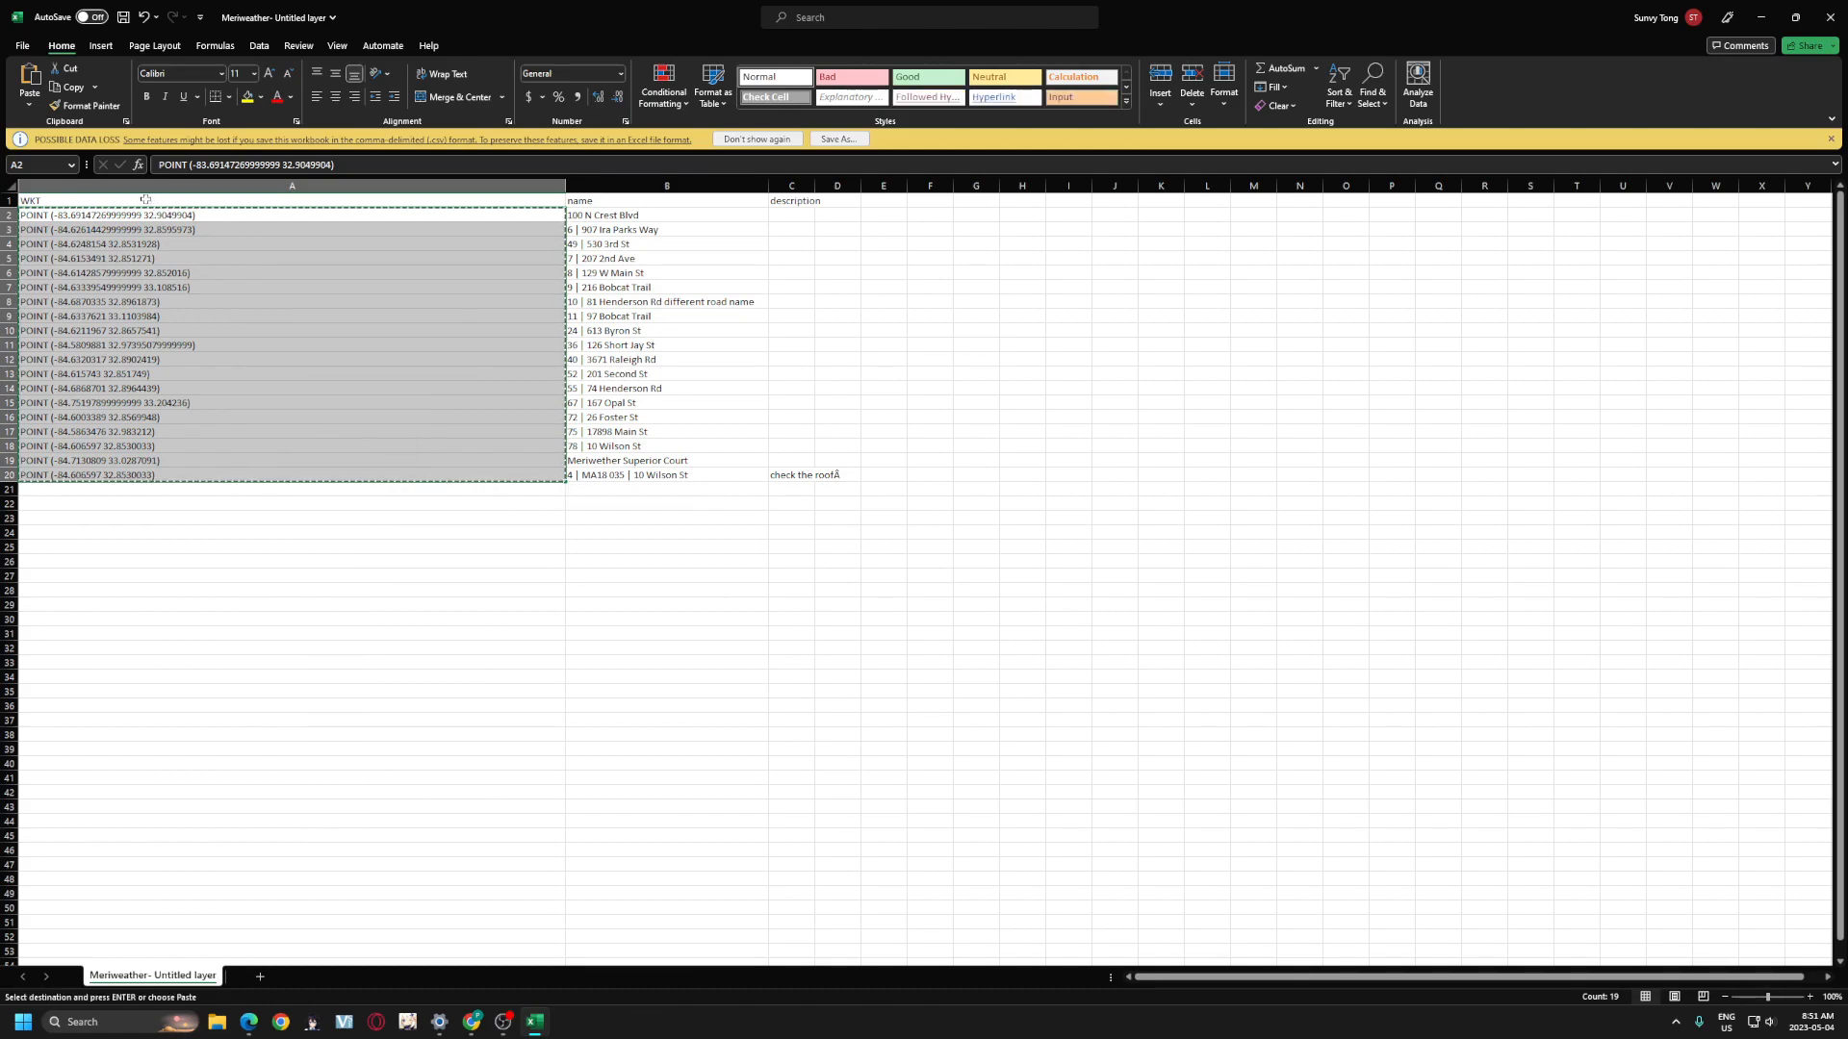
- Switch to the Check_List sheet of the Tax Rates for States spreadsheet
click(1769, 16)
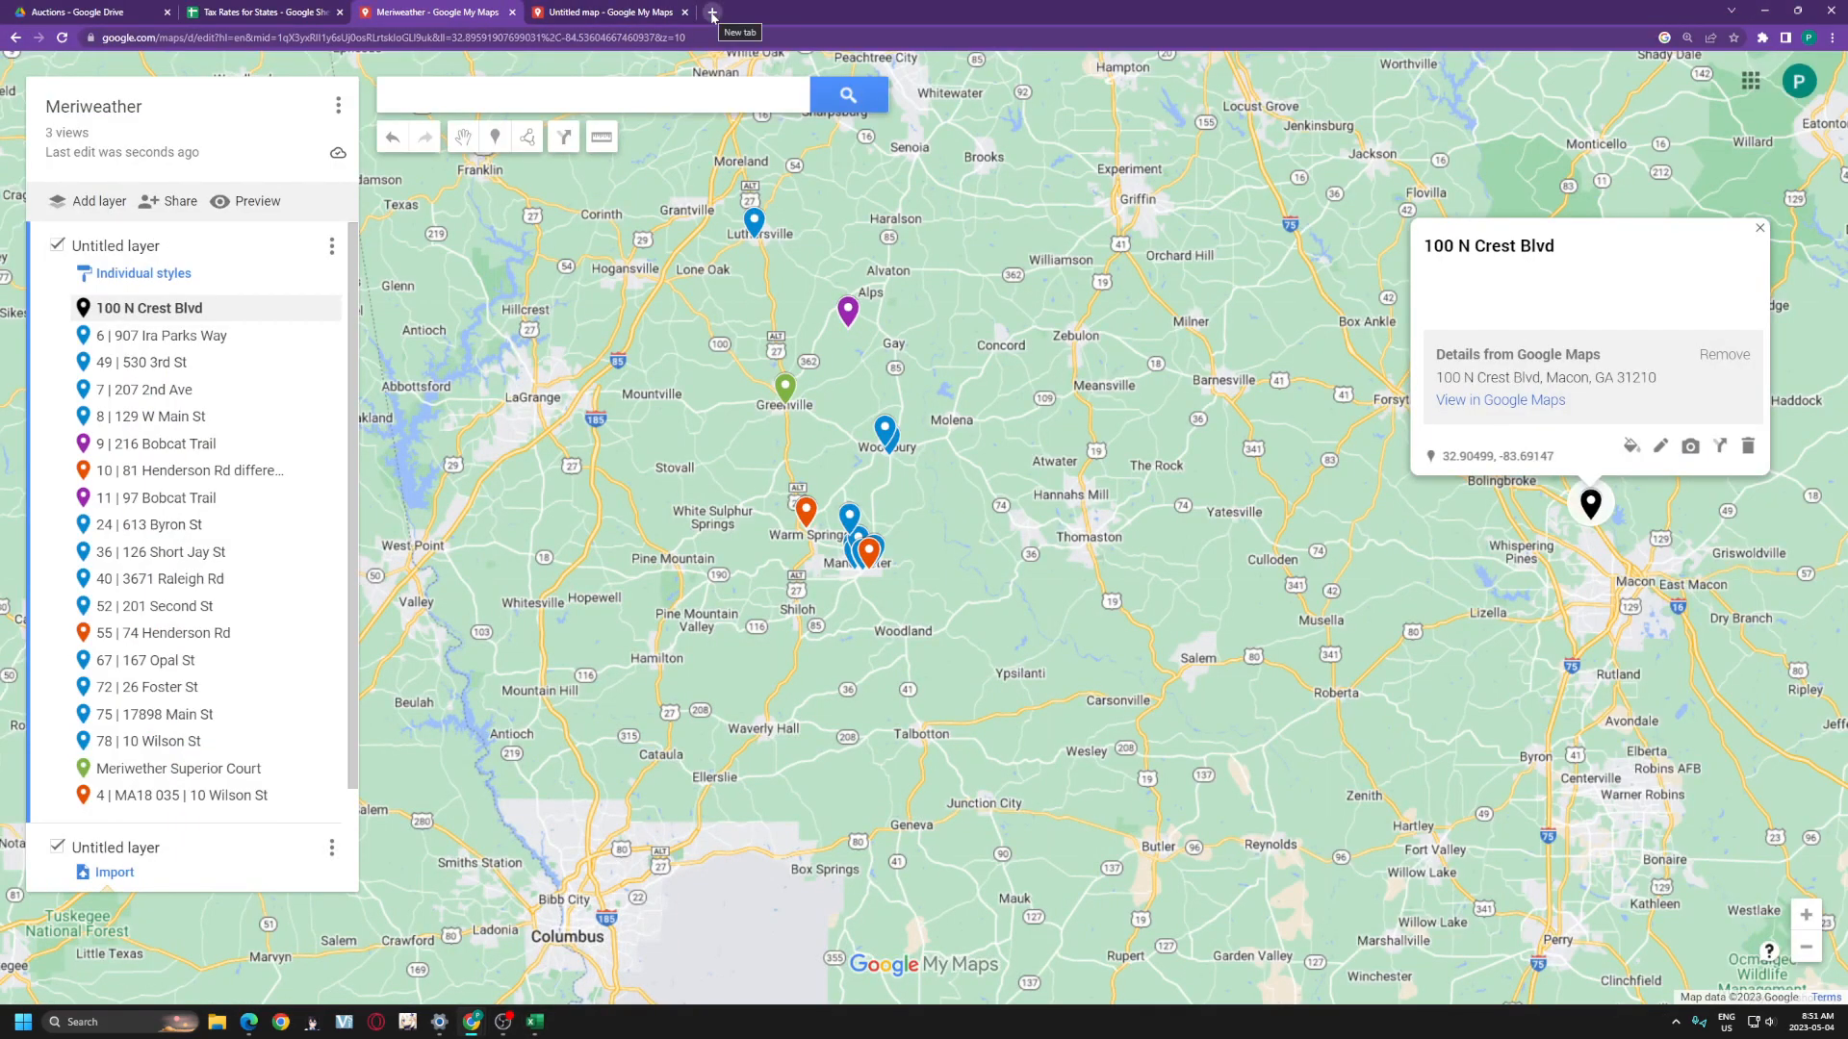
click(230, 12)
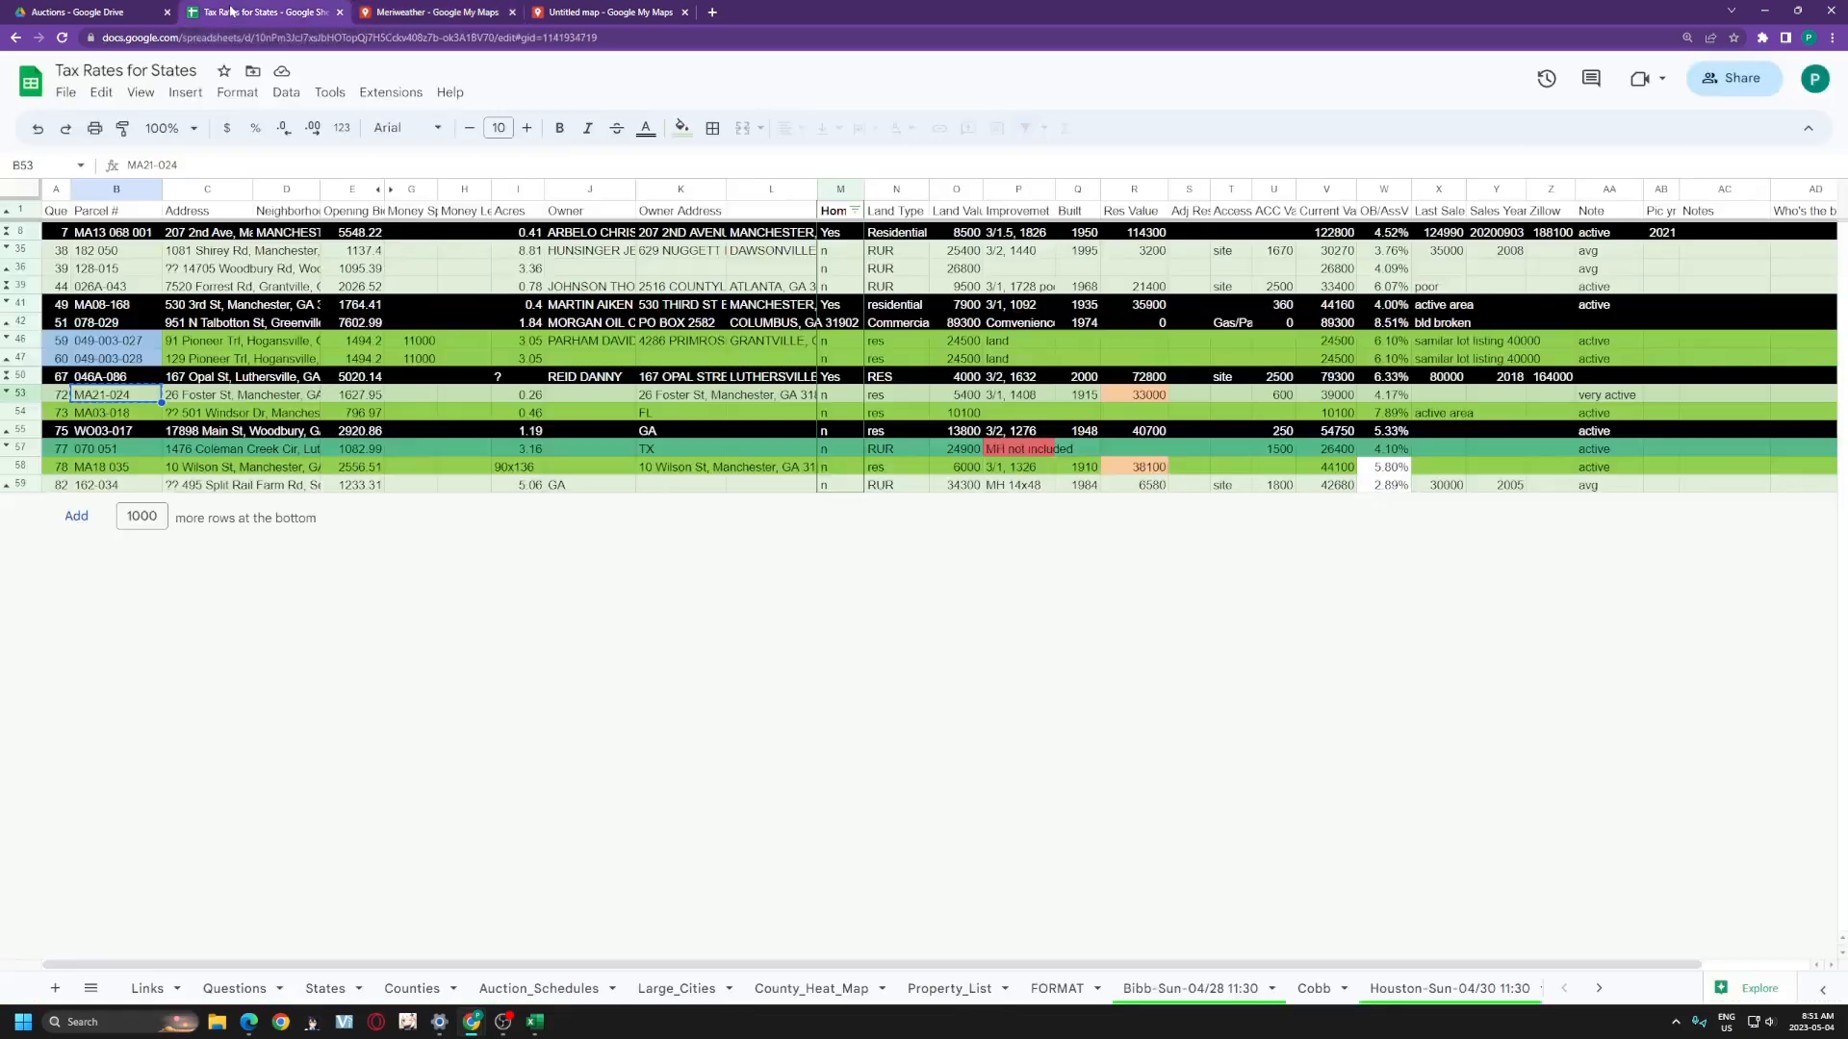
click(1599, 989)
click(1479, 989)
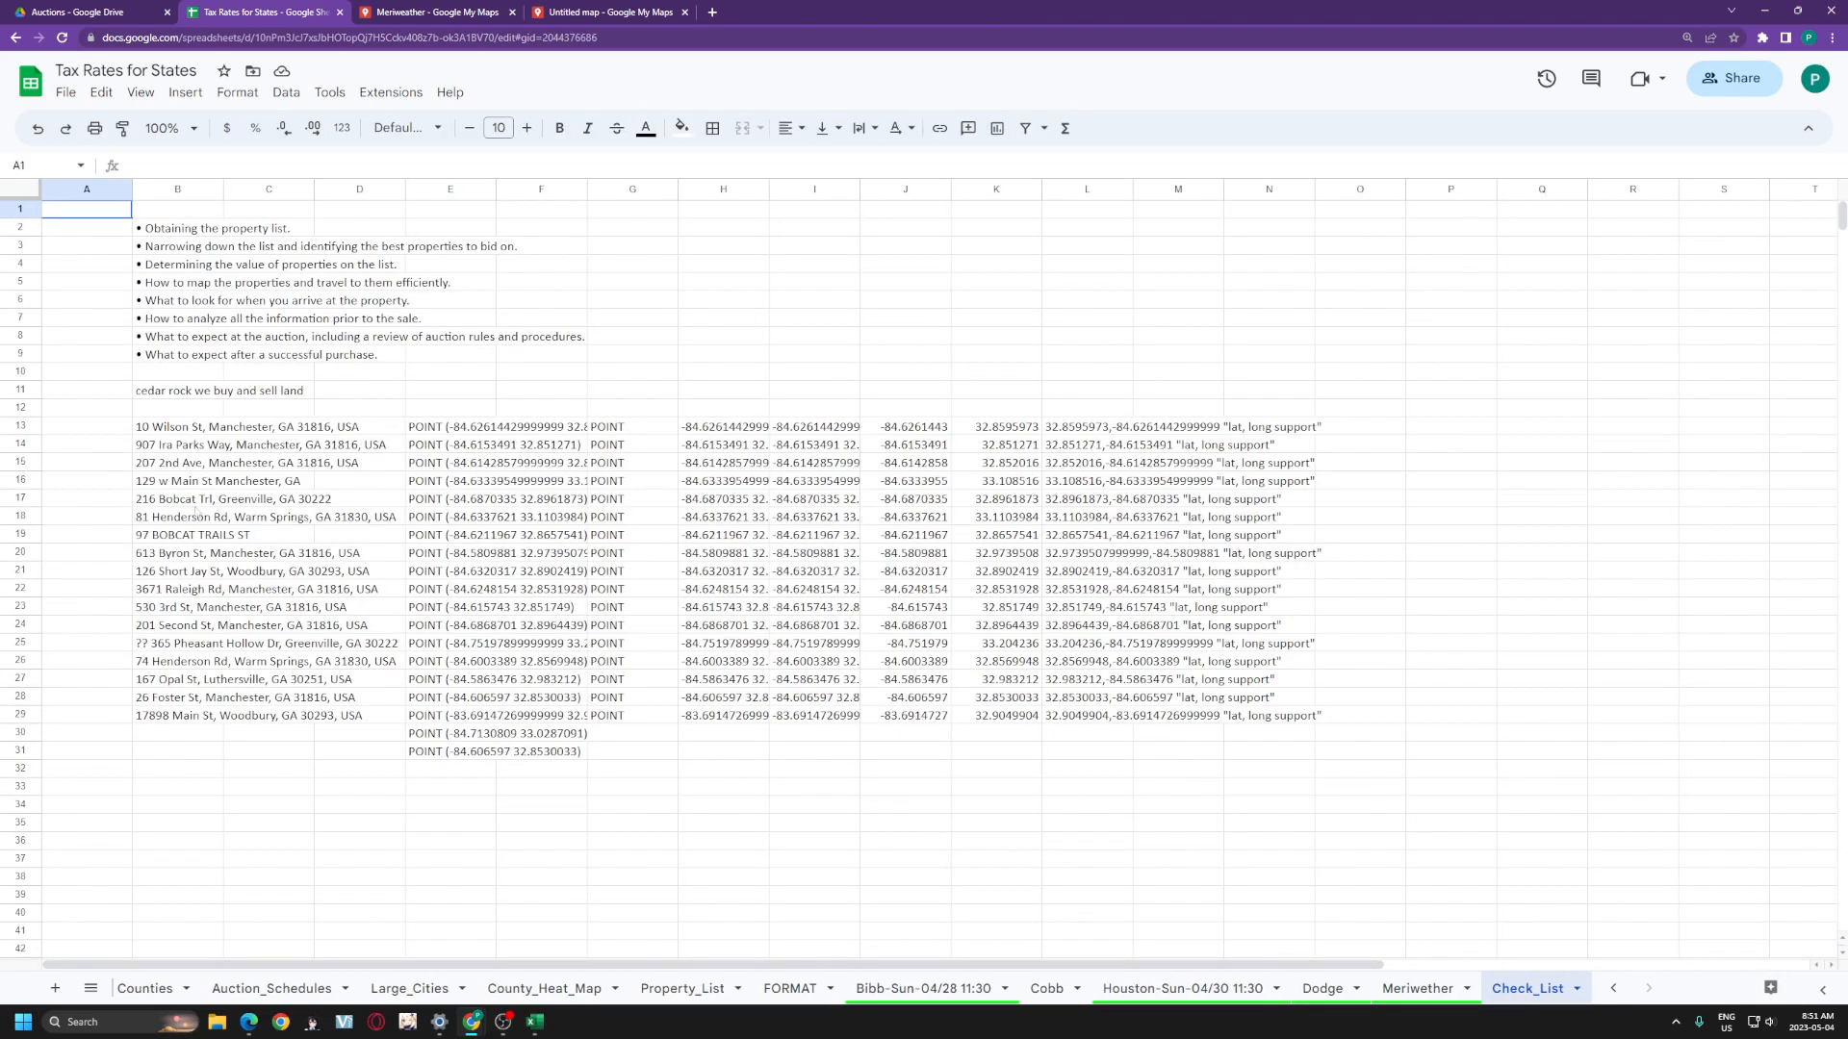
- Clear the old addresses in B12:C32
click(169, 430)
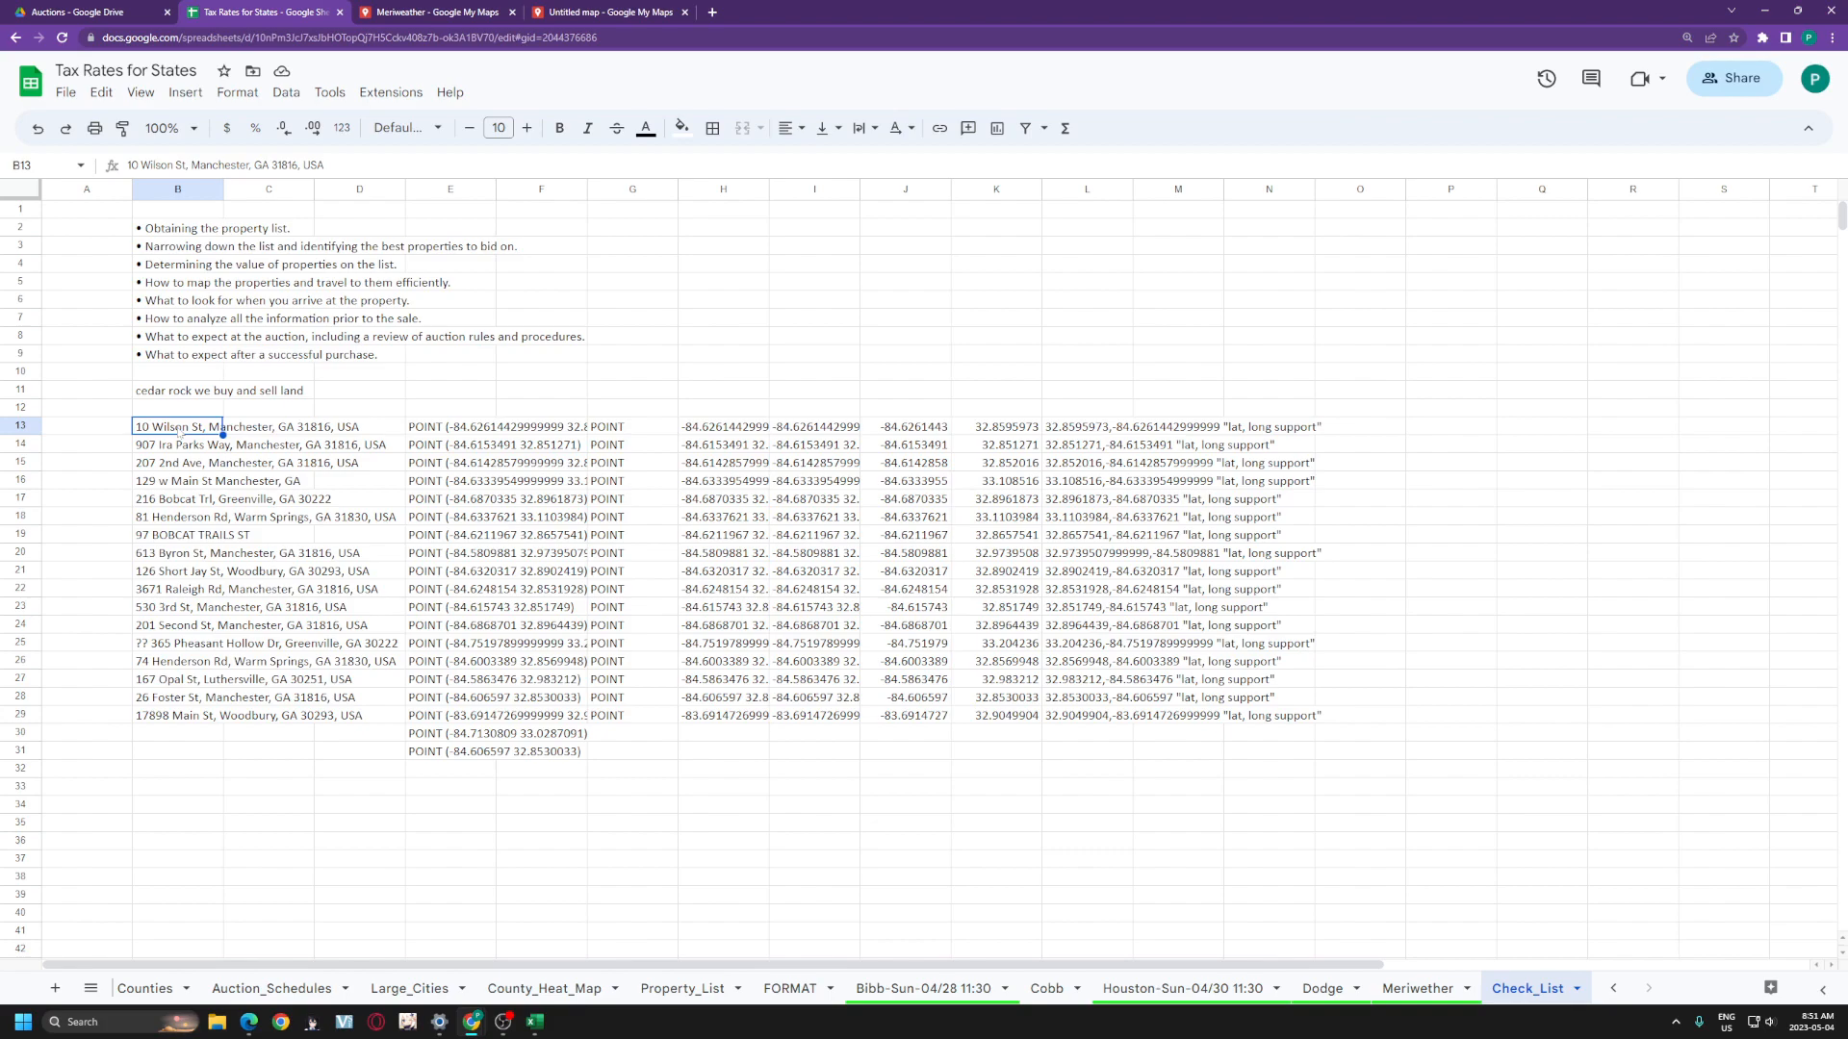
right_click(179, 433)
mouse_move(342, 463)
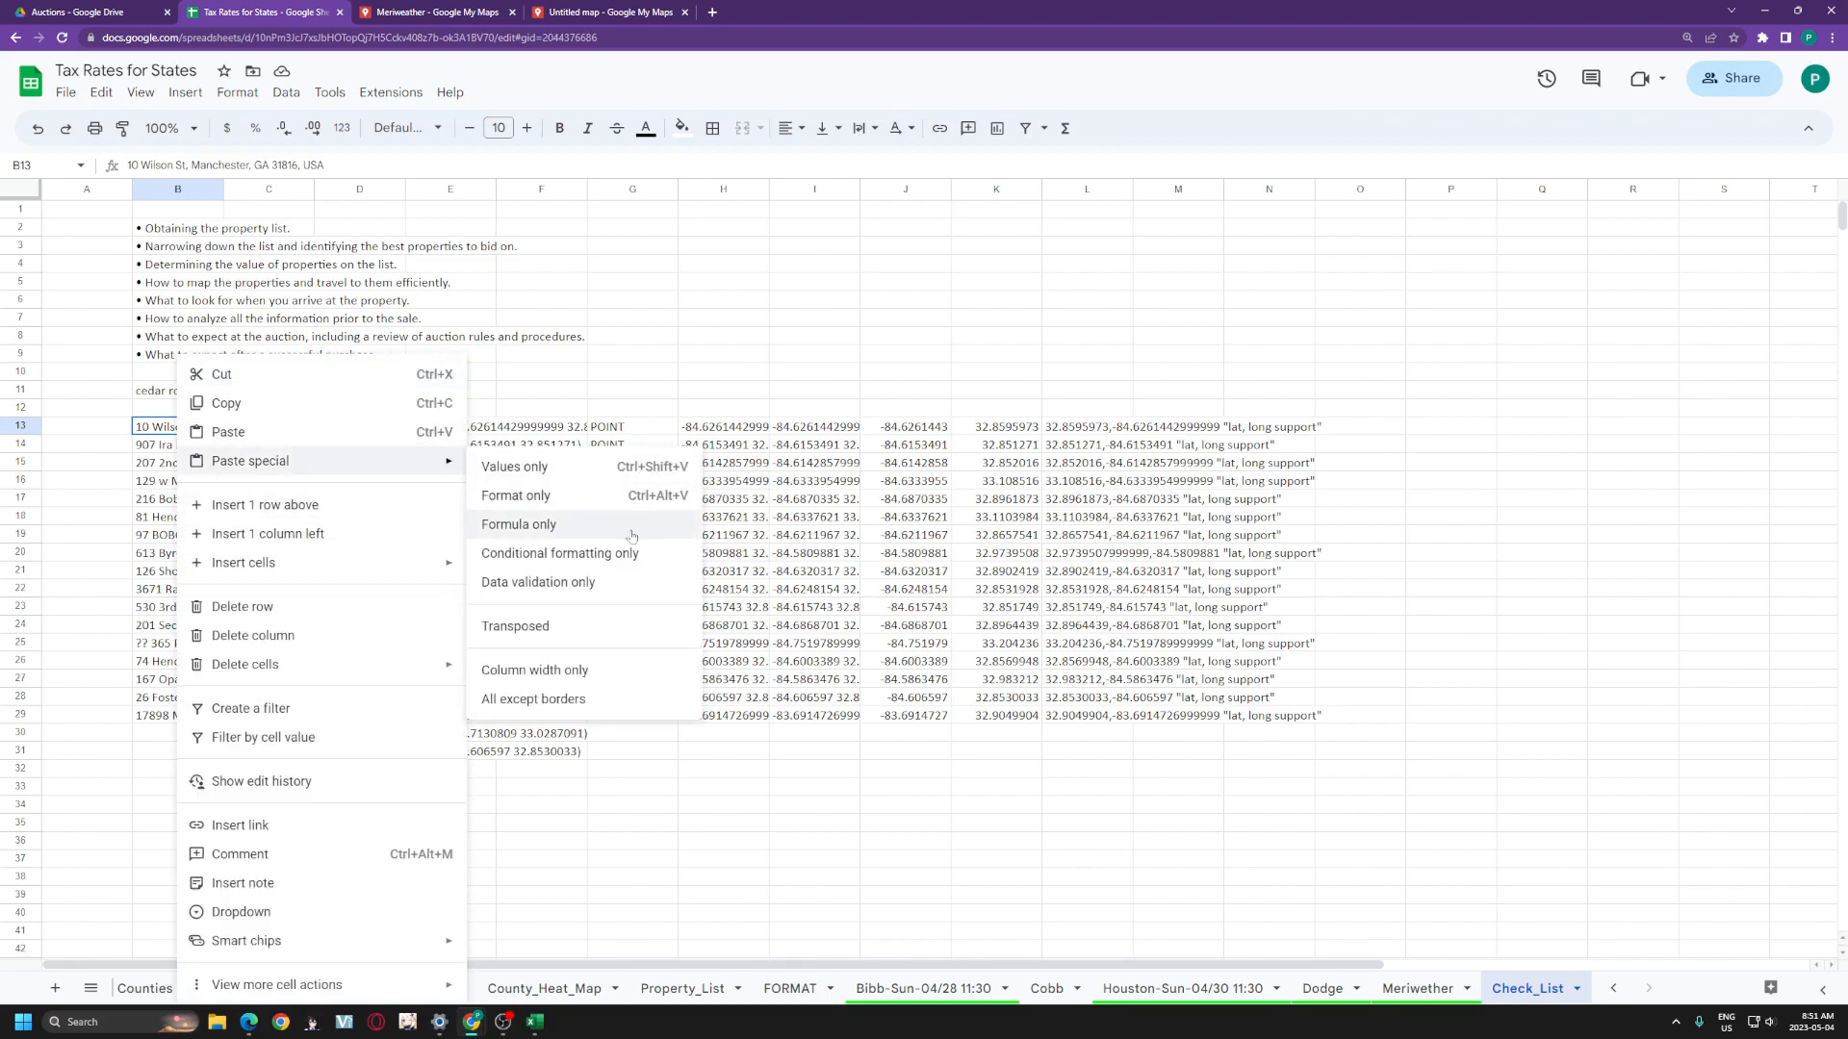
click(1086, 589)
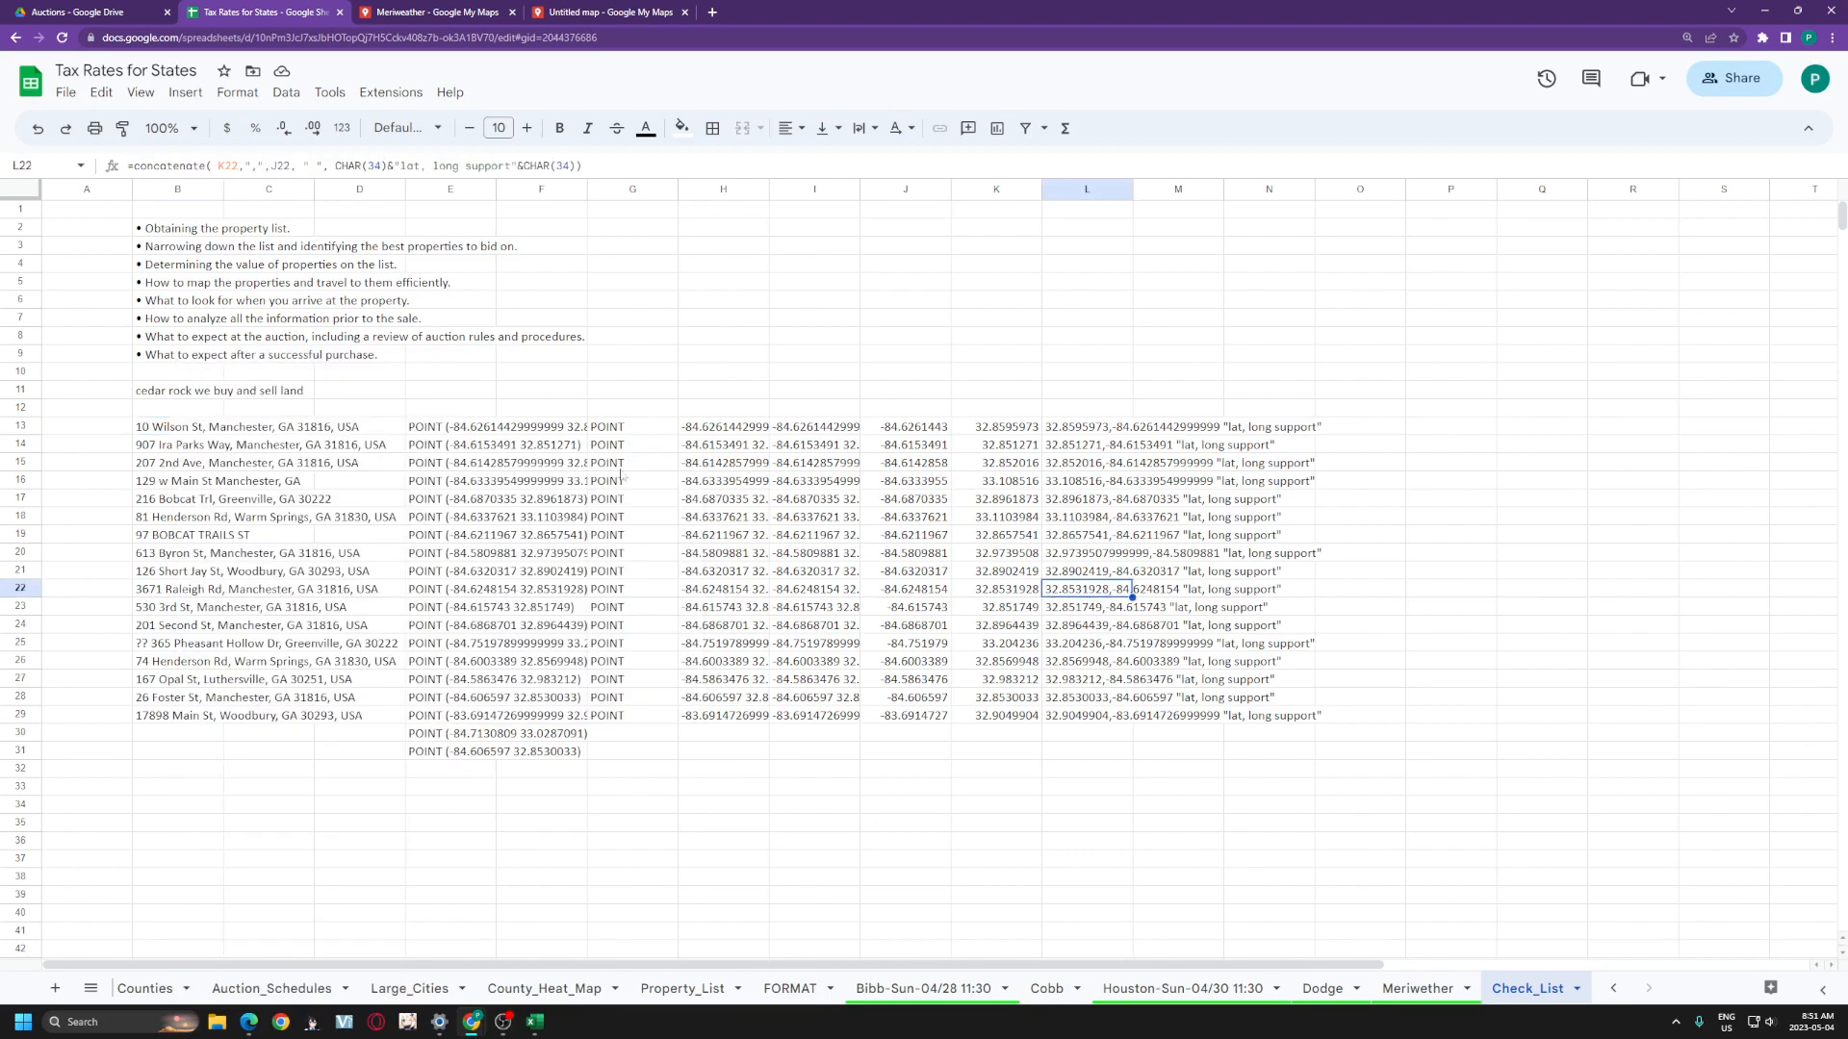
right_click(433, 430)
click(418, 679)
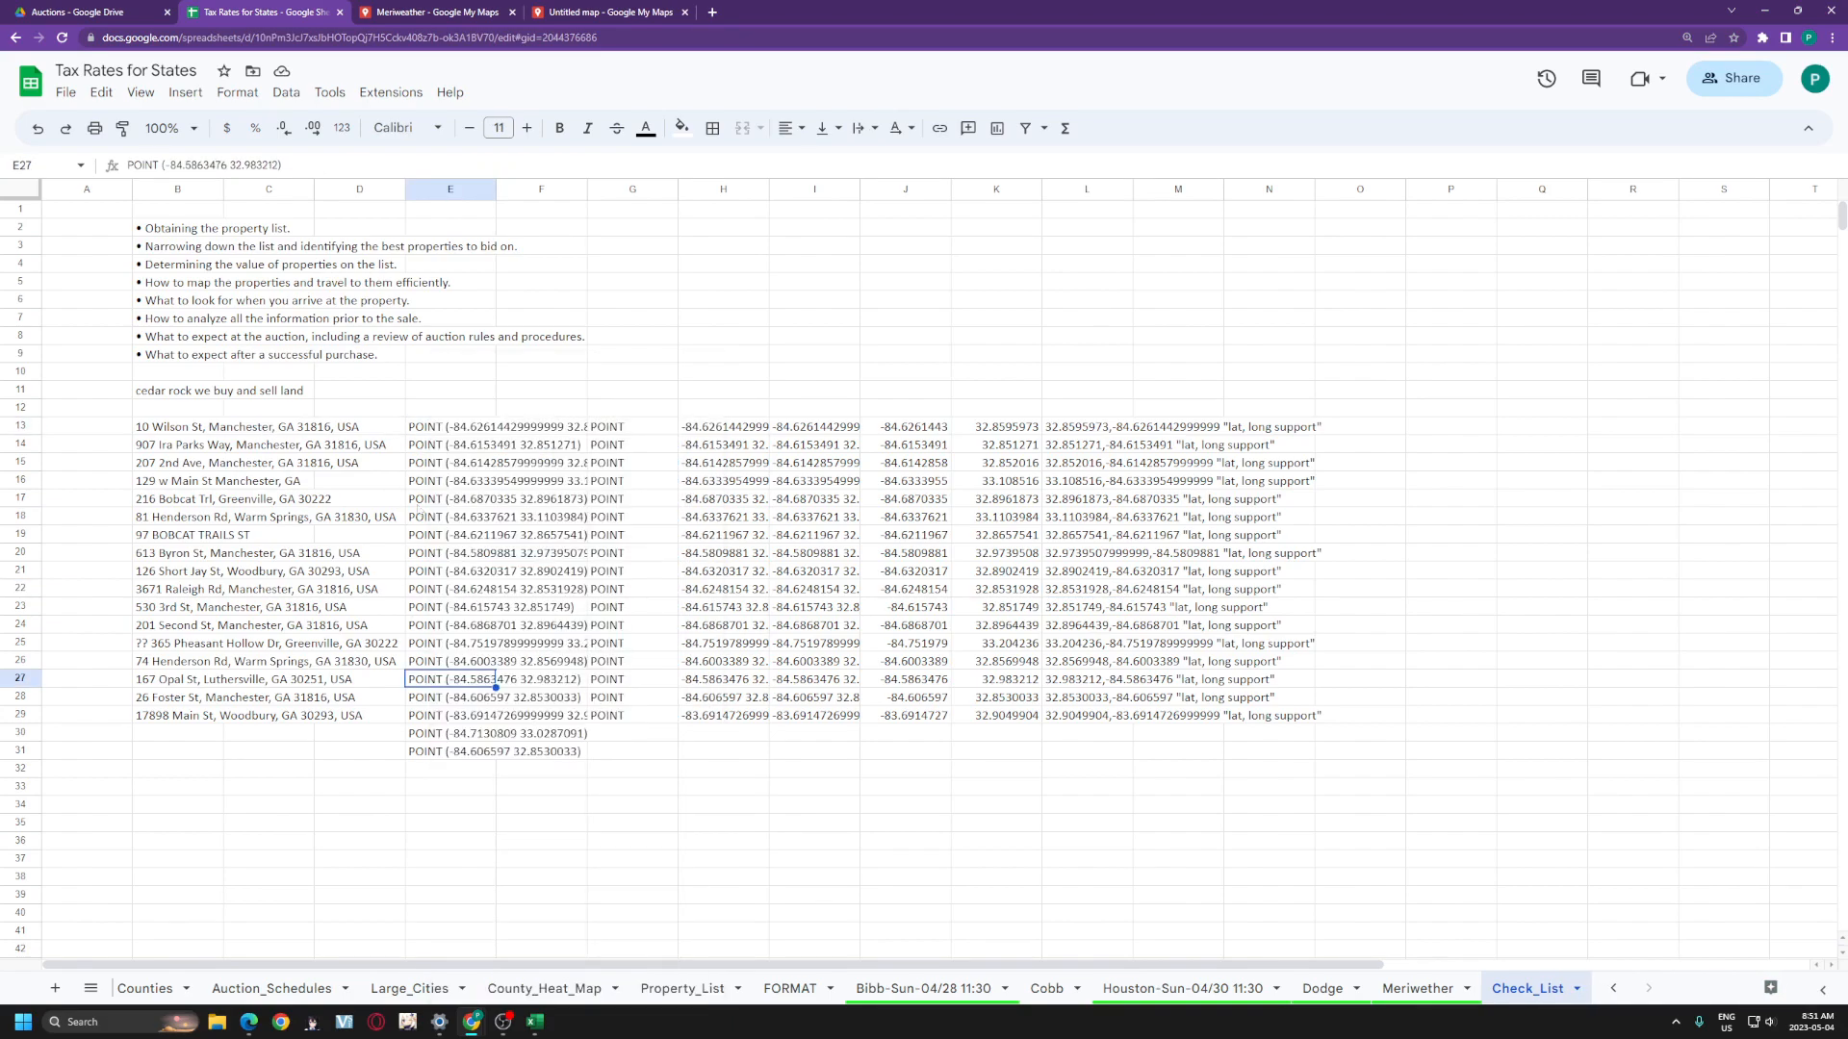
drag(431, 437, 452, 748)
drag(173, 444, 308, 756)
drag(152, 409, 287, 771)
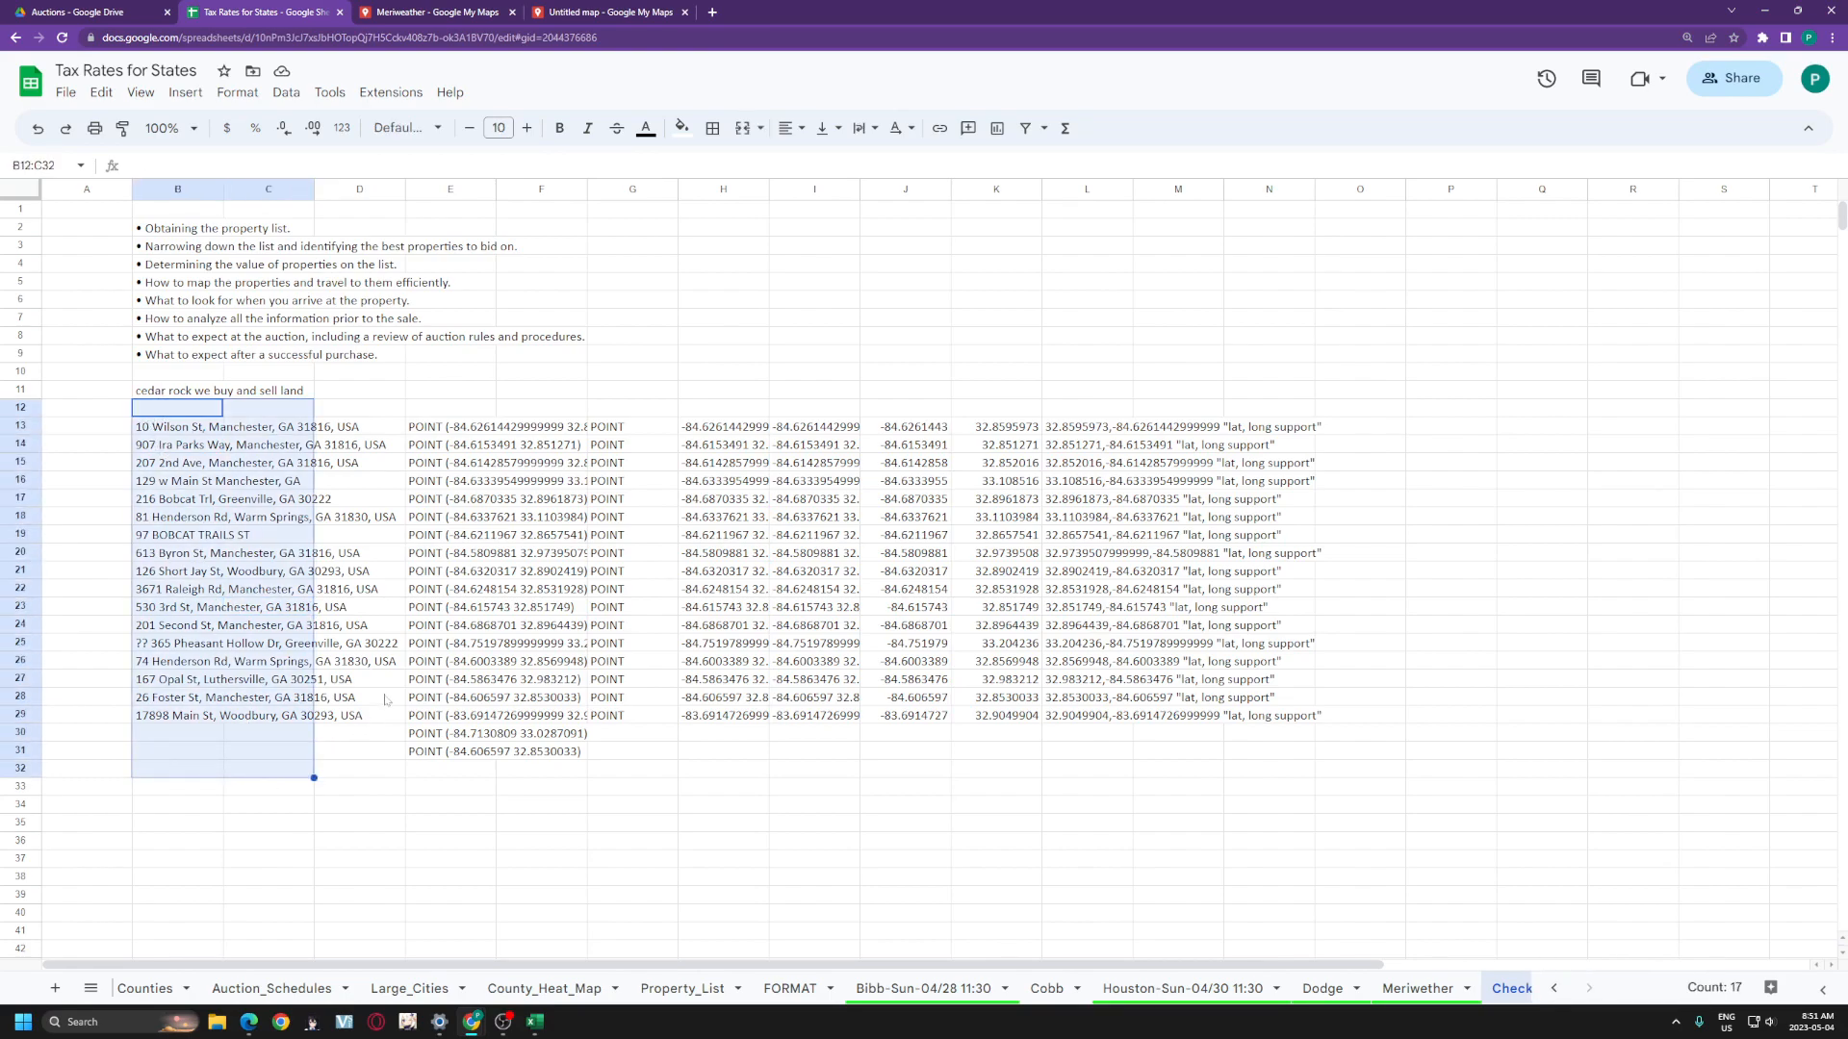
key(Delete)
- Paste the coordinates as values into E13 and extend the H29 split formula to row 31
click(428, 428)
right_click(433, 431)
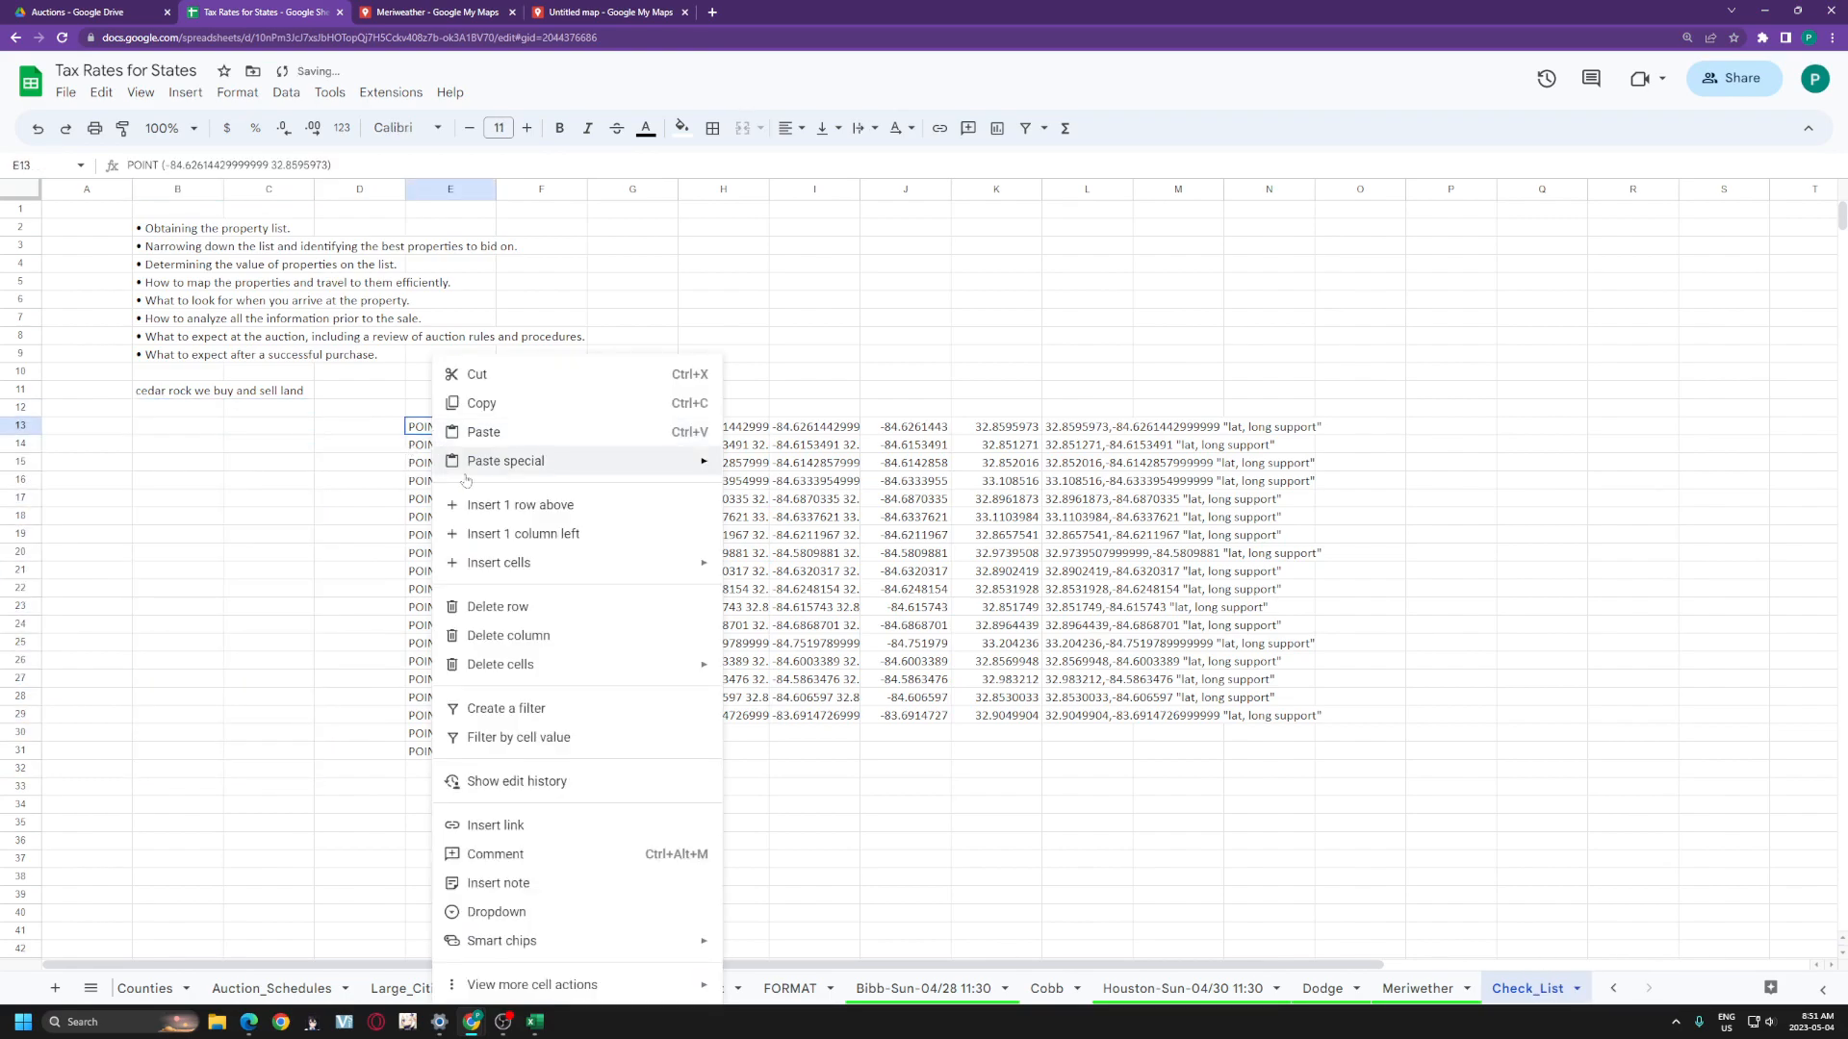
mouse_move(467, 464)
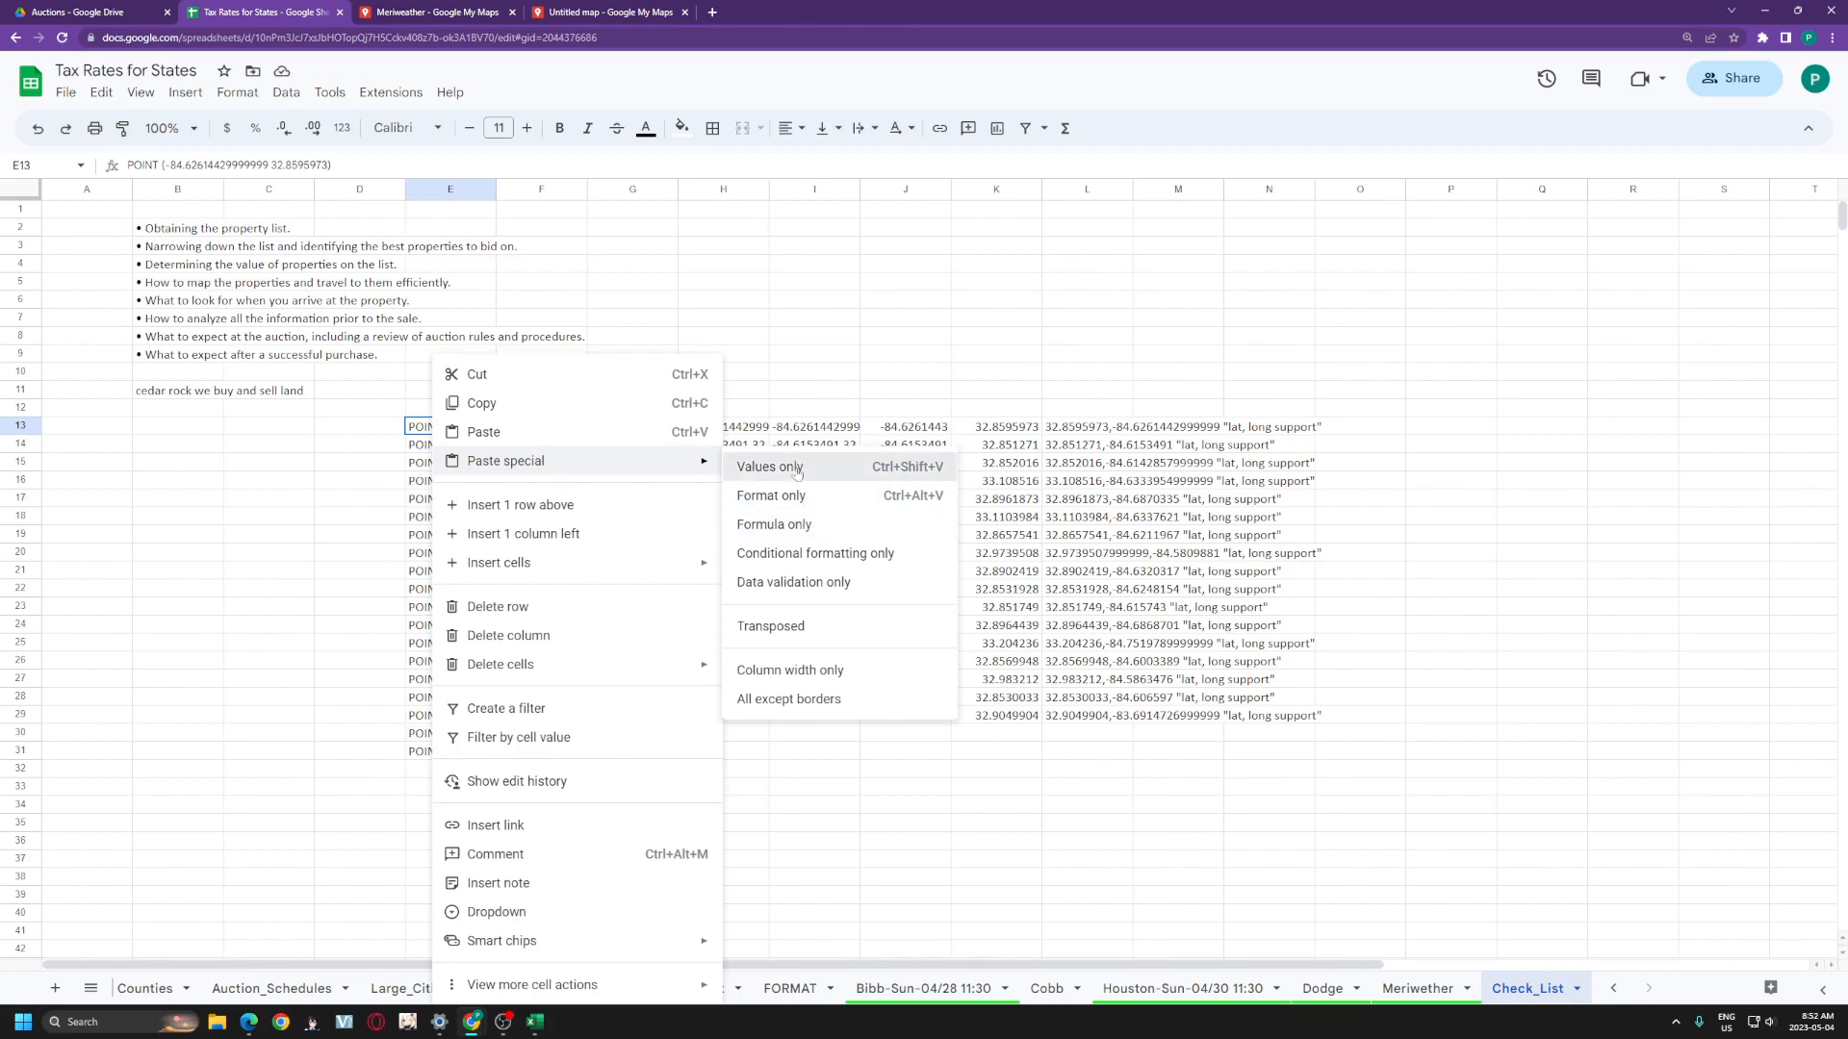
click(797, 469)
click(719, 717)
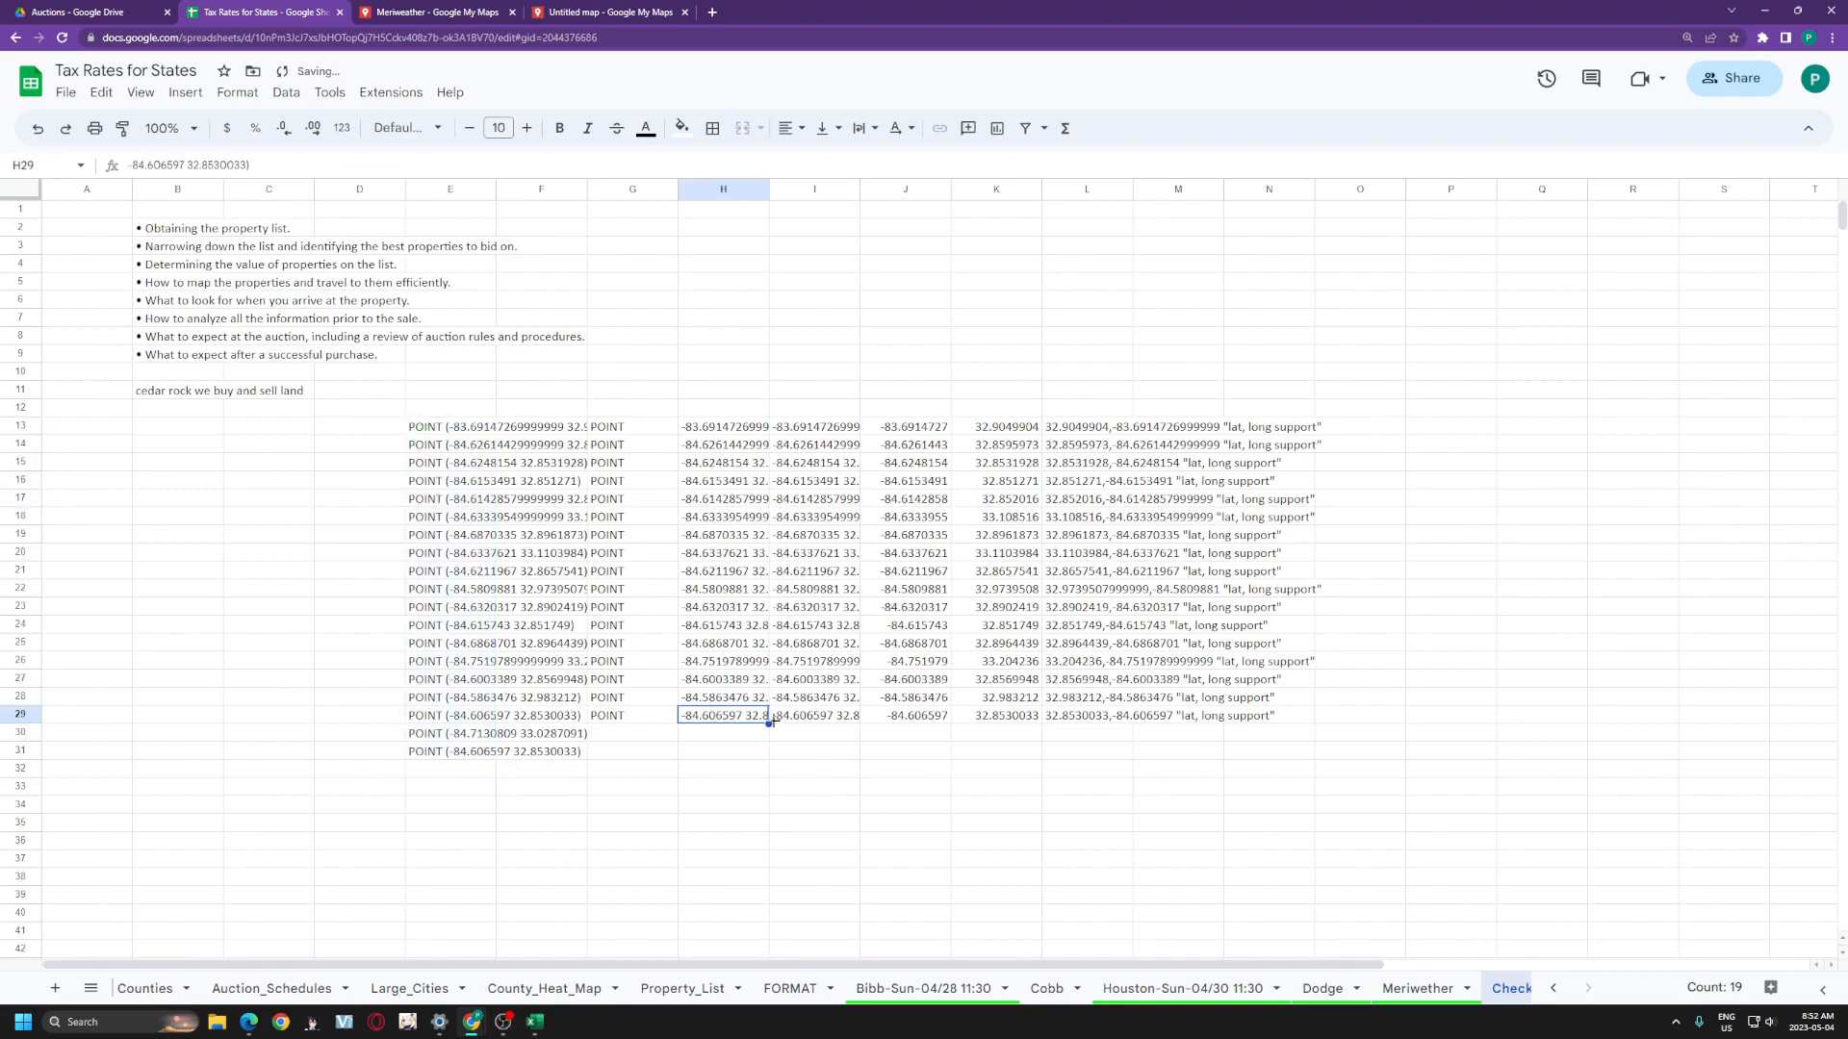
drag(768, 723, 858, 754)
click(825, 720)
- Check the new rows' results and fill the G29 split formula down to row 31
click(729, 739)
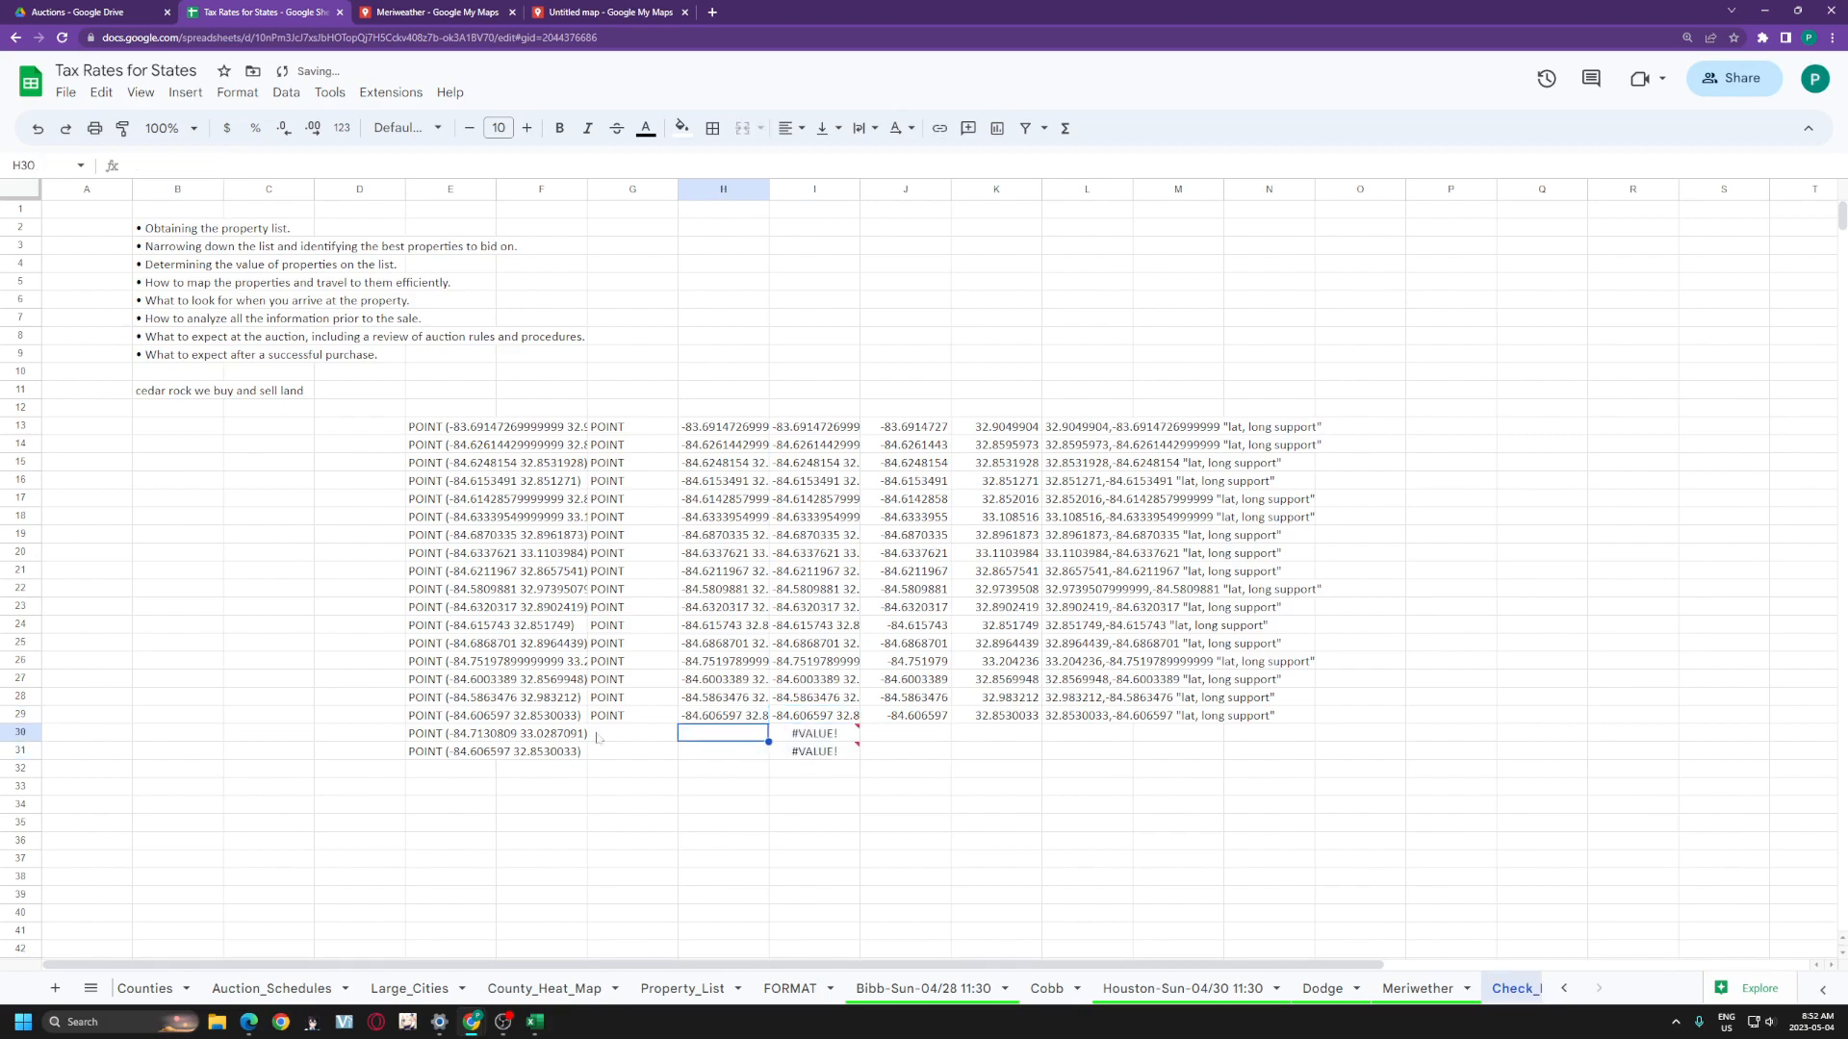
drag(450, 737, 451, 752)
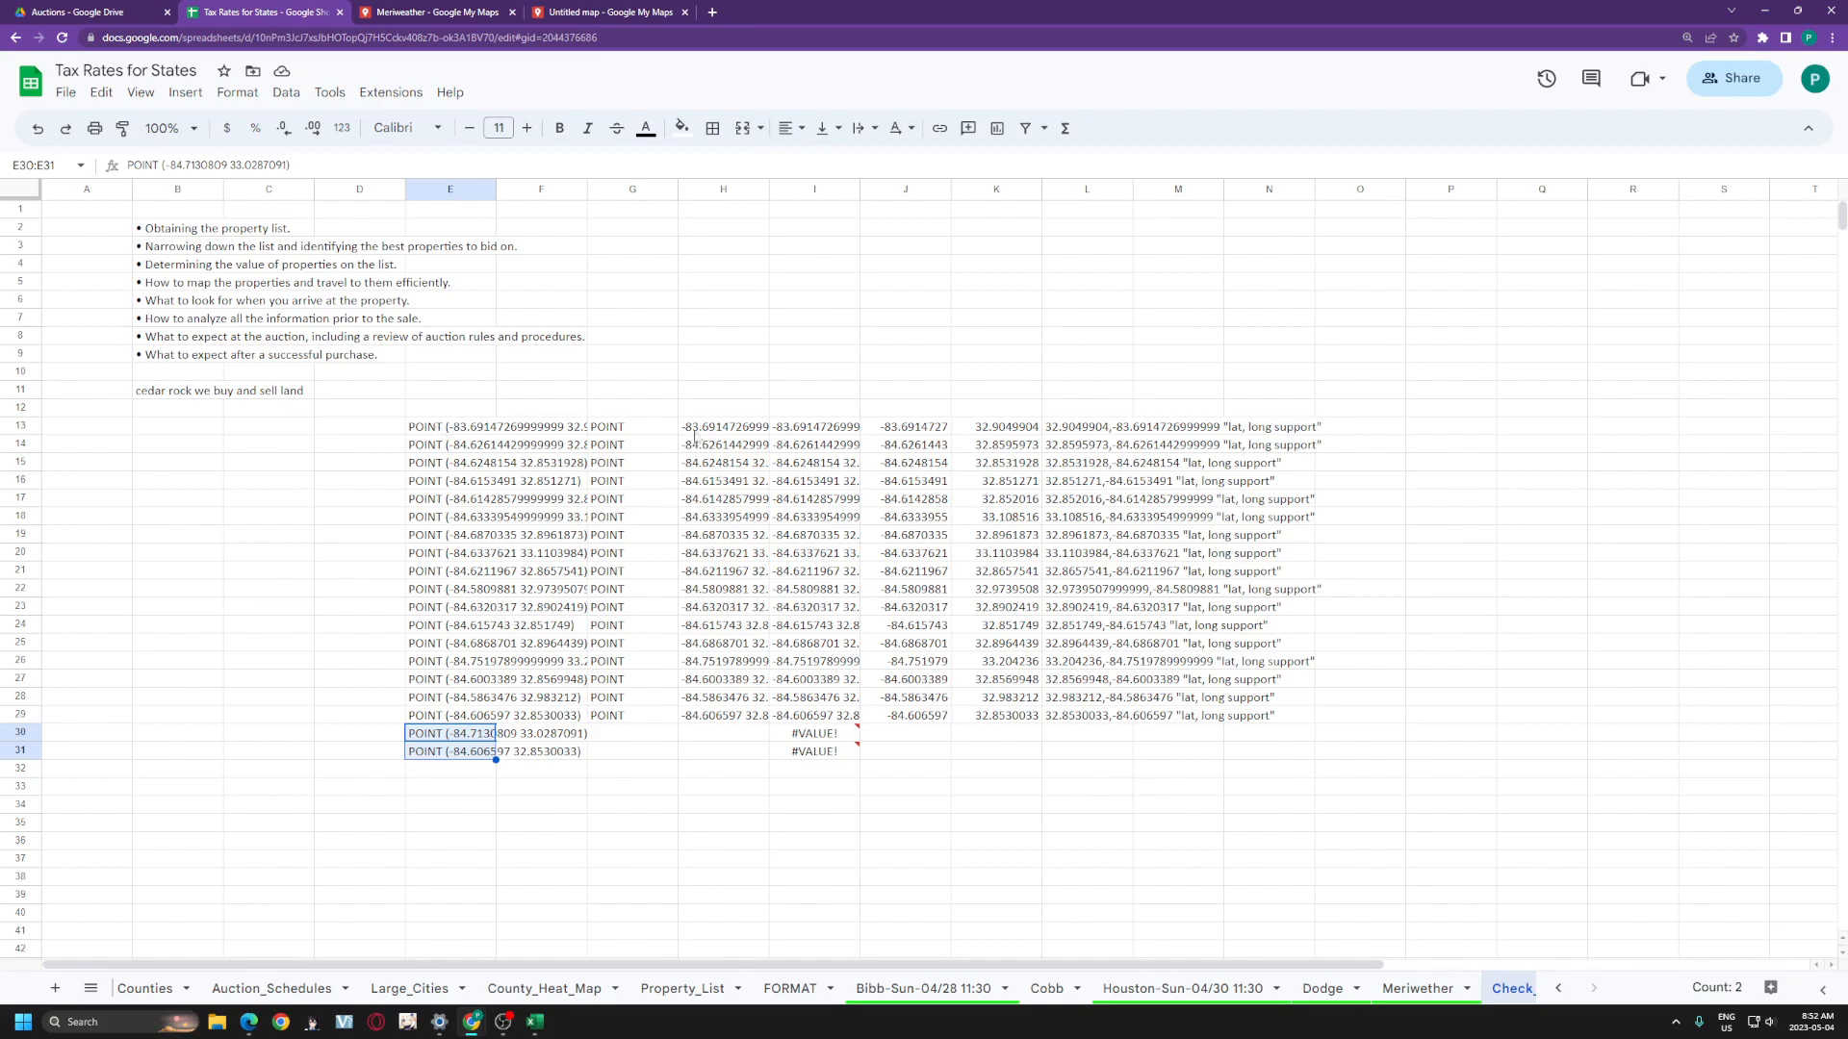
drag(724, 735, 1352, 767)
click(632, 818)
drag(707, 431, 445, 708)
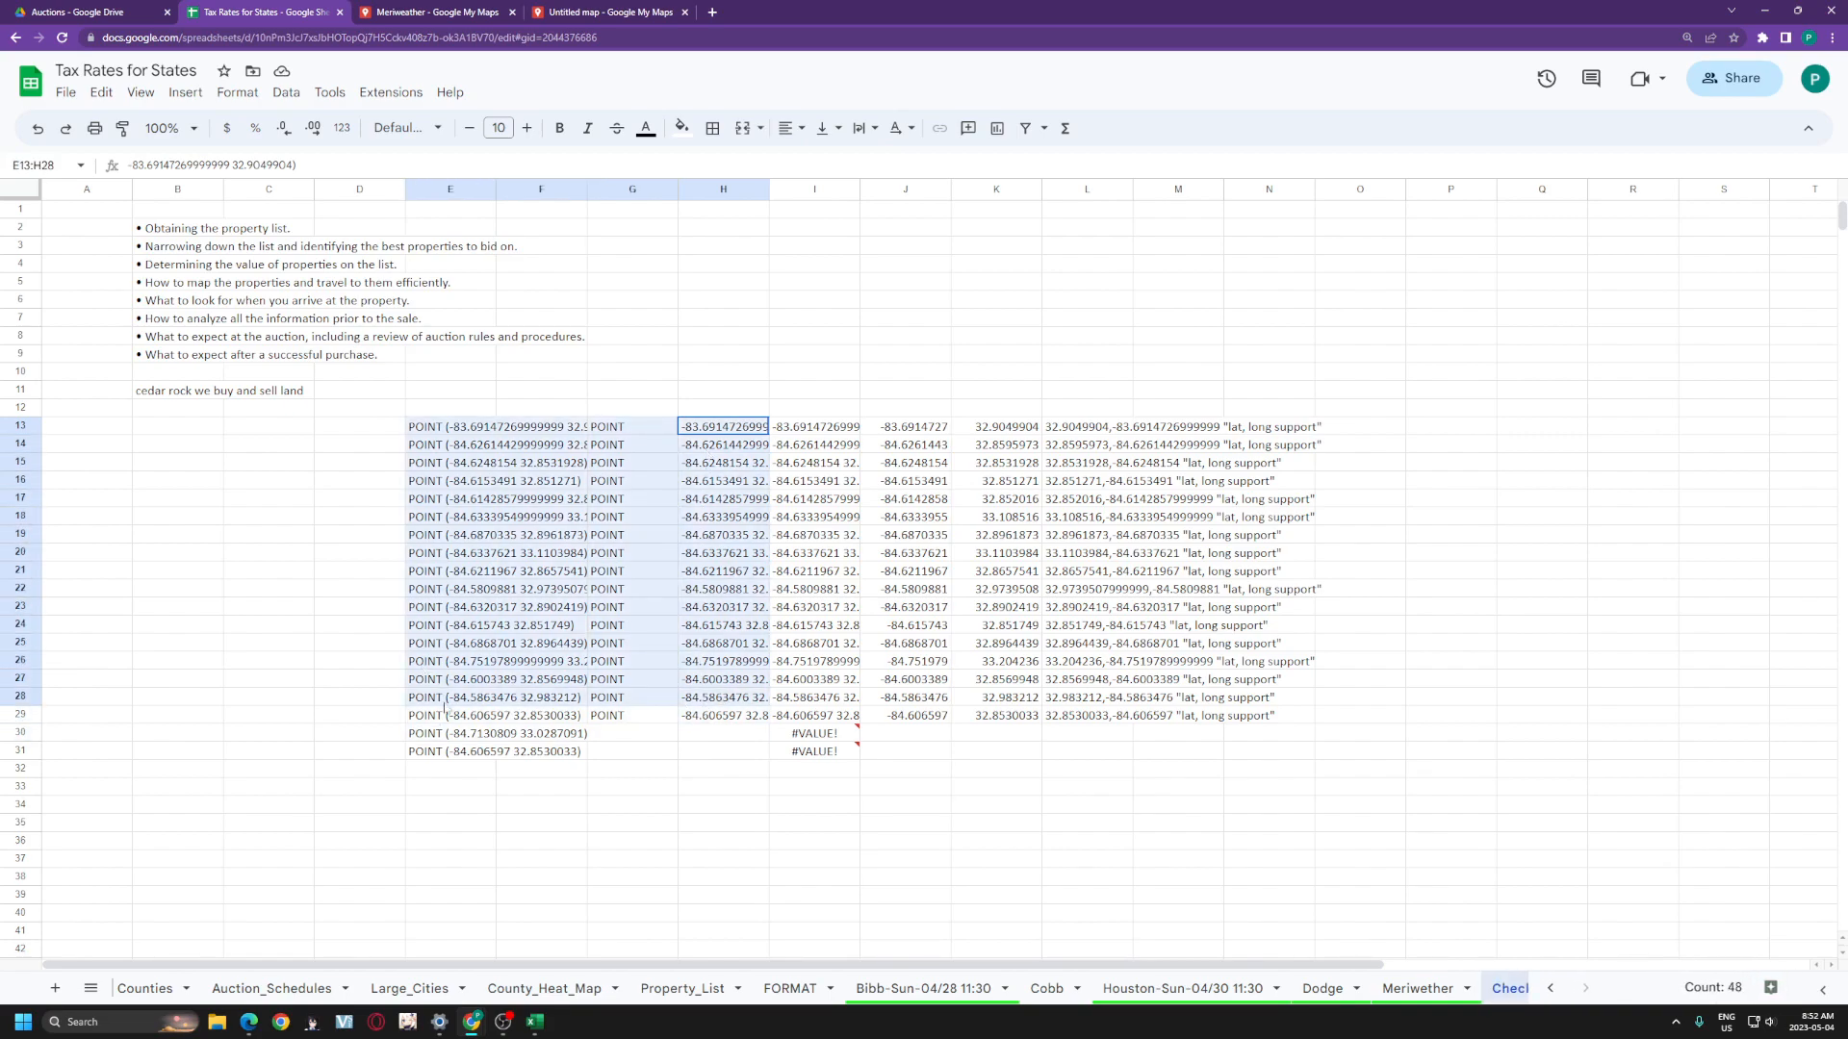
click(630, 753)
click(673, 719)
drag(676, 721, 677, 759)
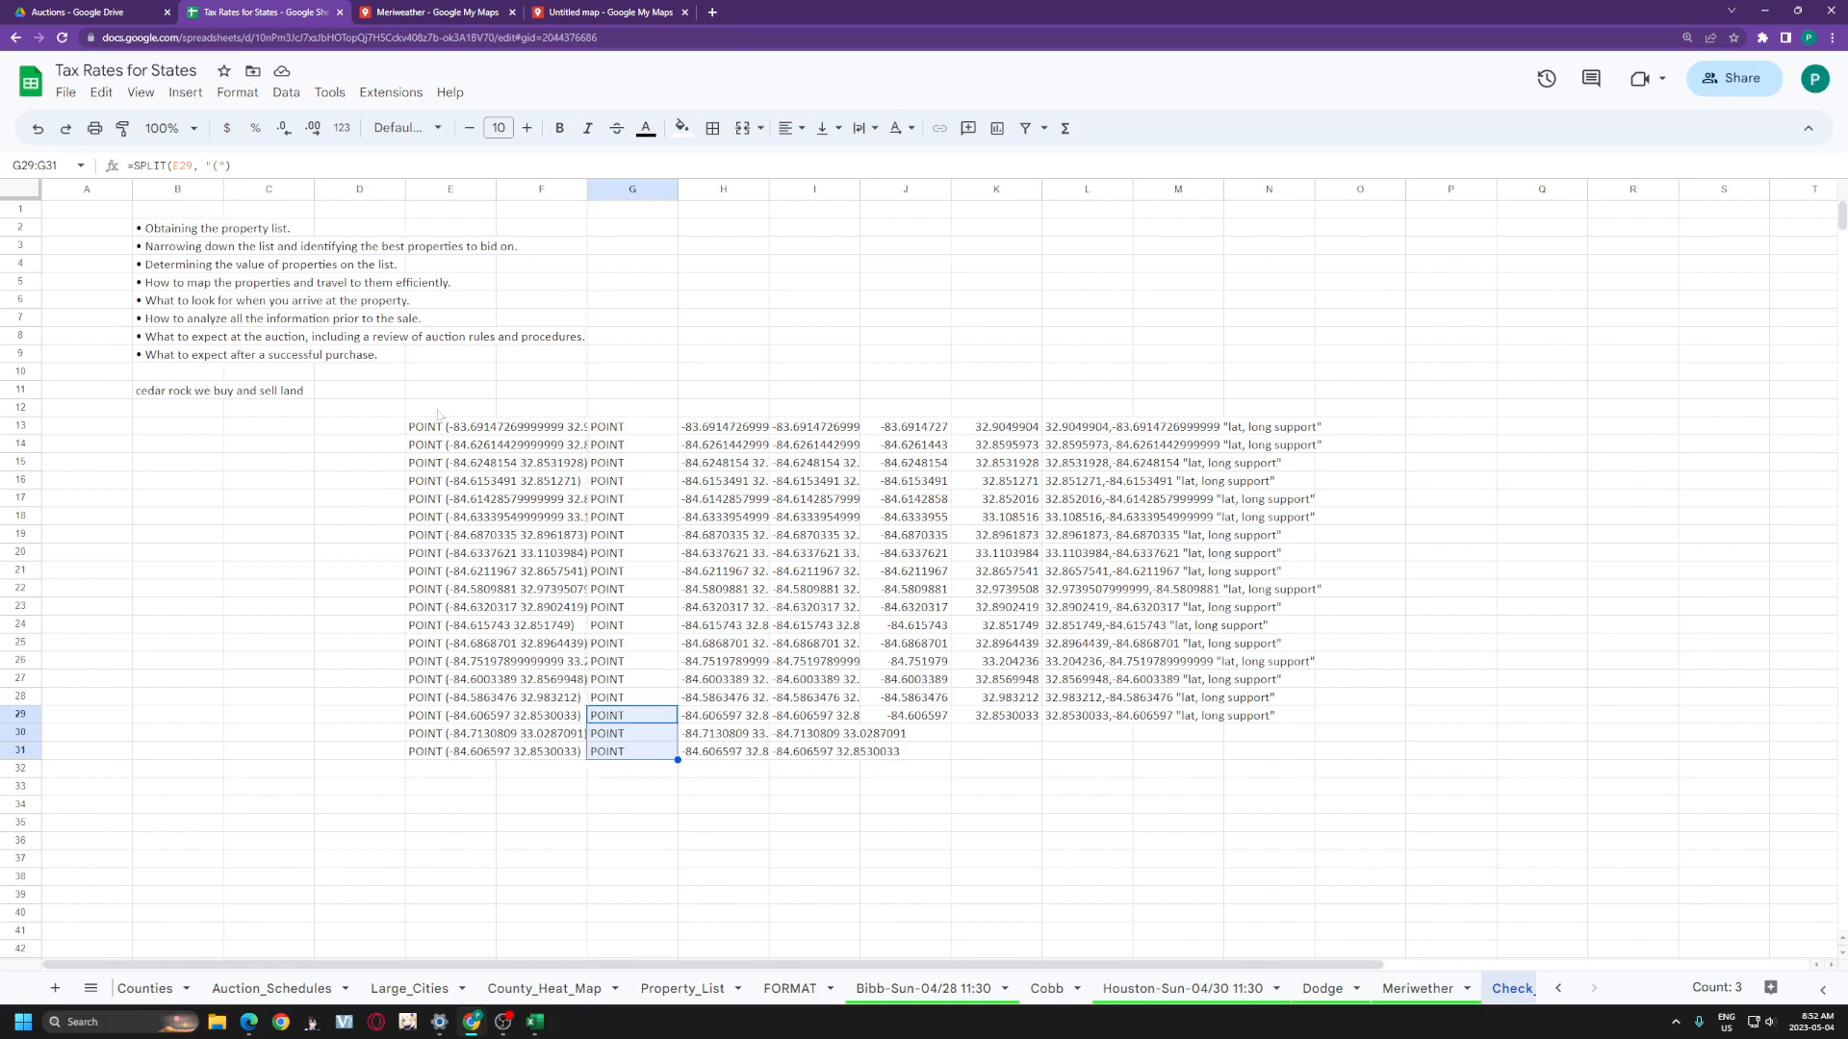
drag(449, 430, 449, 752)
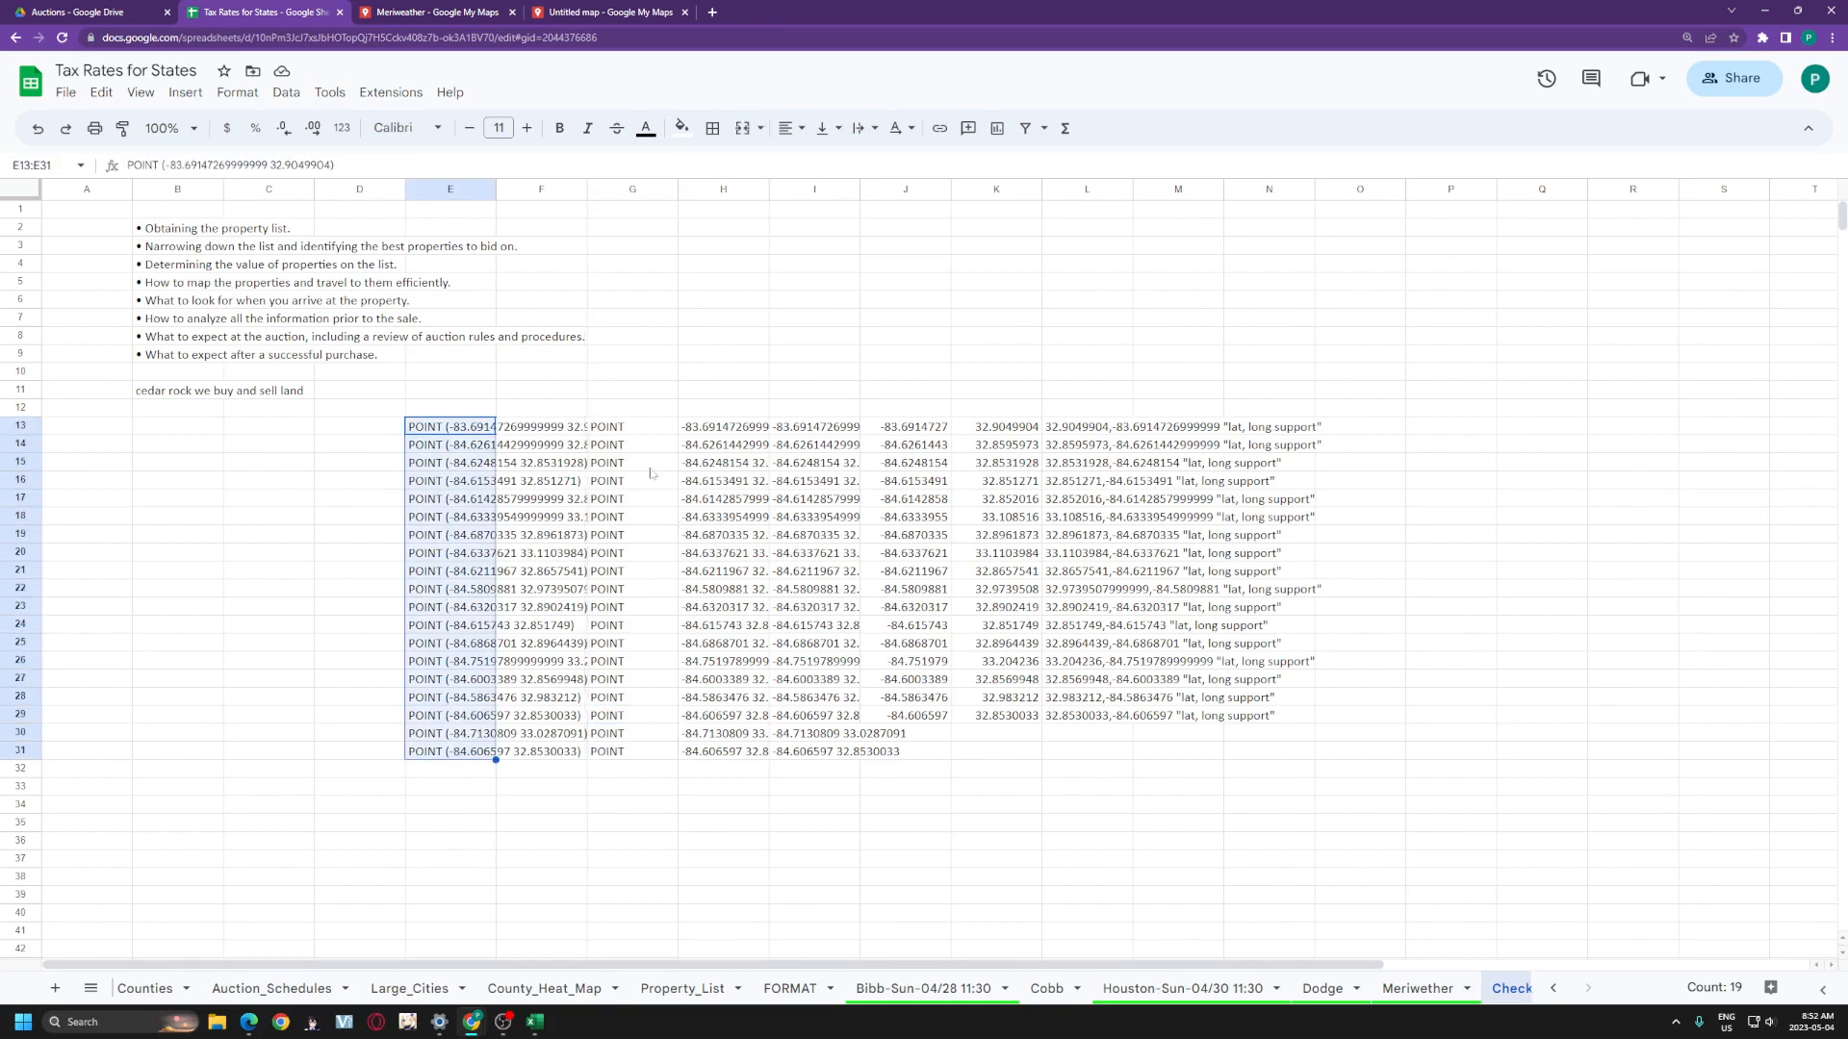
drag(724, 407, 723, 722)
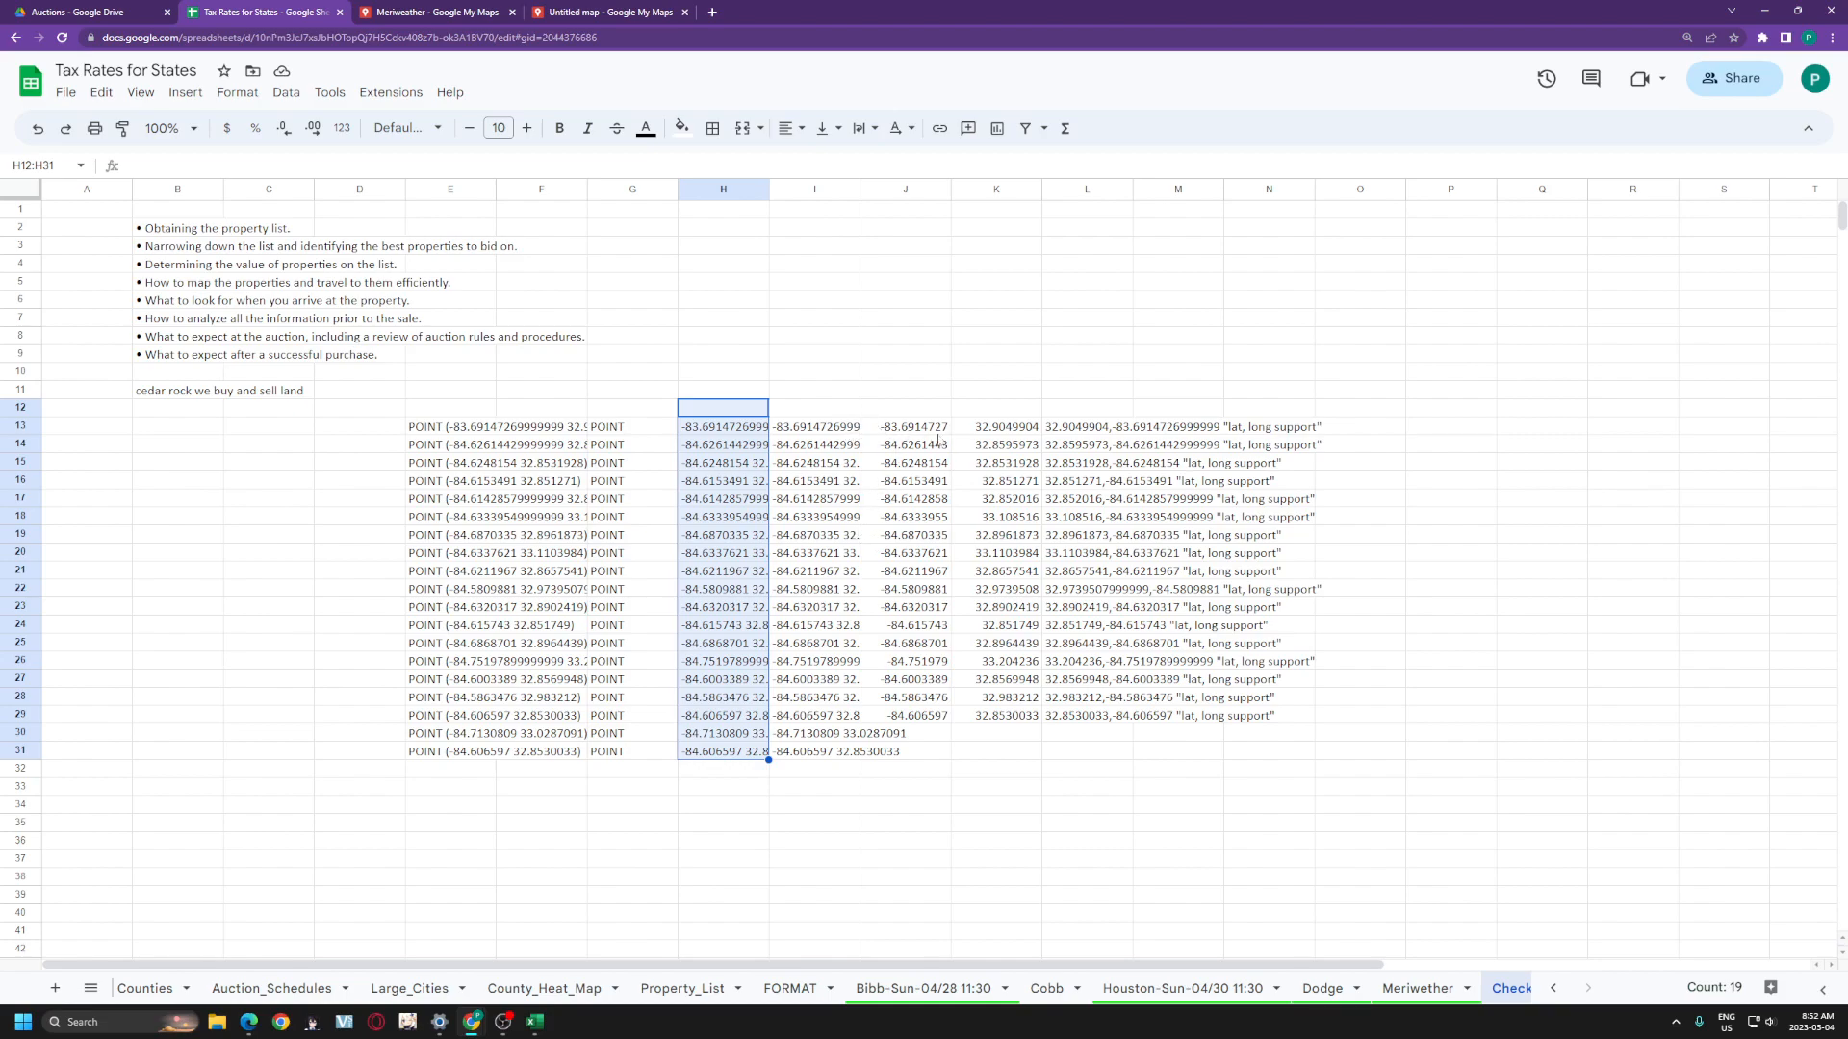
drag(843, 430, 835, 750)
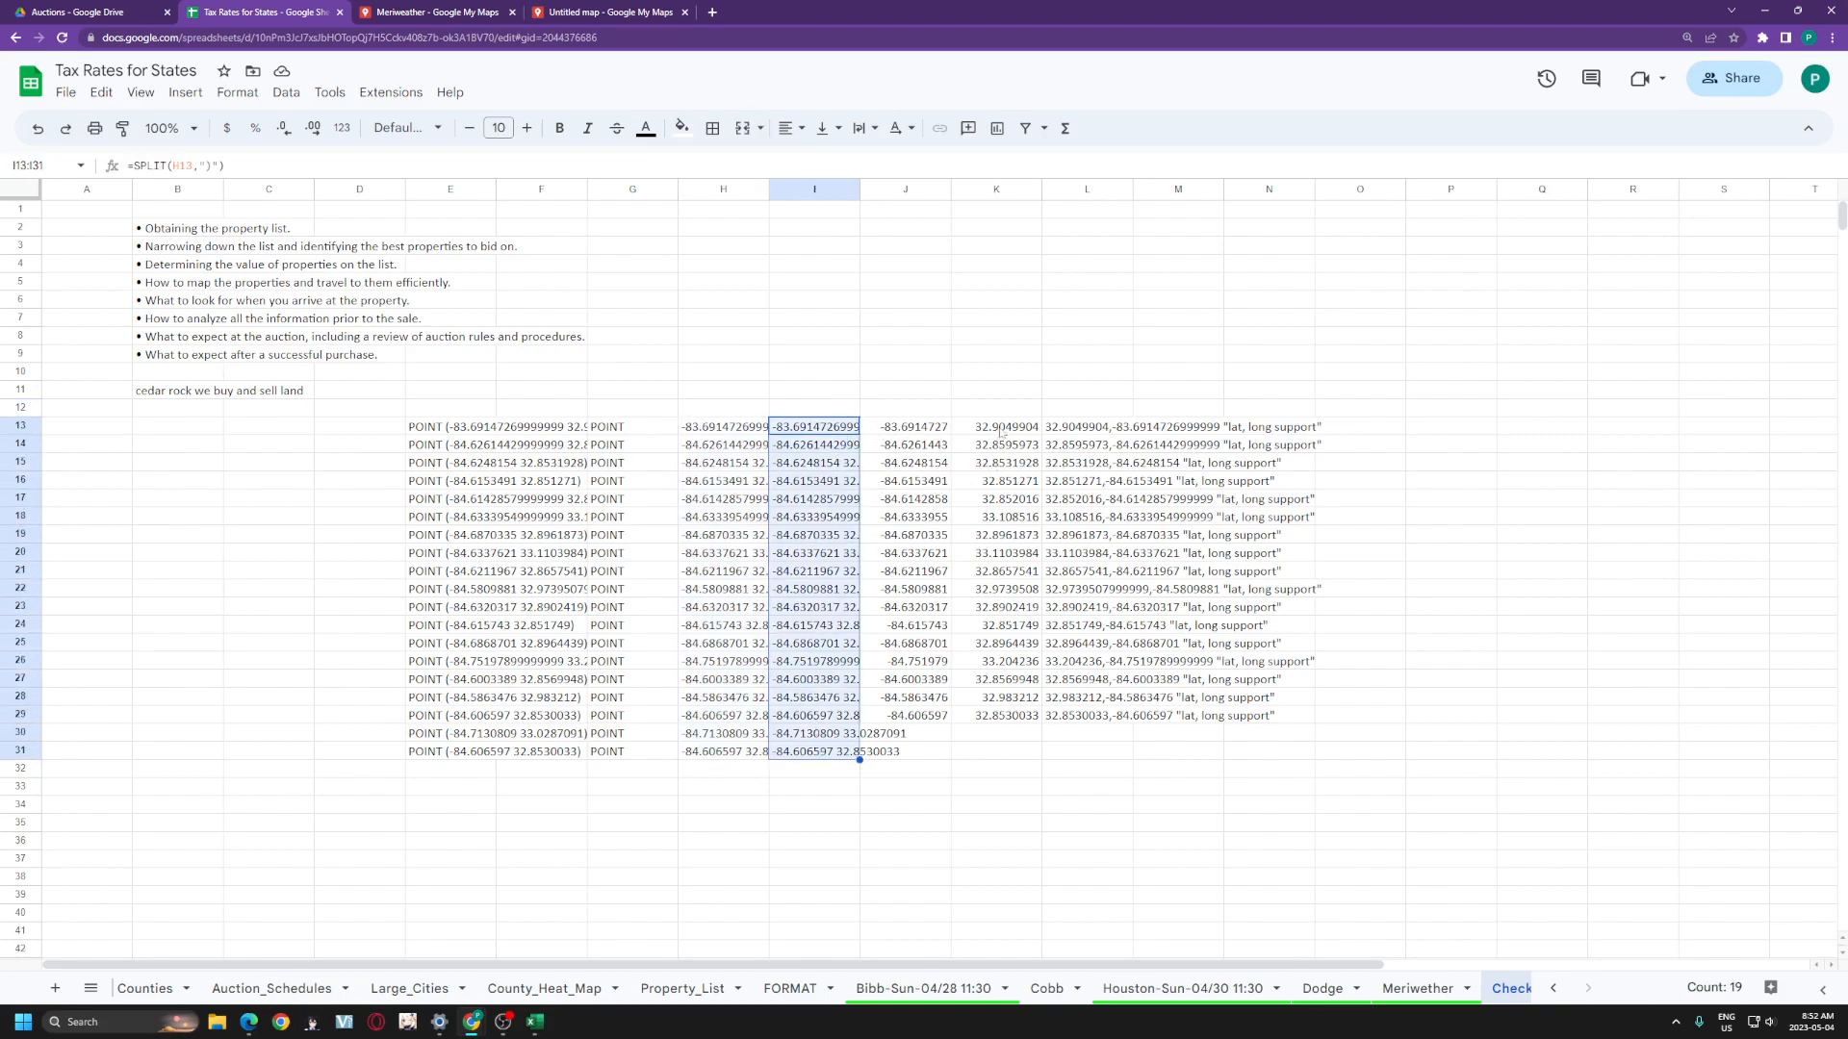
- Fill J29 and the L29 concatenate formula down to row 31, then select L13:L31
click(933, 720)
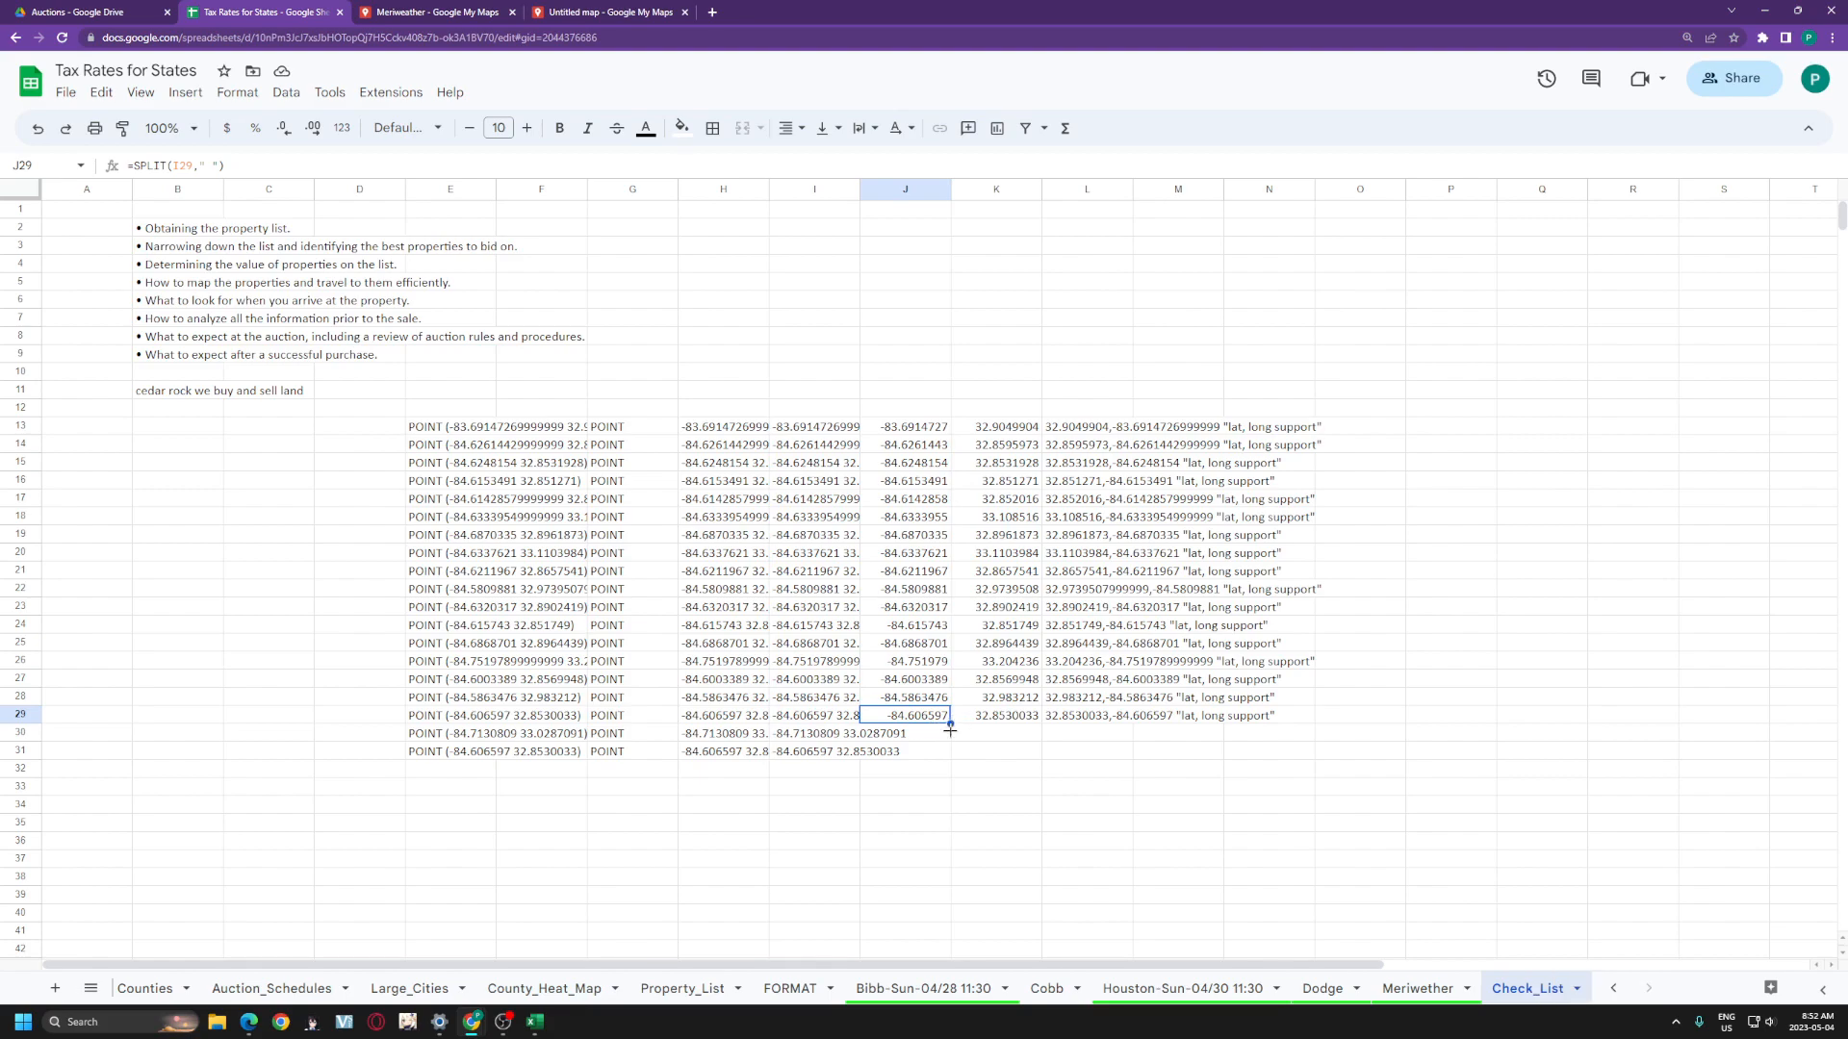
drag(947, 751, 947, 751)
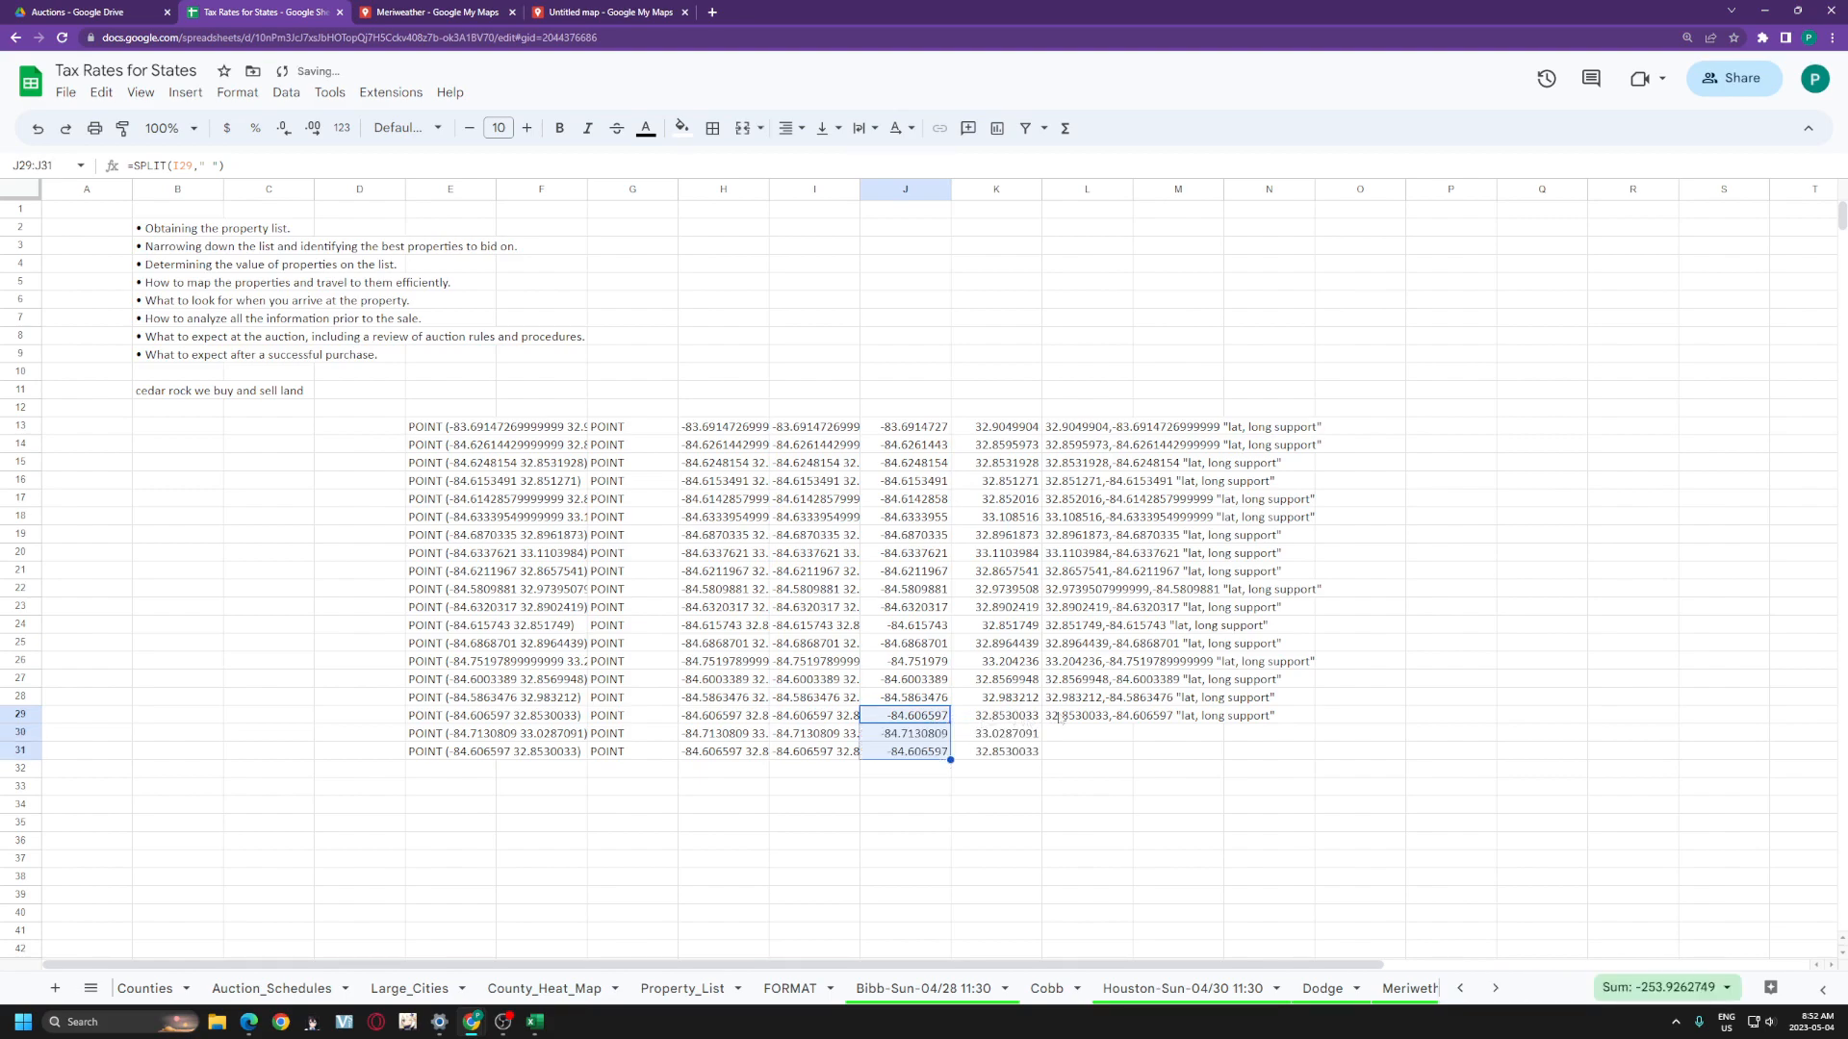
click(1059, 717)
drag(1124, 749, 1128, 753)
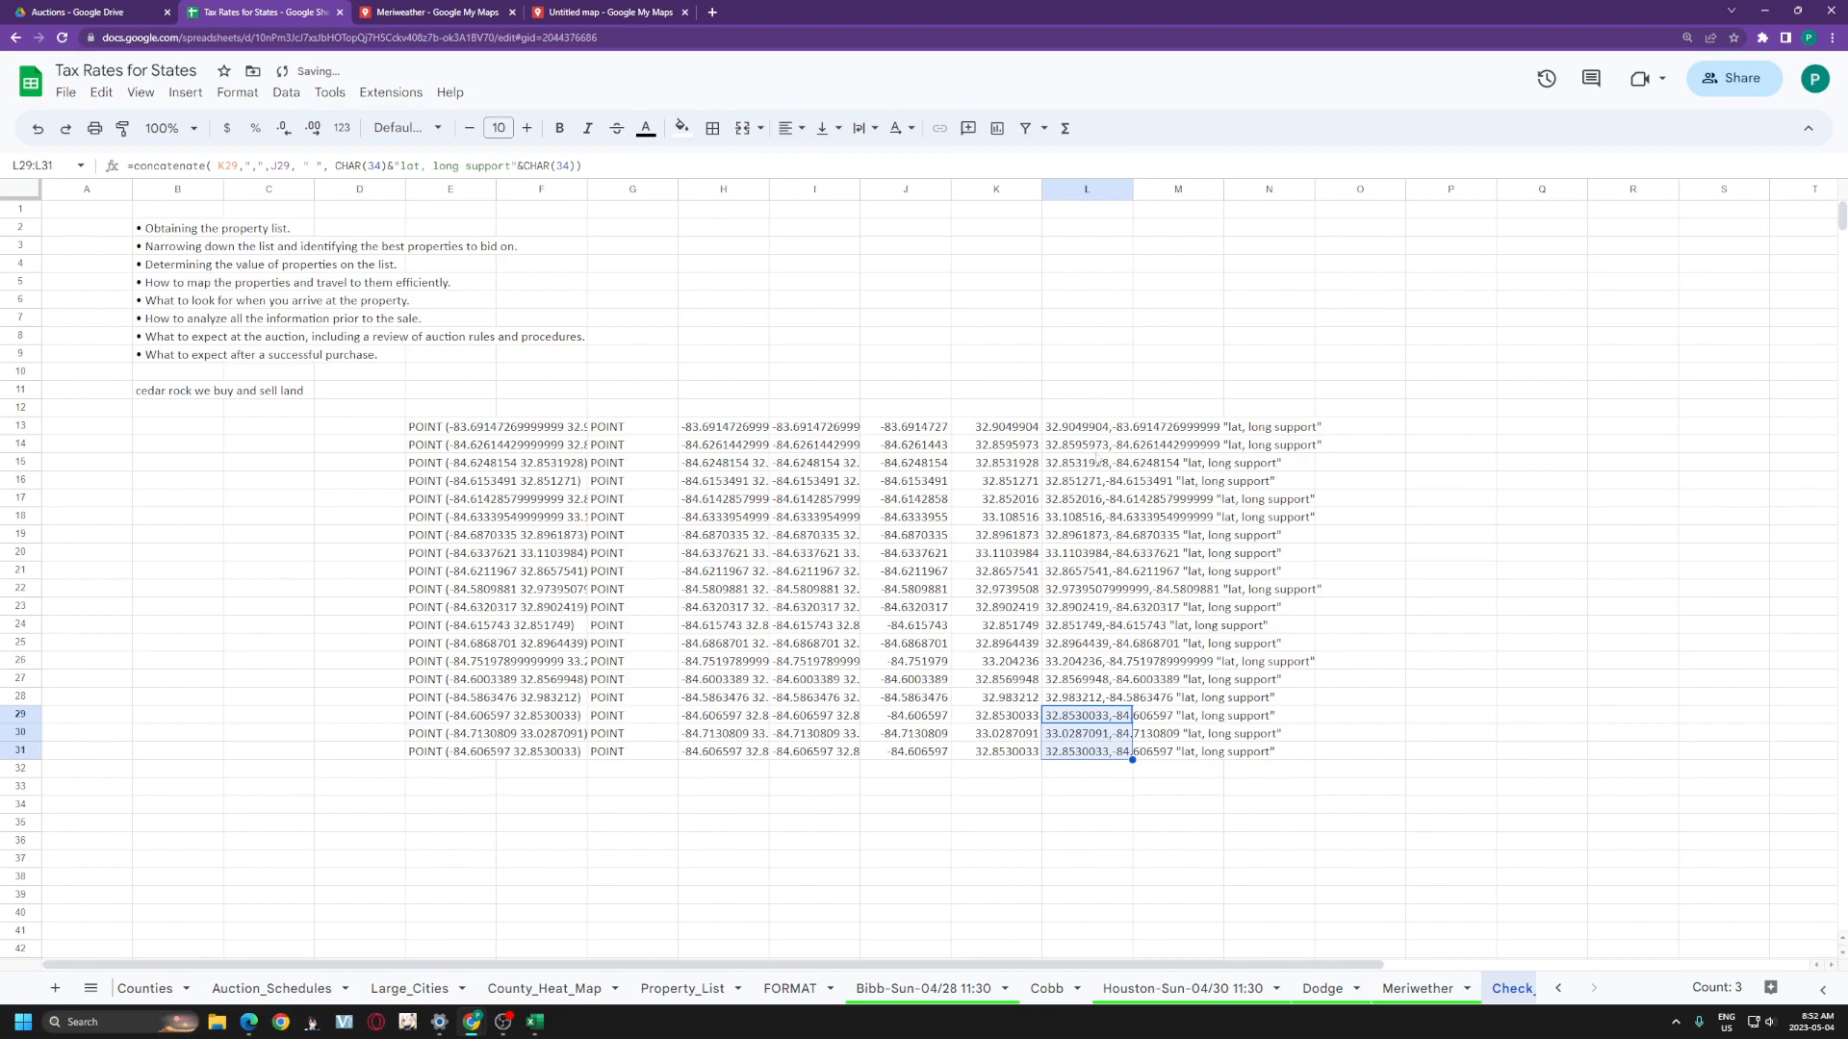
drag(1087, 407, 1093, 823)
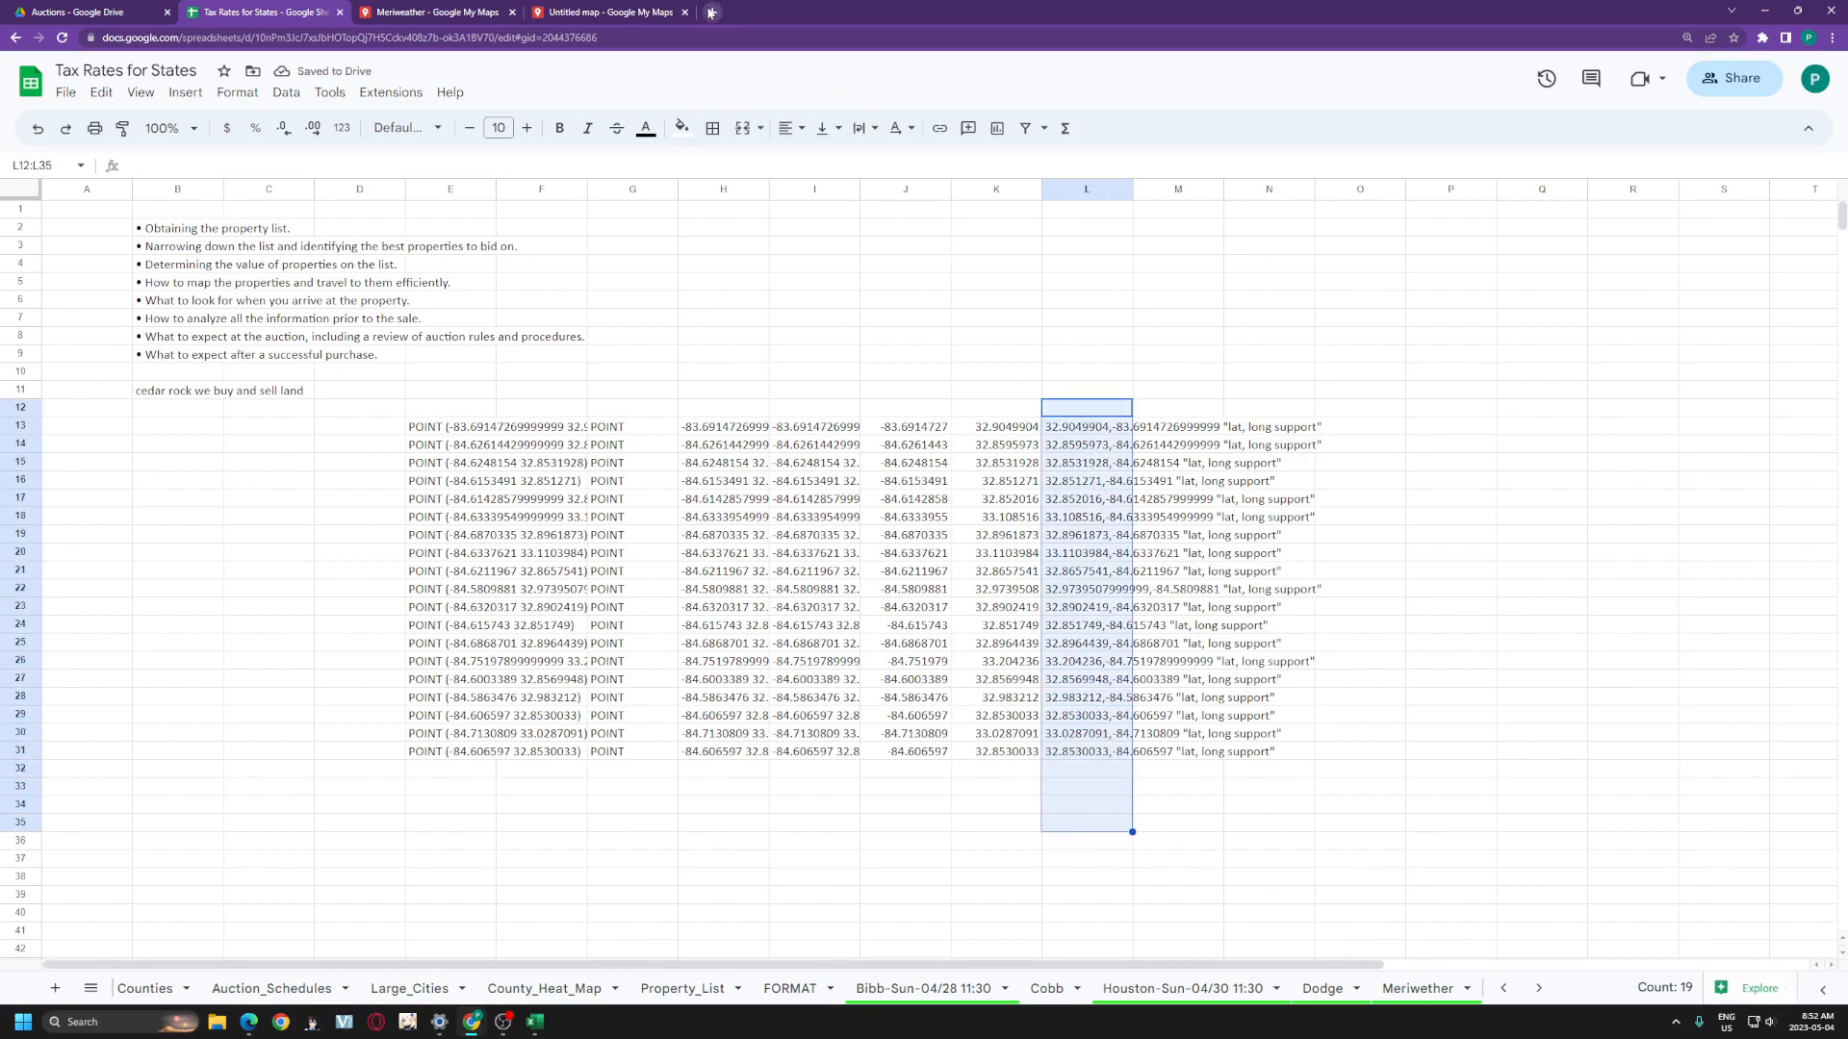
click(1453, 555)
drag(1091, 432, 1115, 762)
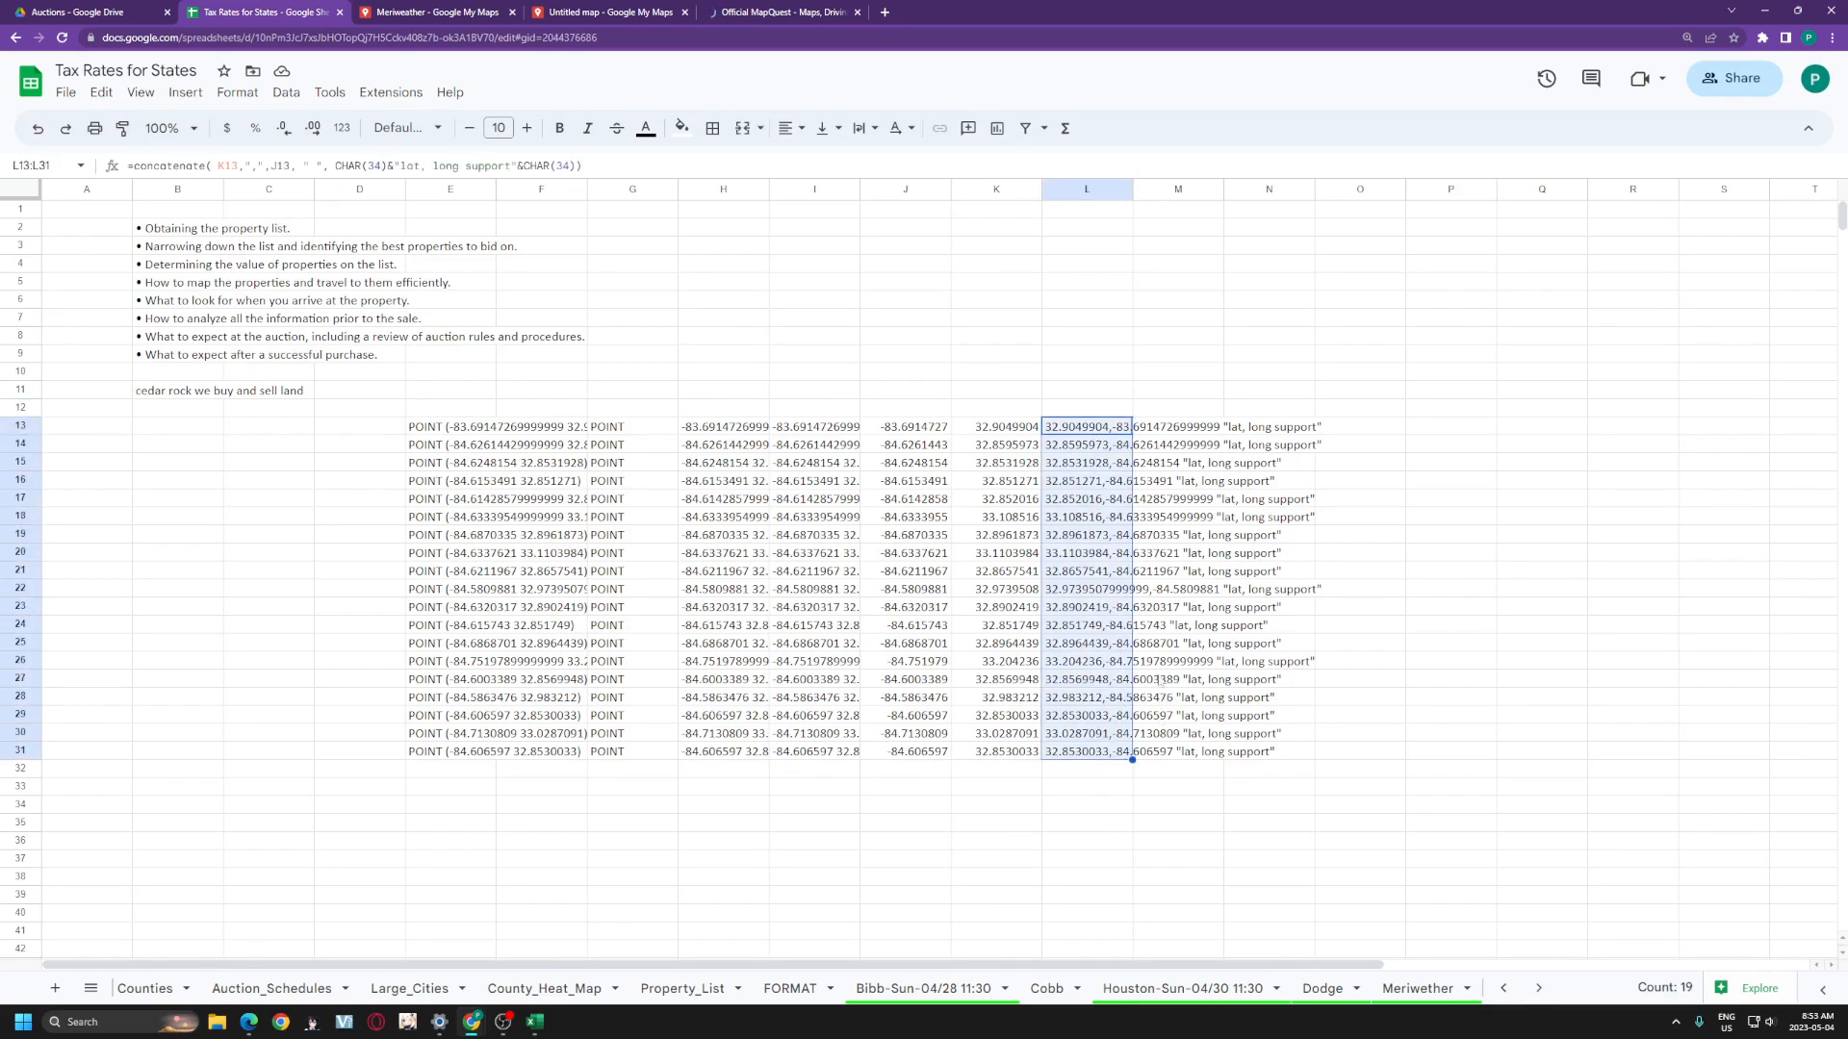
- Paste the 19 lat/long lines into MapQuest's Multi-Stop Route Planner and show the route
click(721, 8)
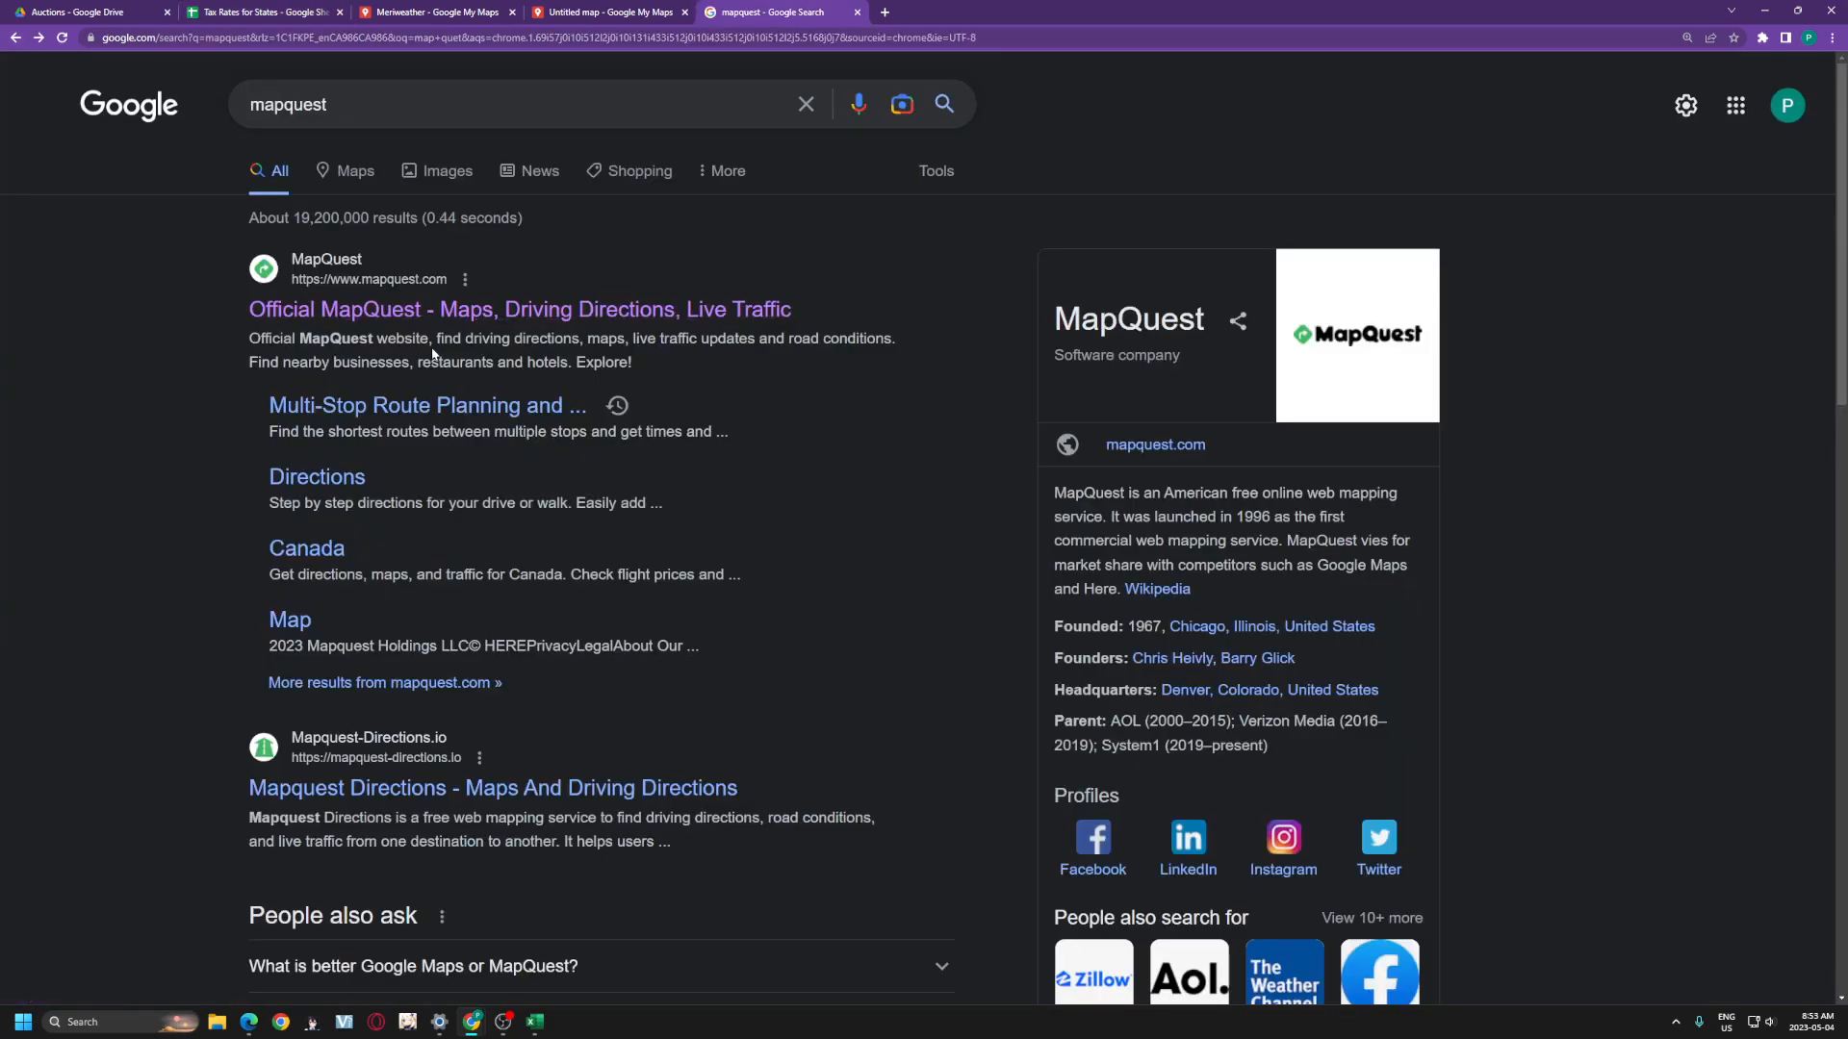
click(426, 421)
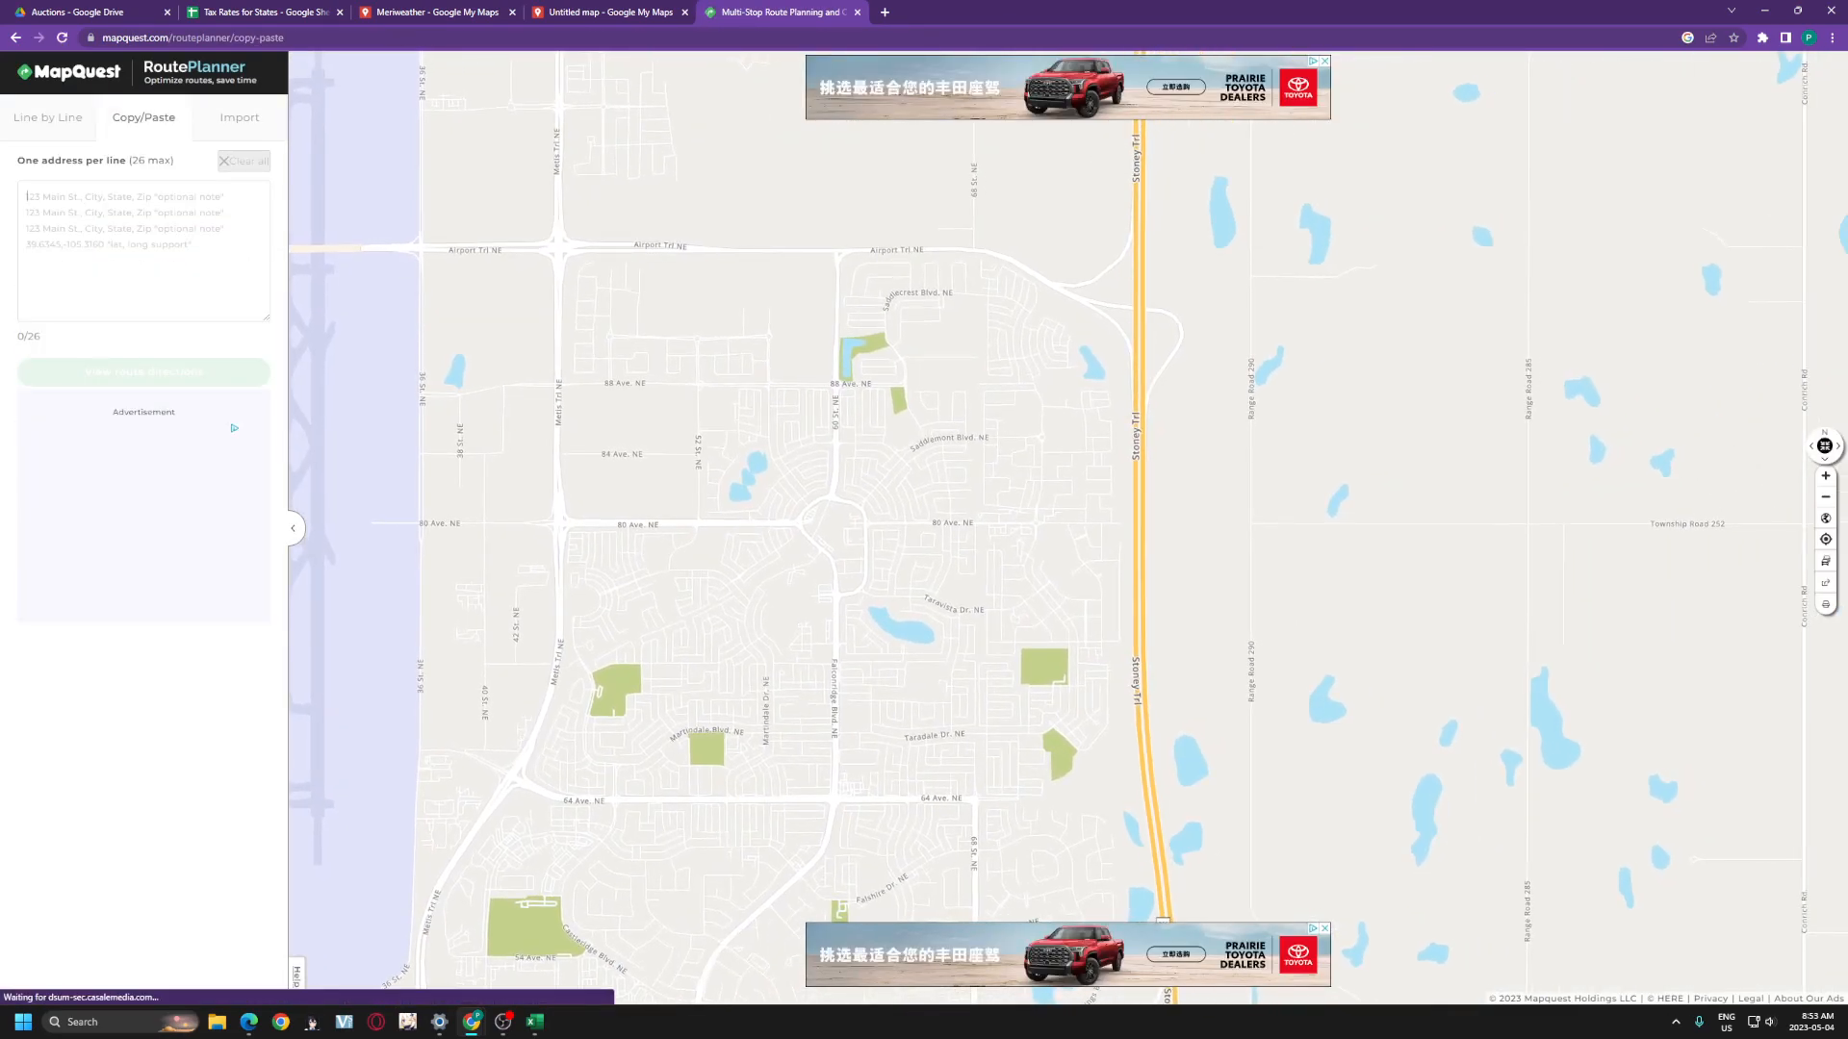
click(145, 316)
key(ctrl+v)
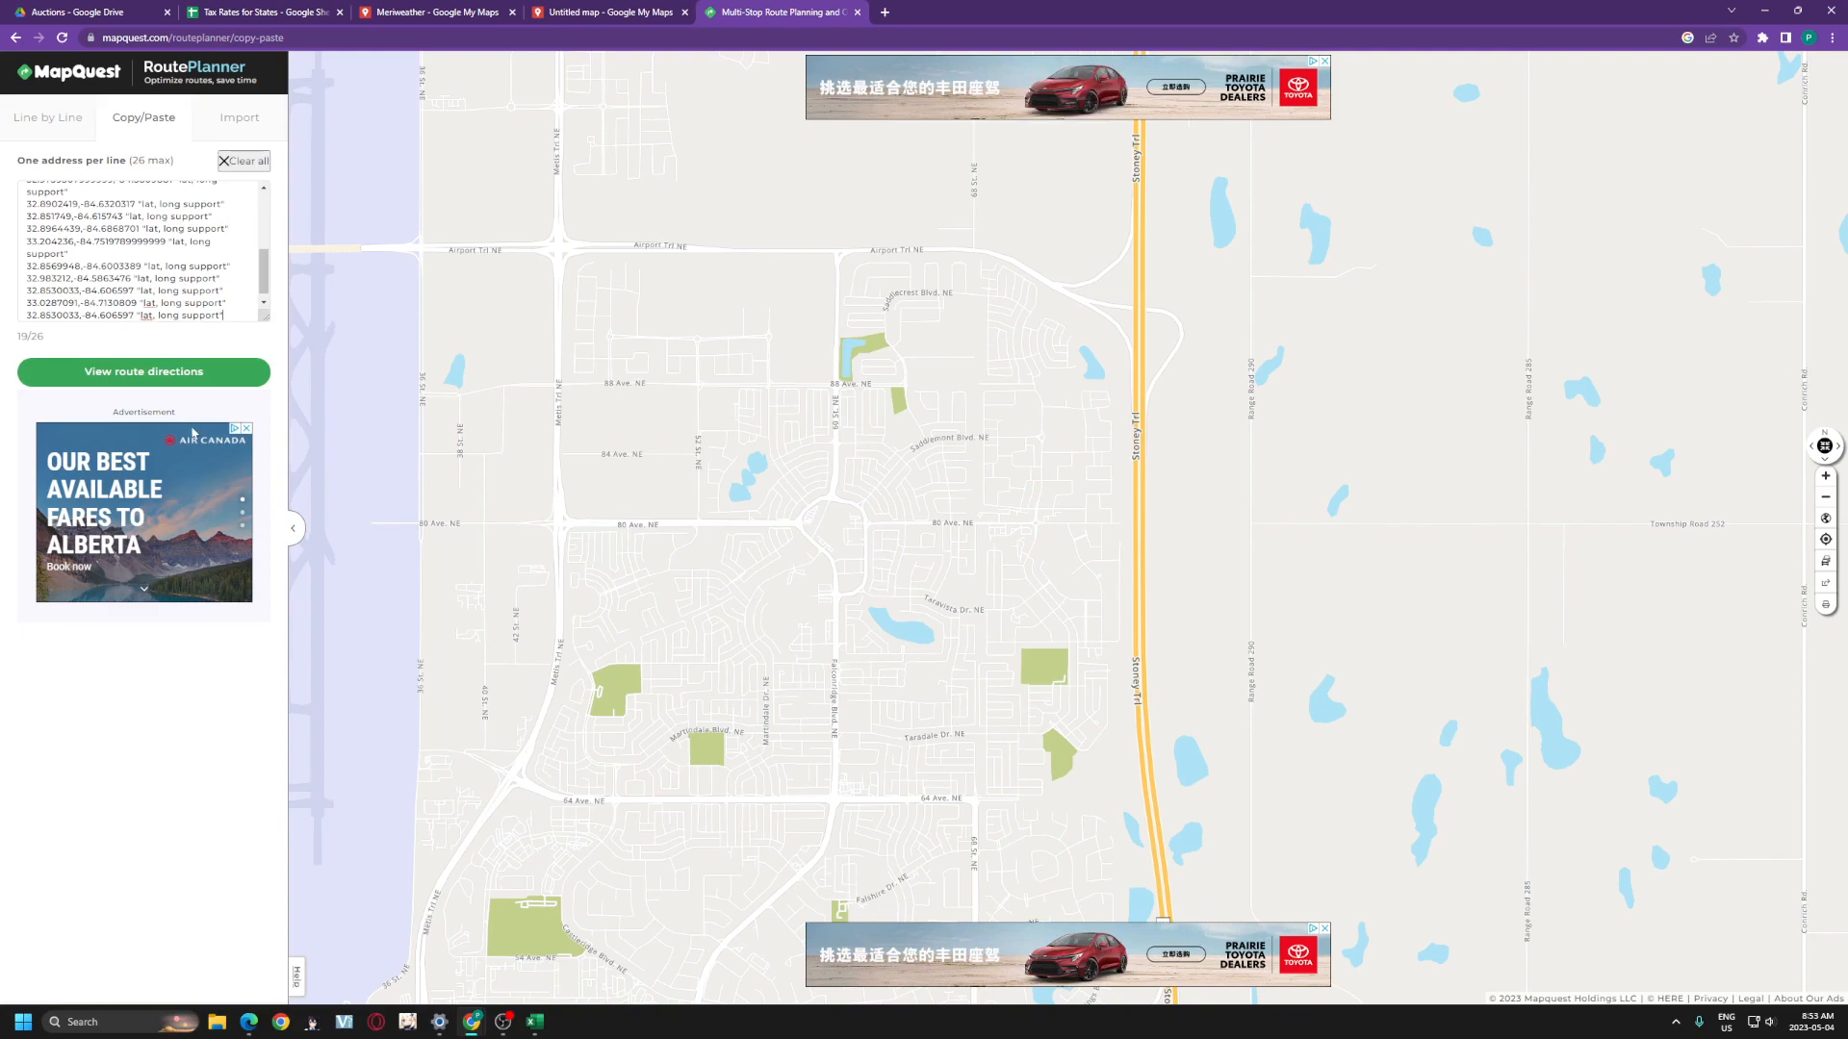
click(144, 372)
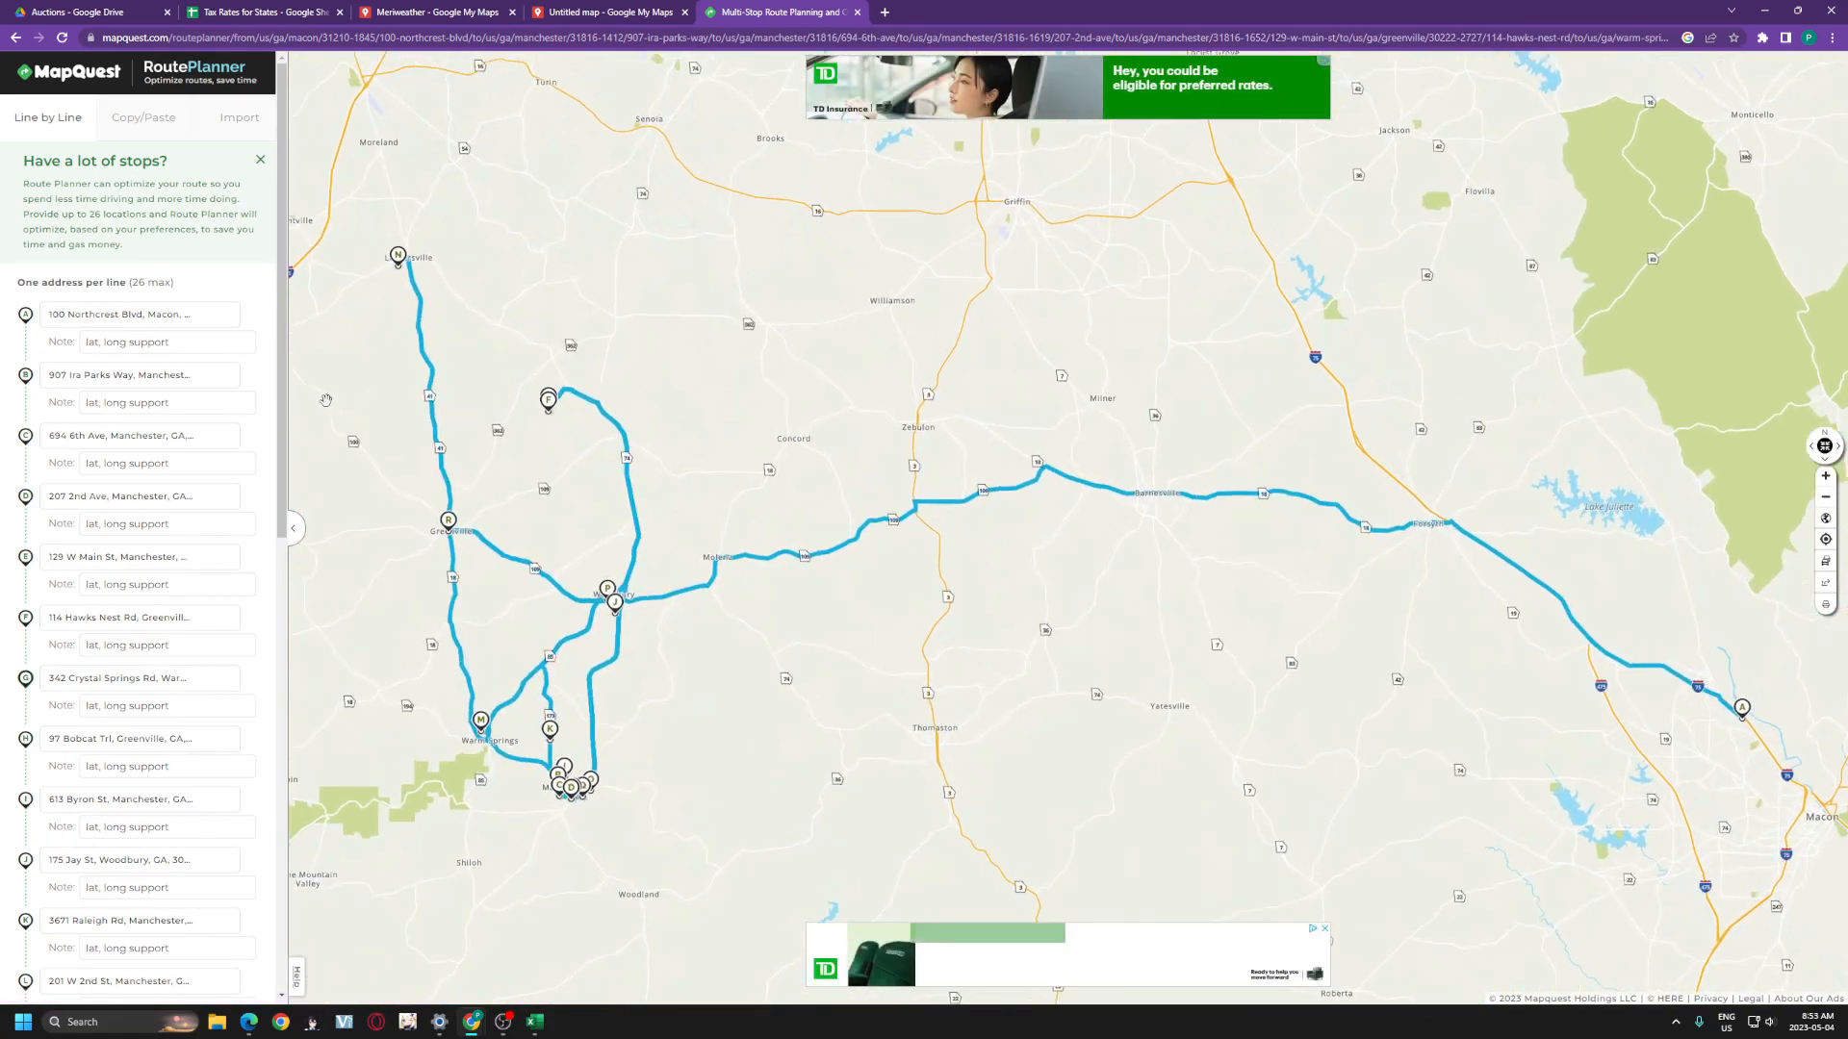
- Dismiss the 'Driving for work?' card, enlarge the page, and pan the map toward stop A near Macon
scroll(155, 514, down, 10)
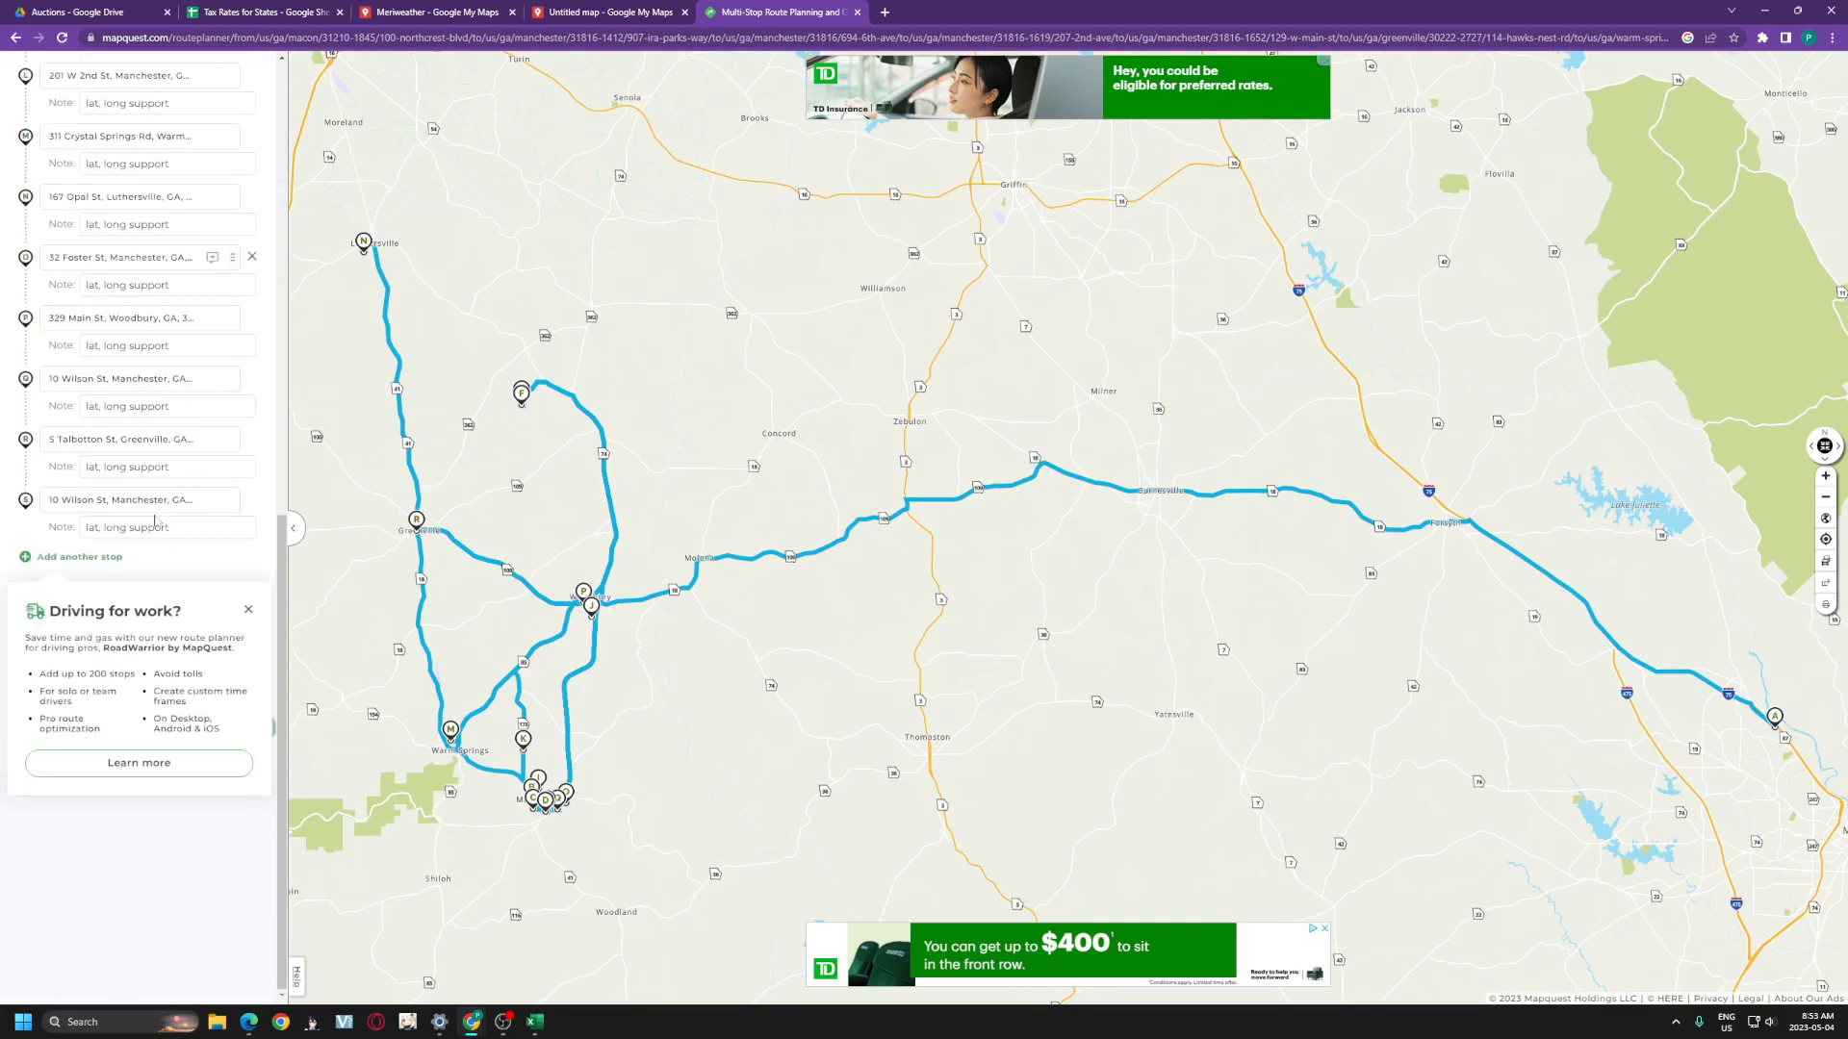
click(247, 610)
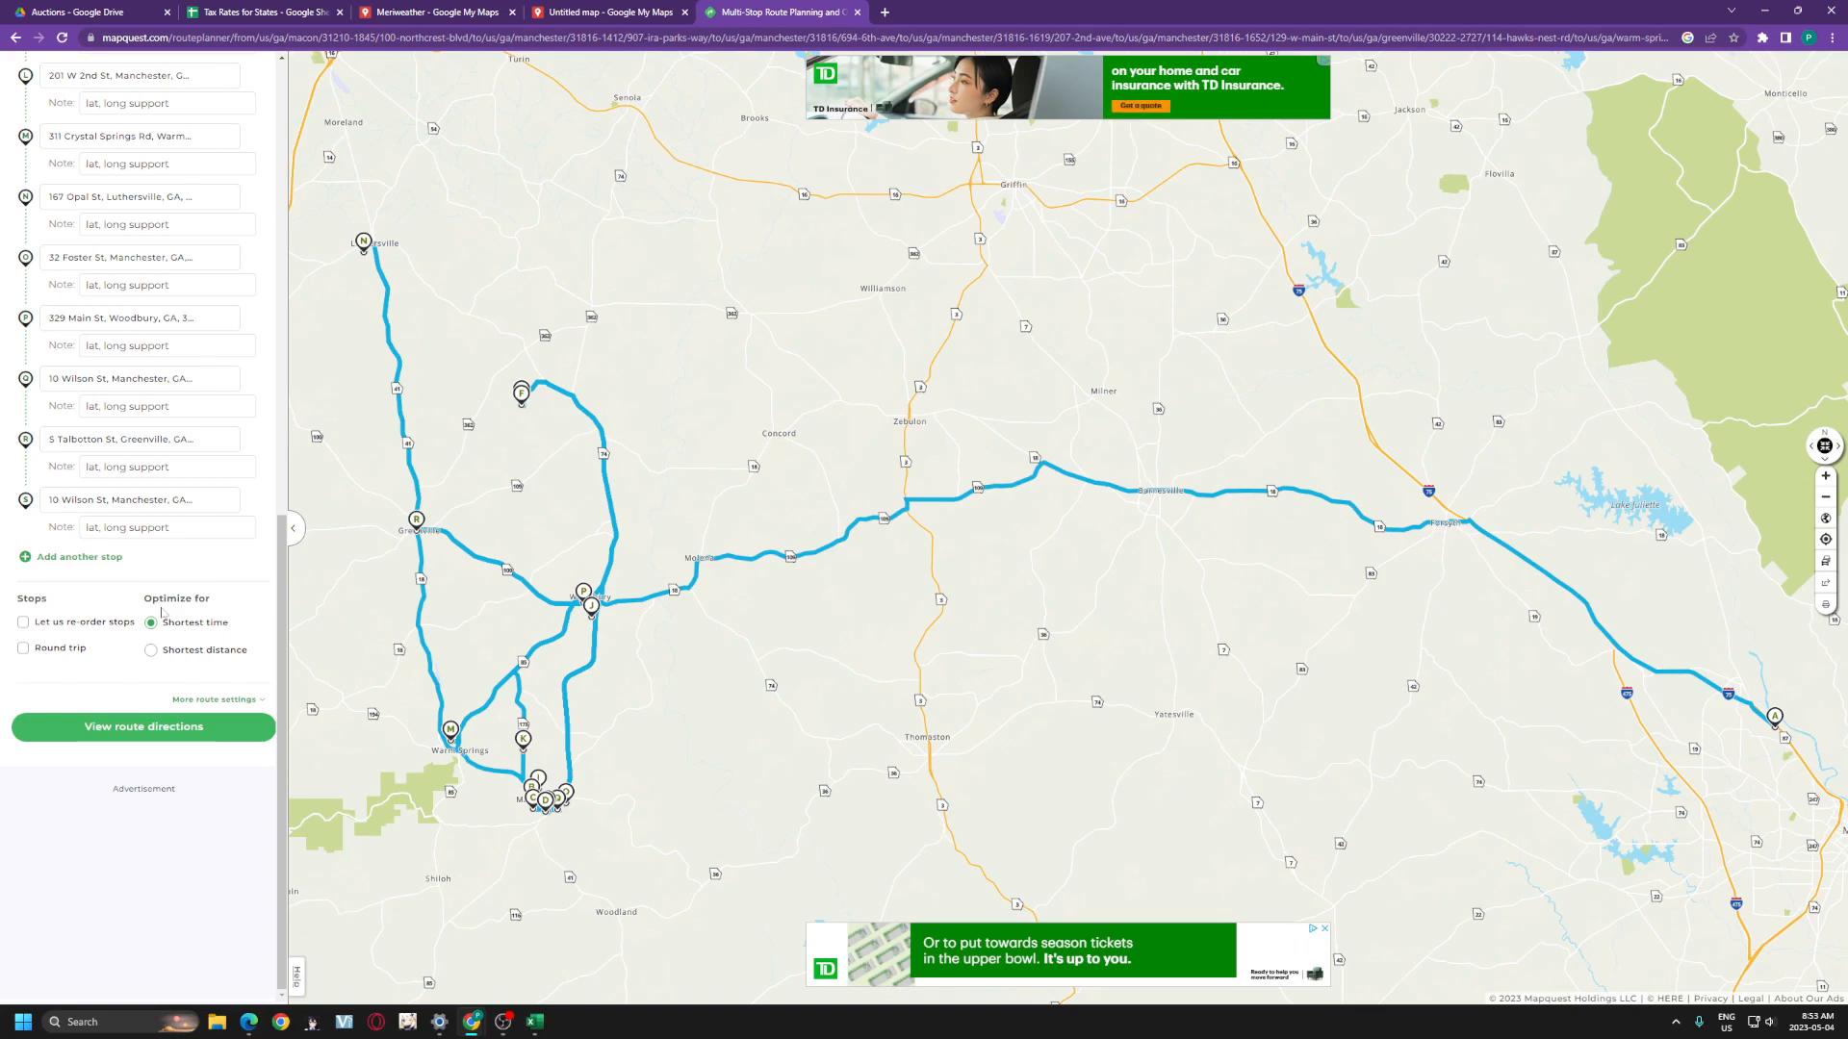
key(ctrl+plus)
key(ctrl+plus)
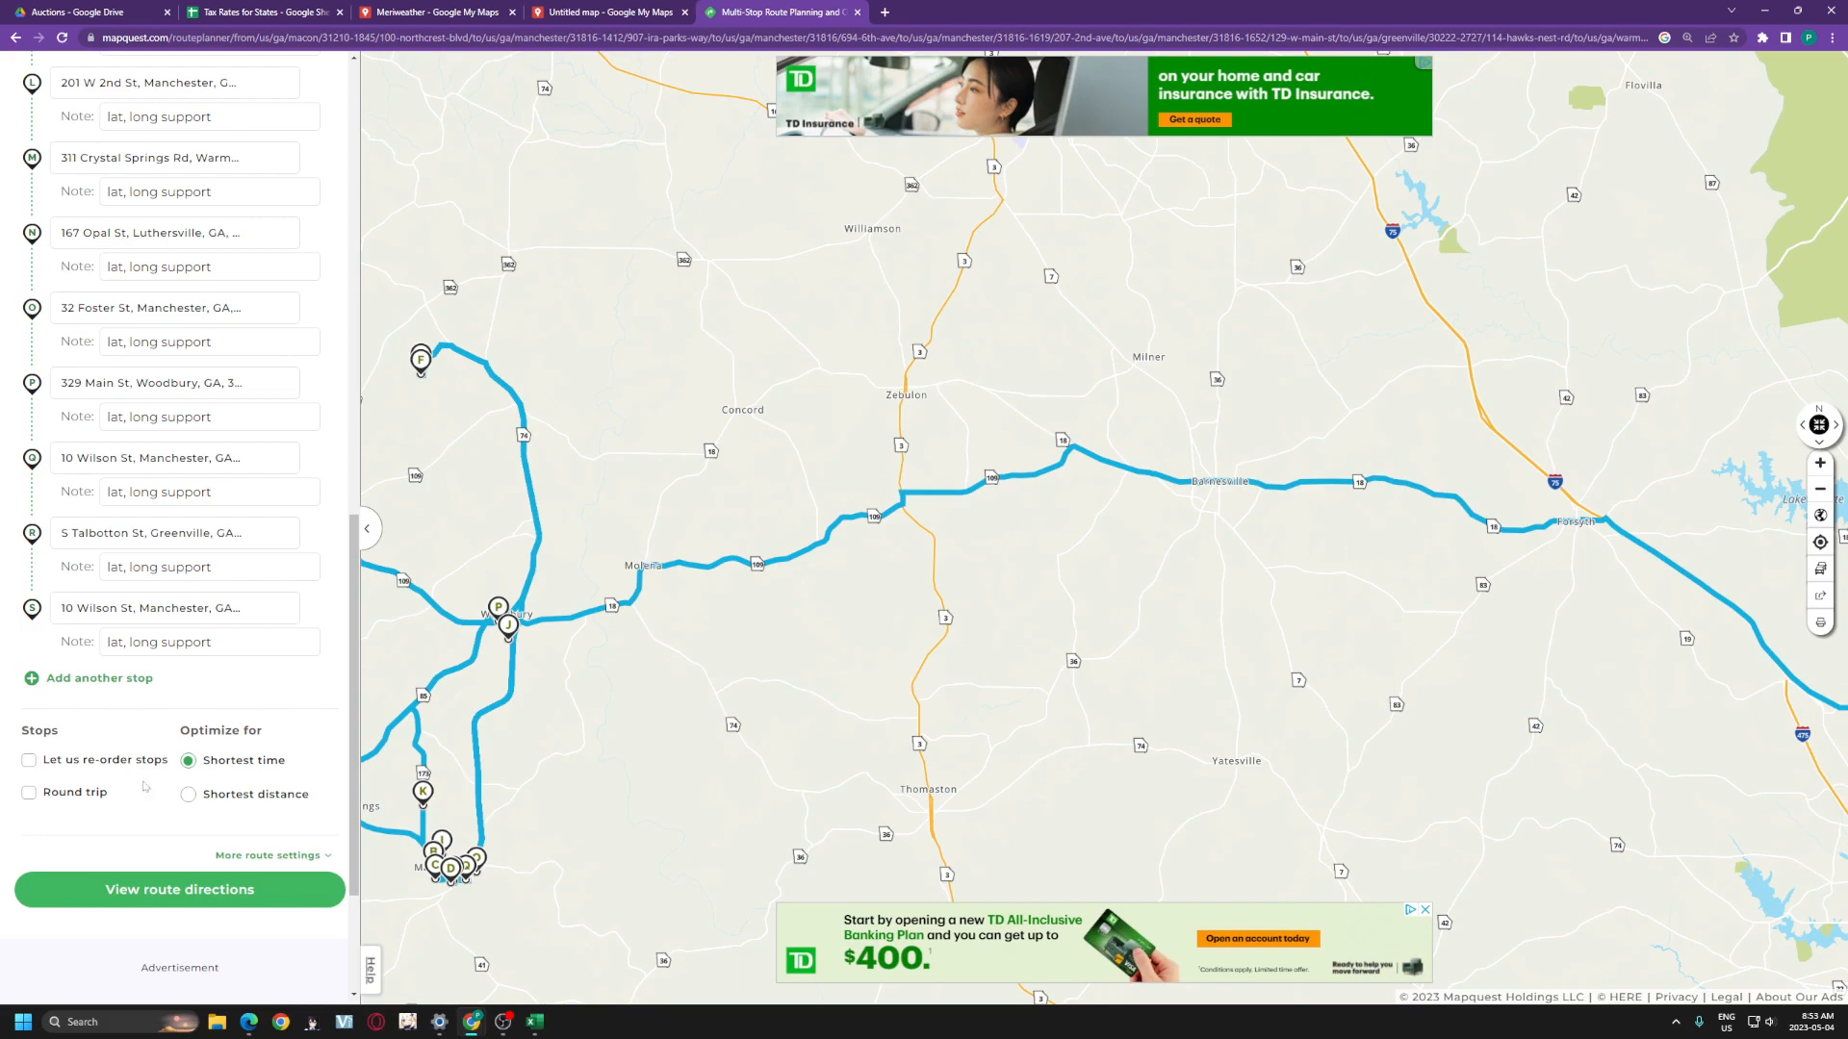
mouse_move(651, 690)
mouse_down()
mouse_move(864, 648)
mouse_move(688, 619)
mouse_up()
mouse_move(1259, 635)
mouse_down()
mouse_move(730, 535)
mouse_move(713, 565)
mouse_move(1241, 643)
mouse_up()
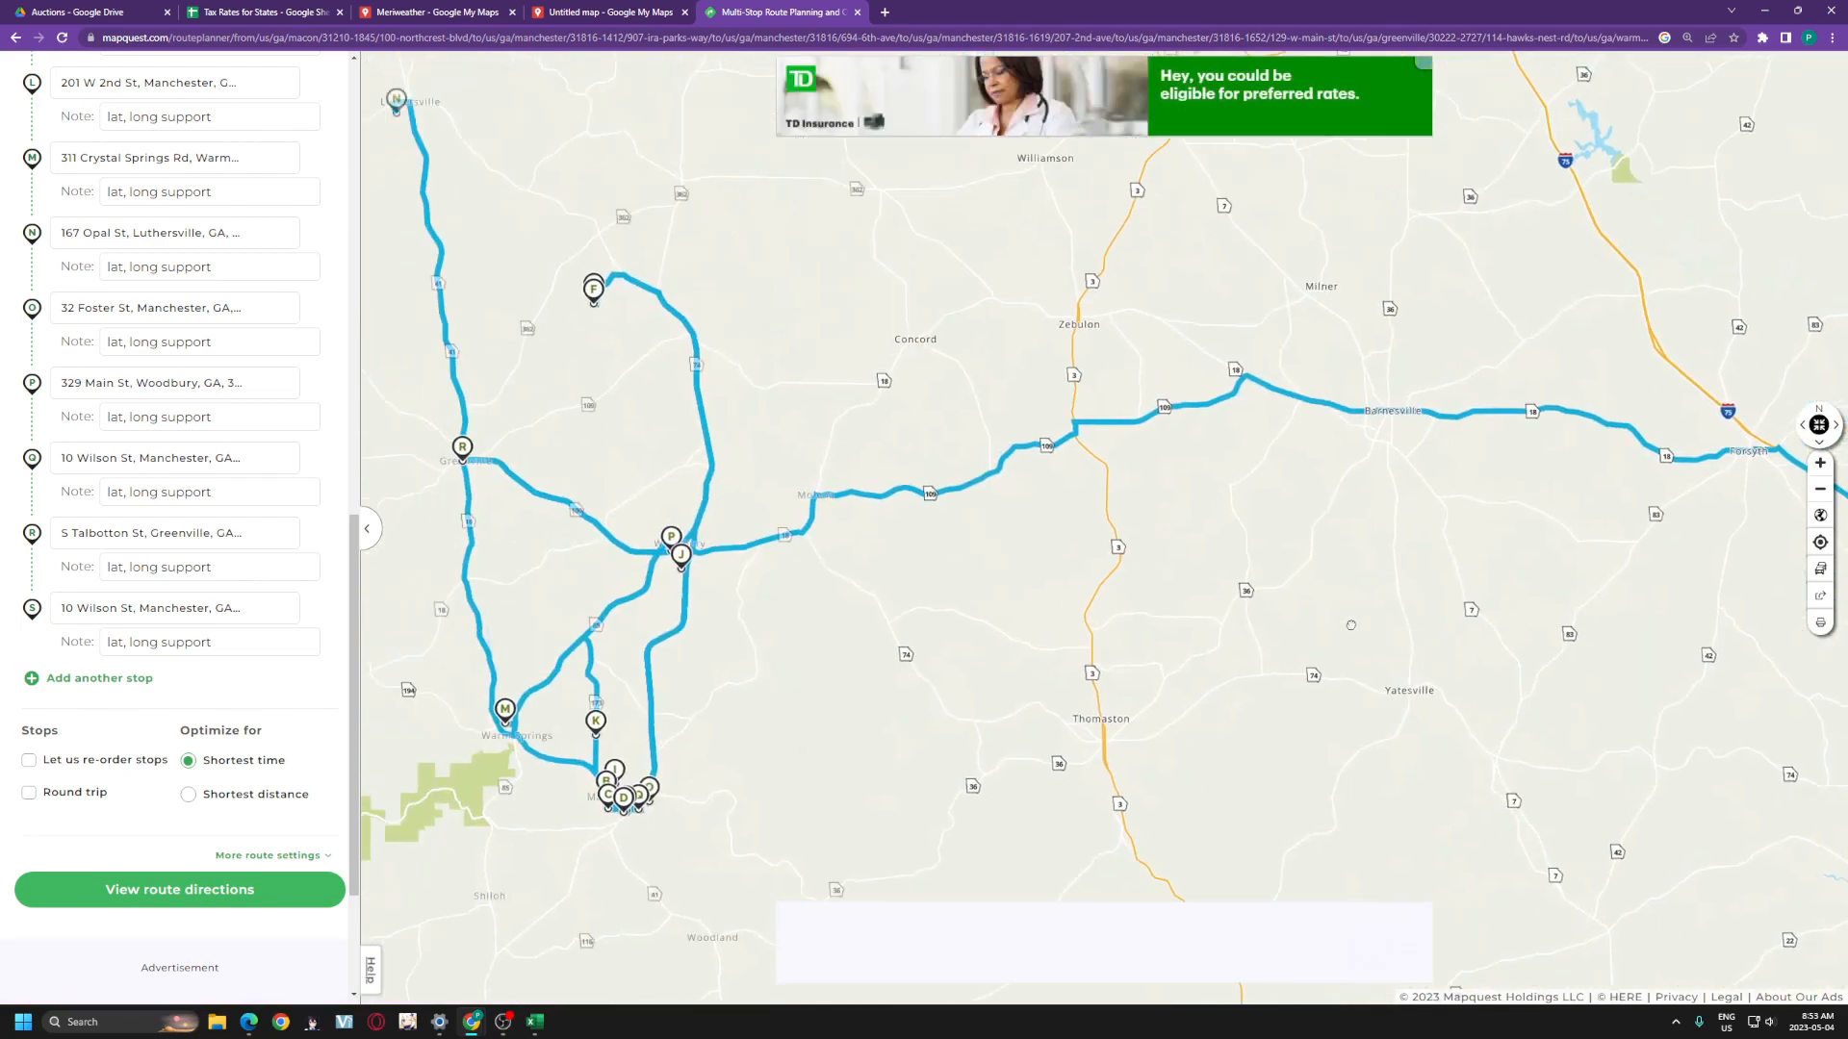
- Set the route to Round trip with Let us re-order stops and Shortest distance, then collapse the sidebar
click(70, 803)
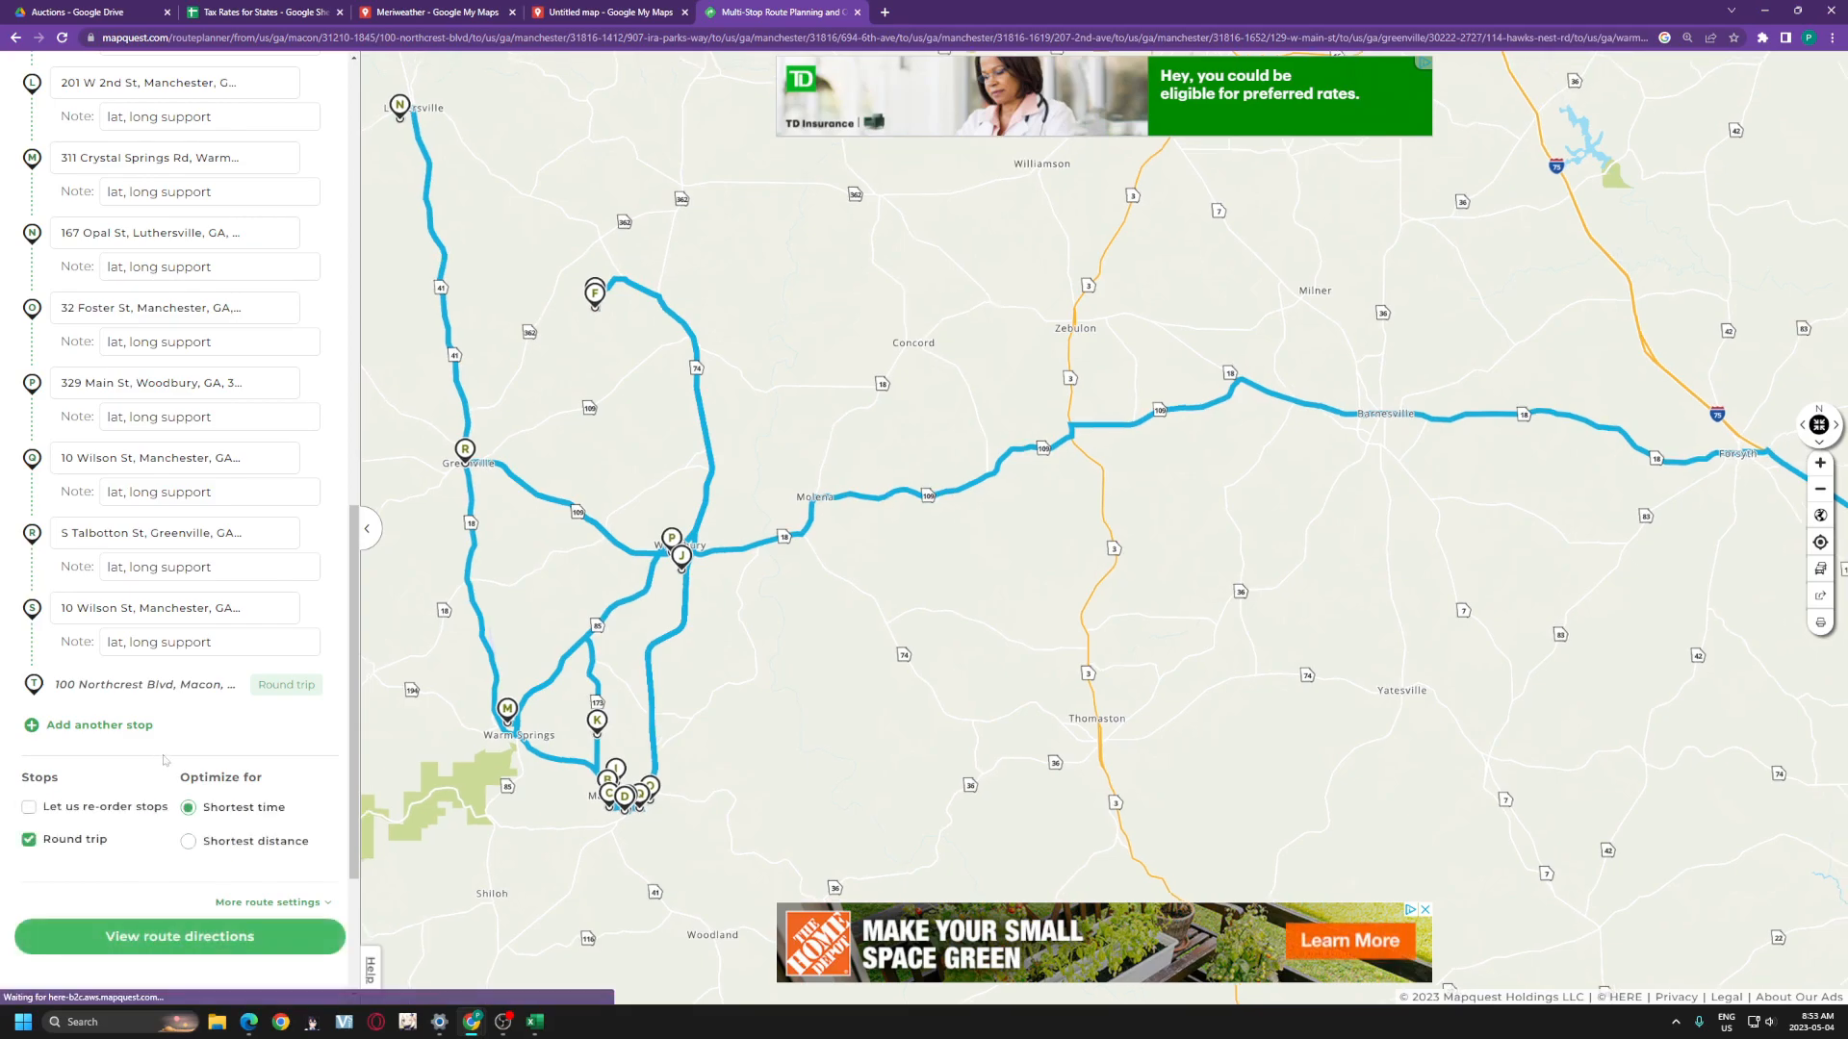
scroll(180, 524, up, 10)
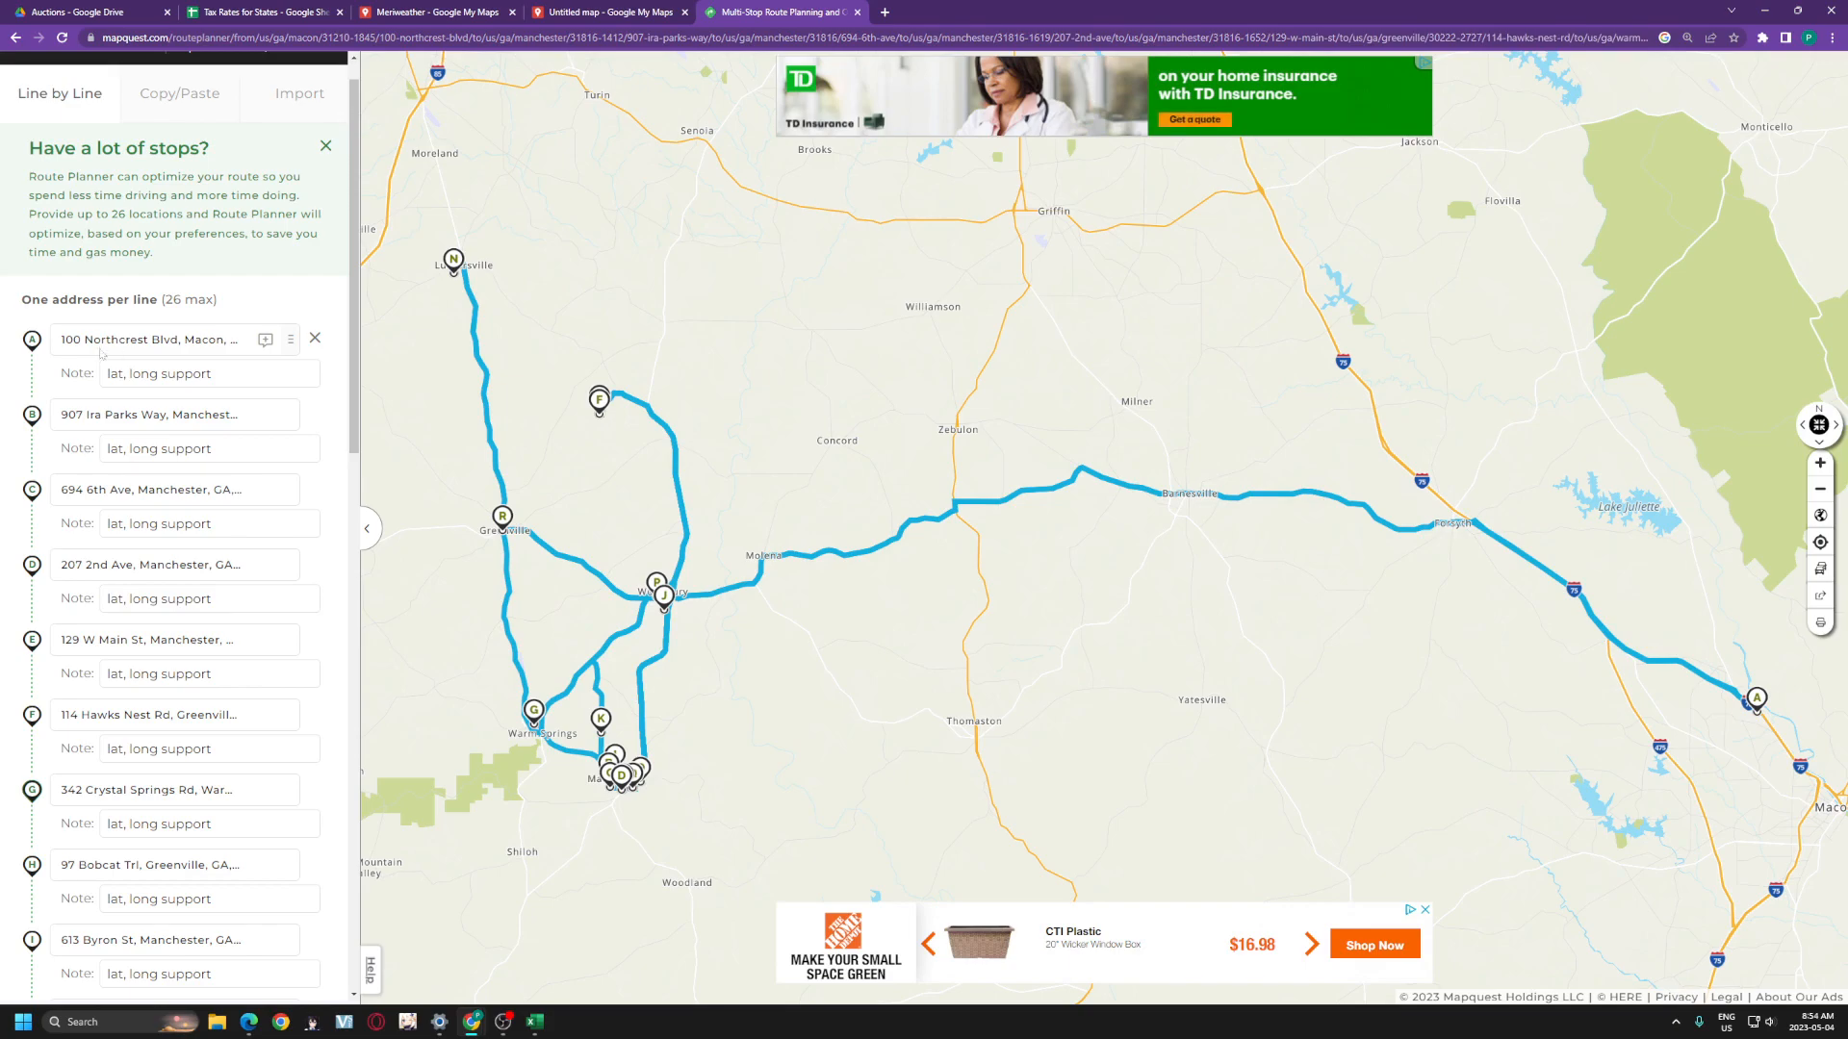
scroll(168, 430, down, 5)
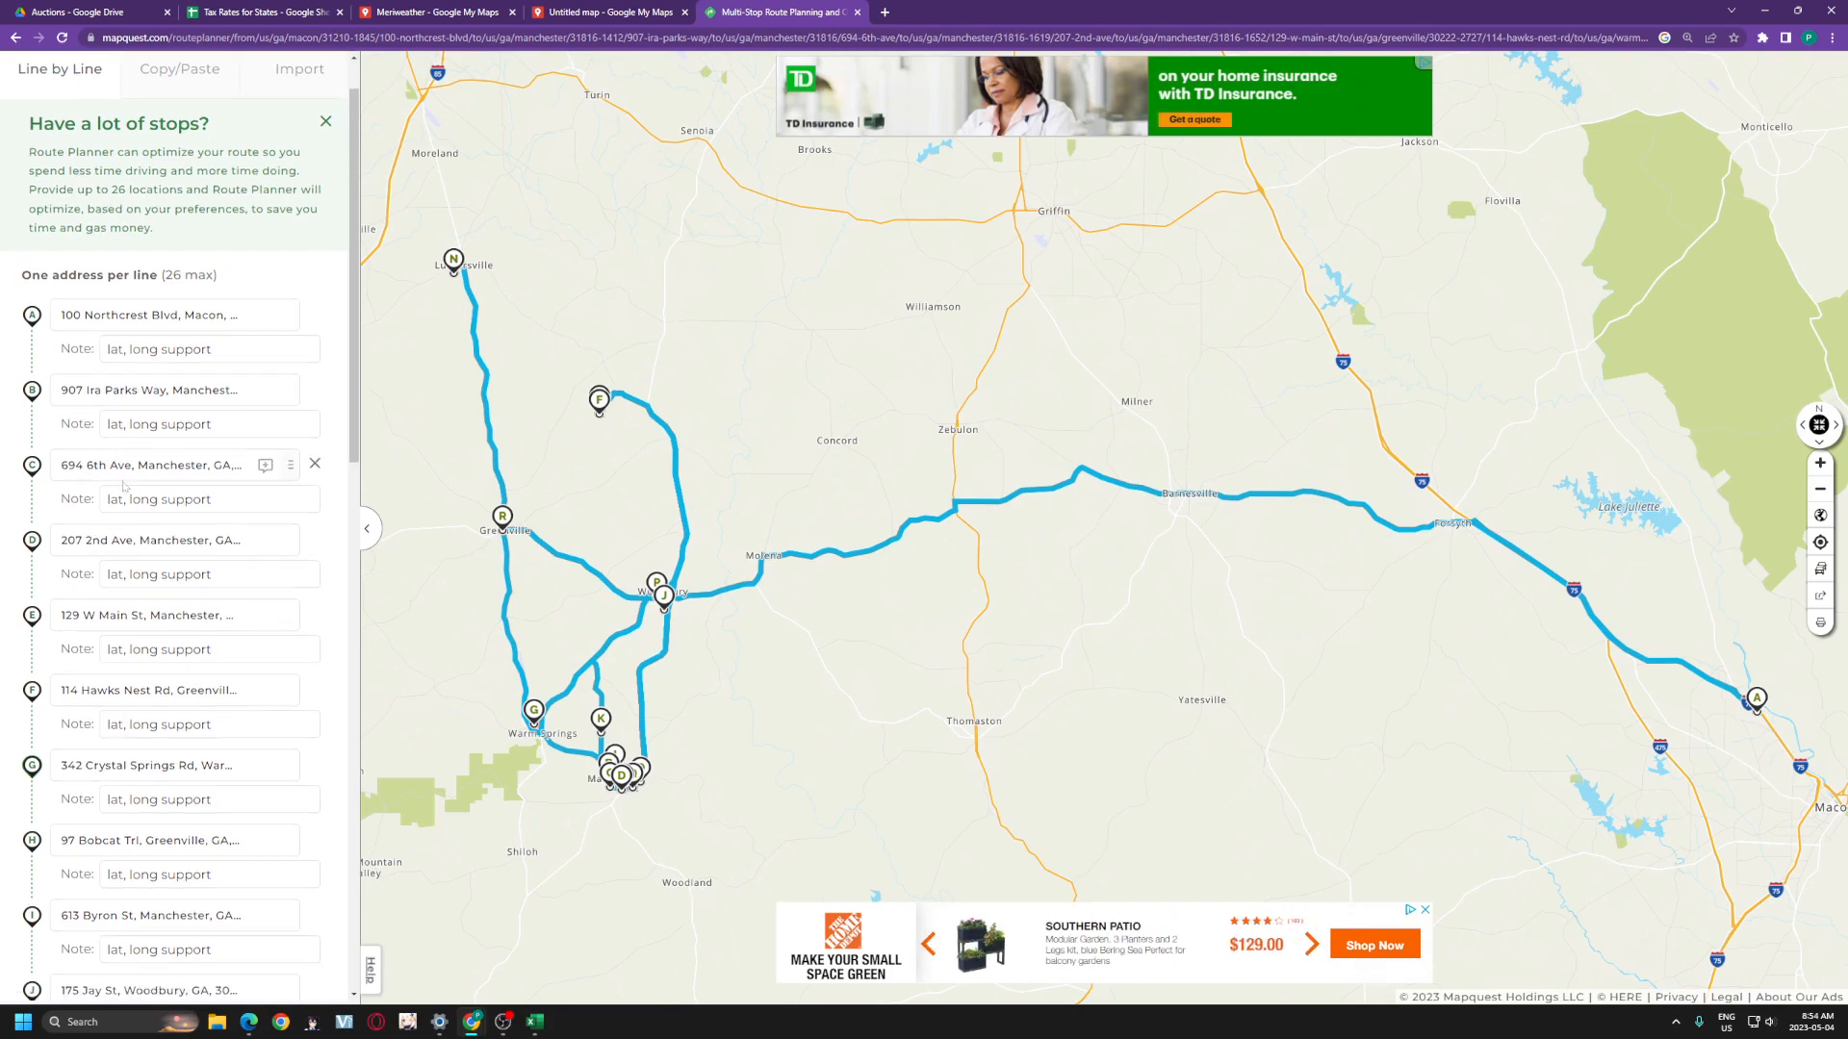
scroll(123, 547, down, 8)
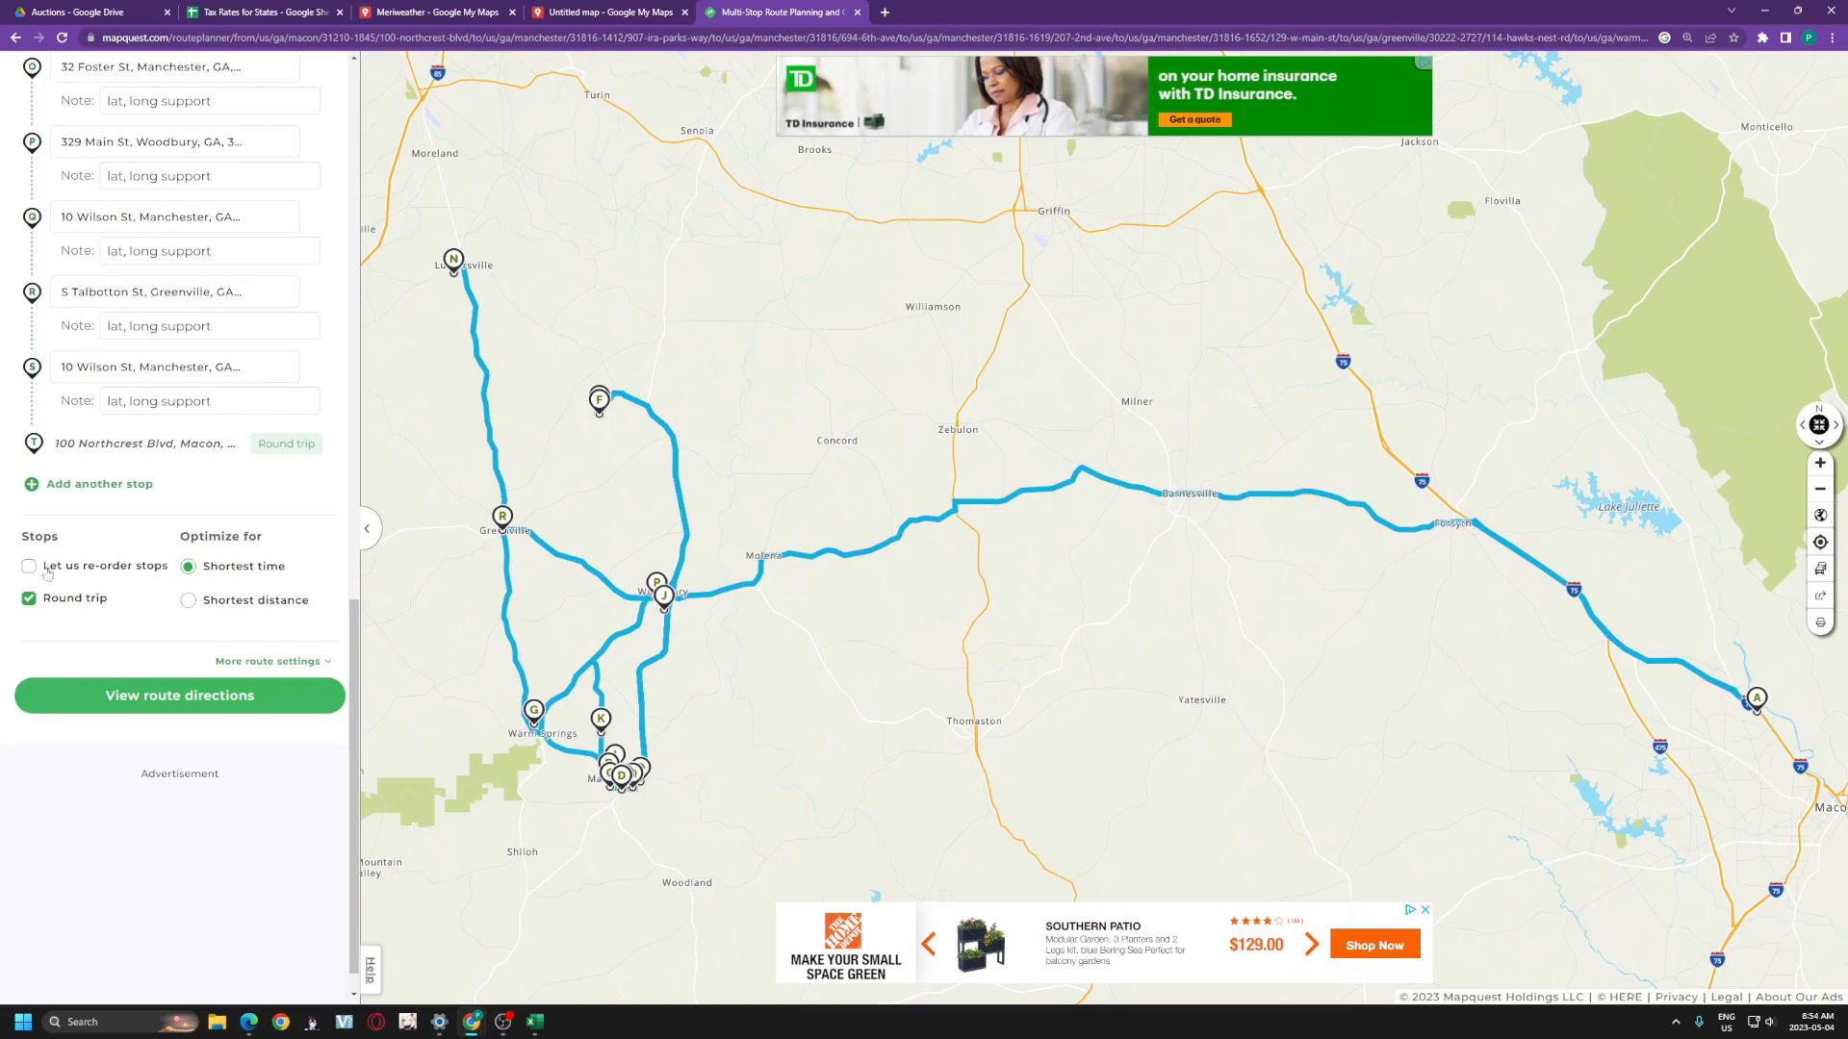
click(28, 567)
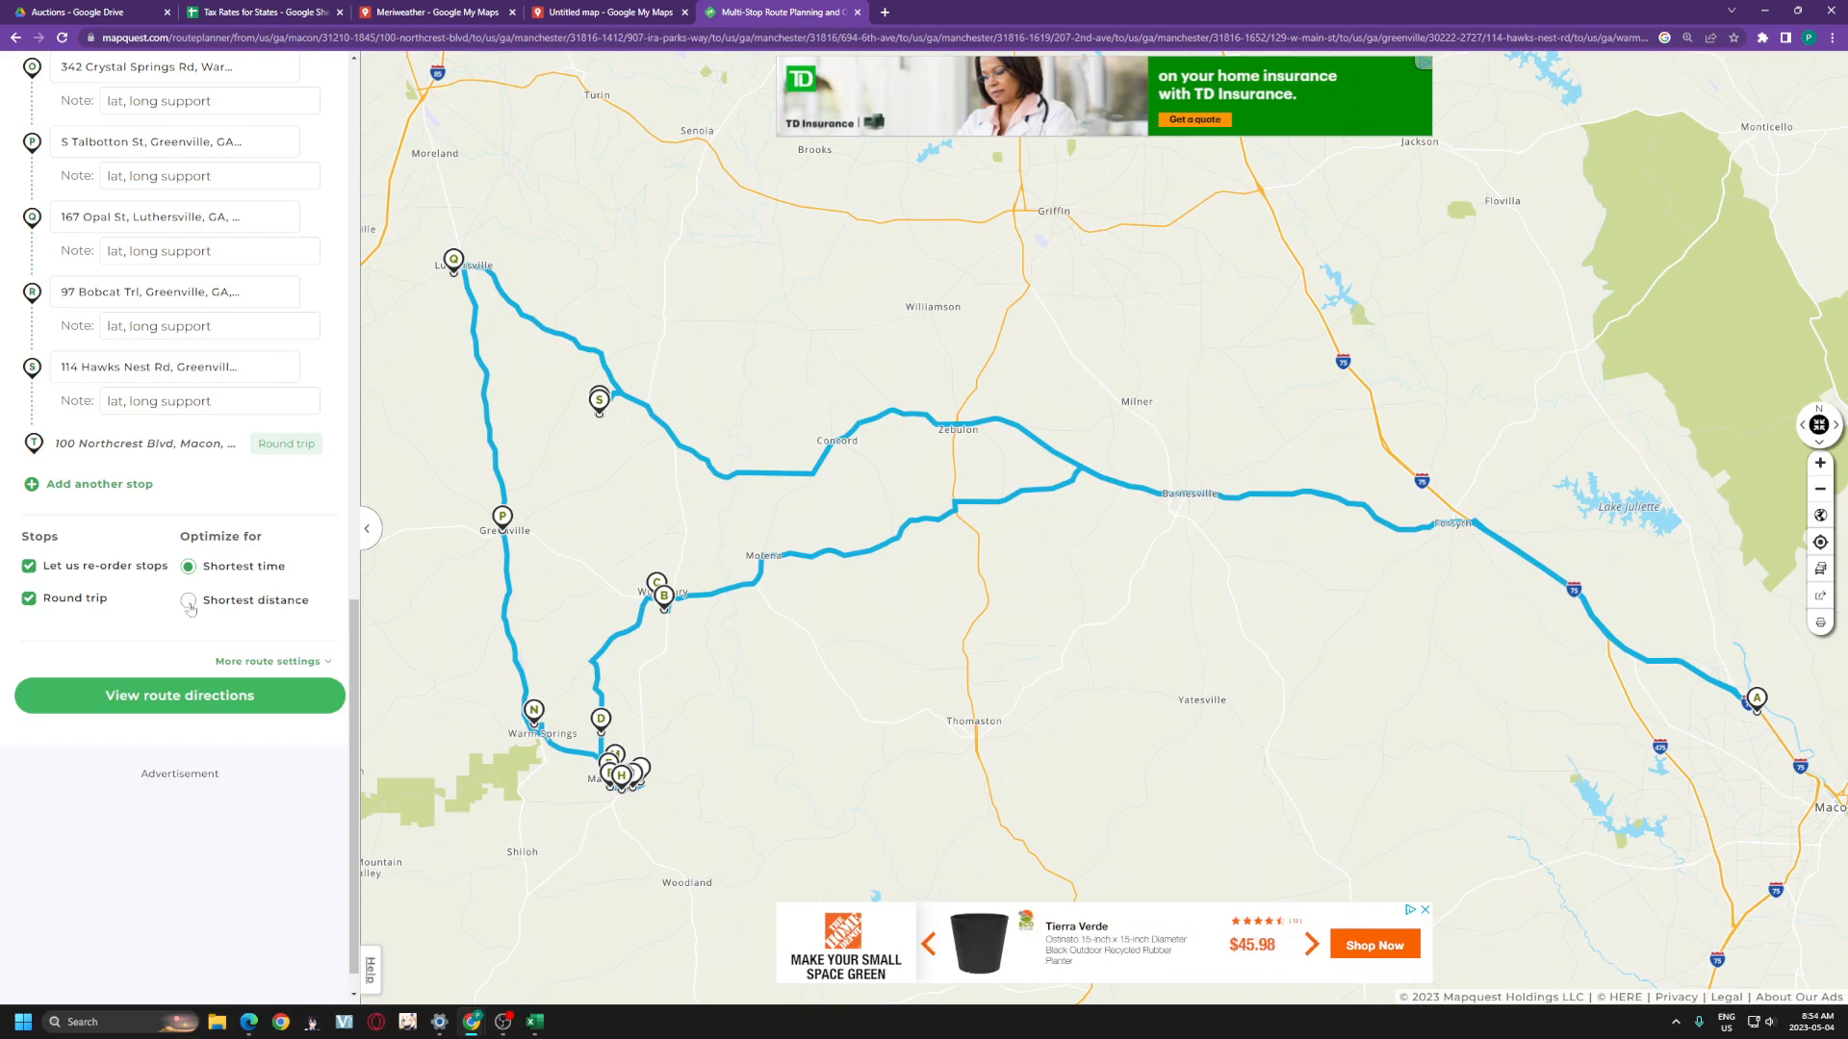
click(189, 603)
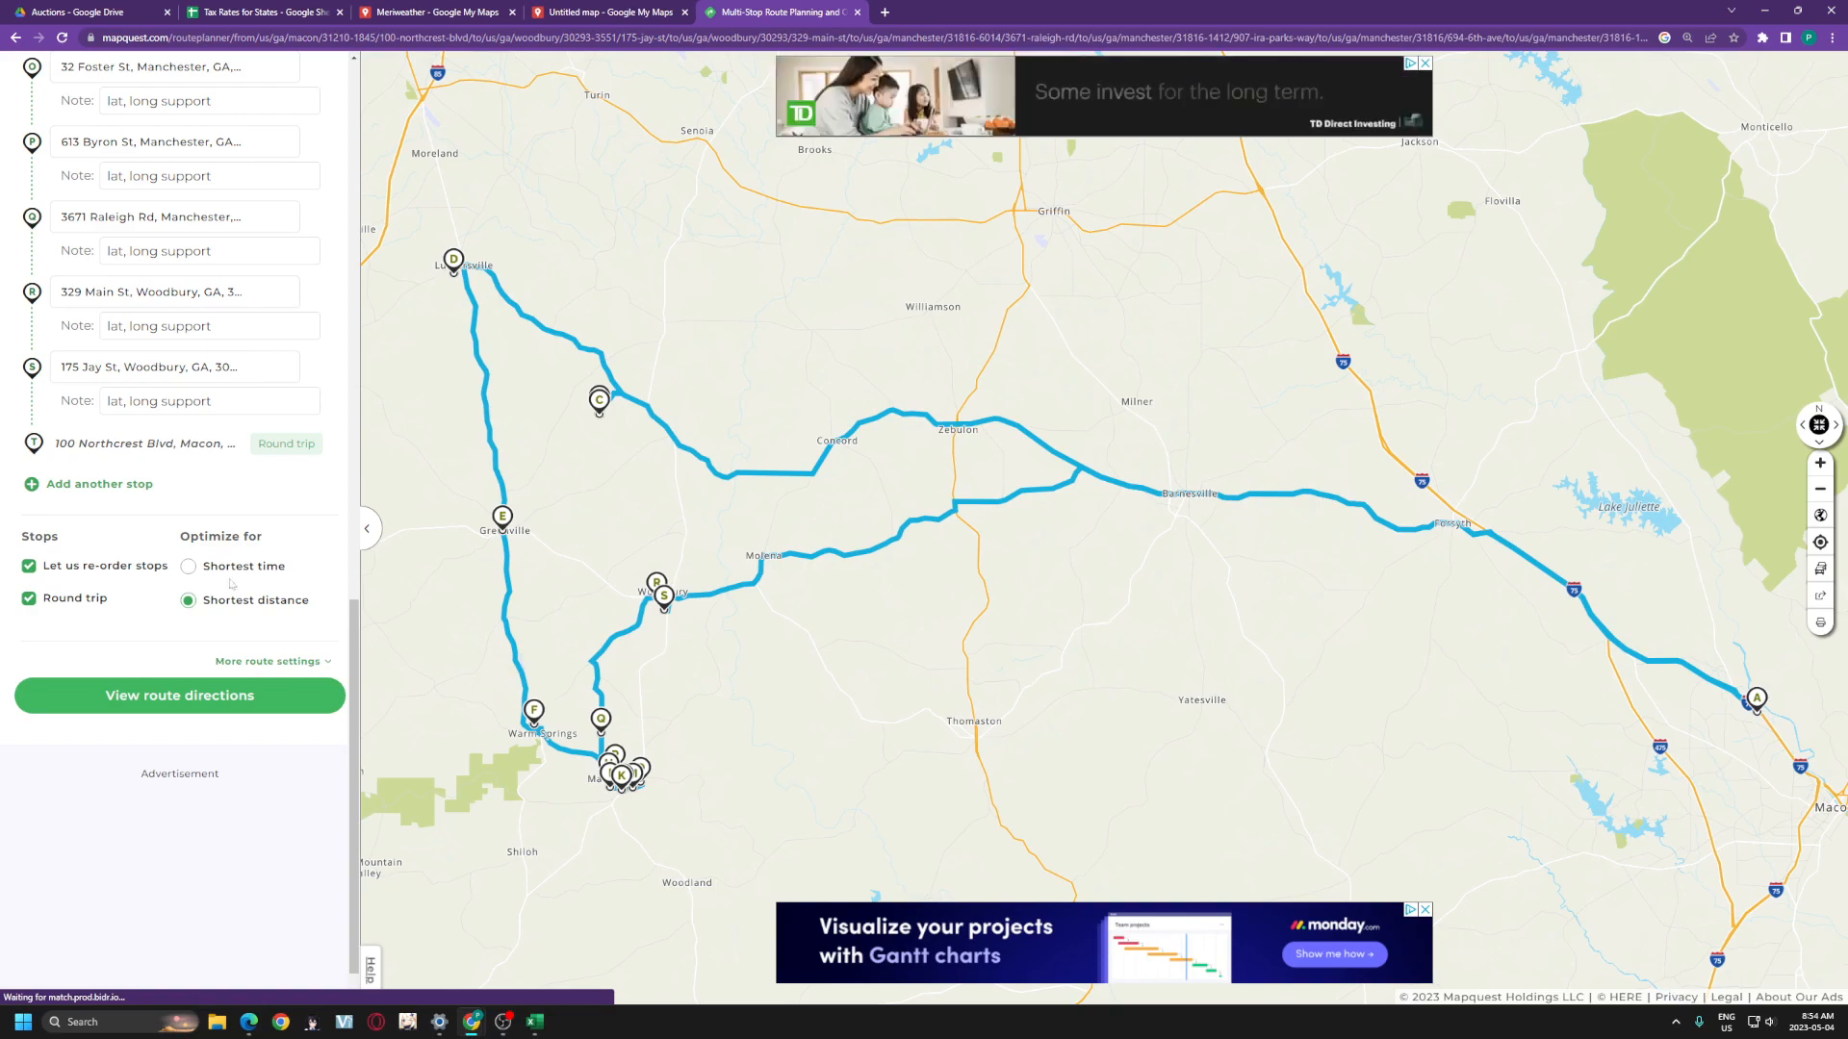
scroll(231, 587, up, 7)
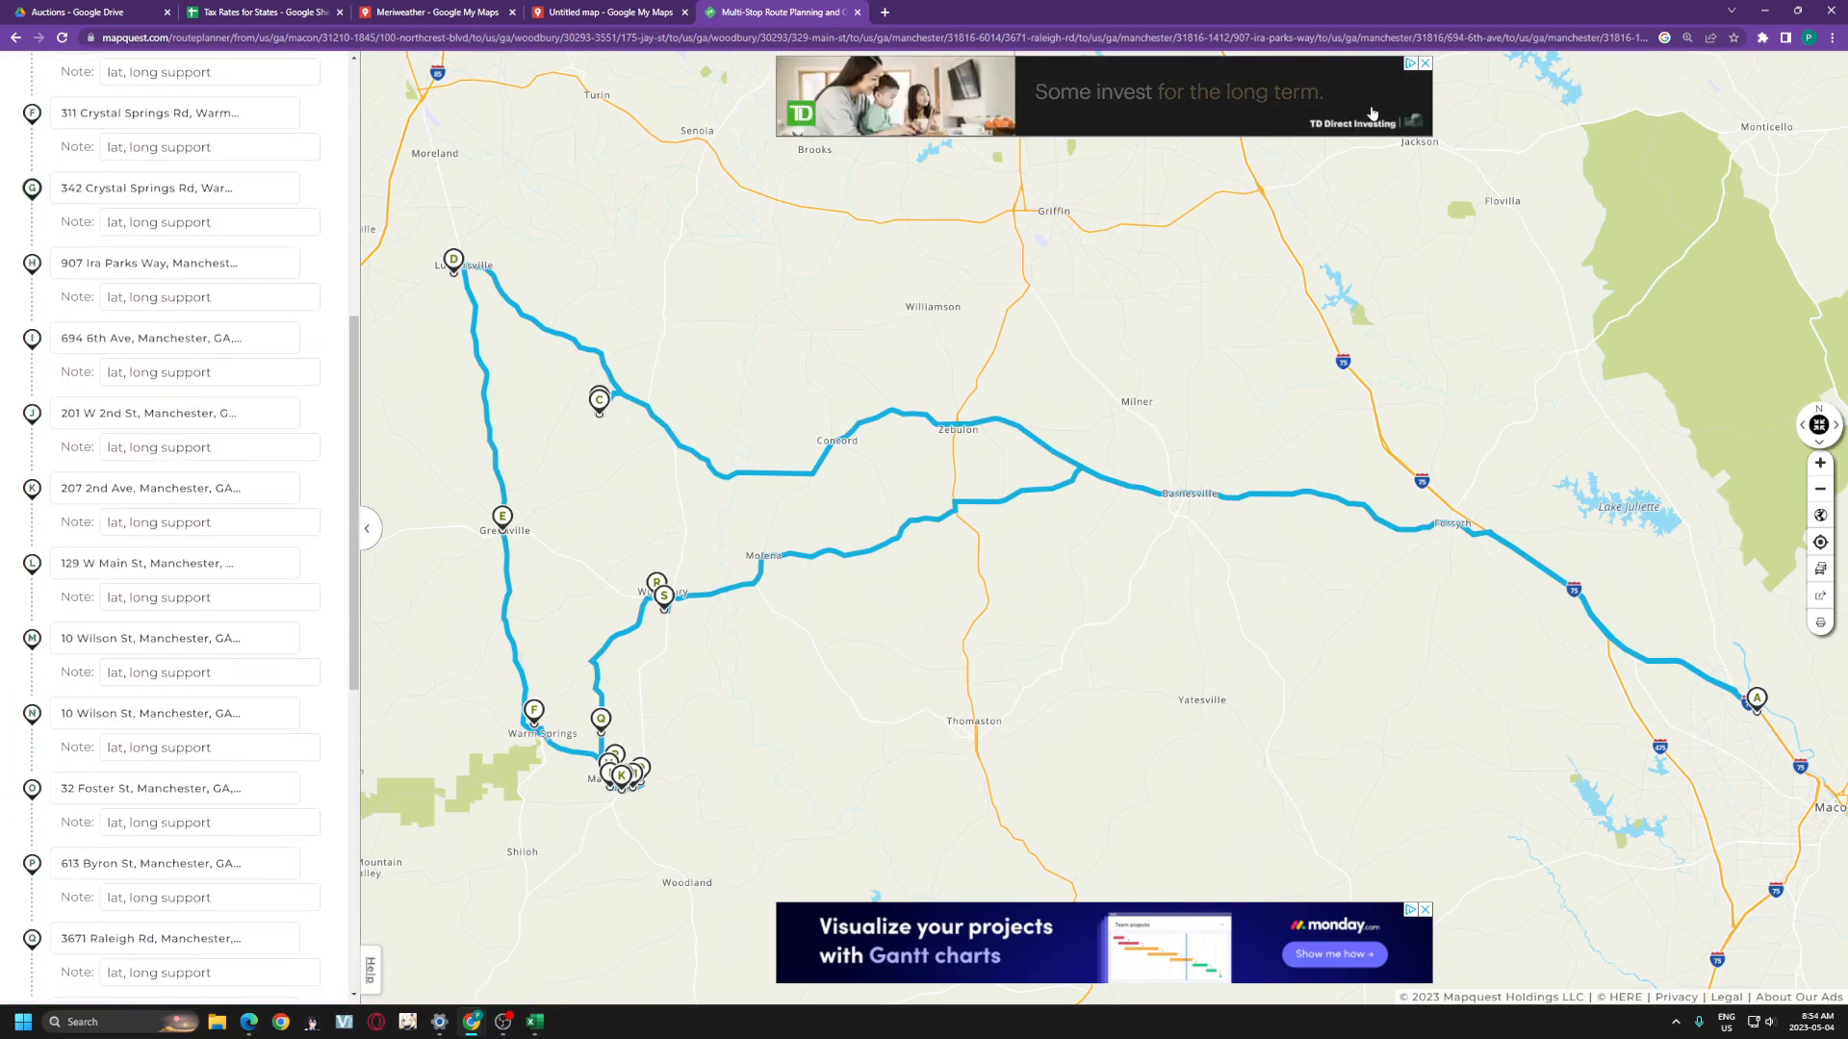
click(365, 529)
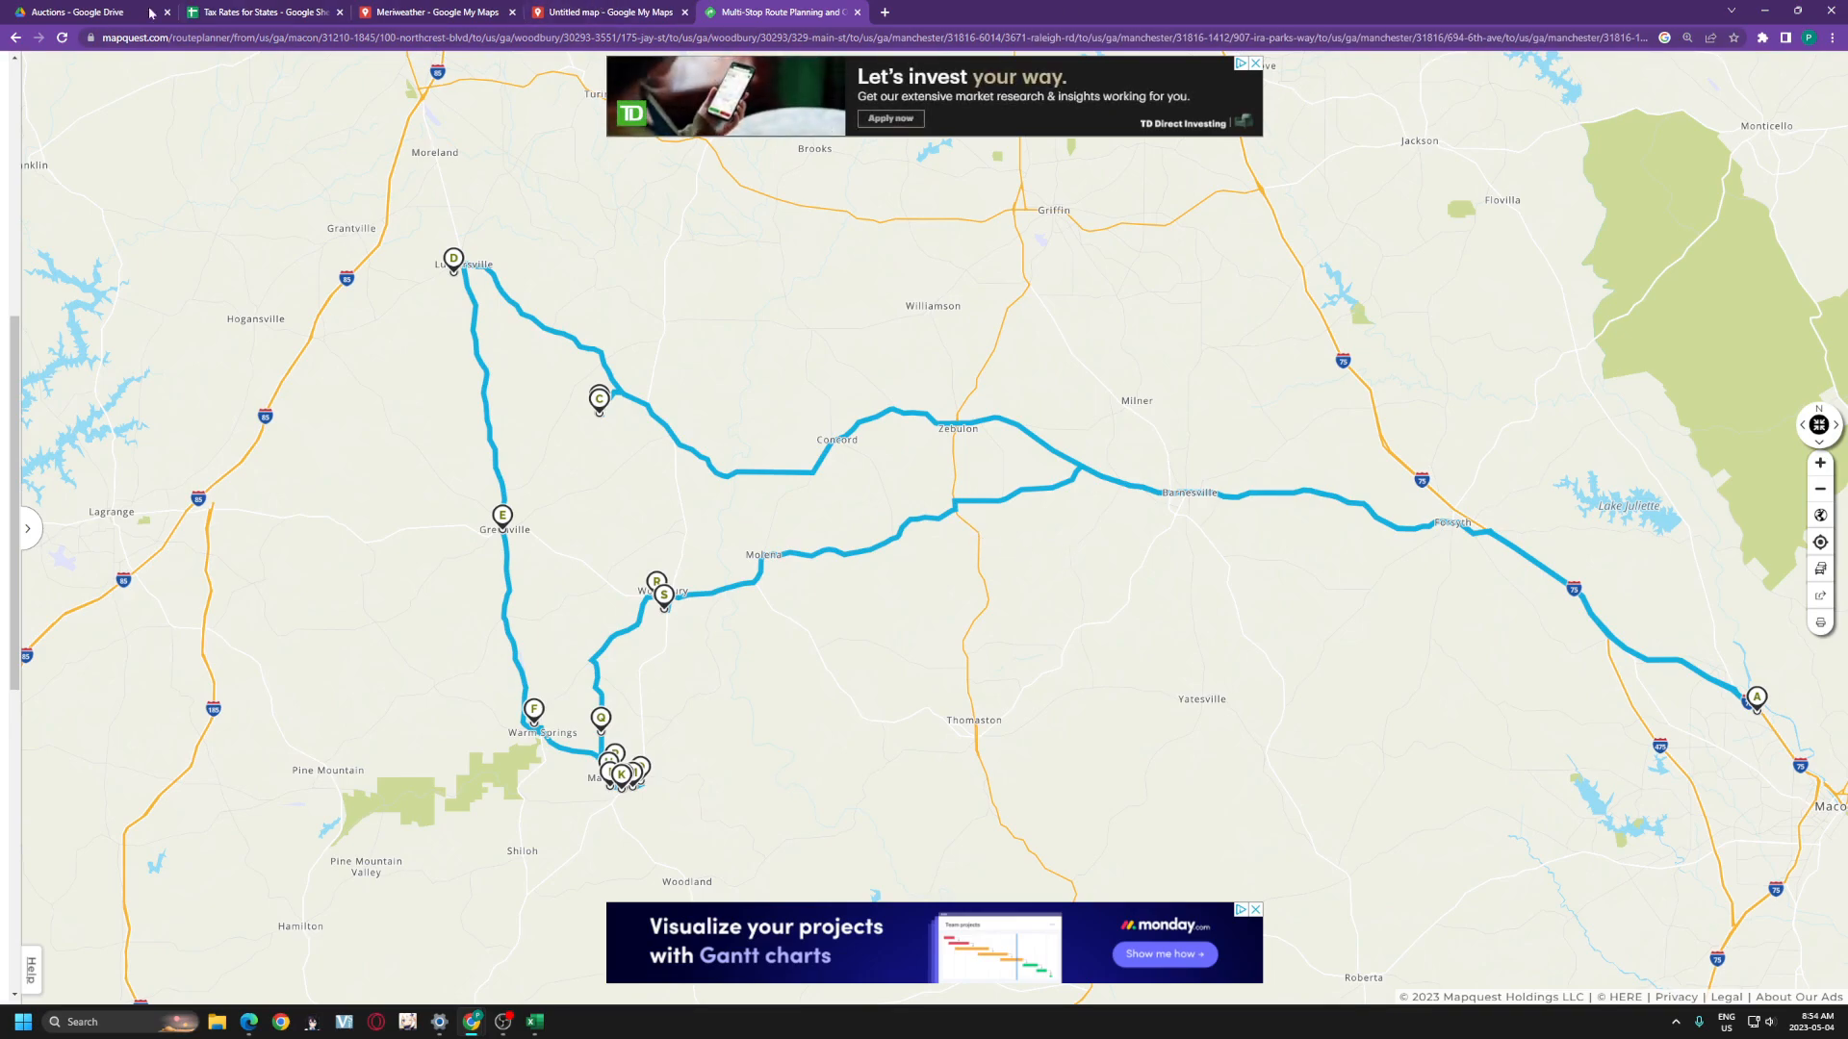
- Put the MapQuest route planner and the Meriweather My Maps window side by side
drag(780, 11, 25, 298)
click(1220, 305)
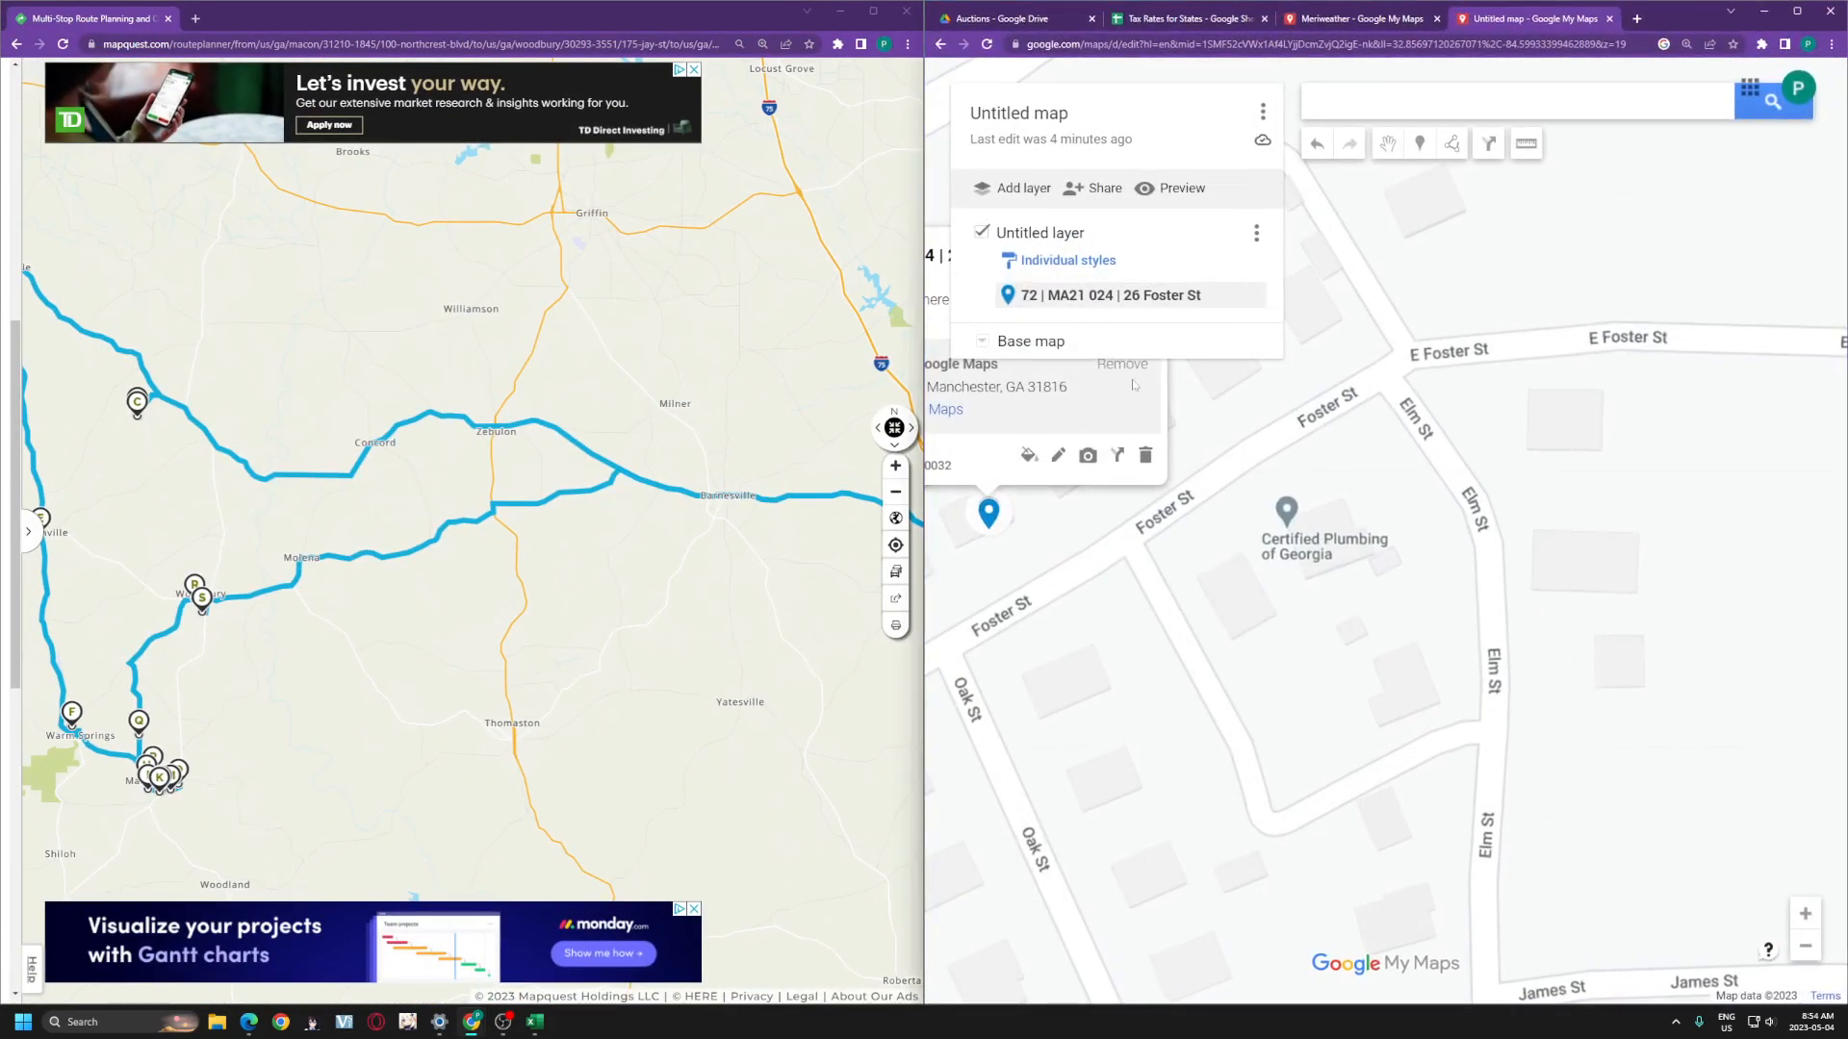
click(1326, 19)
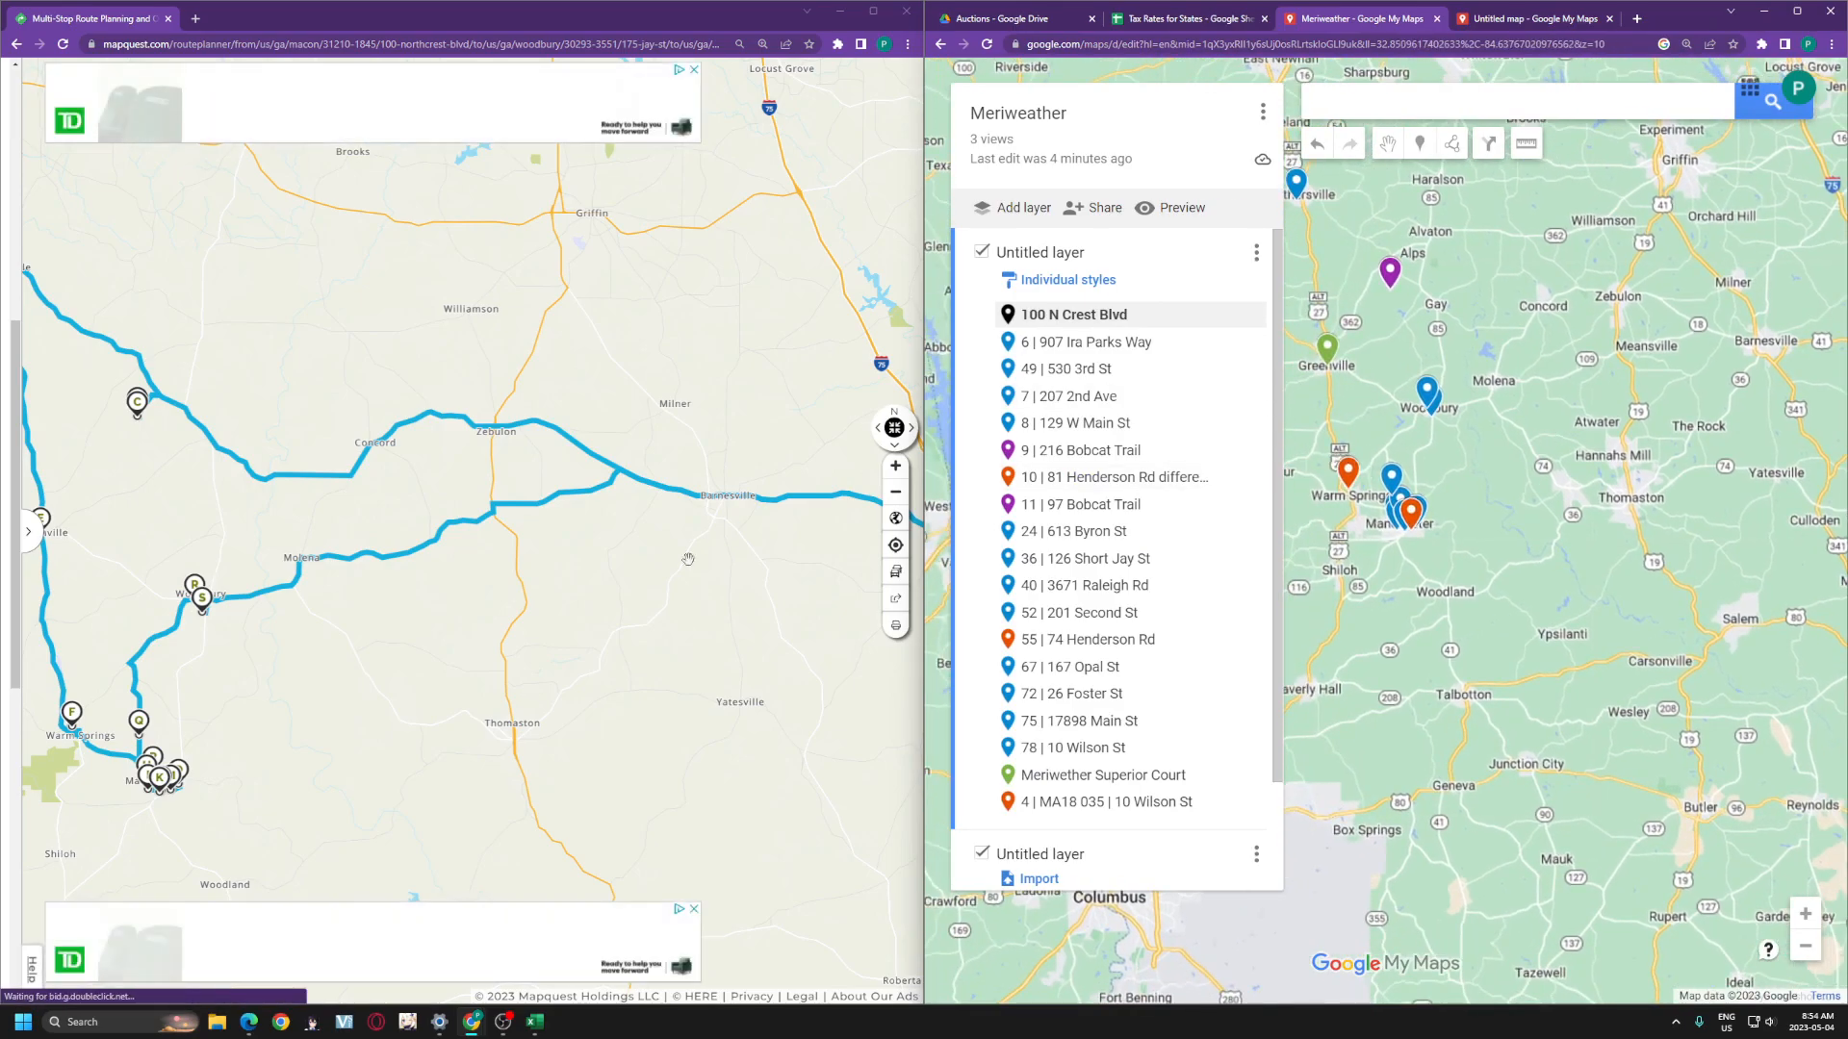
- Pan the MapQuest route map from stop A near Macon across the western stops C through S
drag(347, 560, 216, 538)
drag(664, 535, 322, 541)
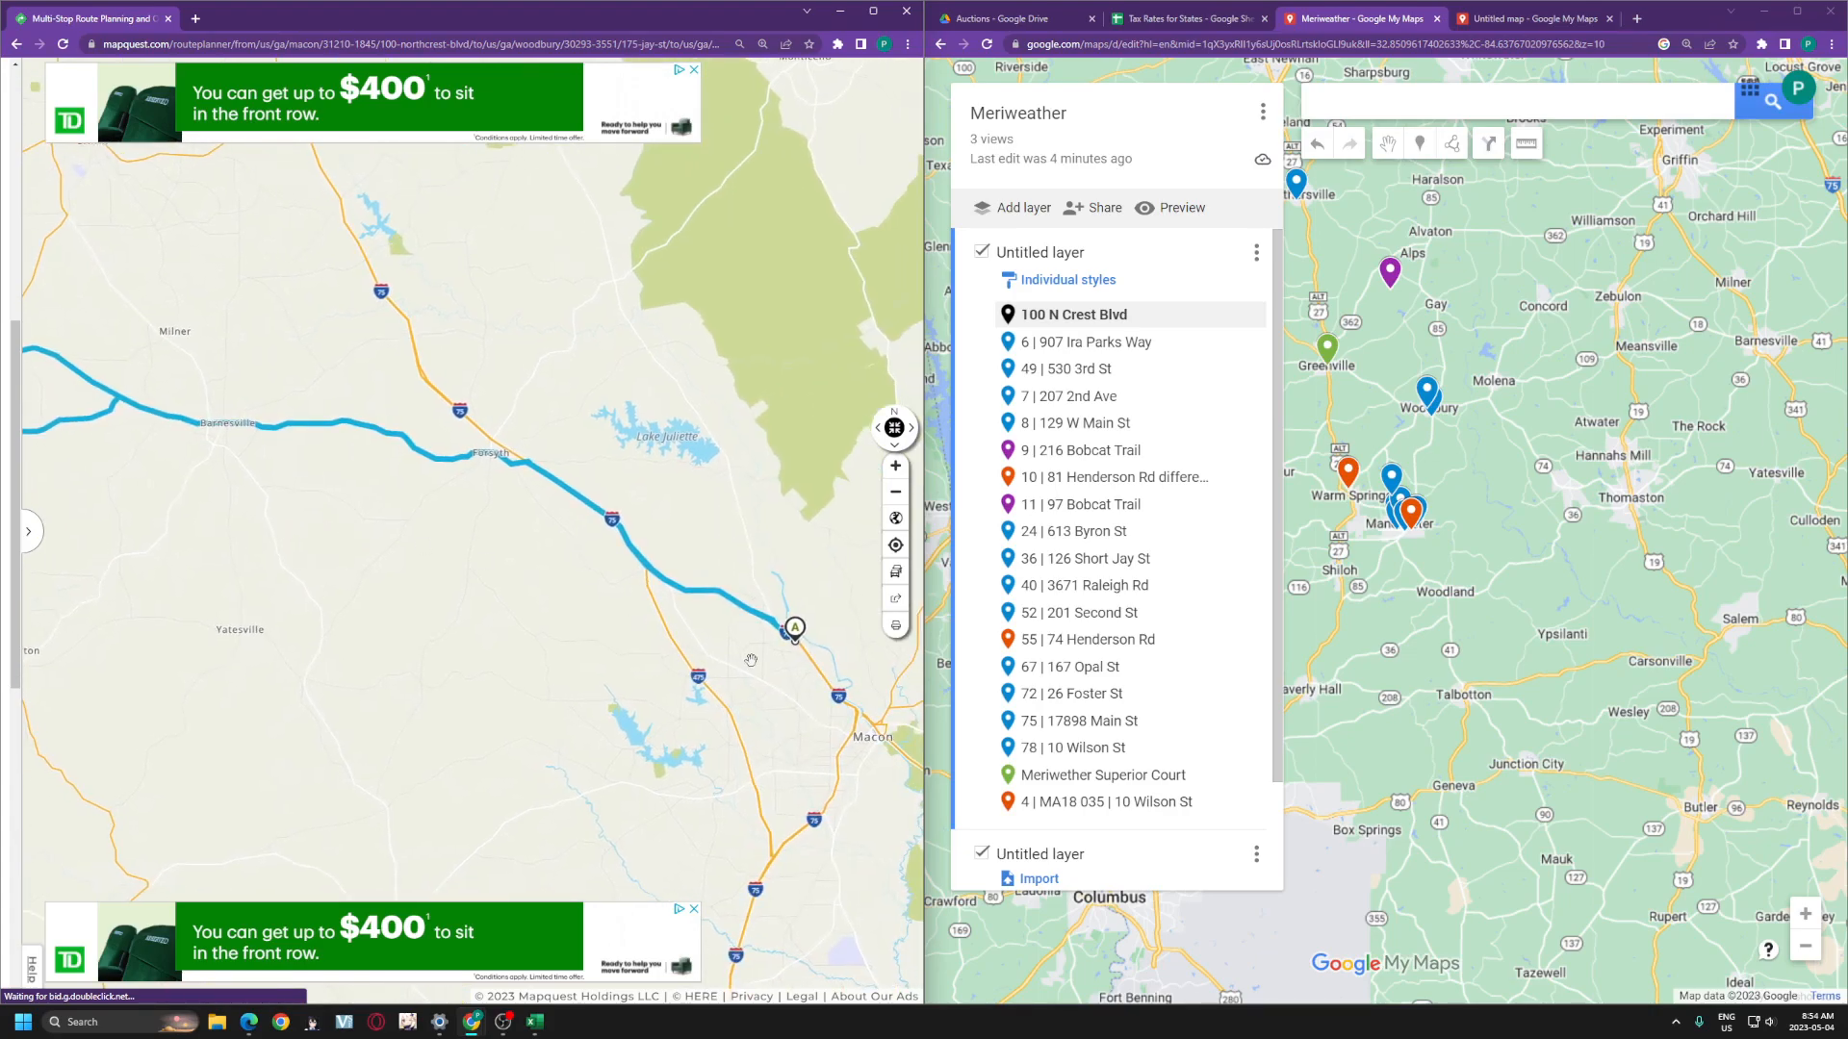
scroll(797, 637, up, 1)
drag(798, 660, 664, 654)
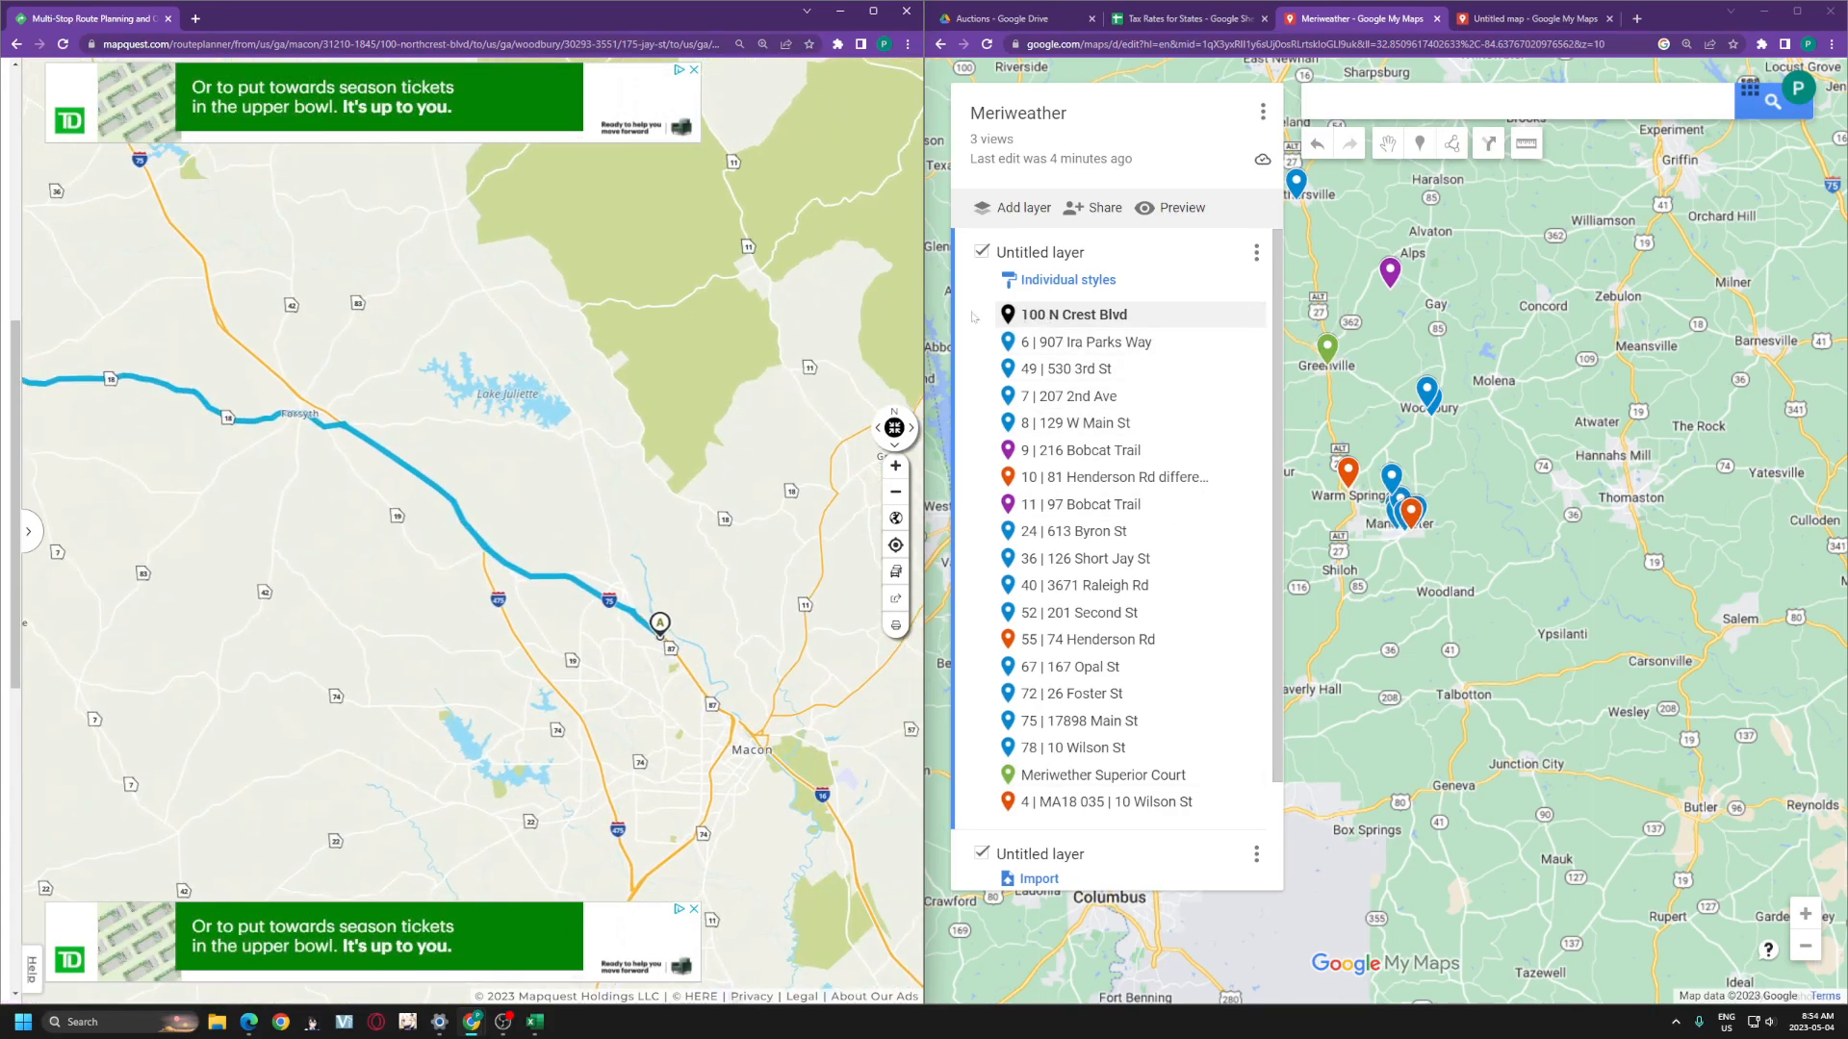
drag(209, 453, 490, 535)
drag(125, 371, 575, 435)
- Zoom the My Maps canvas in on the two purple Bobcat Trail pins near Woodbury
scroll(521, 469, up, 2)
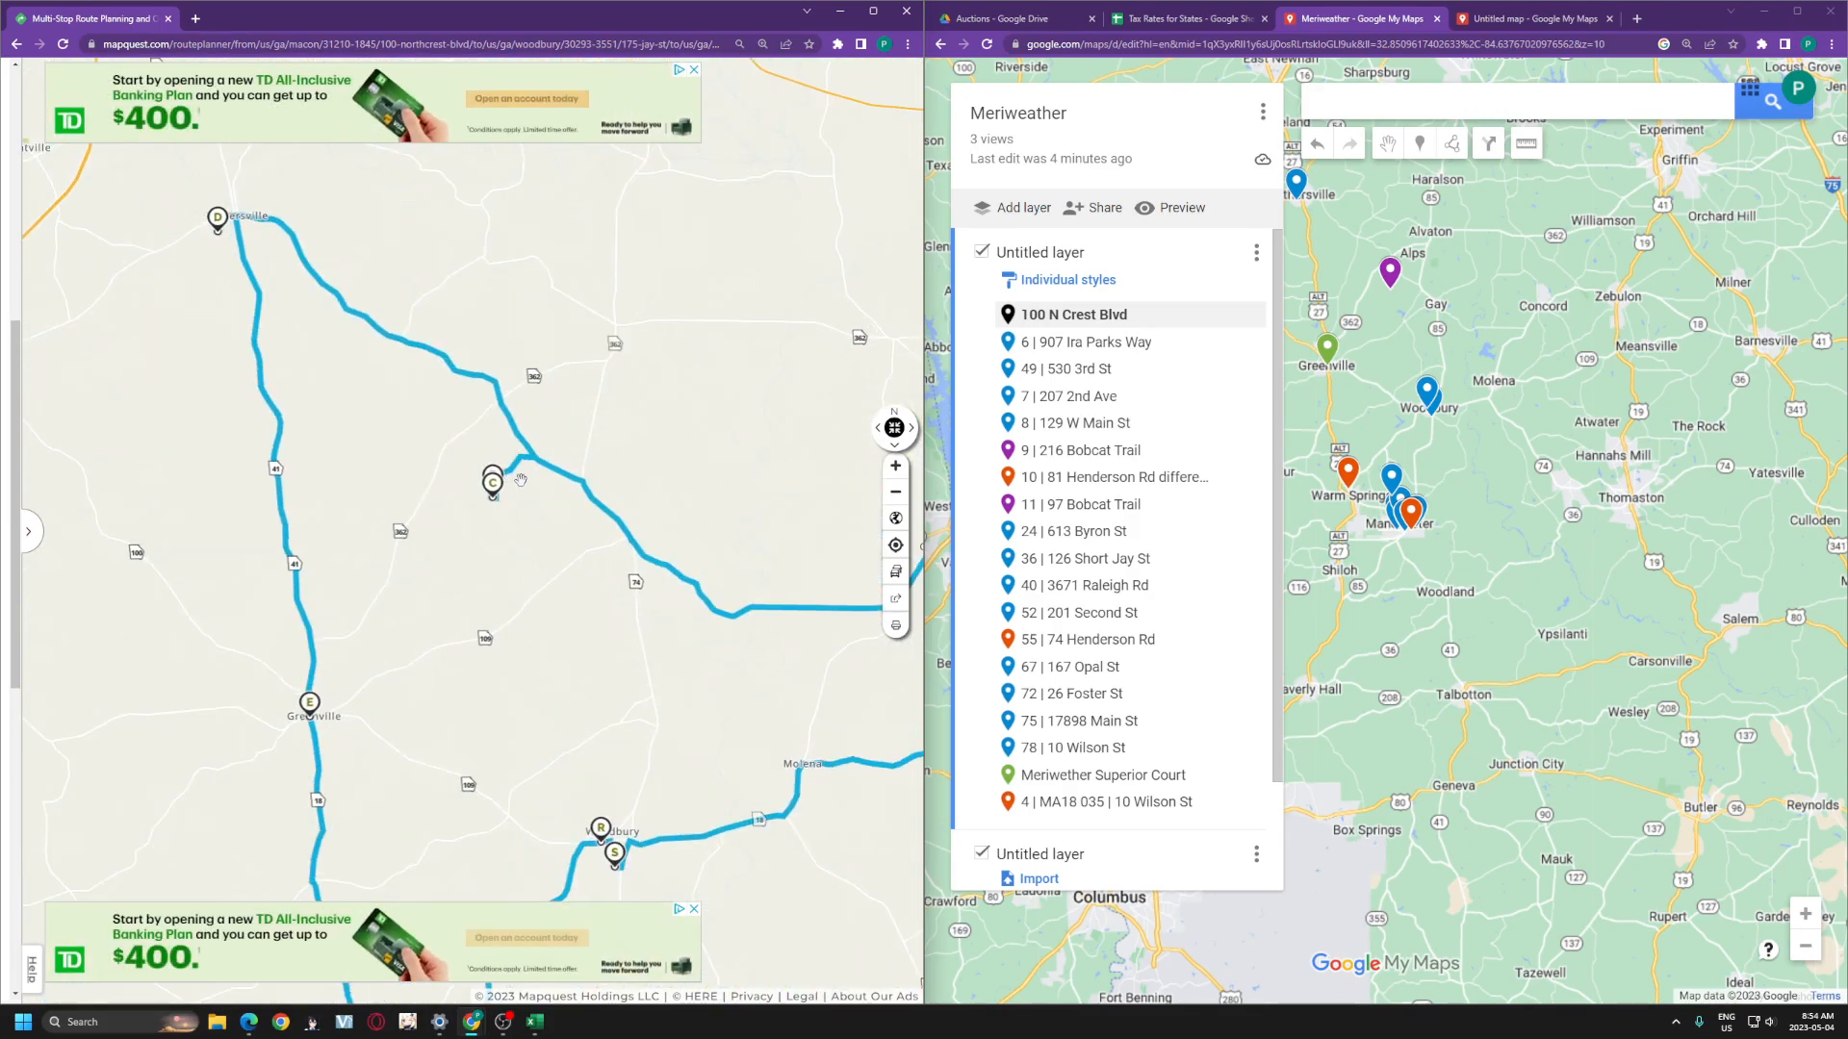
scroll(507, 471, up, 2)
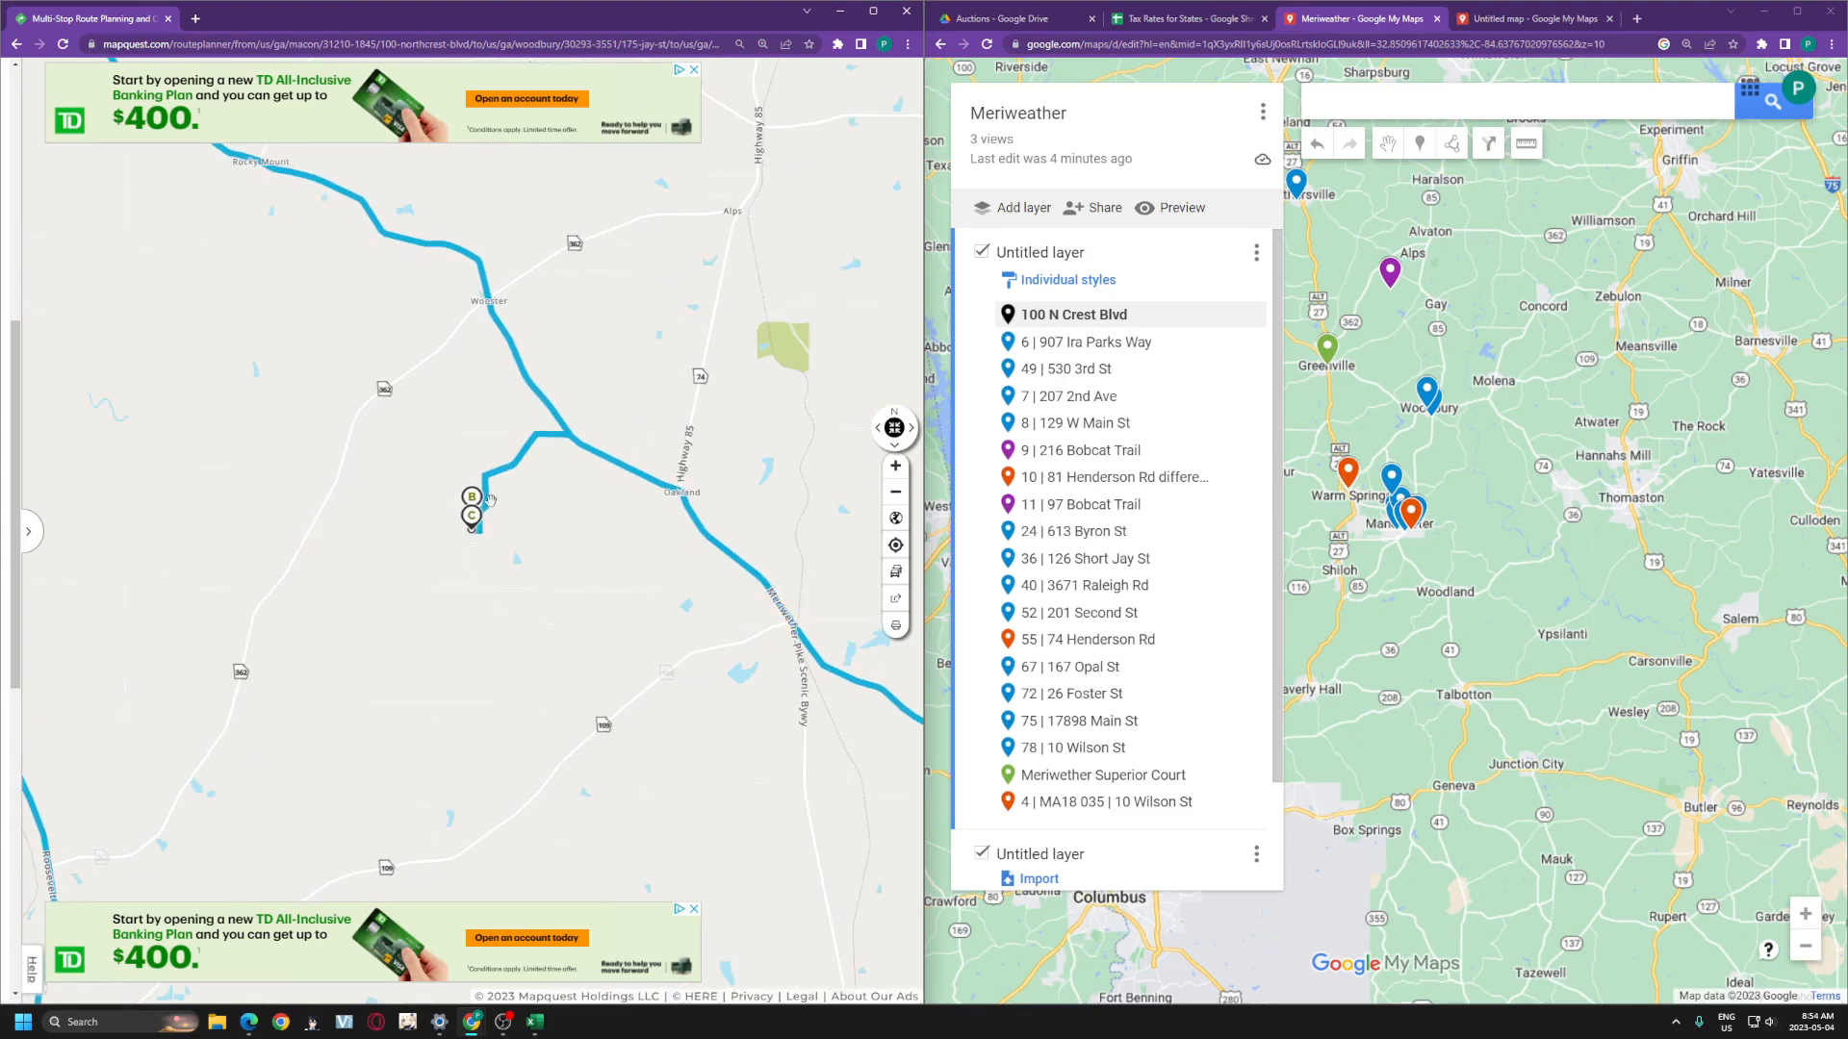
drag(1356, 328, 1435, 476)
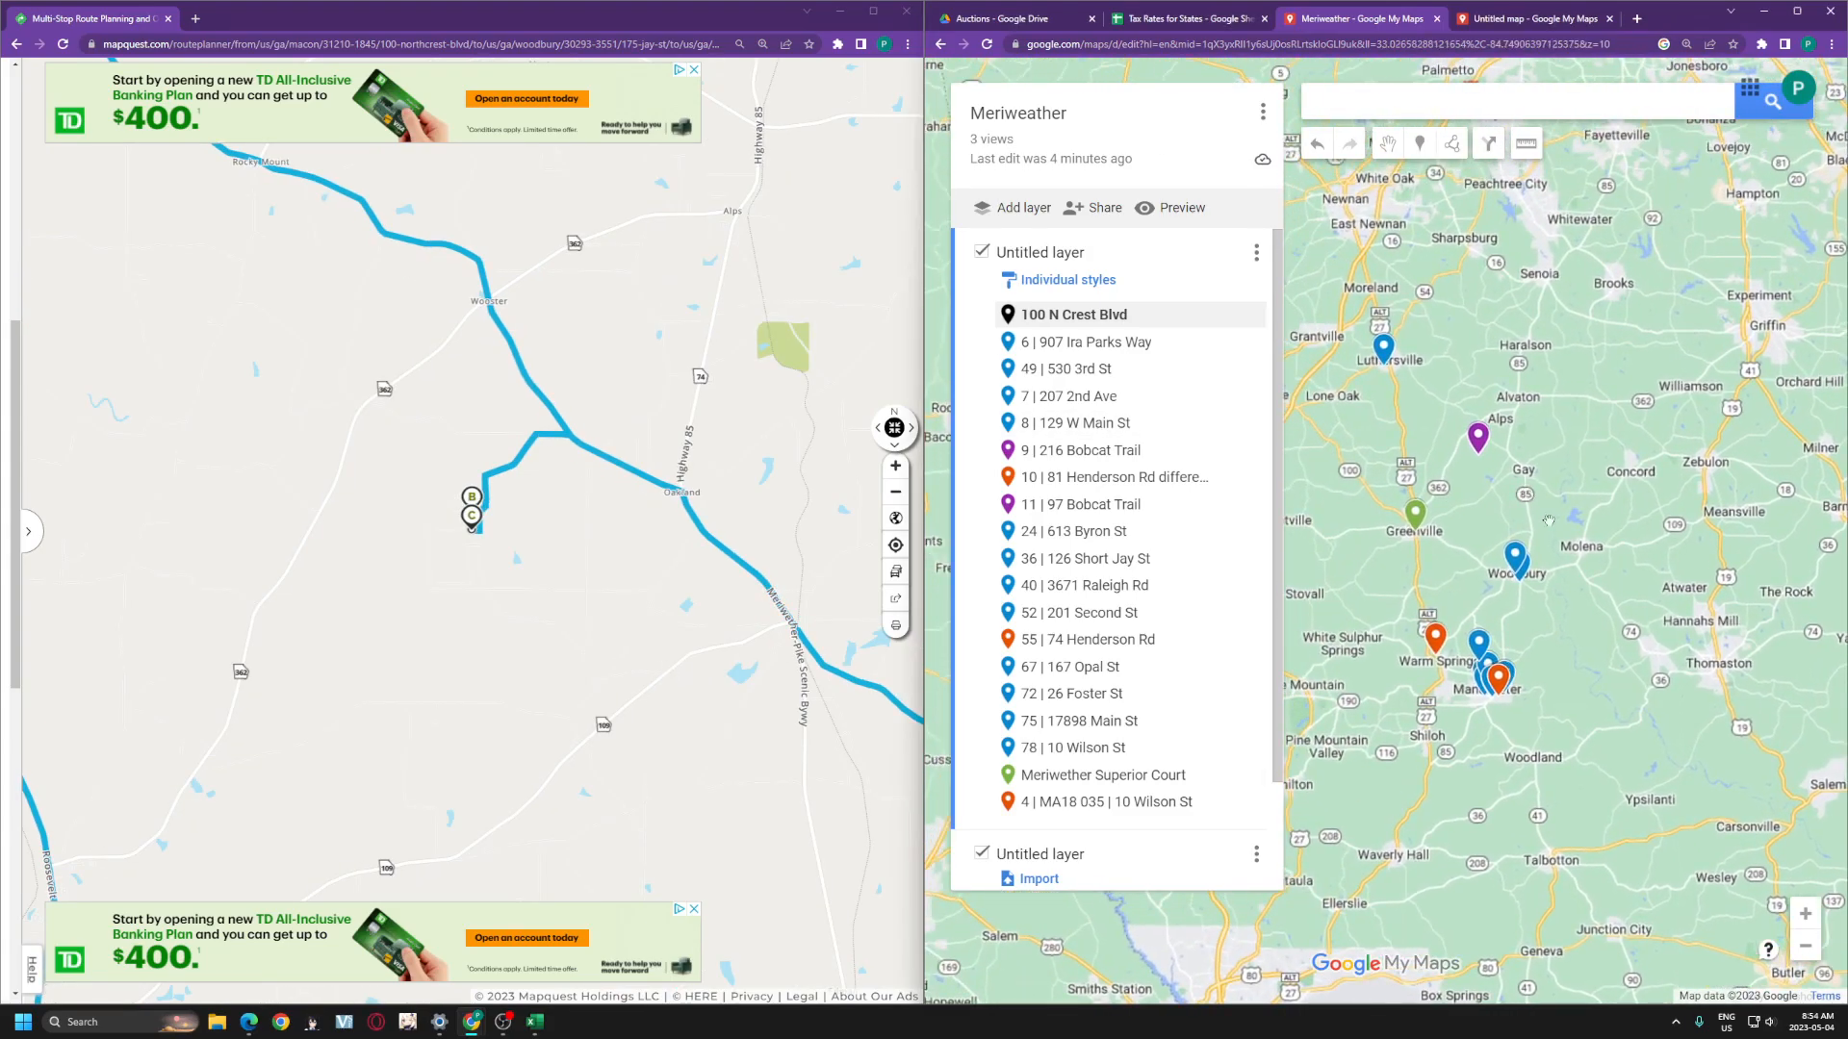
scroll(1546, 587, up, 1)
scroll(1546, 584, down, 2)
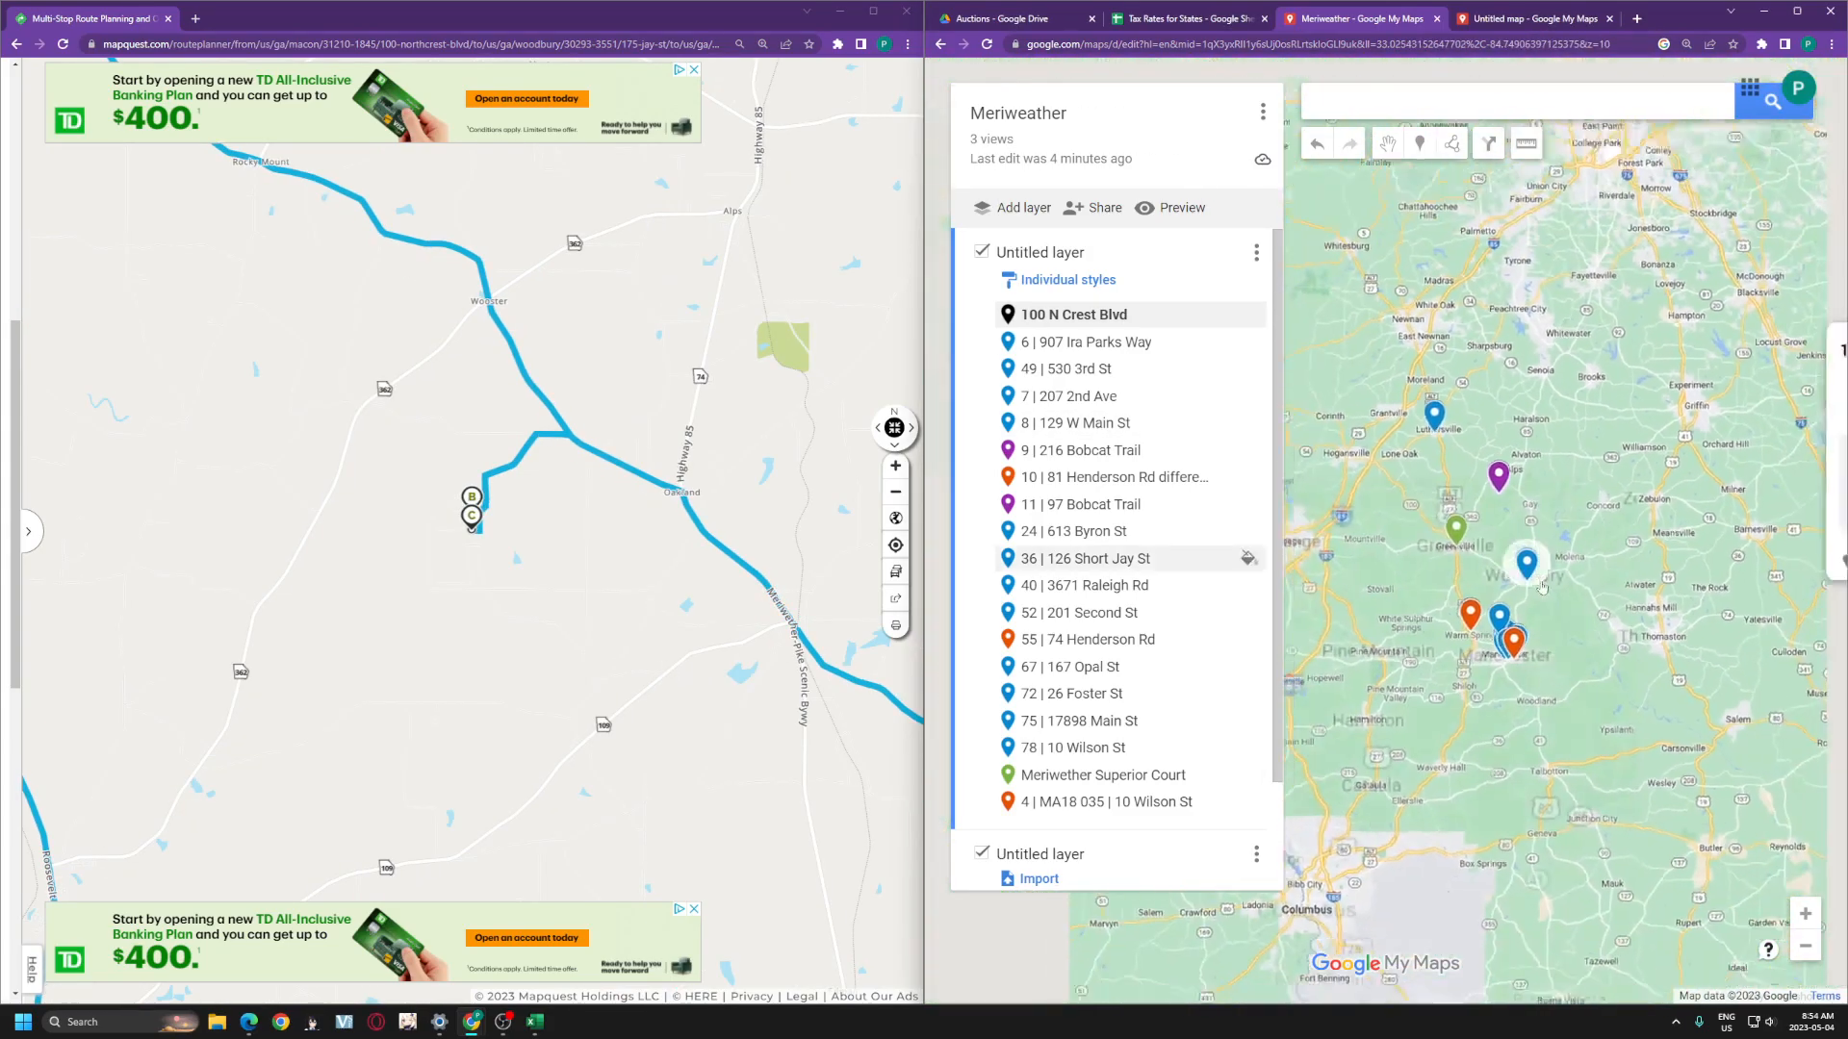
scroll(1511, 499, up, 4)
scroll(1568, 584, up, 1)
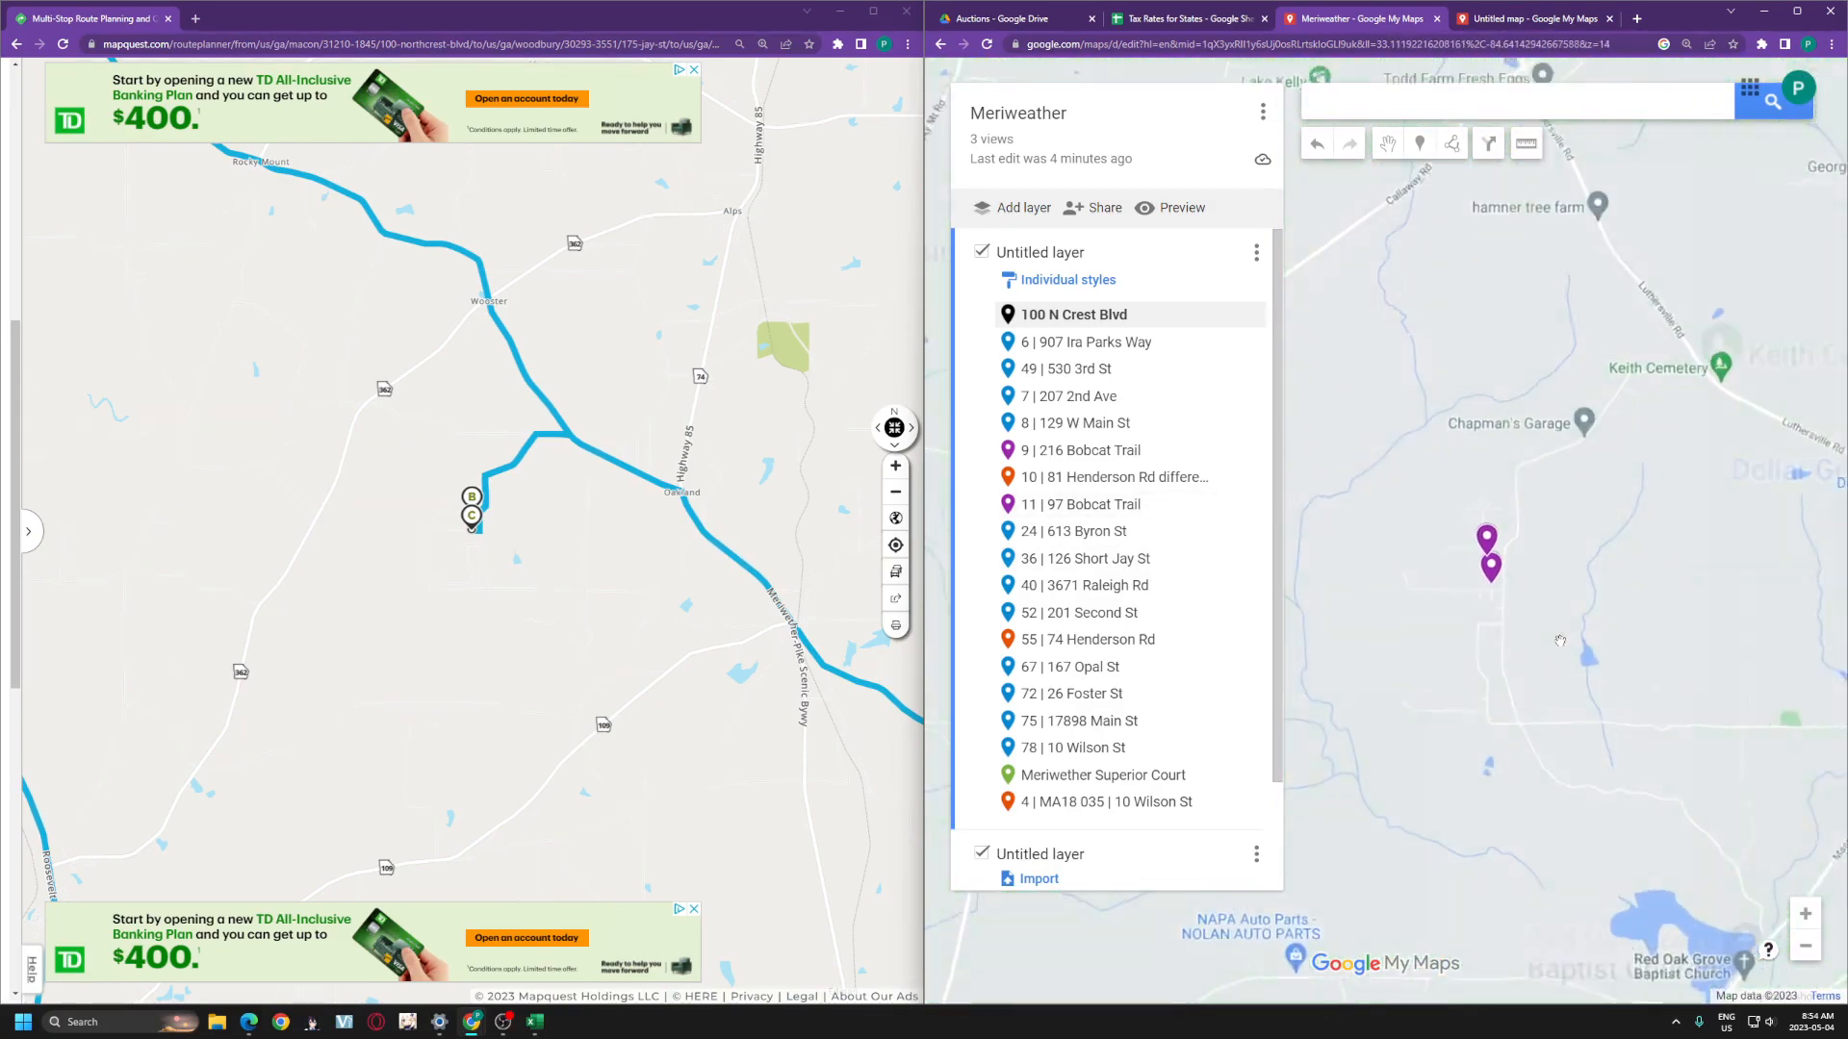
click(1484, 539)
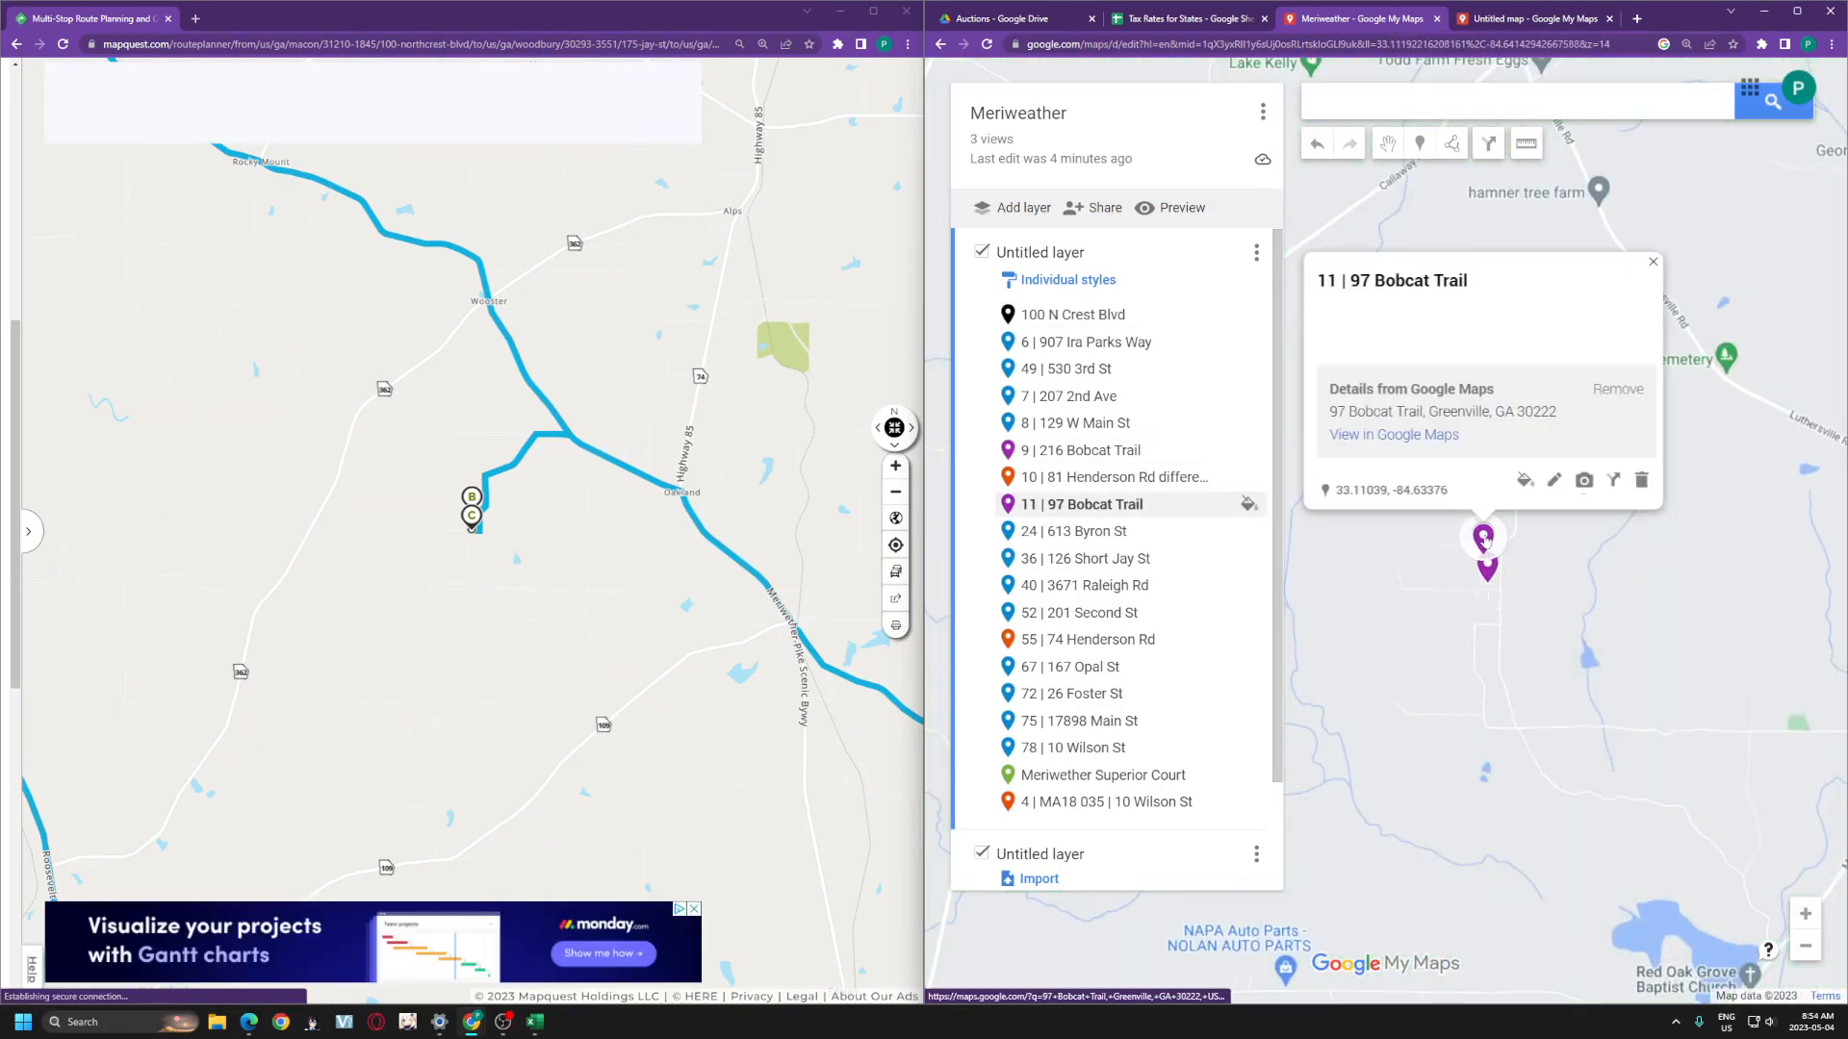
drag(1049, 498, 1049, 342)
click(1487, 568)
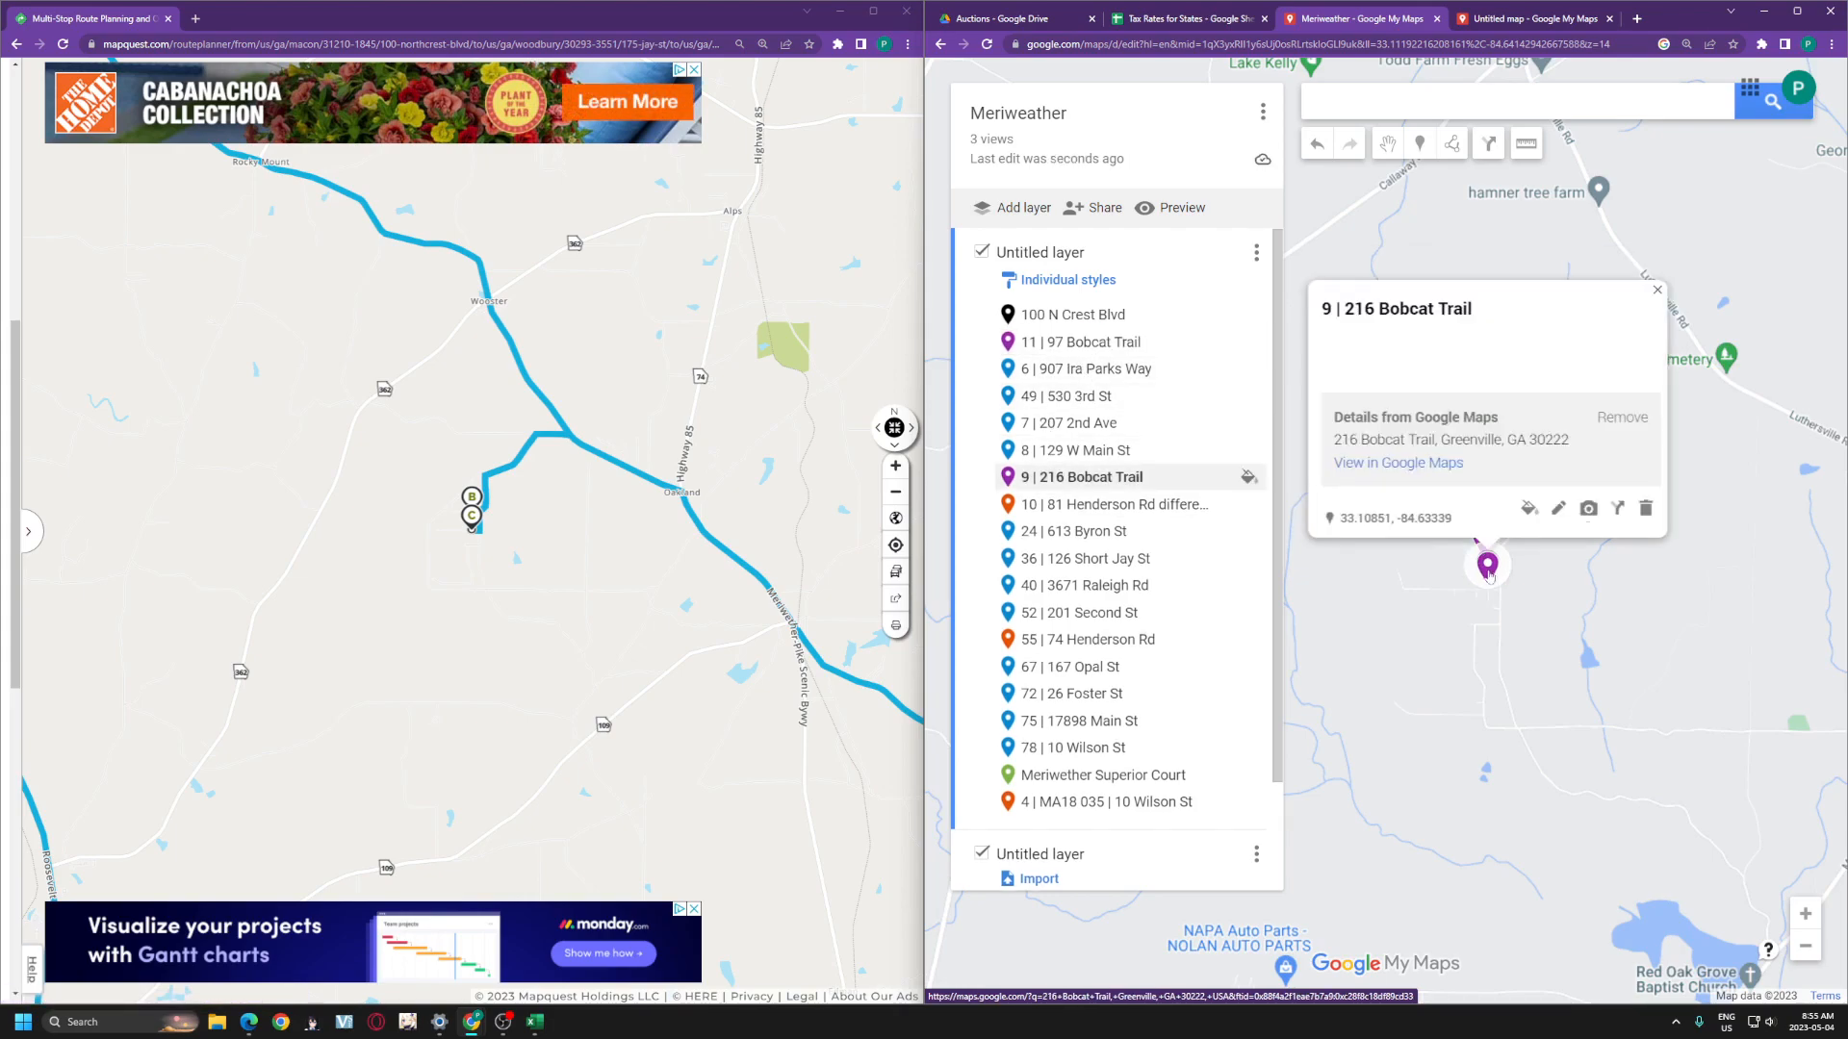
drag(1068, 476, 1066, 364)
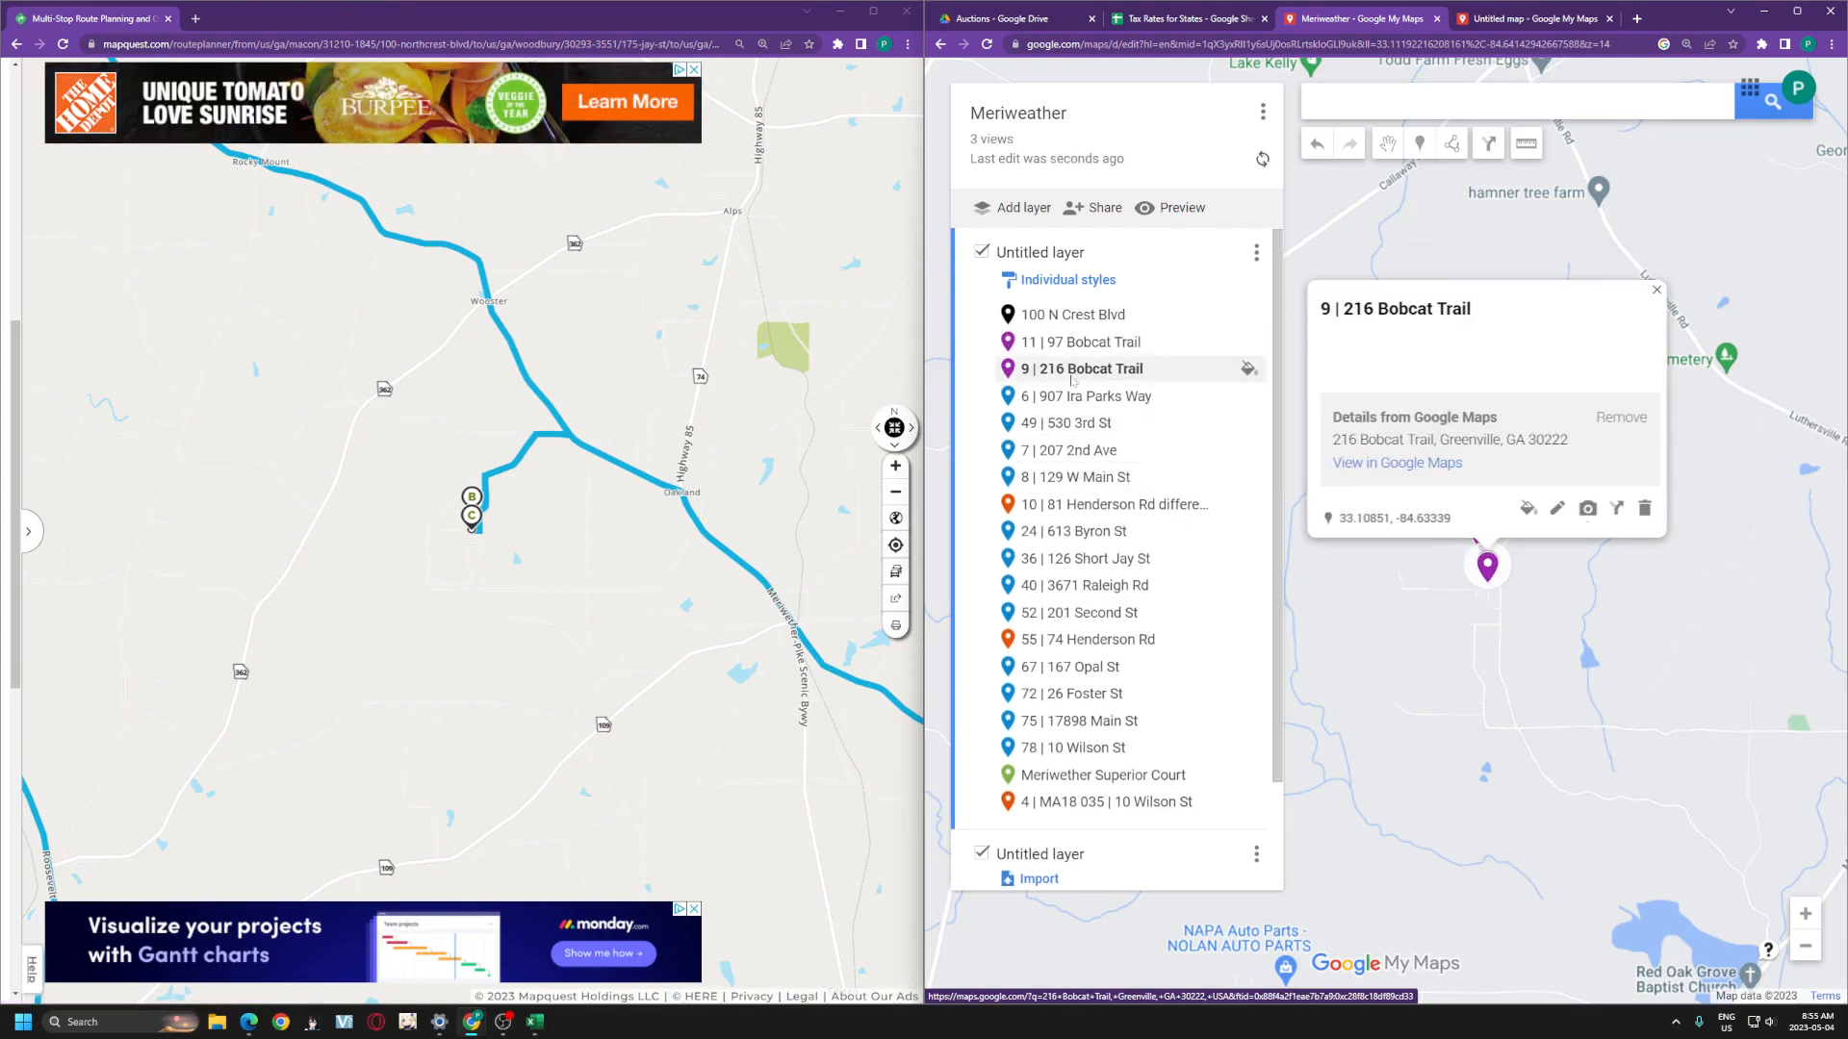
scroll(457, 433, down, 1)
drag(291, 330, 643, 669)
drag(1433, 626, 1728, 703)
scroll(1453, 570, down, 1)
drag(1385, 491, 1572, 712)
scroll(1572, 712, down, 1)
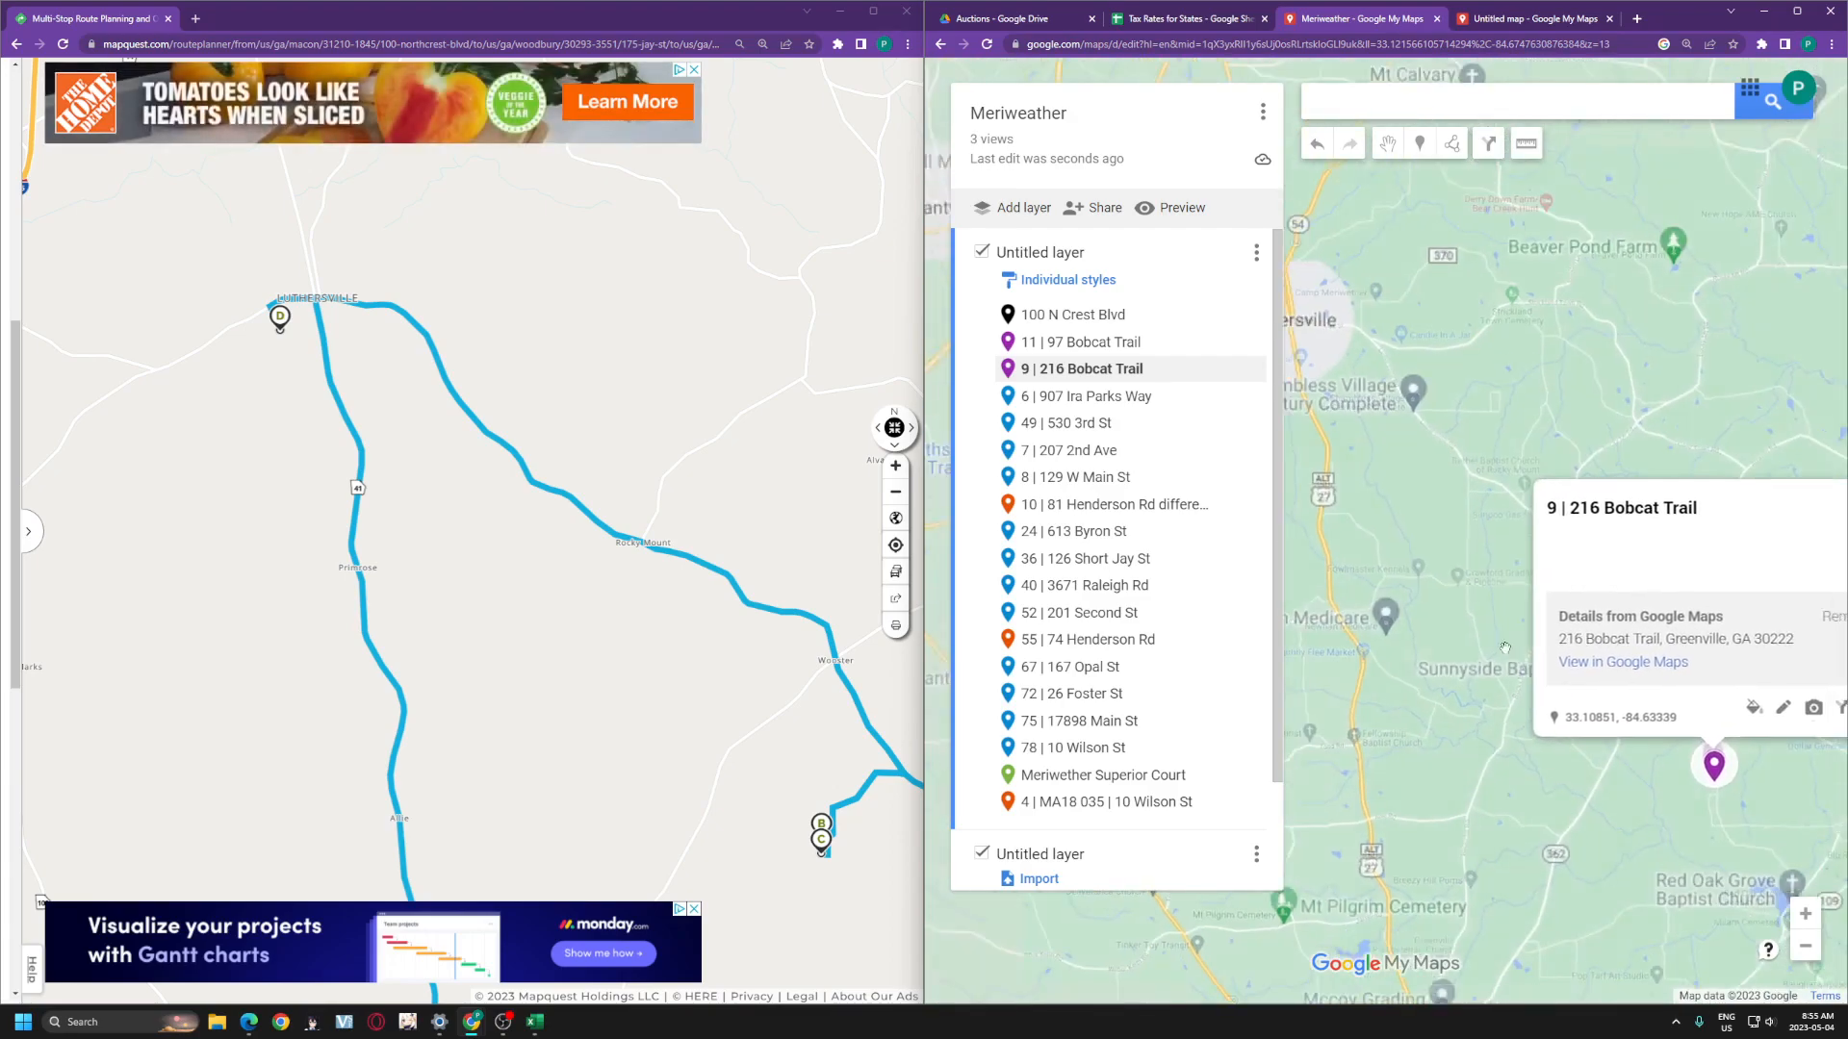
click(1310, 385)
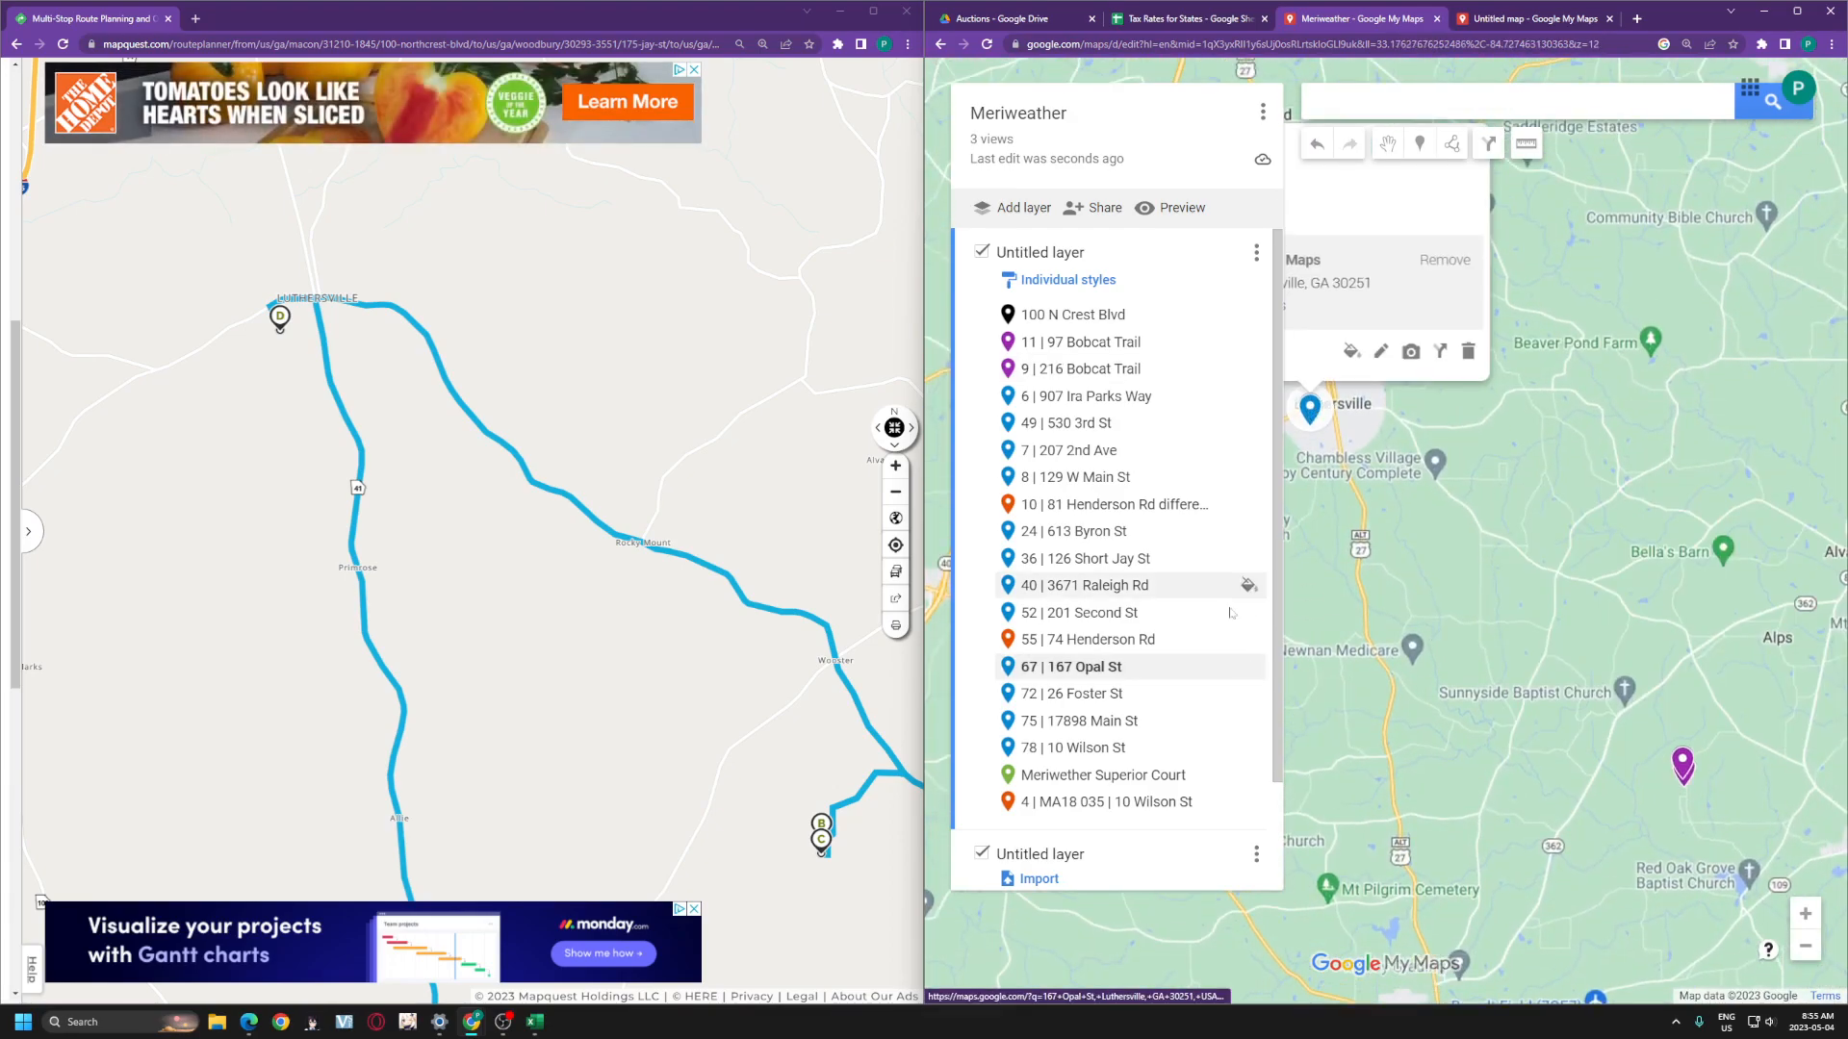
drag(1068, 666, 1119, 400)
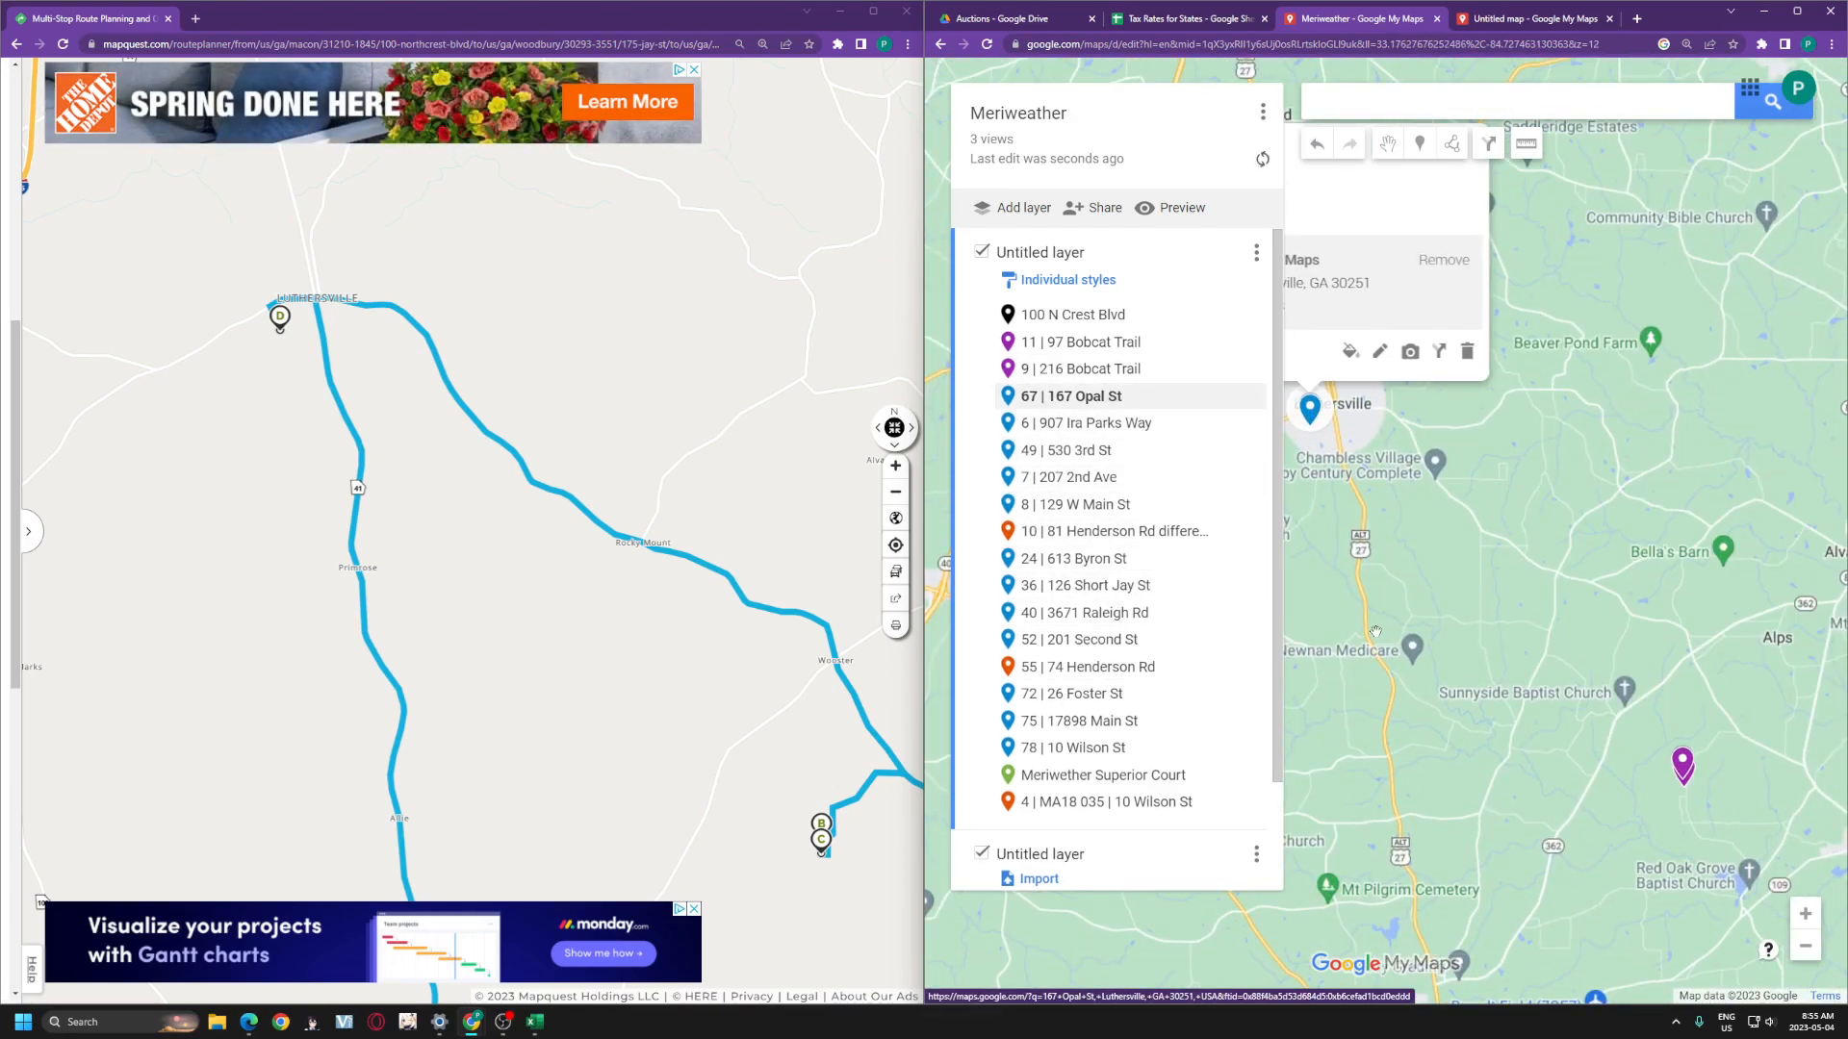
click(1119, 400)
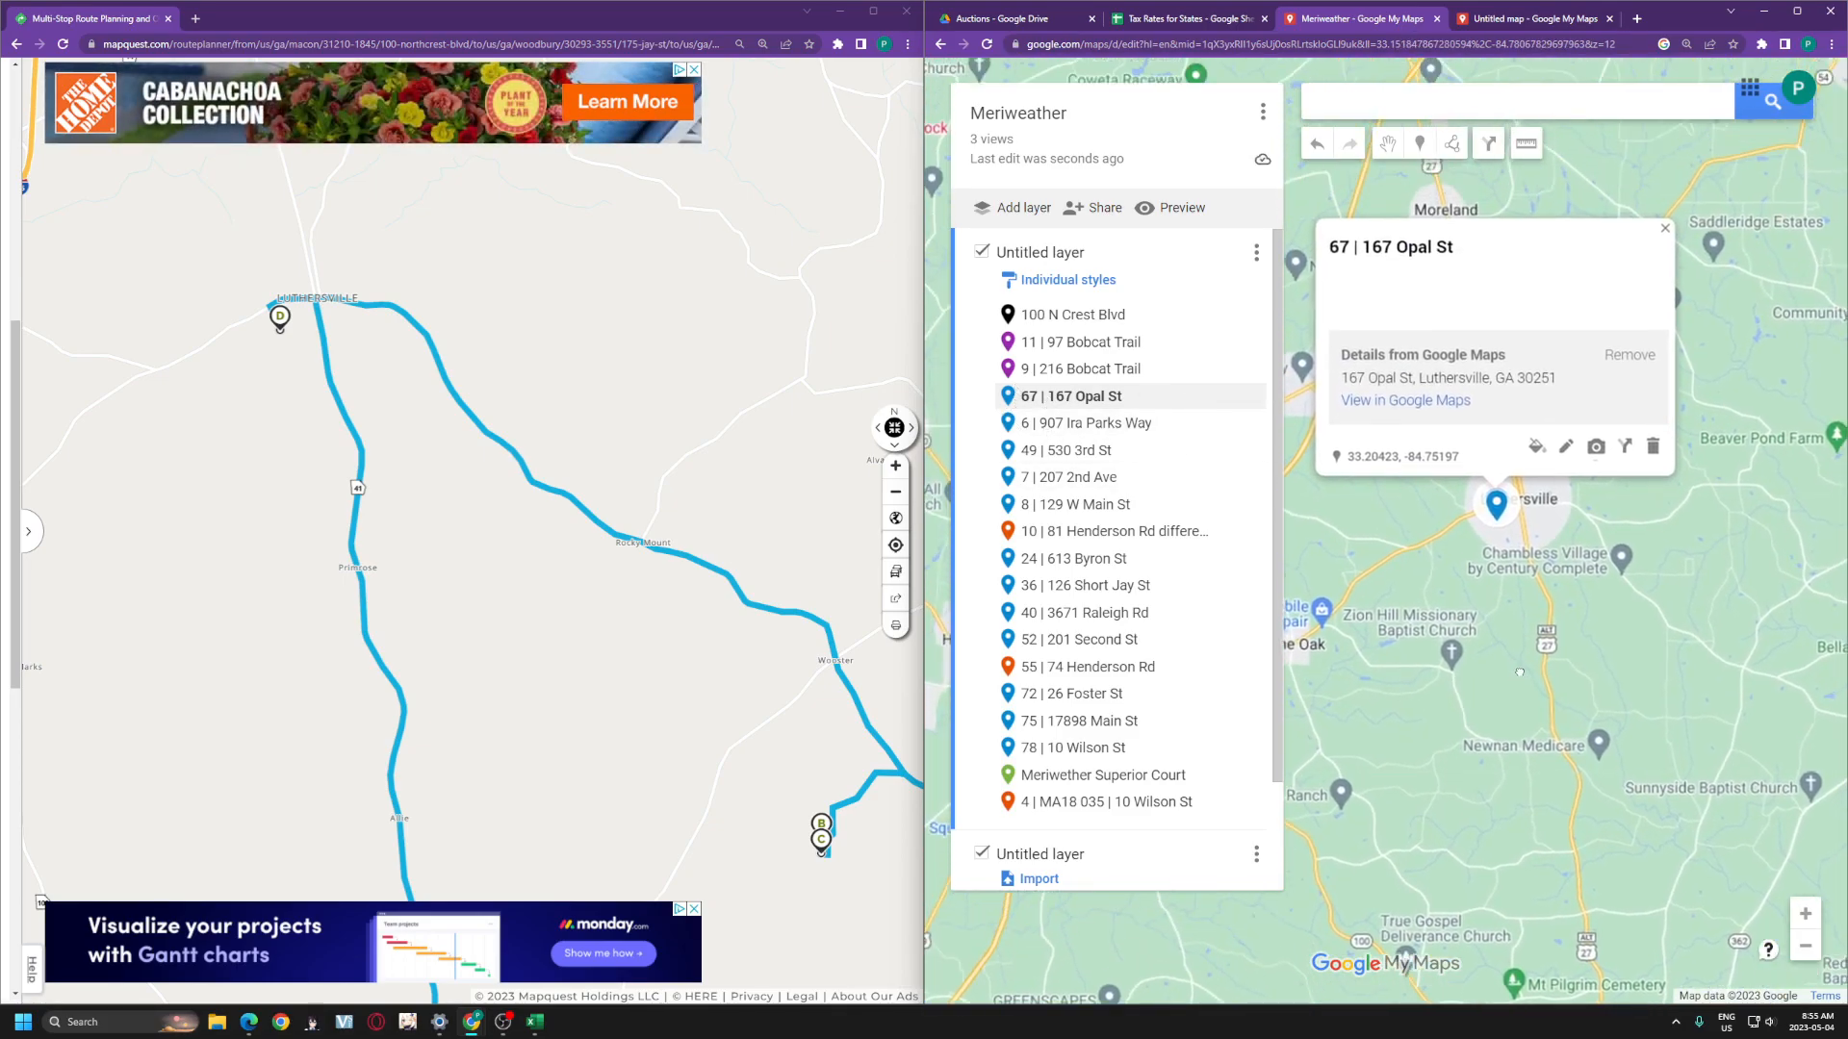
click(1558, 477)
click(1336, 286)
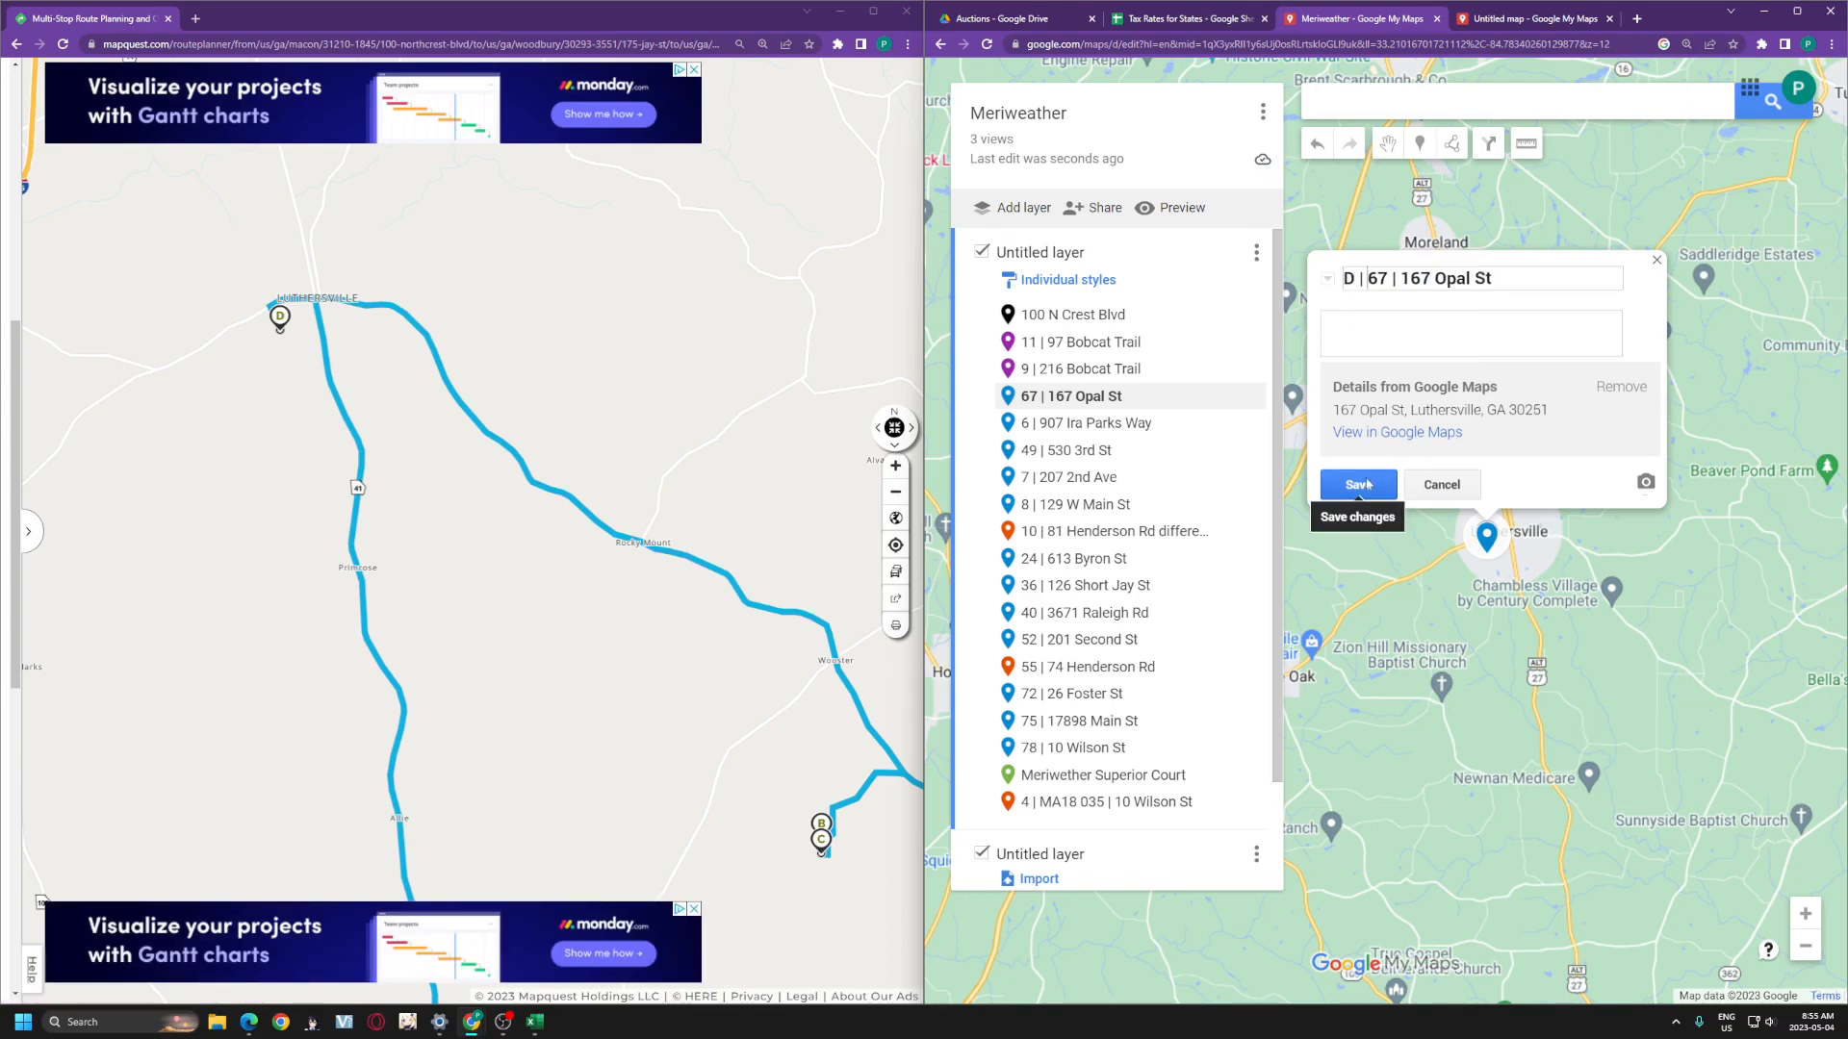
click(1655, 260)
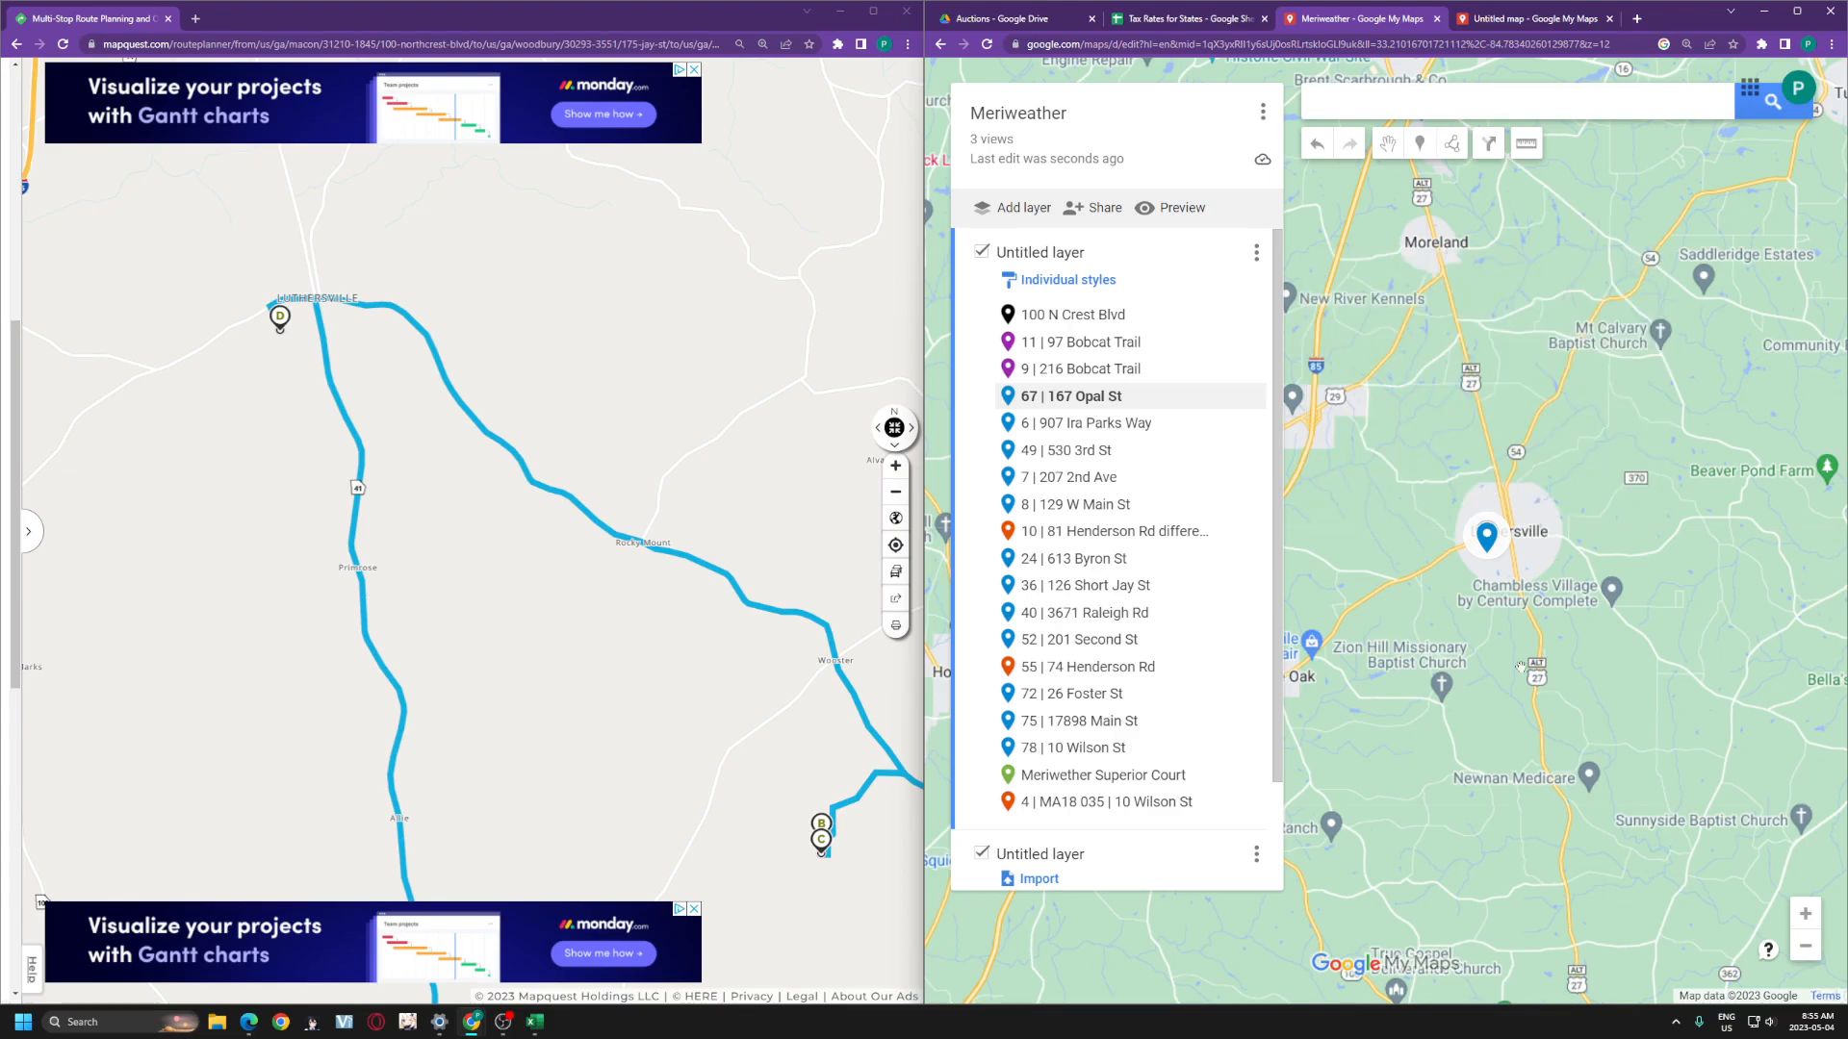
scroll(1052, 475, down, 2)
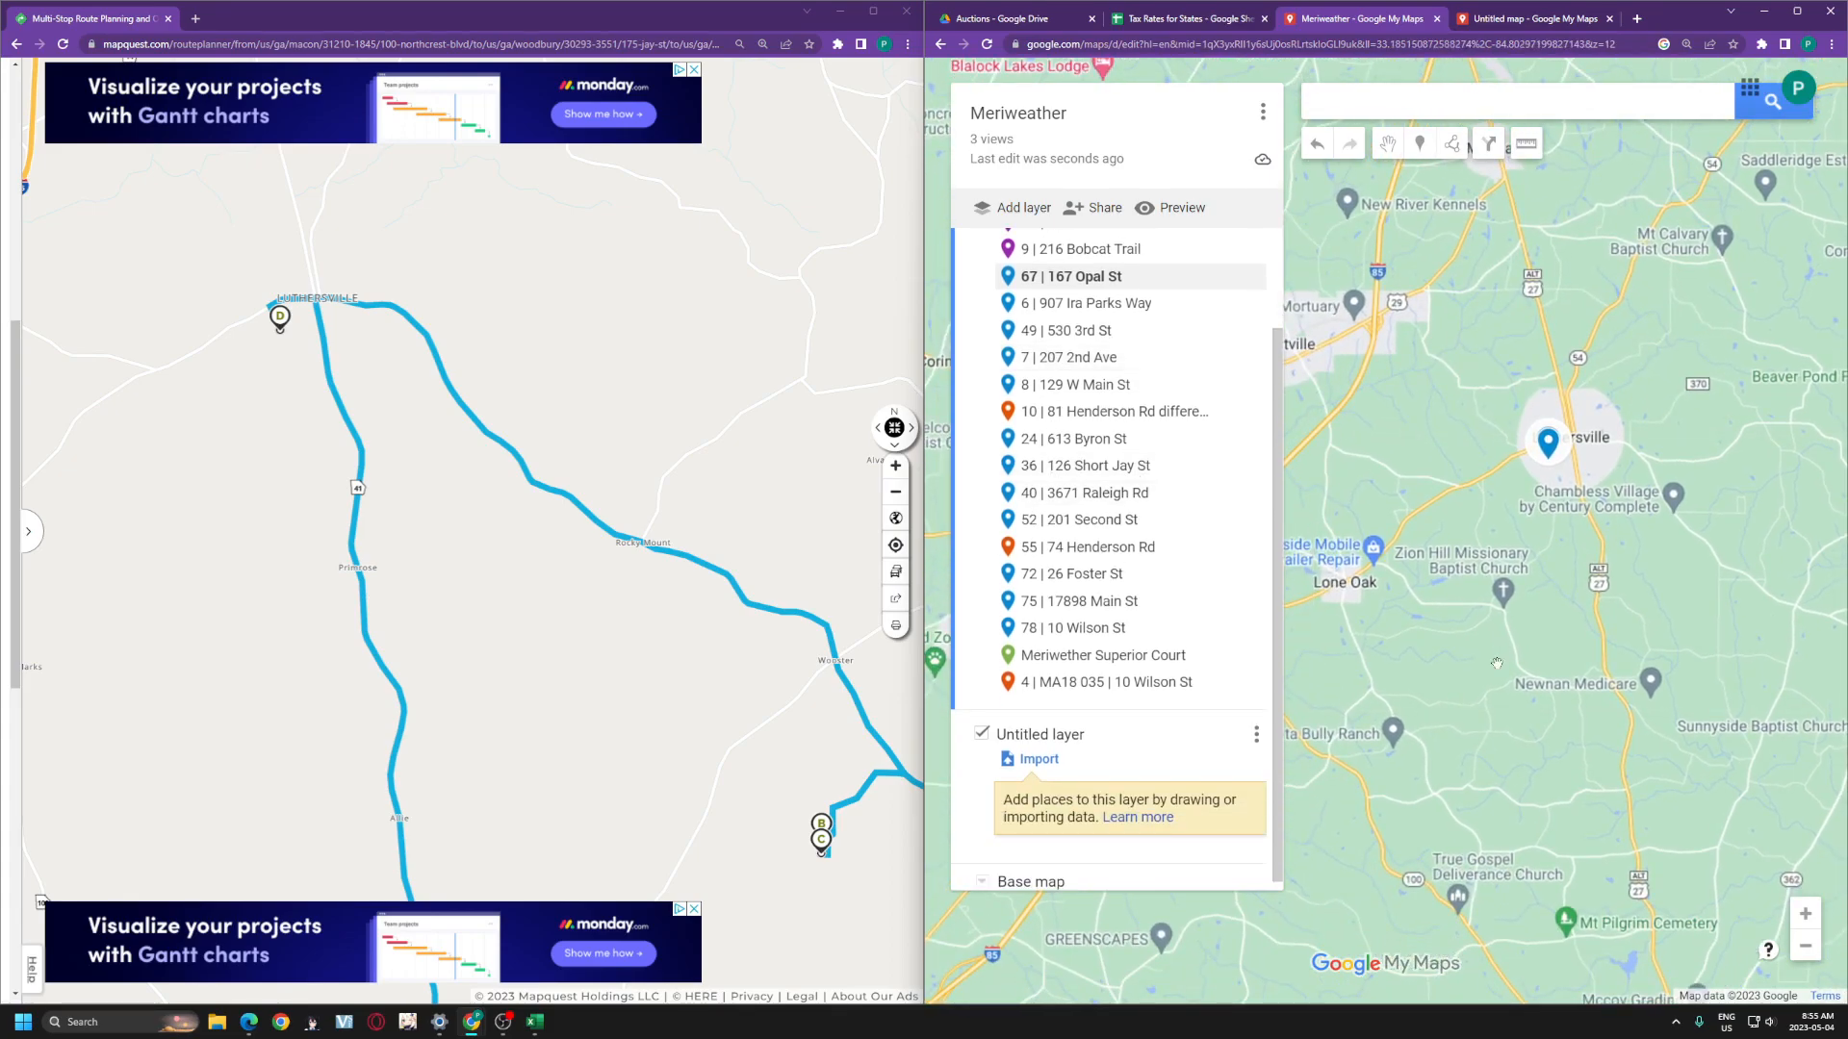
drag(1434, 539, 1493, 417)
scroll(489, 510, down, 1)
drag(477, 420, 428, 86)
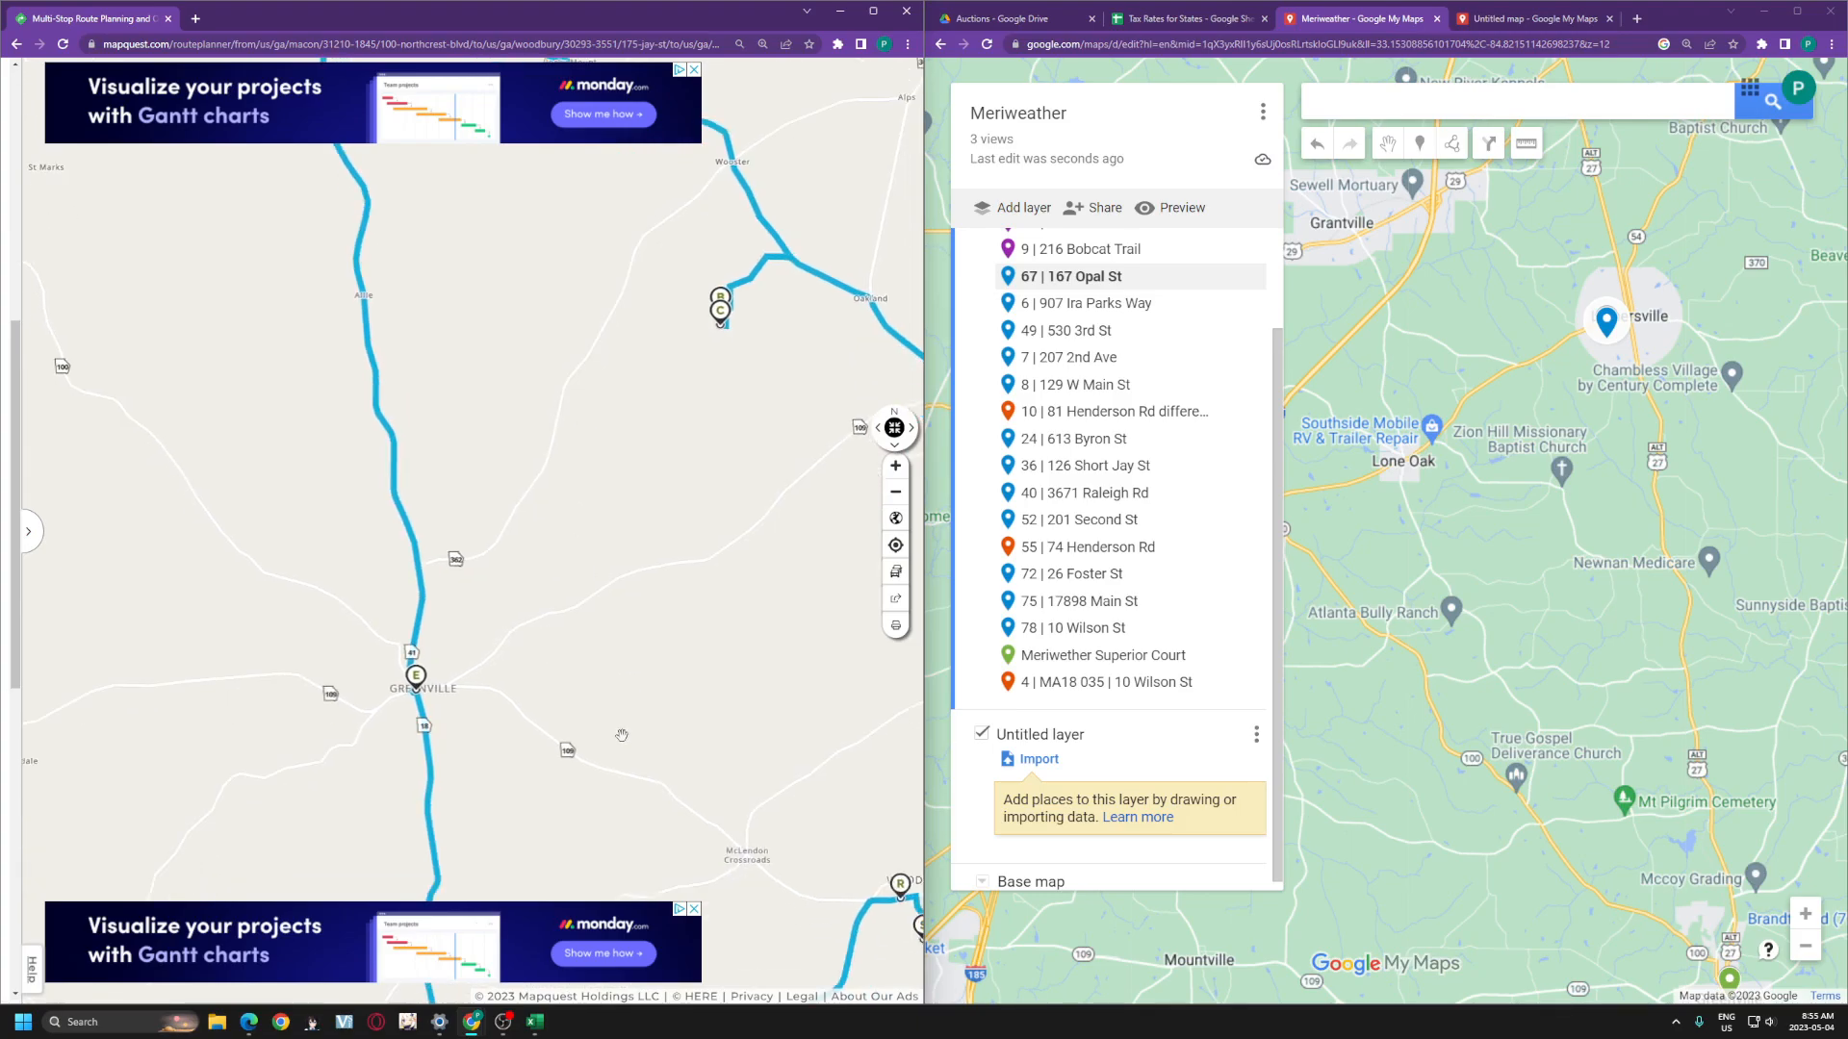
drag(1382, 686, 1711, 681)
scroll(1711, 681, down, 1)
drag(1727, 818, 1524, 528)
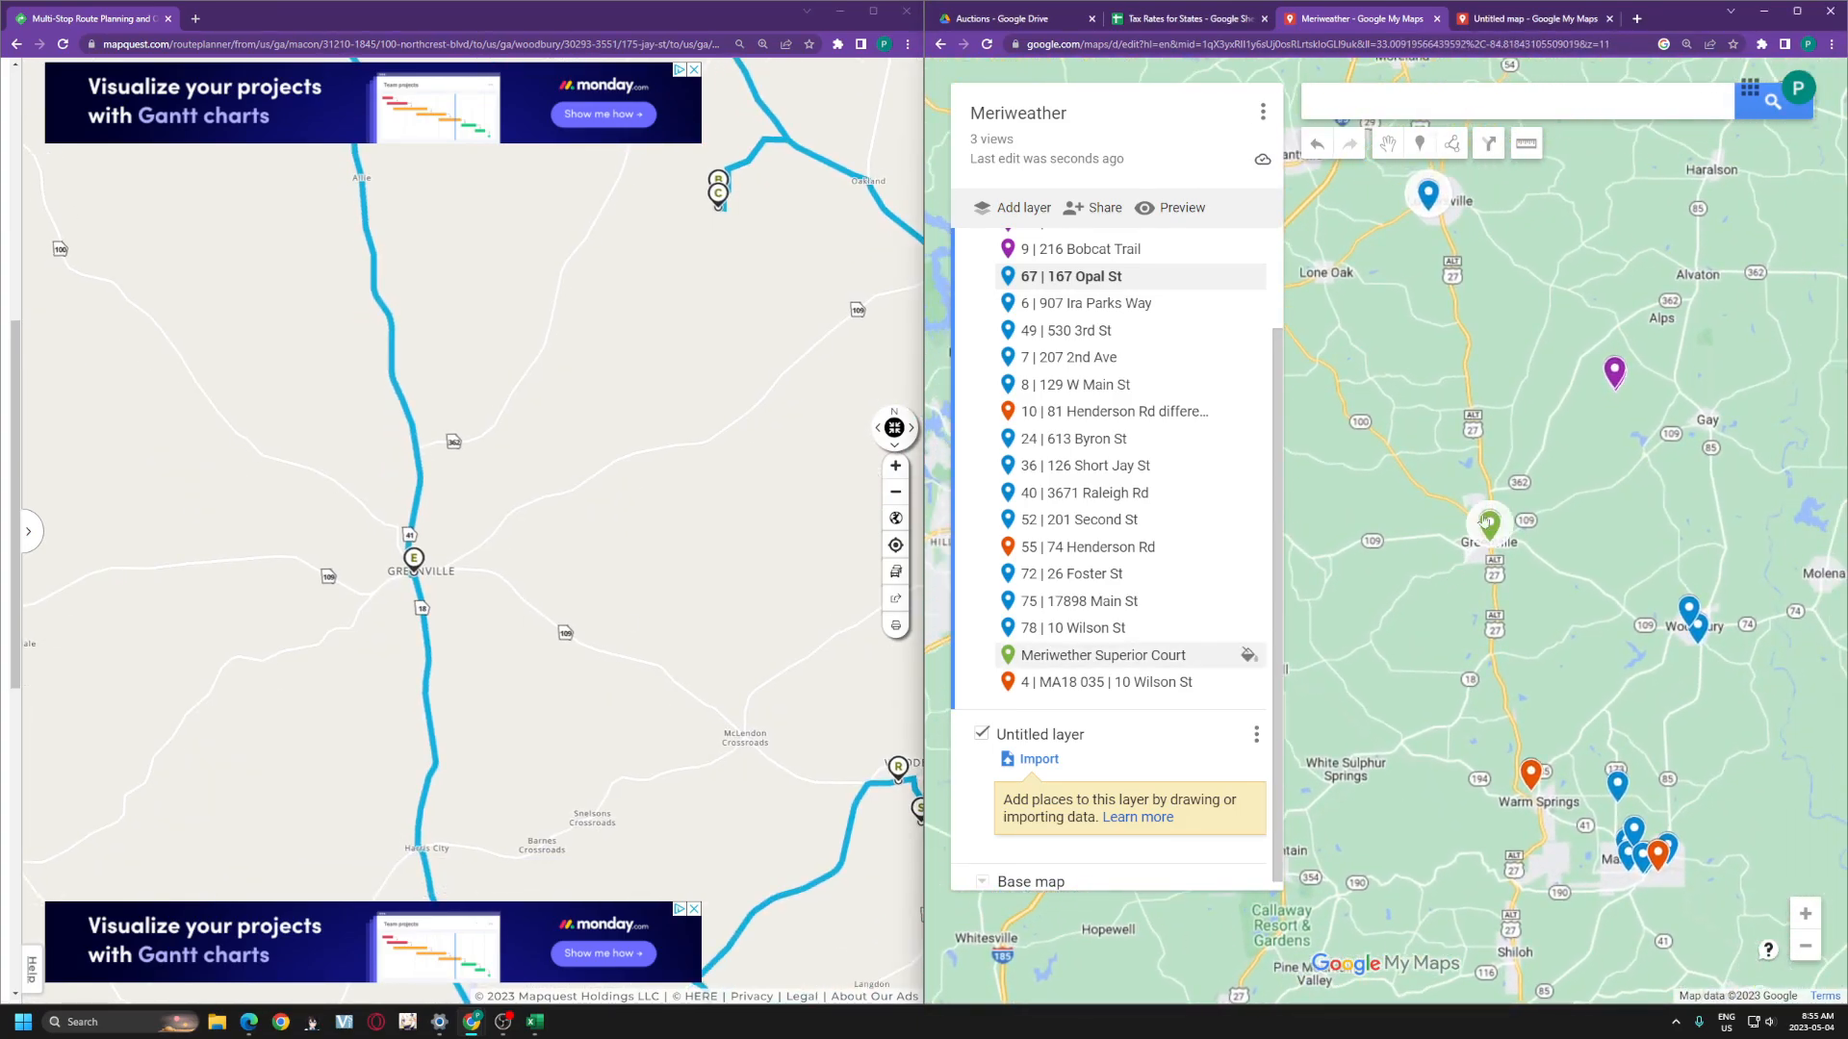
click(1053, 657)
drag(1054, 661, 1085, 303)
drag(1426, 630, 1380, 454)
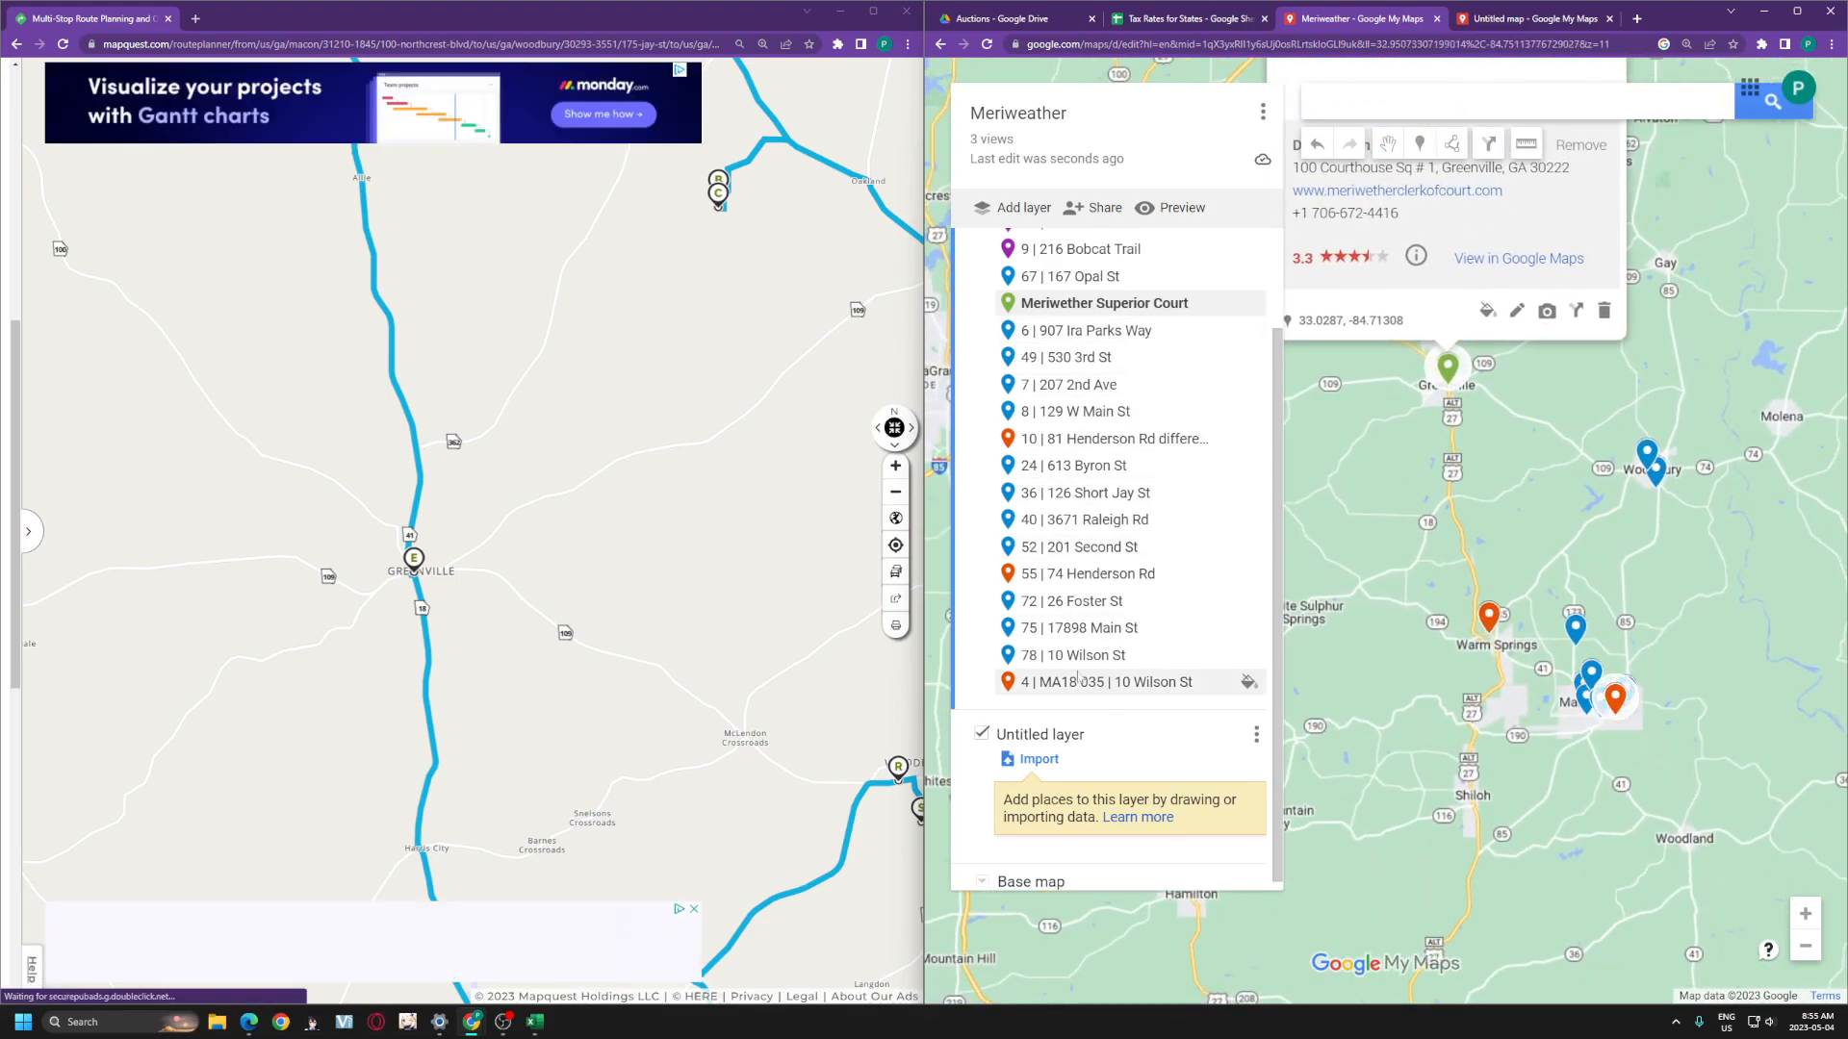
double_click(1672, 19)
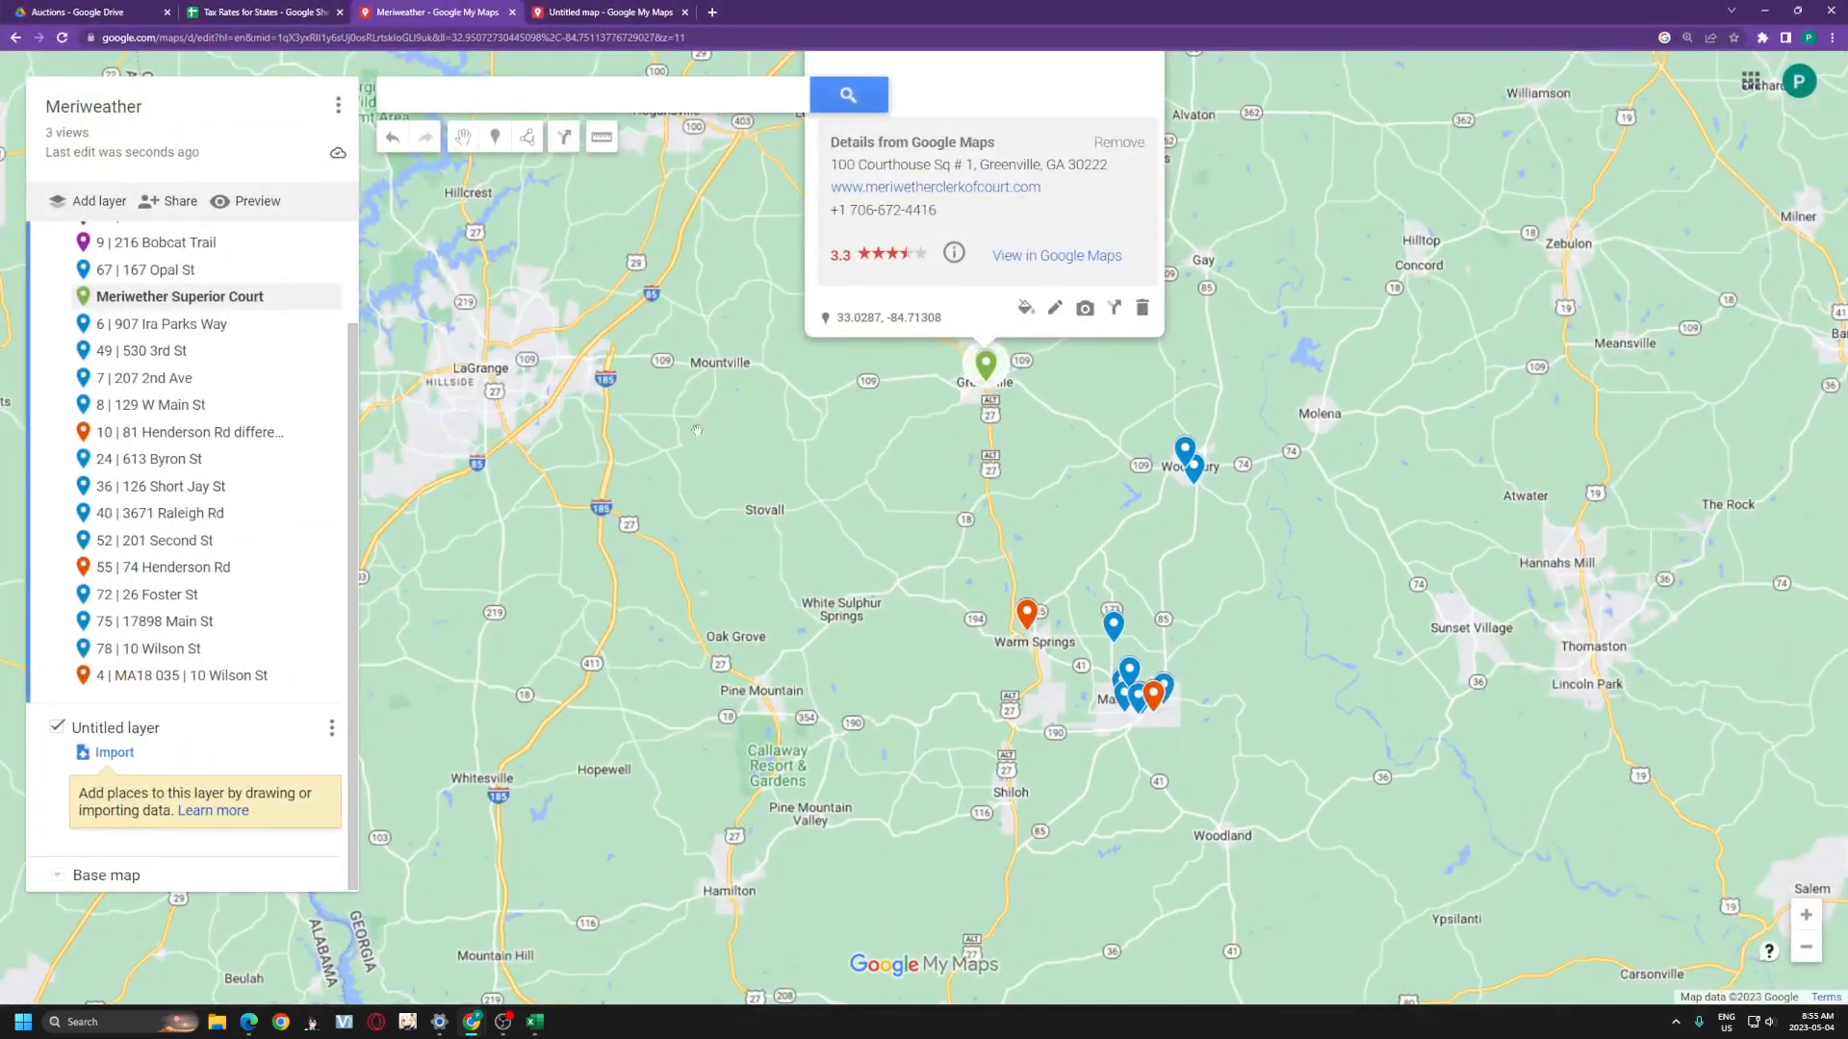
click(619, 397)
scroll(618, 397, down, 1)
scroll(212, 486, up, 3)
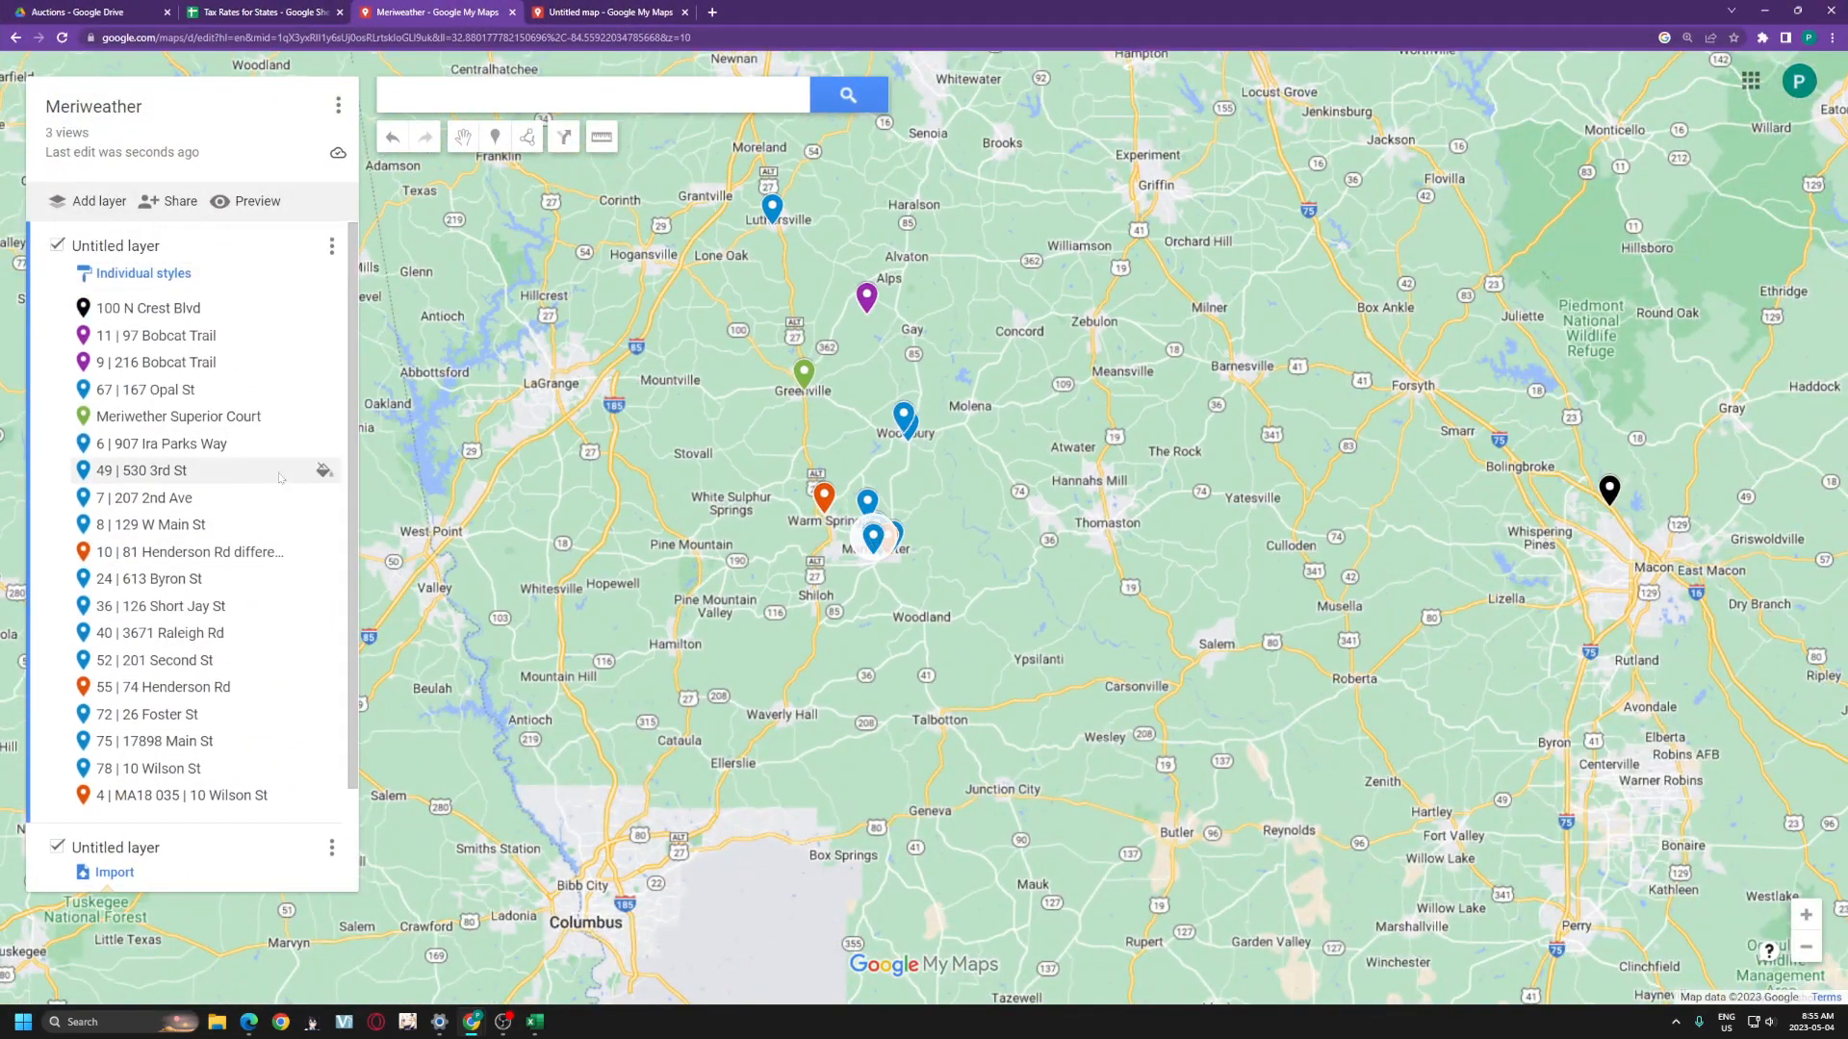
scroll(322, 739, down, 3)
scroll(323, 739, up, 3)
click(154, 306)
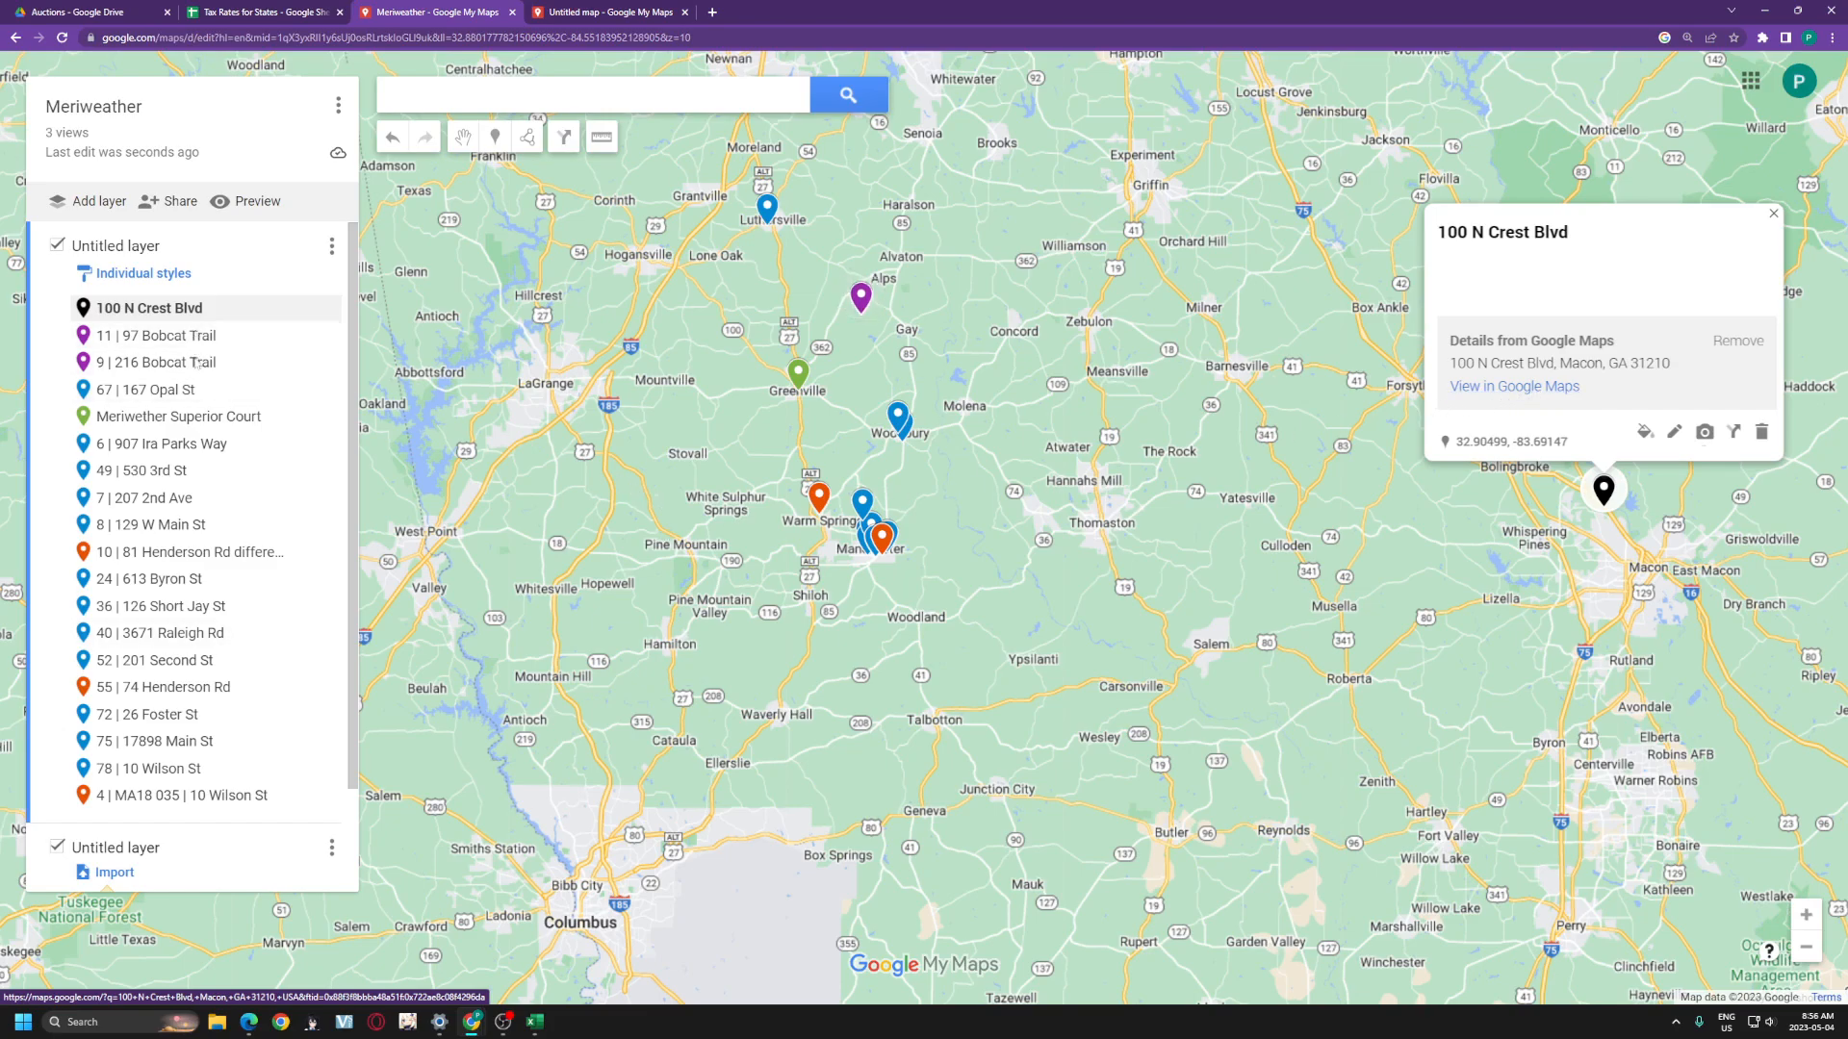
drag(896, 461, 755, 505)
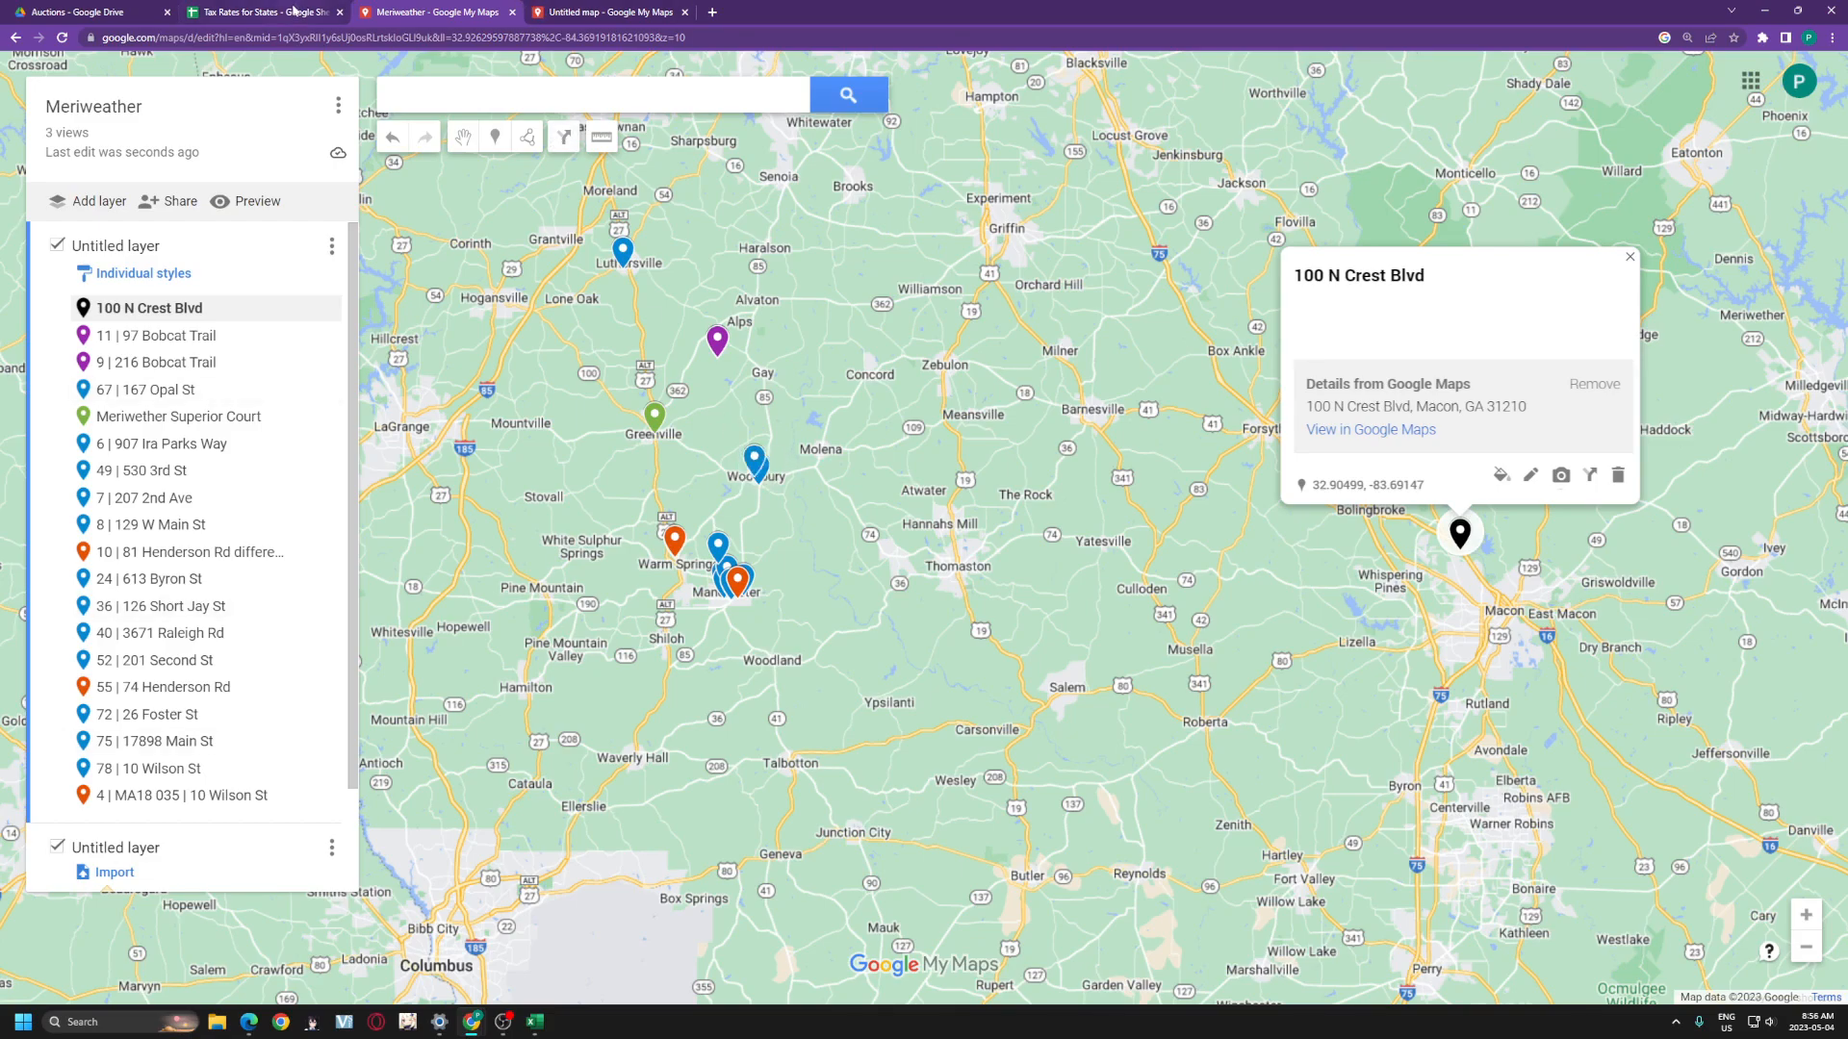
- Return to the Tax Rates for States spreadsheet and look over the coordinate data block
click(295, 11)
drag(426, 428, 1118, 770)
click(1145, 810)
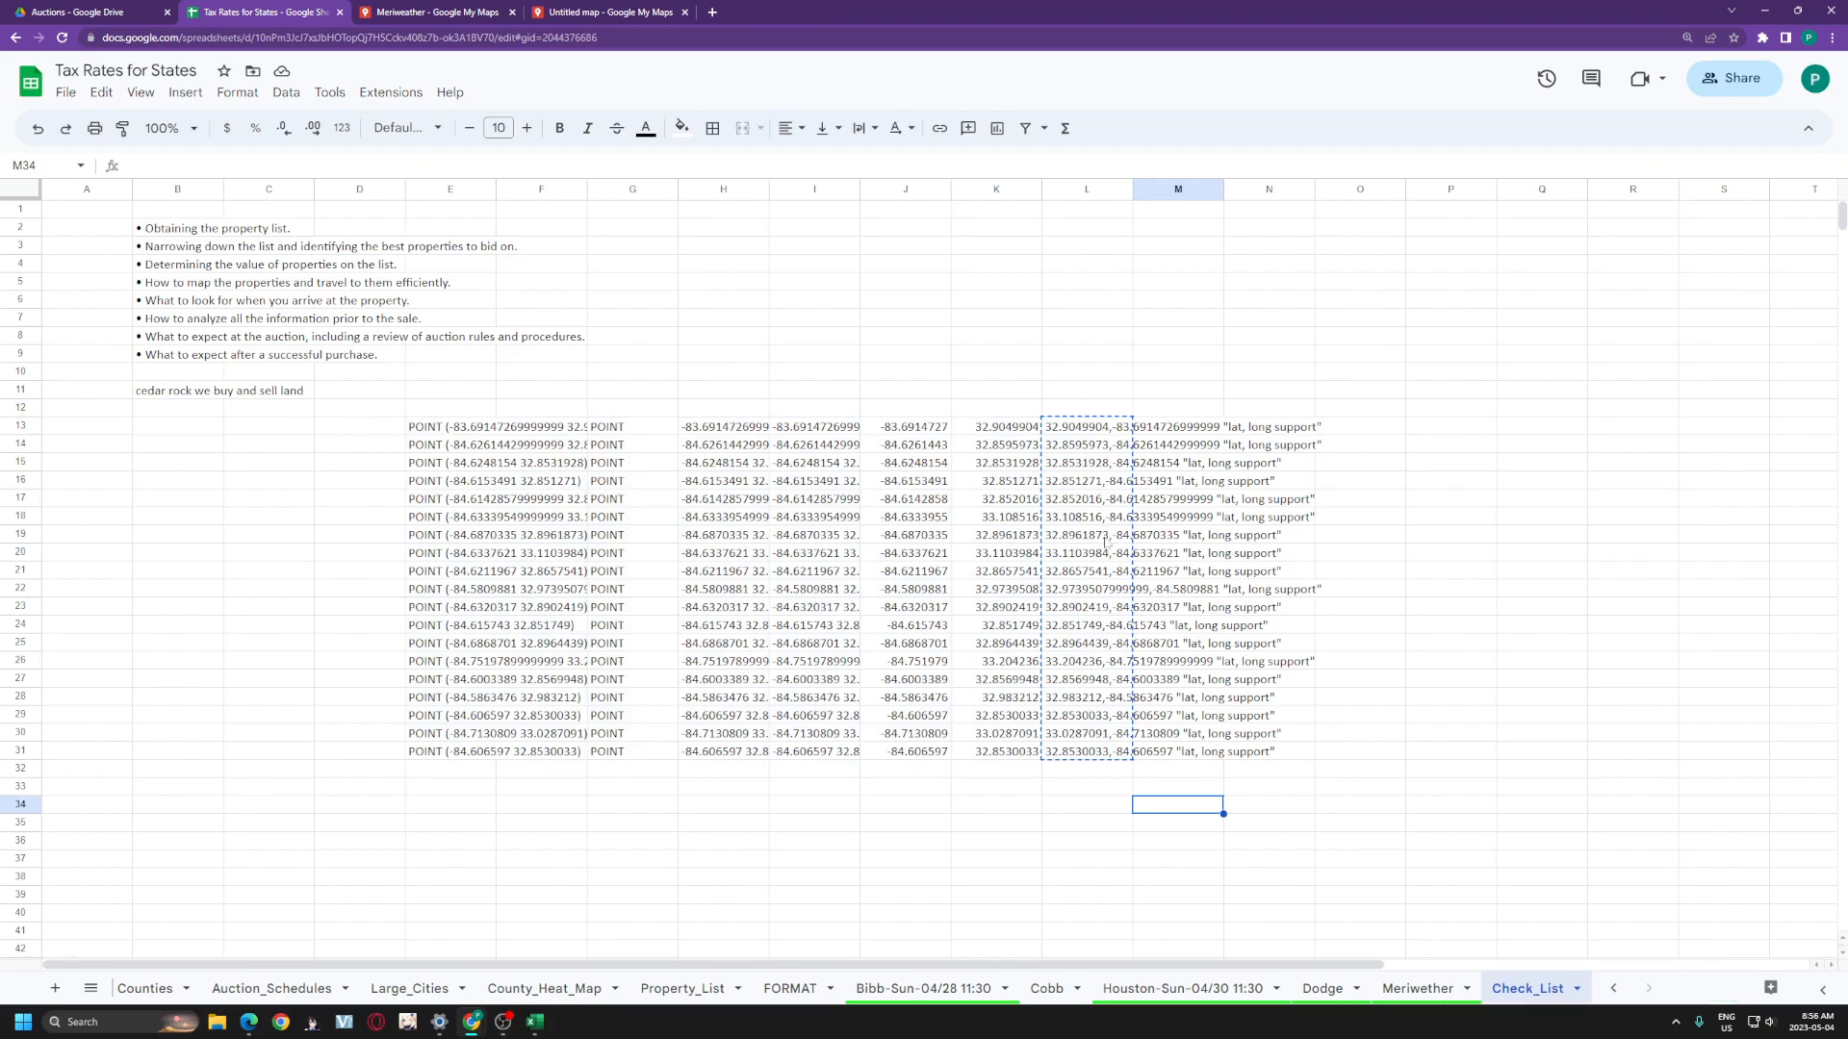
- Look over column L and cells D12:D30 without editing, then return to the Meriweather map
click(1071, 189)
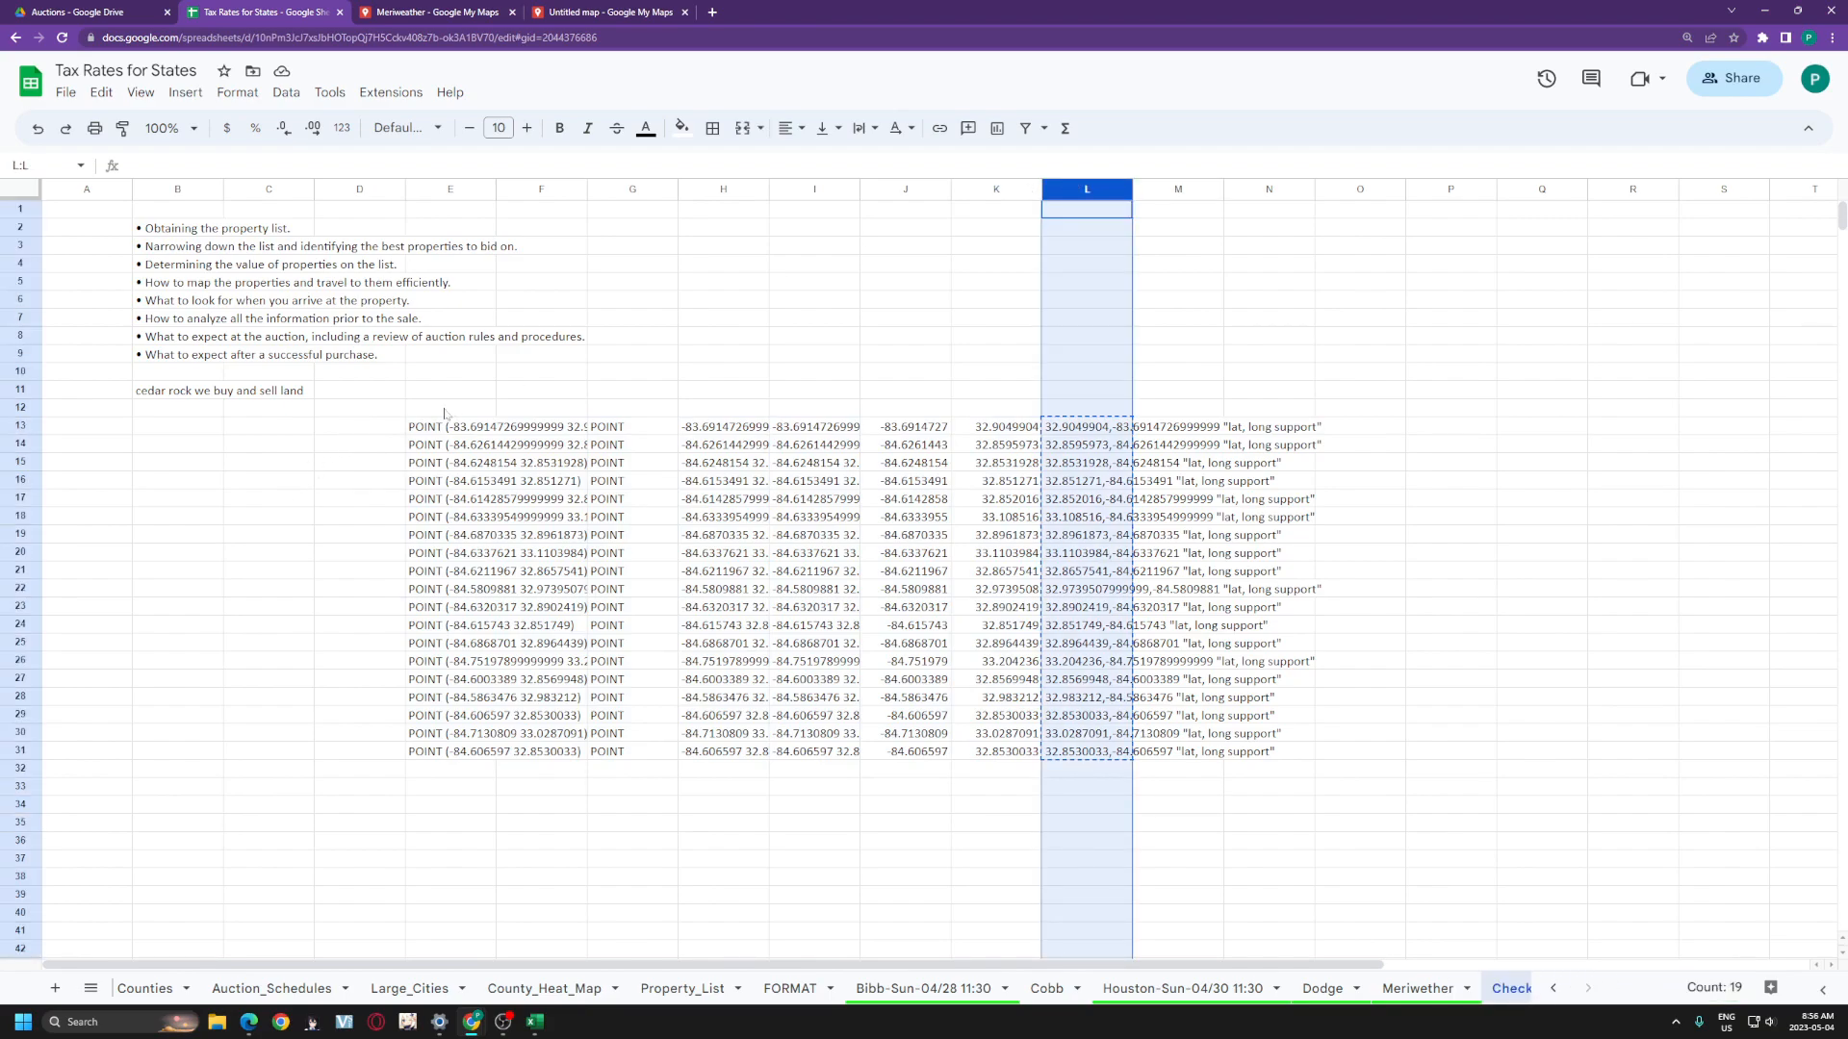
drag(361, 408, 452, 411)
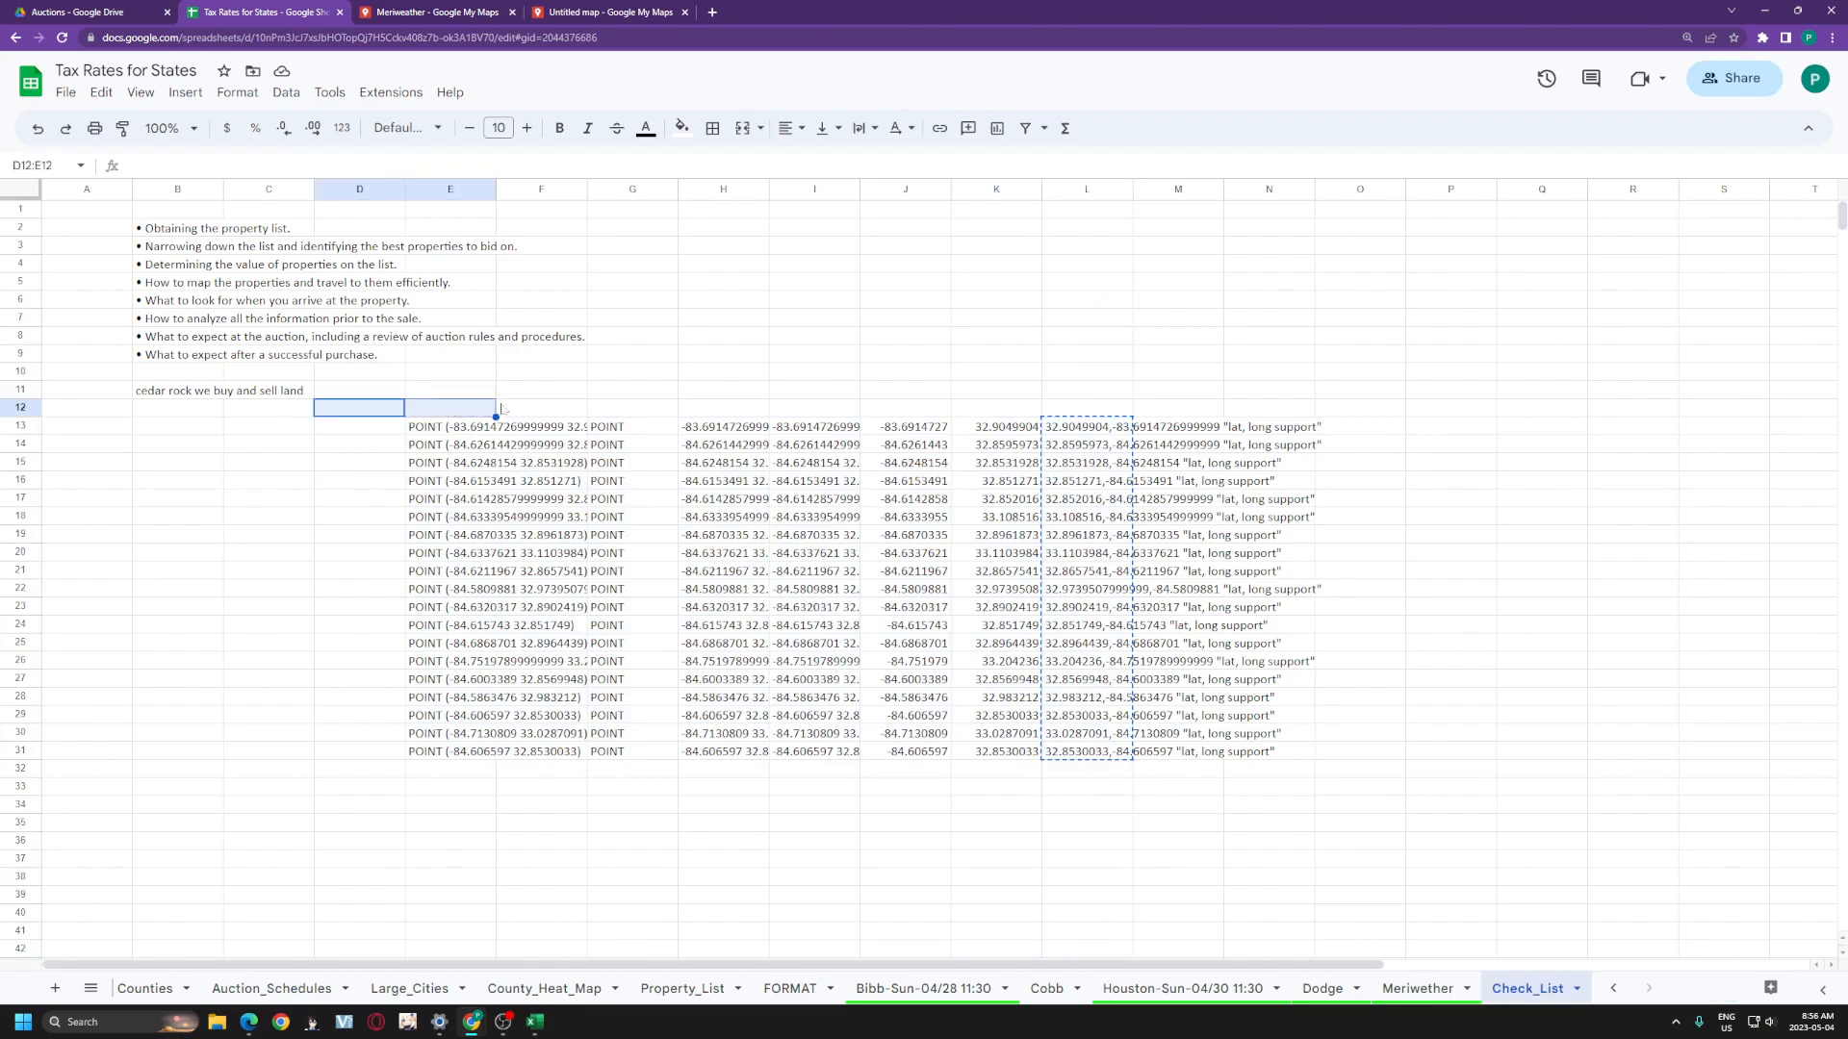
click(465, 408)
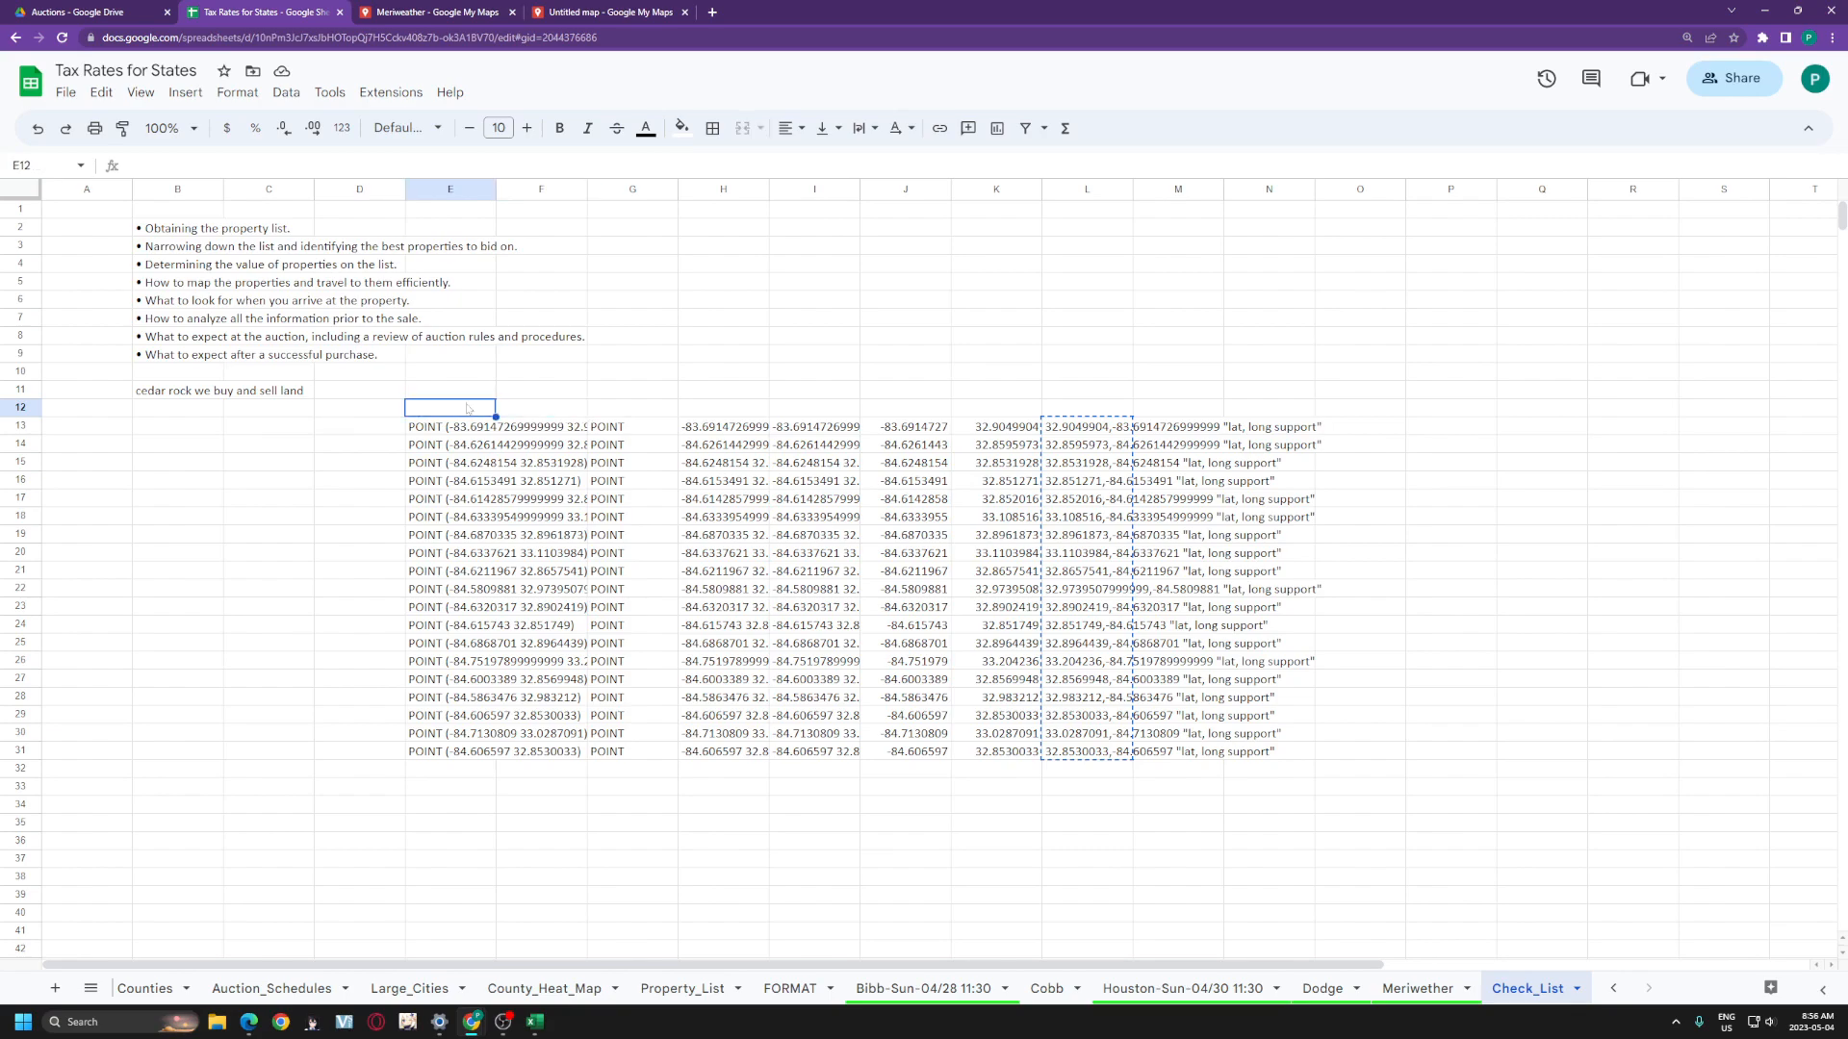
click(359, 406)
drag(366, 435, 385, 734)
click(695, 820)
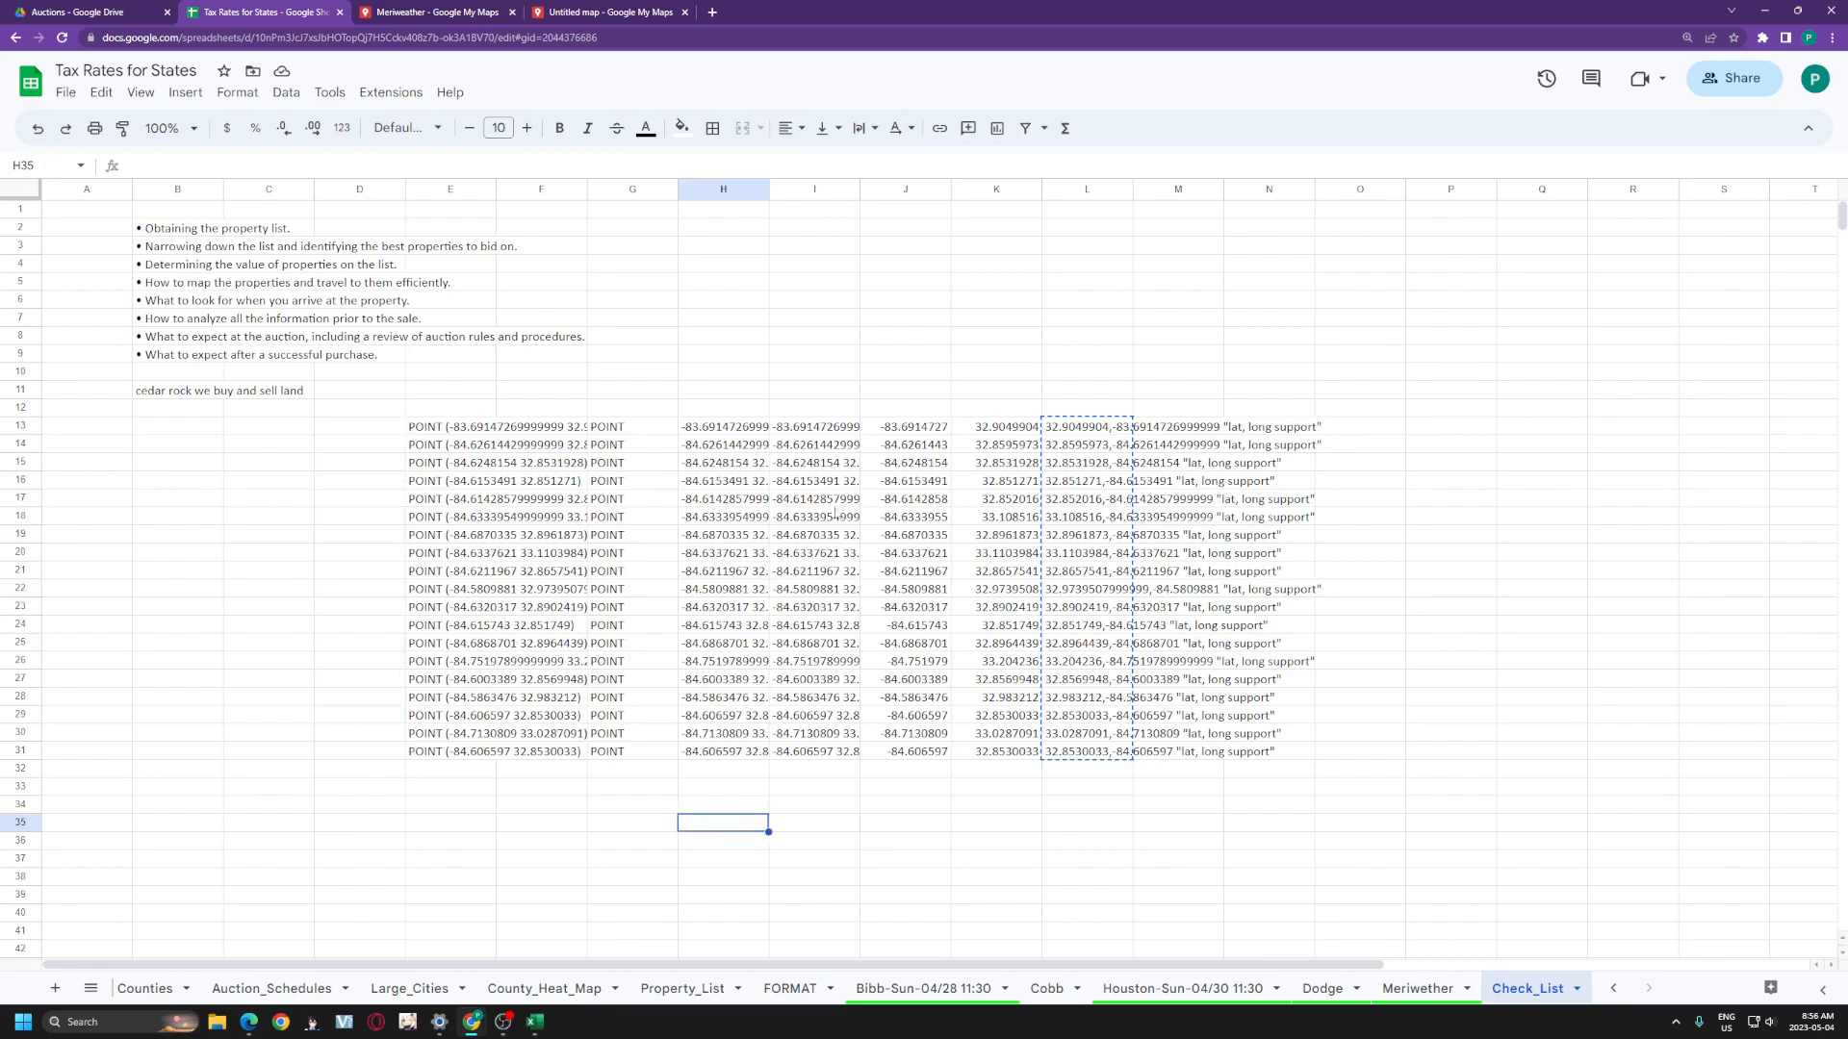
click(593, 10)
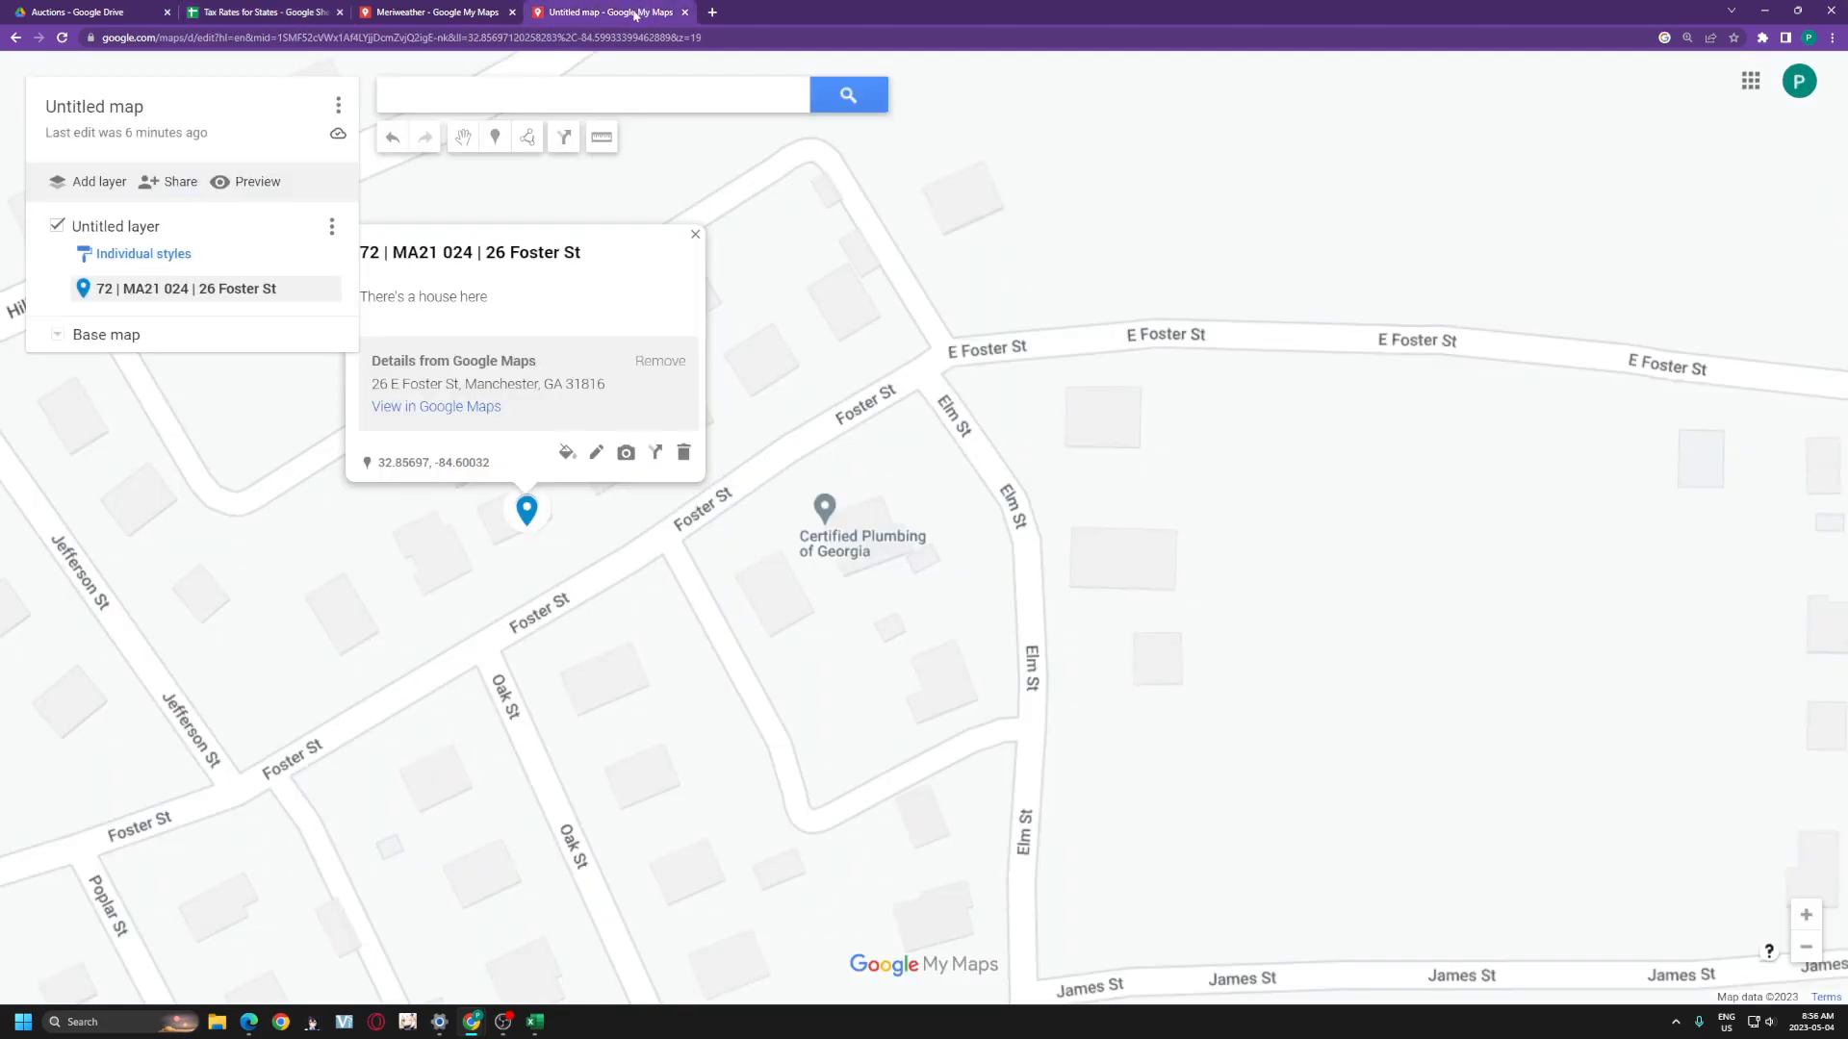
click(462, 9)
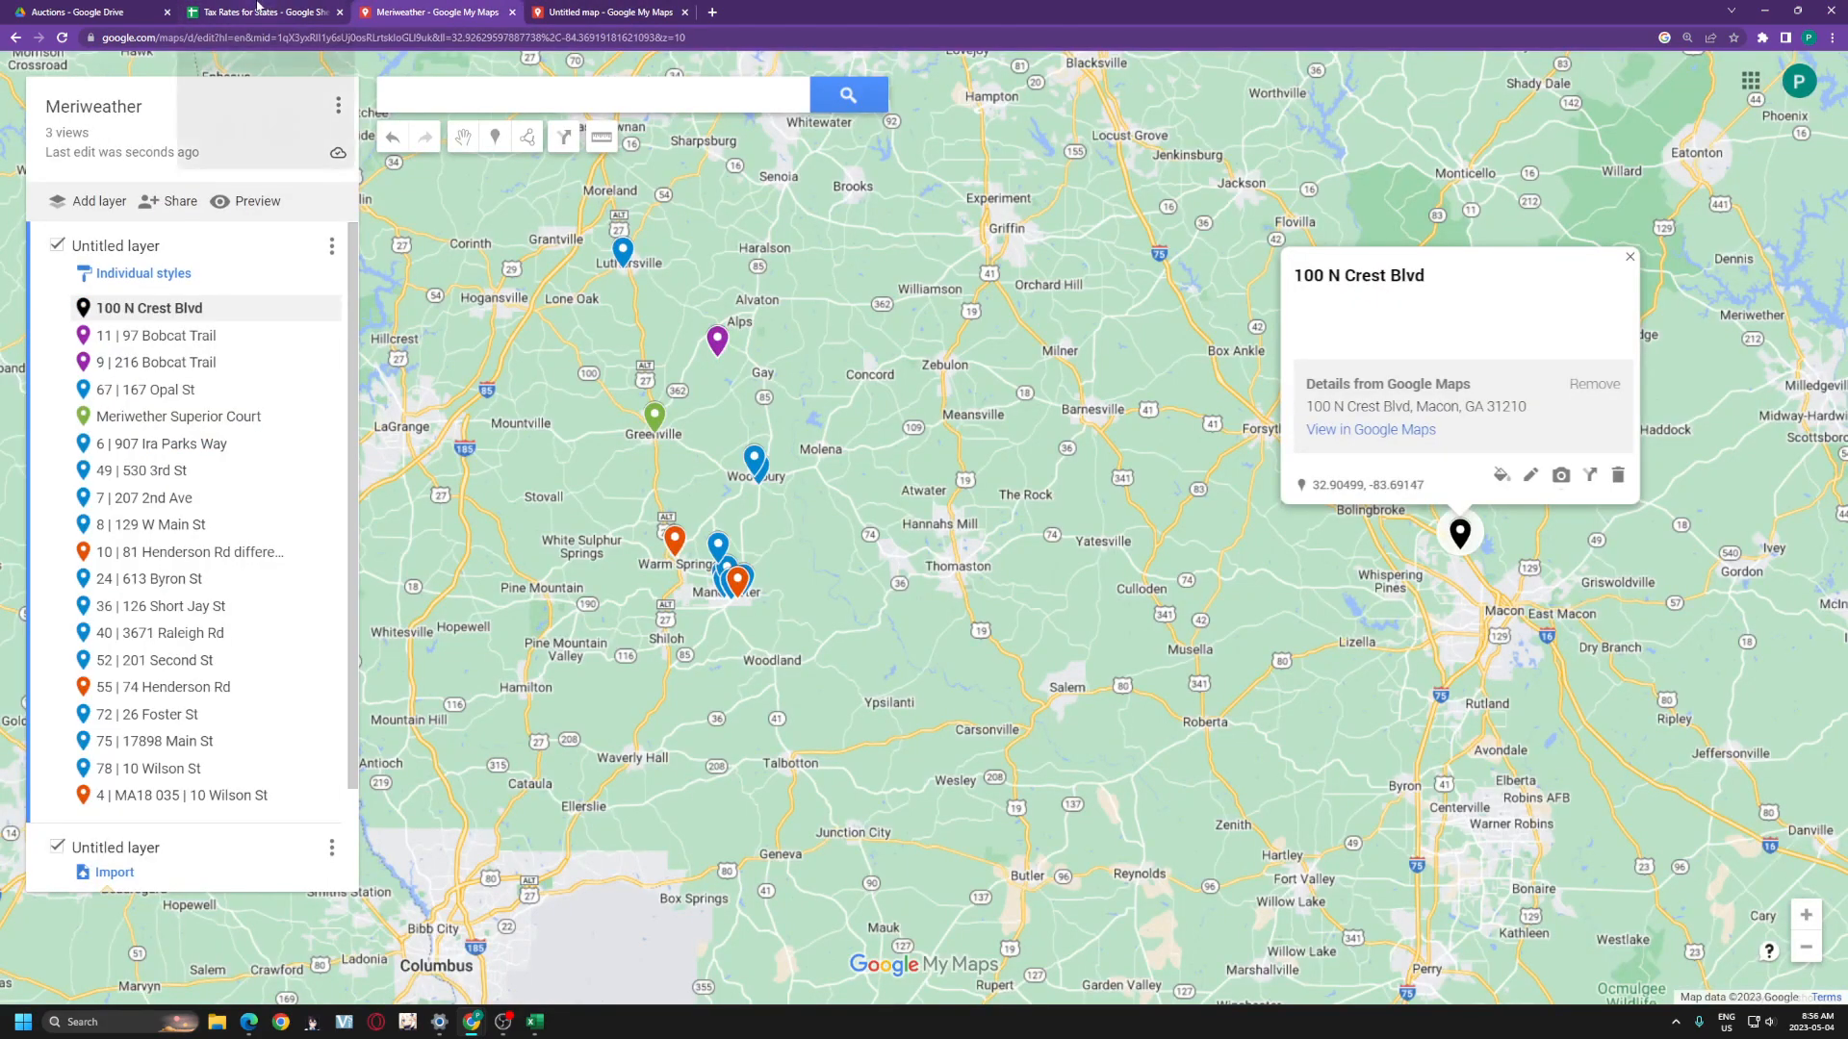